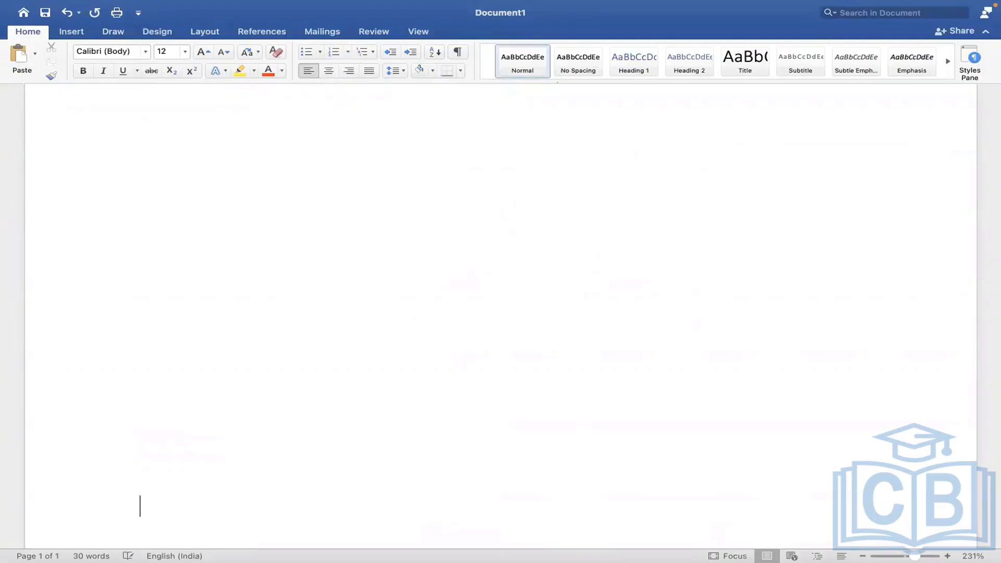
# Type the 'Payroll Earning' heading and the line 'what is the earning name : car allowance'.
pyautogui.click(232, 198)
pyautogui.write('Payroll Earning')
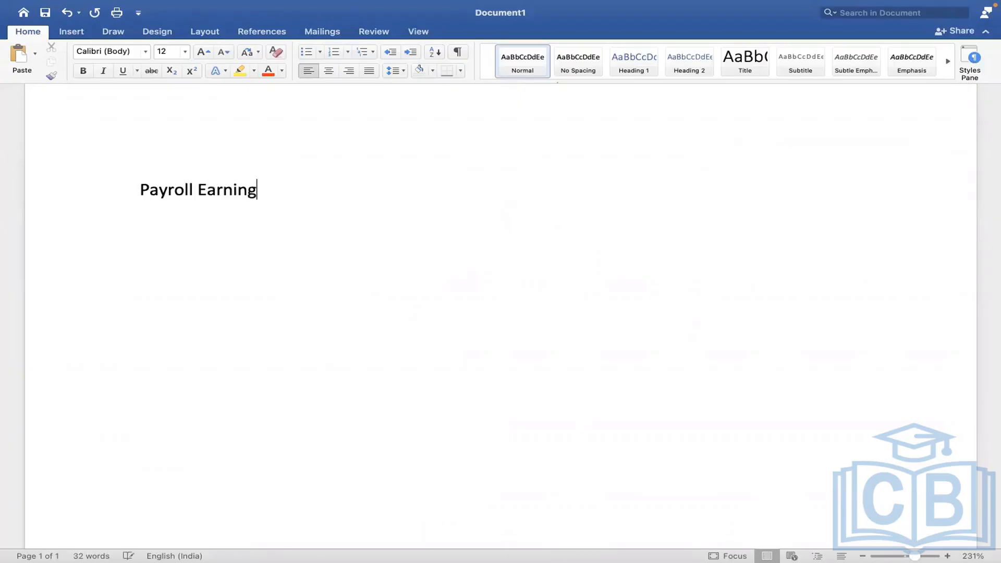
pyautogui.press('Return')
pyautogui.write('what is the e')
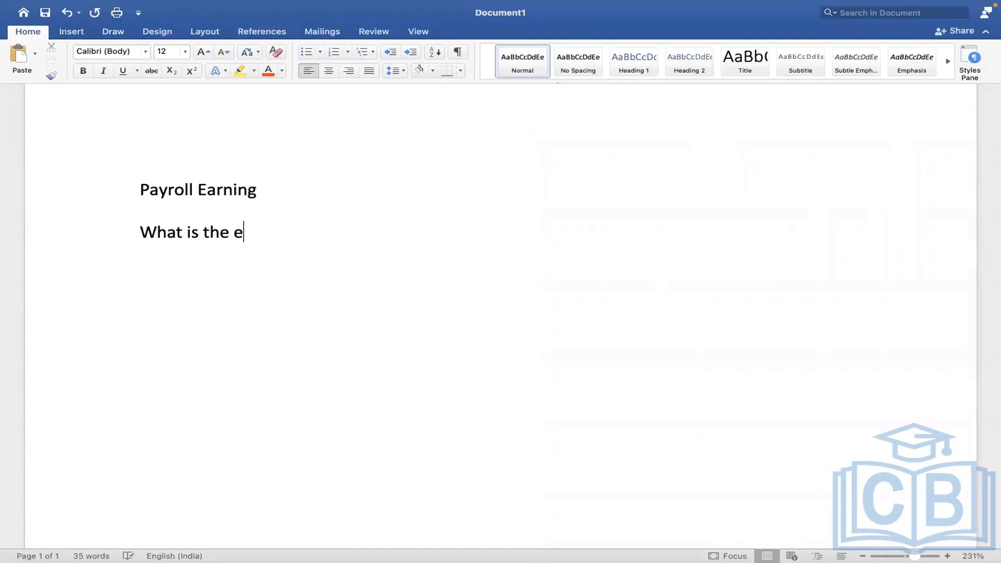
pyautogui.write('arning name :')
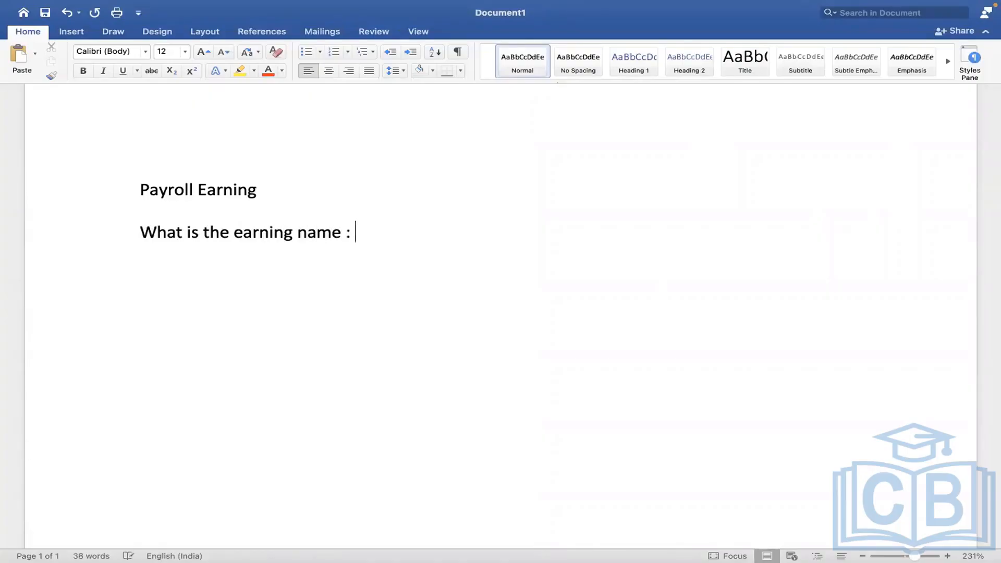
pyautogui.write(' car allowance')
# Add the question 'who is eligible for this earning ='.
pyautogui.press('Return')
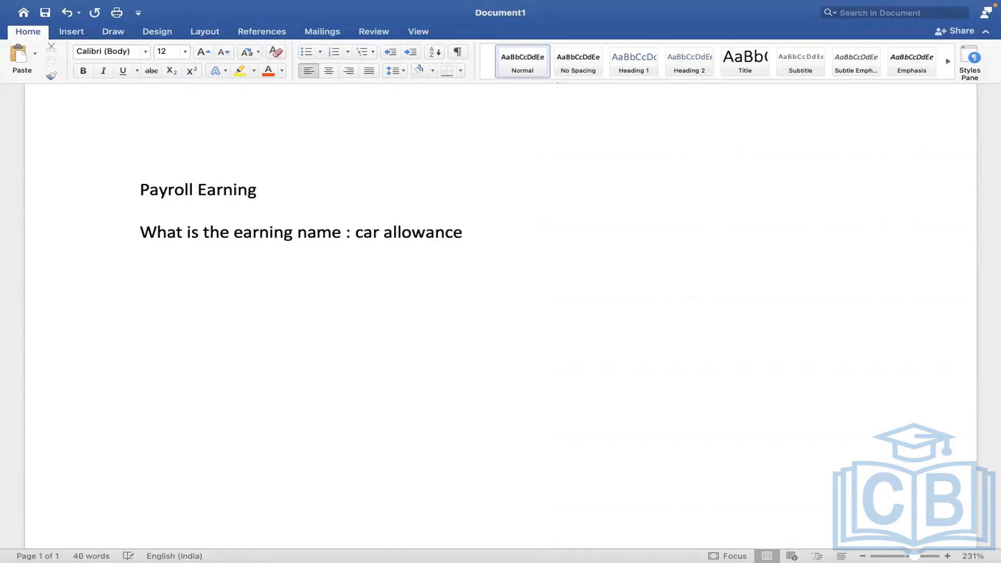
pyautogui.write('who is eligible for thie')
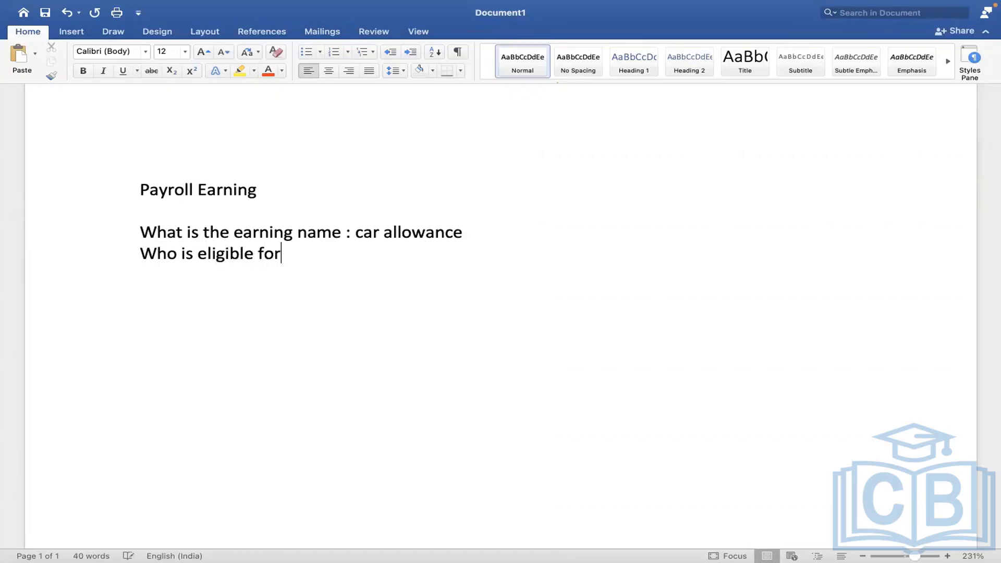
pyautogui.press('BackSpace')
pyautogui.press('BackSpace')
pyautogui.write('s earning')
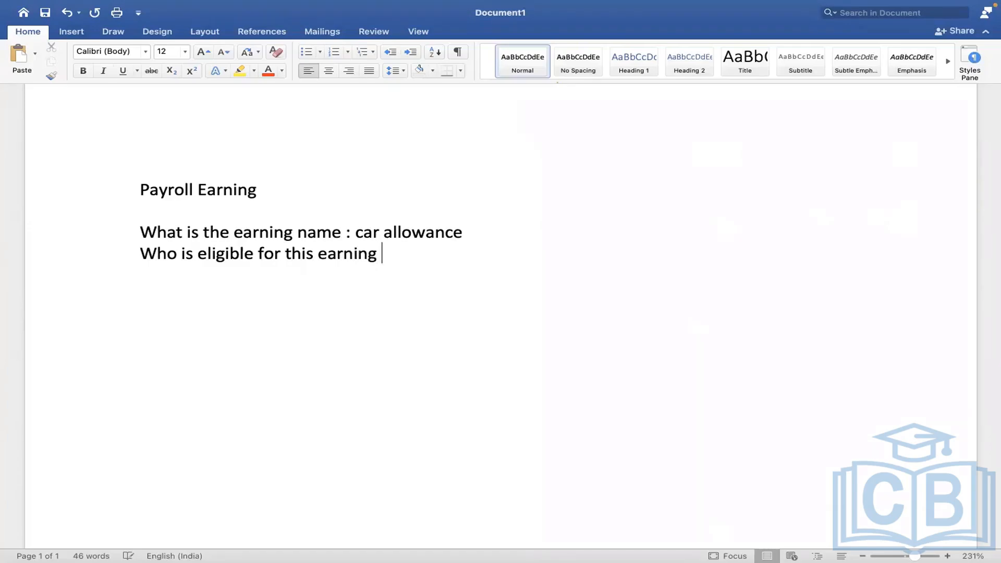
pyautogui.write('=')
# Add the question 'what is the frequency' on a new line.
pyautogui.press('Return')
pyautogui.write('what is the f')
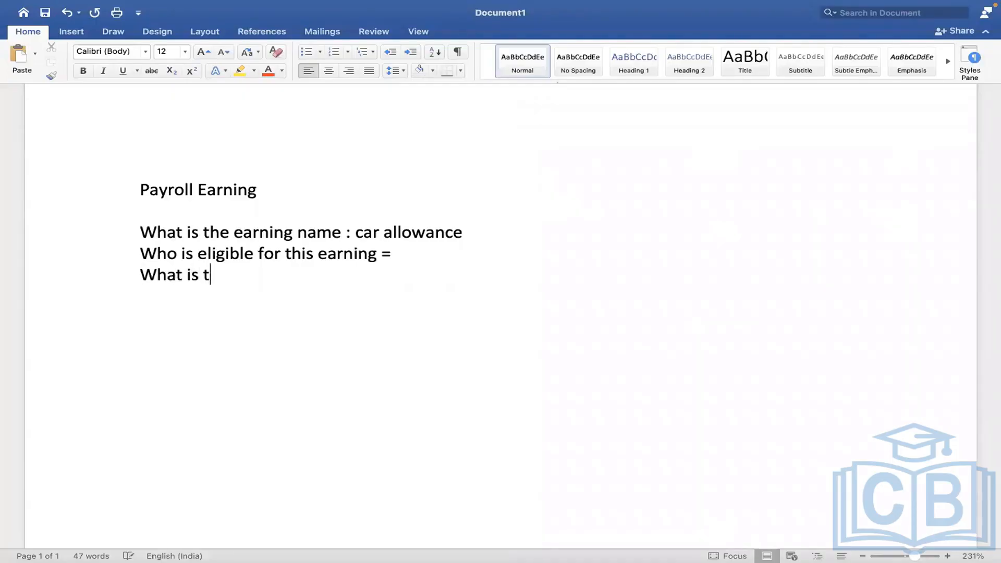
pyautogui.write('req')
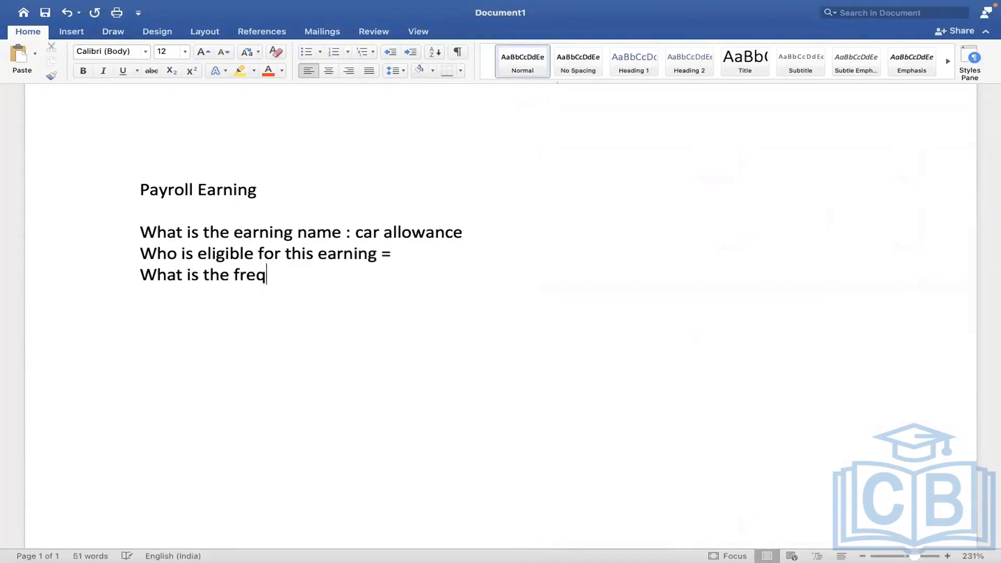
pyautogui.write('uency')
pyautogui.press('Return')
pyautogui.click(326, 272)
# Add questions on prorating the earning amount, taxes impacting this earning, and benefit deductions.
pyautogui.press('Return')
pyautogui.write('prop')
pyautogui.press('BackSpace')
pyautogui.write('r')
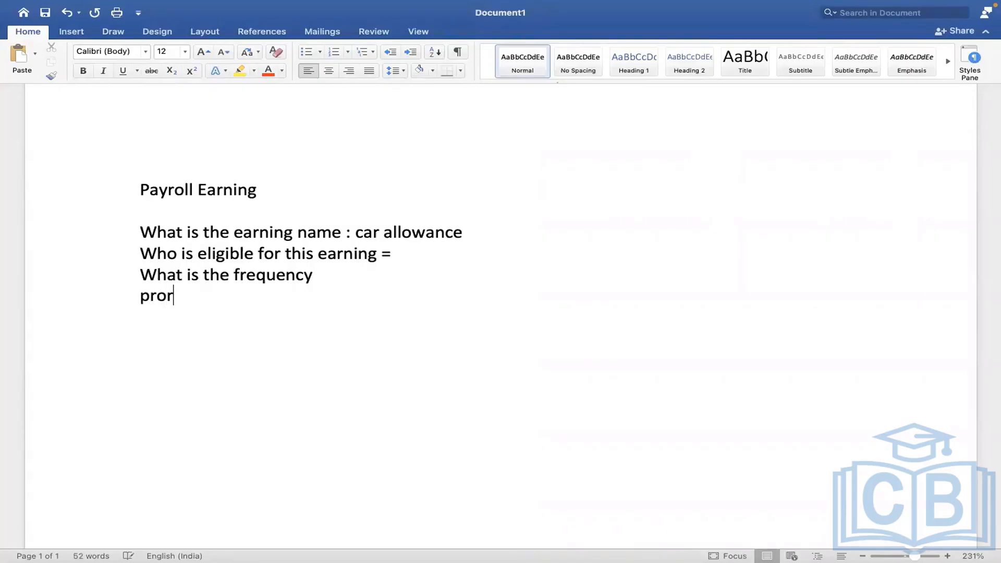
pyautogui.write('ate the ea')
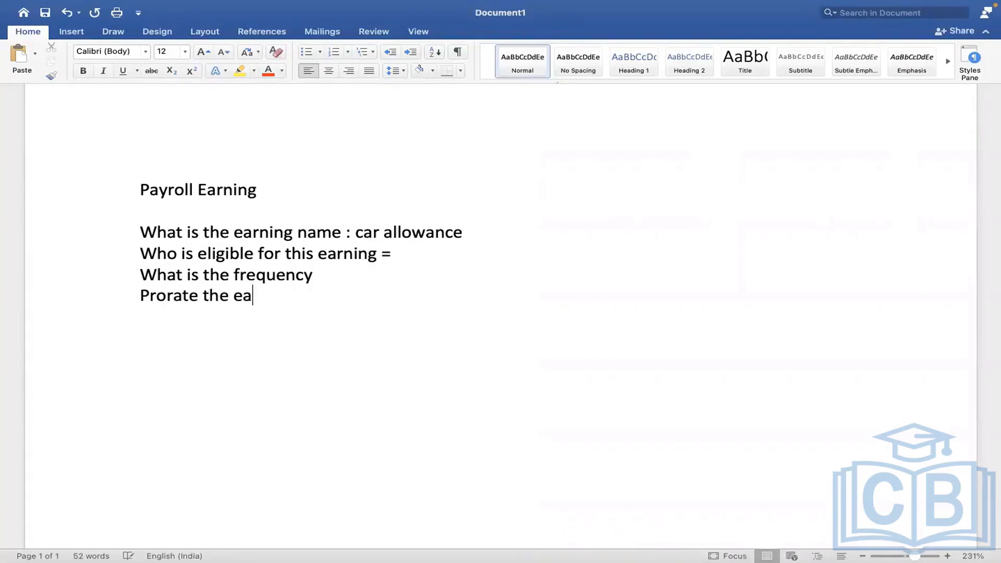
pyautogui.write('rning maount')
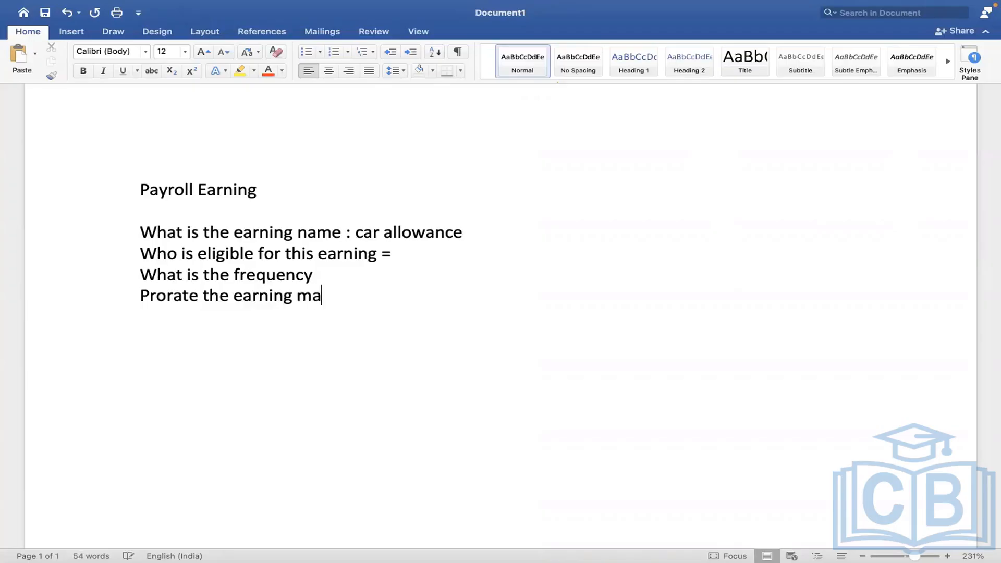
pyautogui.press('BackSpace')
pyautogui.press('BackSpace')
pyautogui.press('BackSpace')
pyautogui.press('BackSpace')
pyautogui.press('BackSpace')
pyautogui.press('BackSpace')
pyautogui.write('amount')
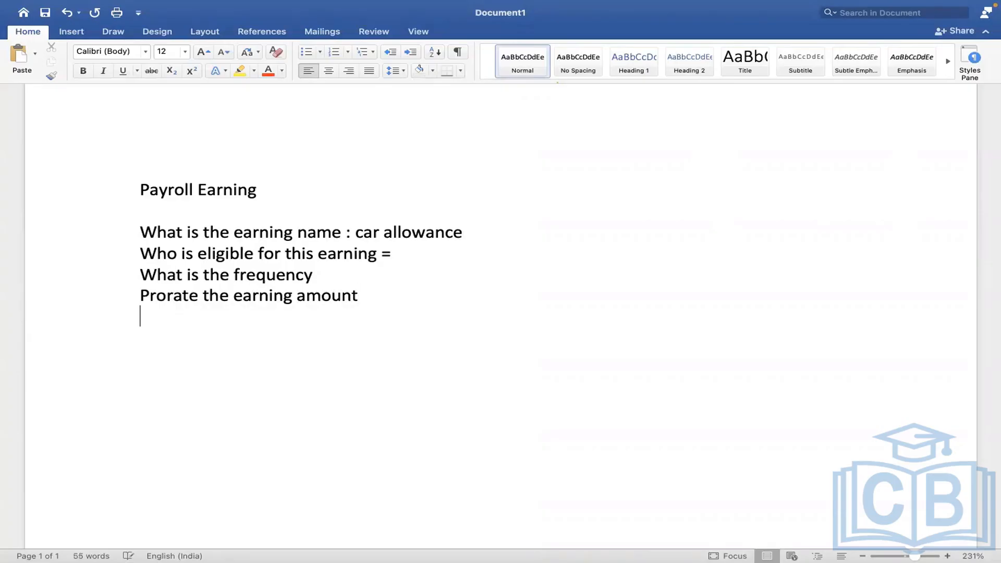
pyautogui.write('what are al')
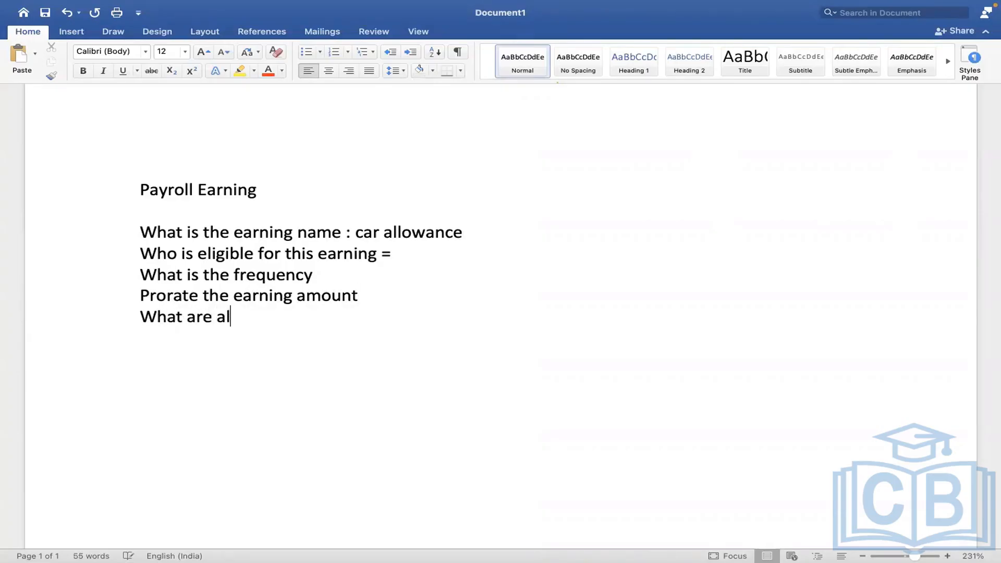
pyautogui.write('l taxes impacting this earning')
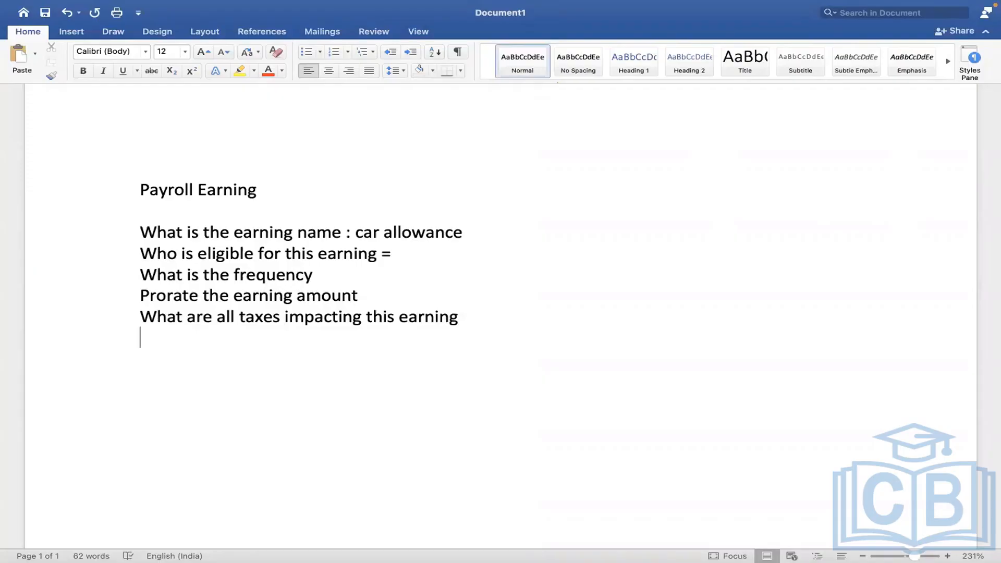
pyautogui.write('benefit deduction ')
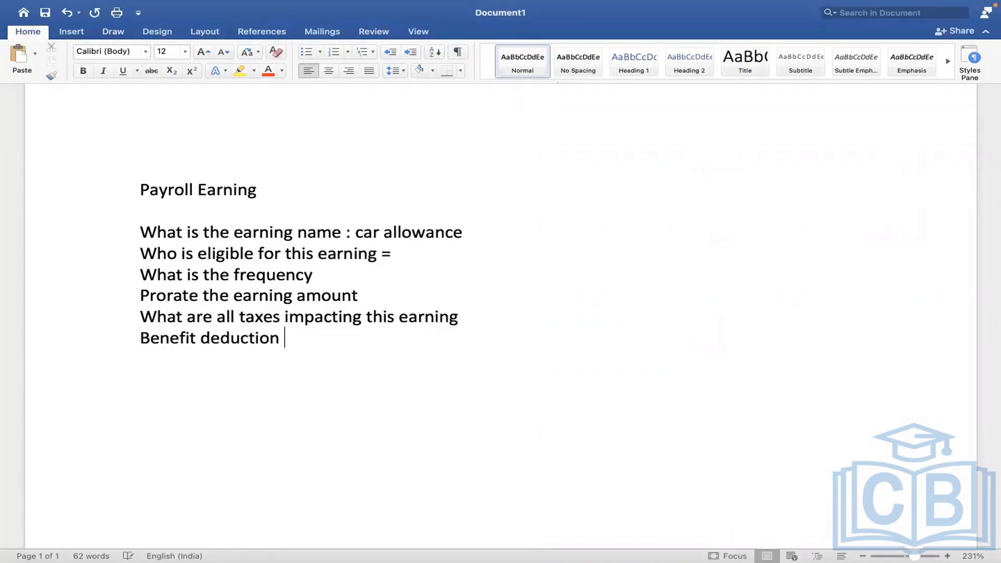
pyautogui.write('happen')
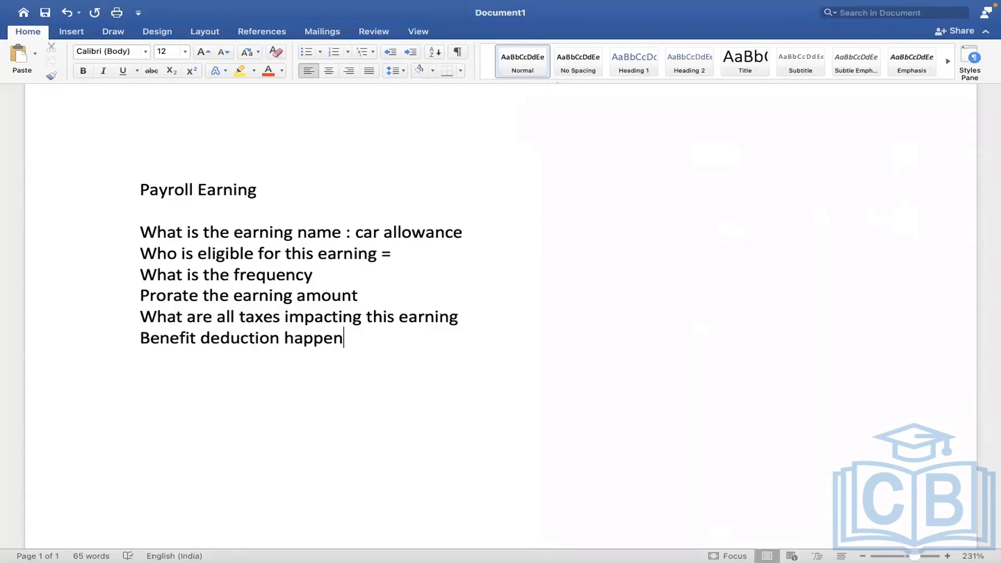
pyautogui.write(' on this earn')
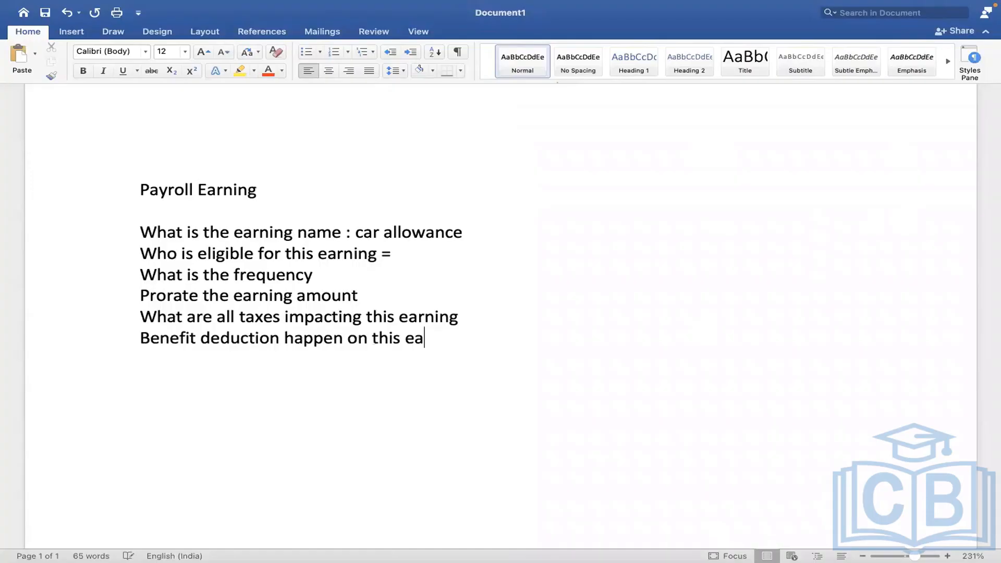
pyautogui.write('ing')
pyautogui.press('Return')
# In Workday, search for the employee by name and open their profile.
pyautogui.hotkey('ctrl', 'Right')
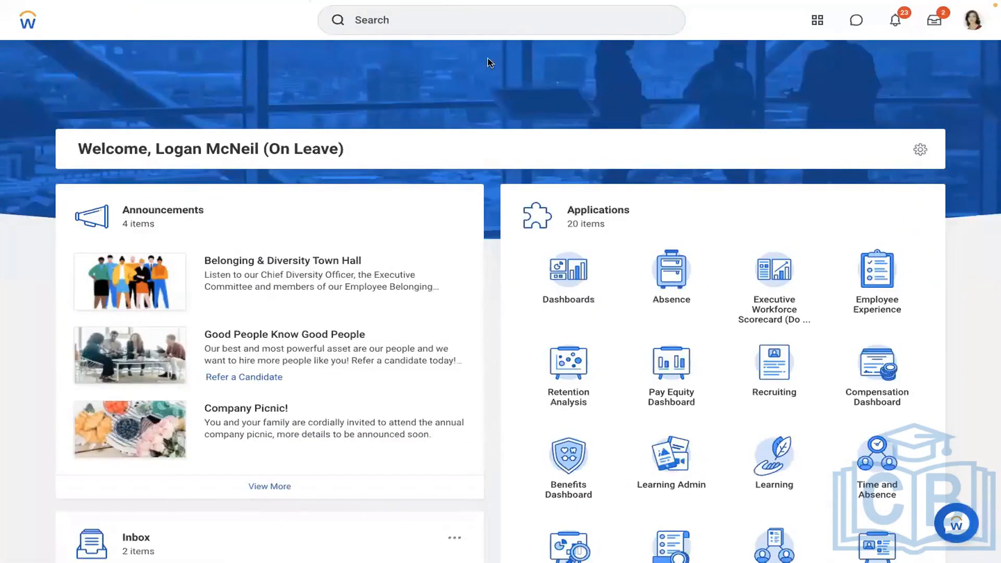
pyautogui.click(490, 32)
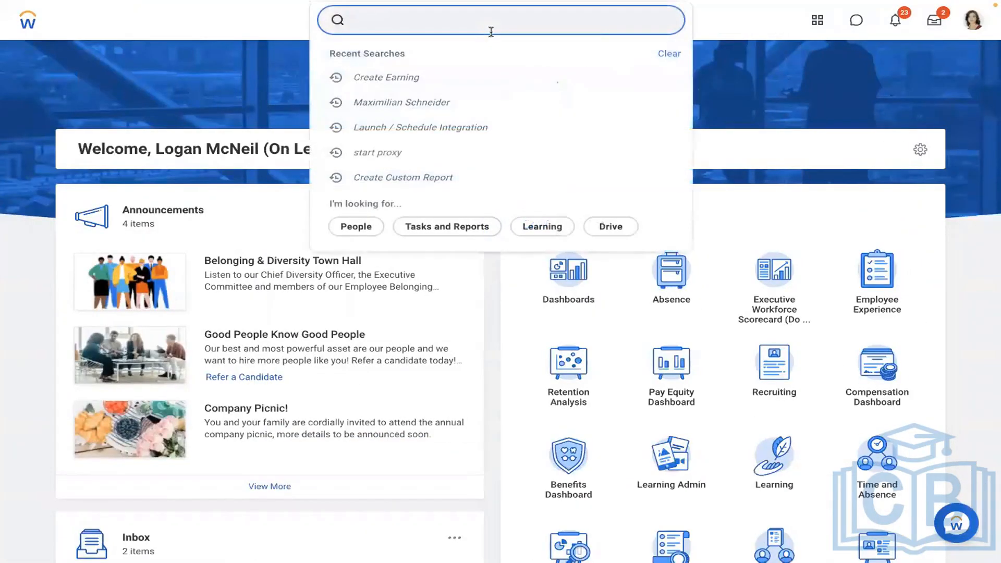
pyautogui.write('run pay calc')
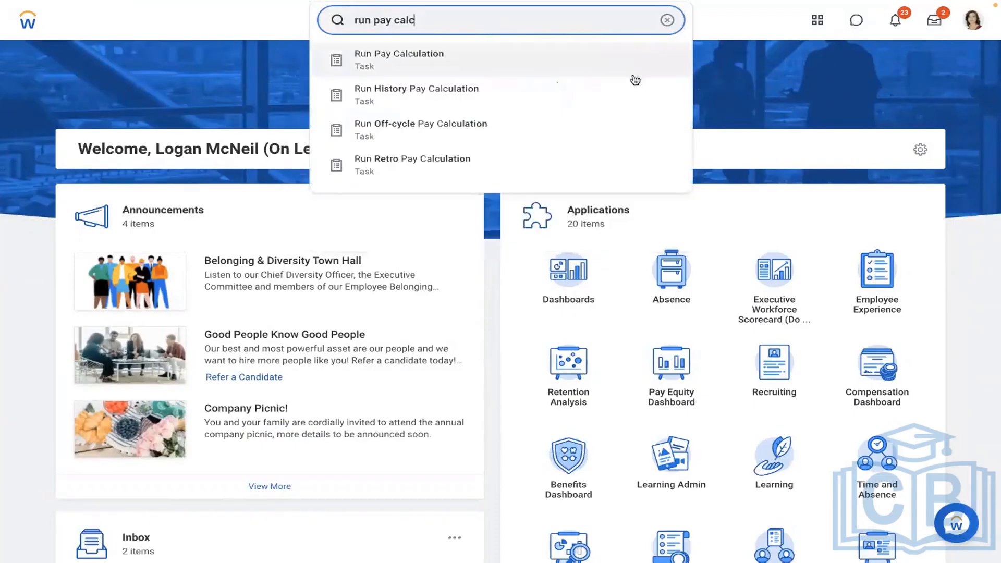
pyautogui.click(768, 86)
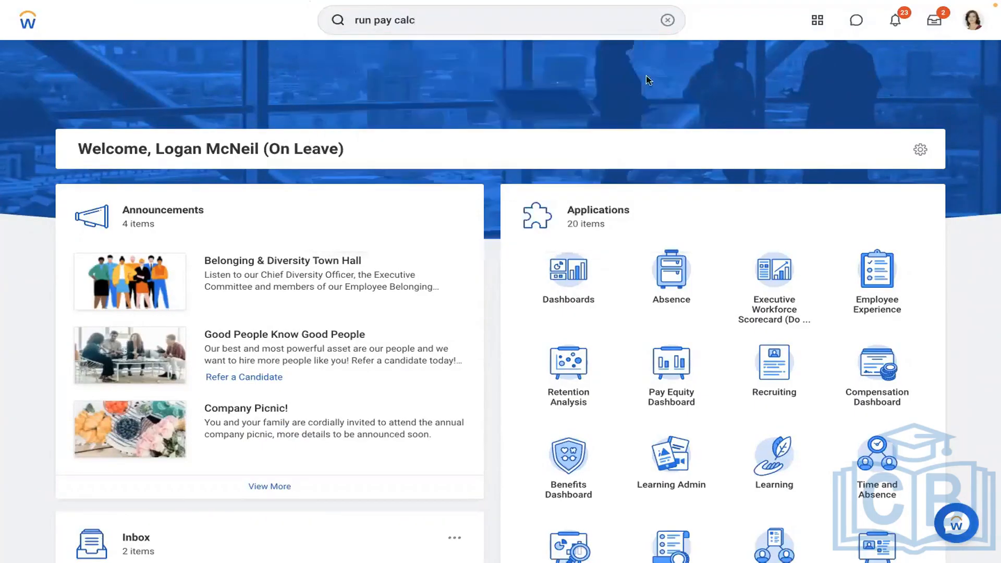
pyautogui.click(667, 20)
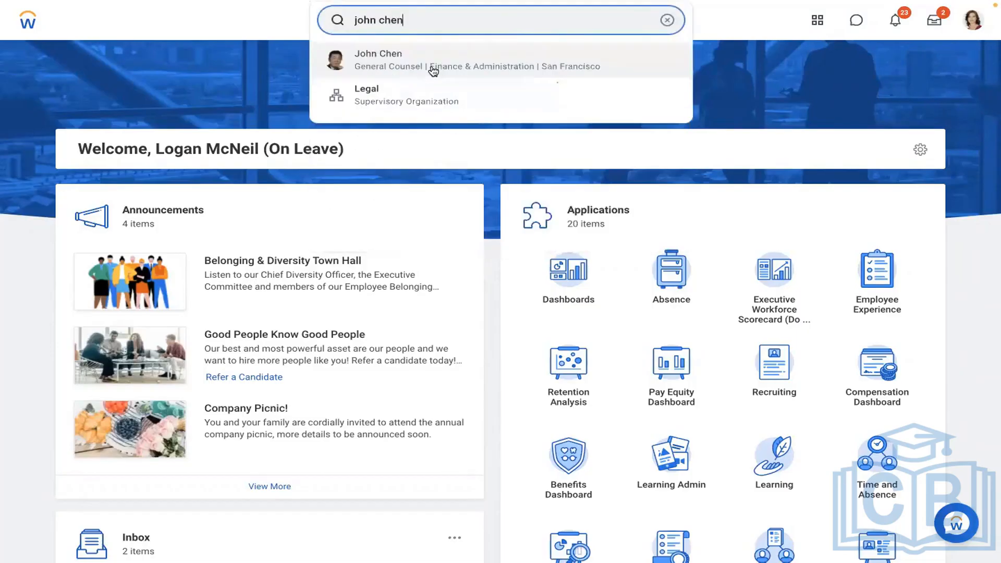
pyautogui.click(431, 68)
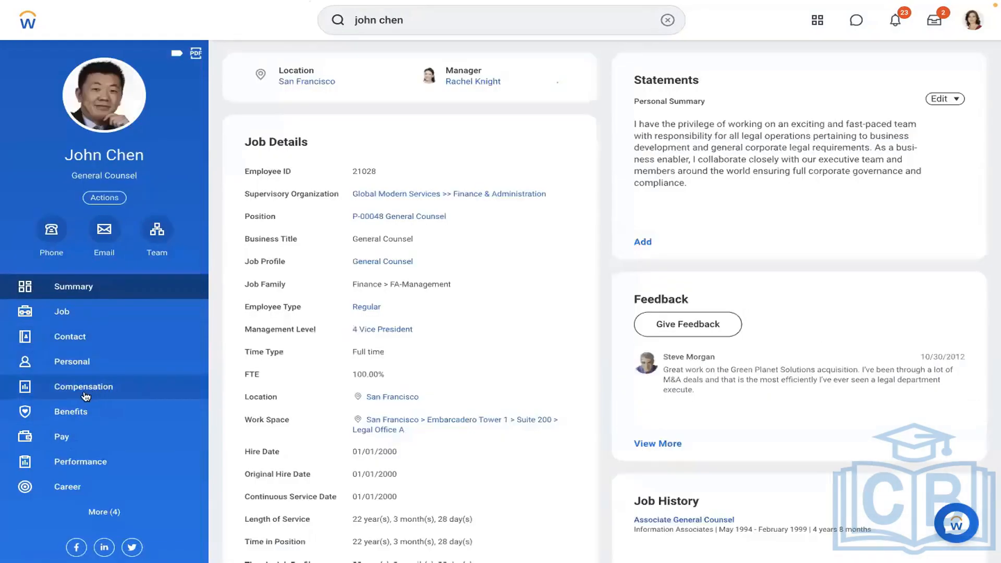
# Show the employee's Plan Assignments under Compensation and copy the annual salary amount.
pyautogui.click(85, 395)
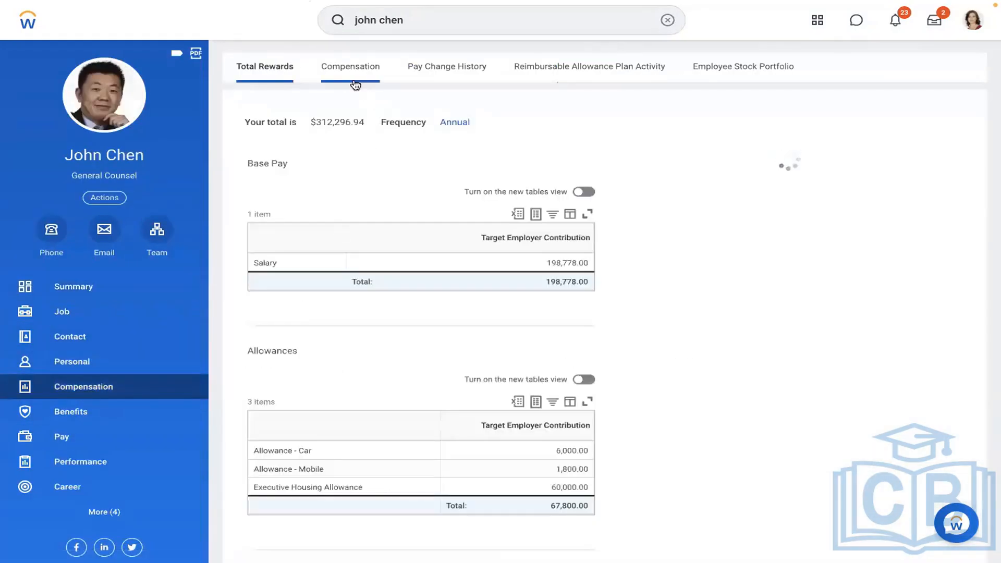
pyautogui.click(355, 84)
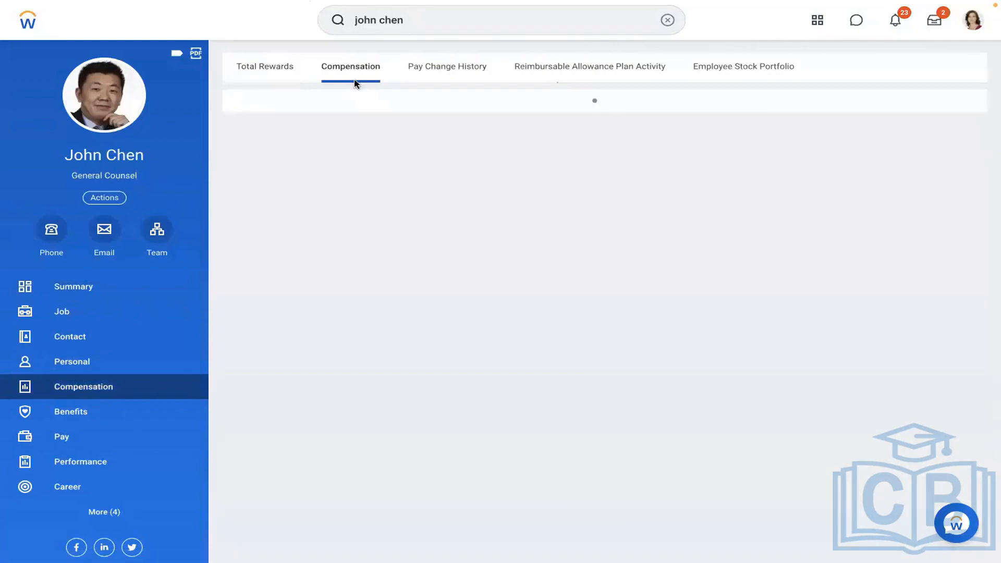
pyautogui.scroll(-3, 514, 245)
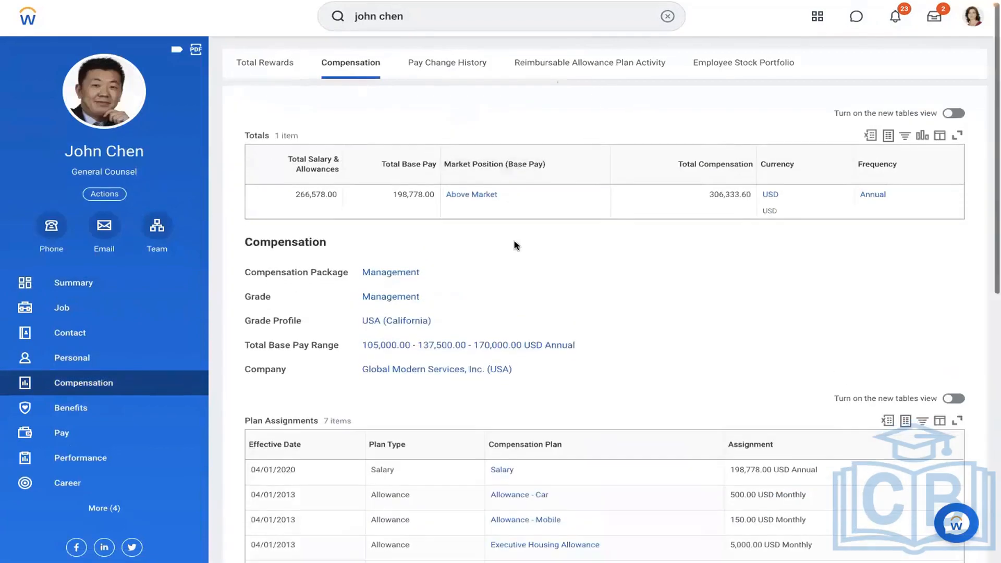
pyautogui.scroll(-3, 514, 245)
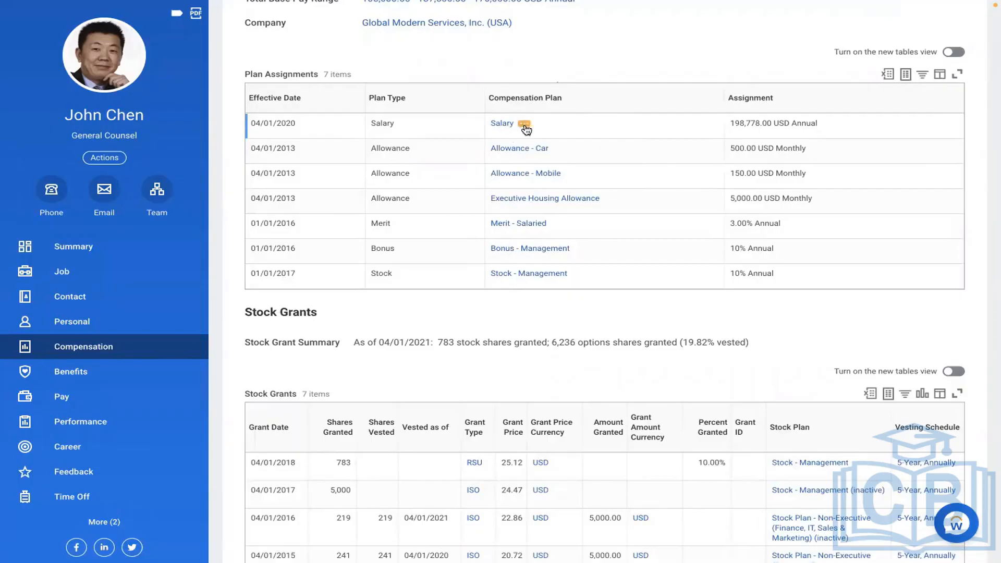
pyautogui.moveTo(730, 126); pyautogui.dragTo(828, 133)
pyautogui.press('super+c')
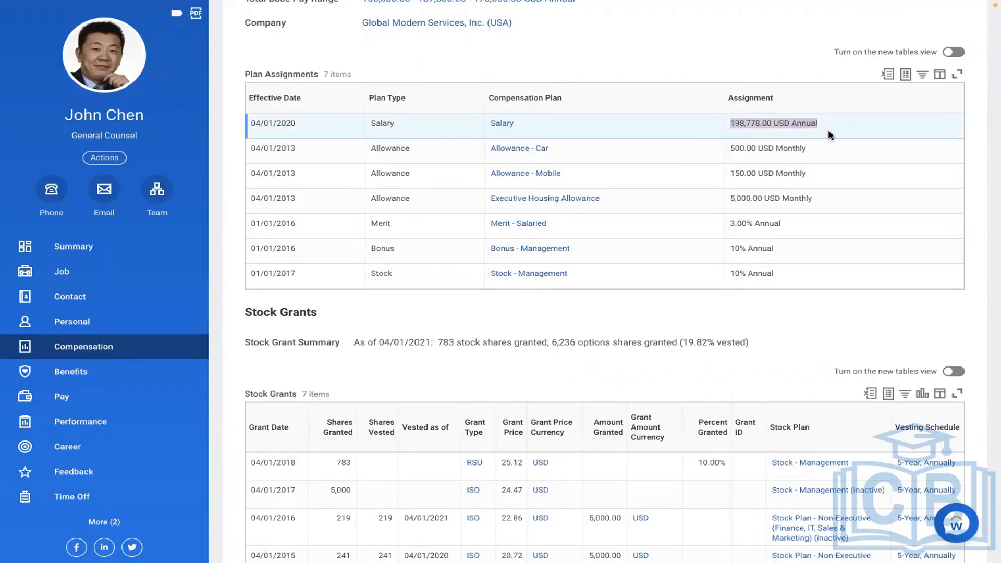
pyautogui.hotkey('ctrl', 'Left')
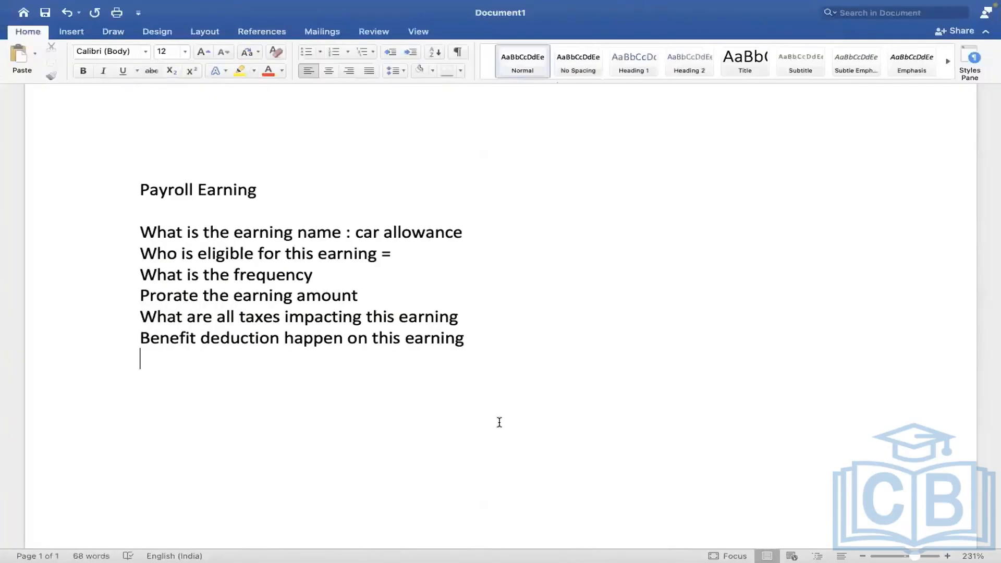
# Paste the 198,778.00 USD Annual salary and add 'then de annualised based on employee pay frequency'.
pyautogui.press('Return')
pyautogui.press('super+v')
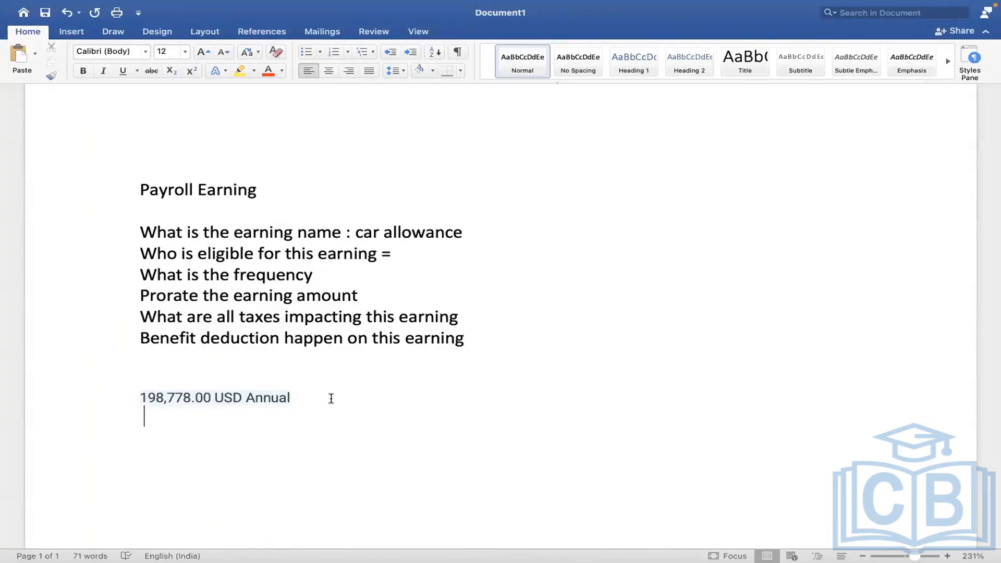
pyautogui.press('BackSpace')
pyautogui.write('. then ')
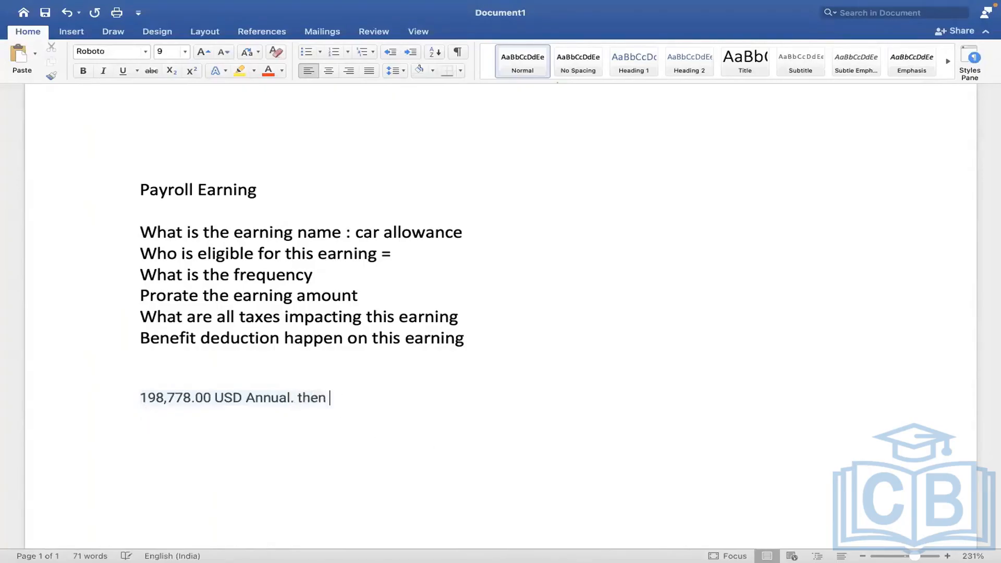
pyautogui.write('deannual')
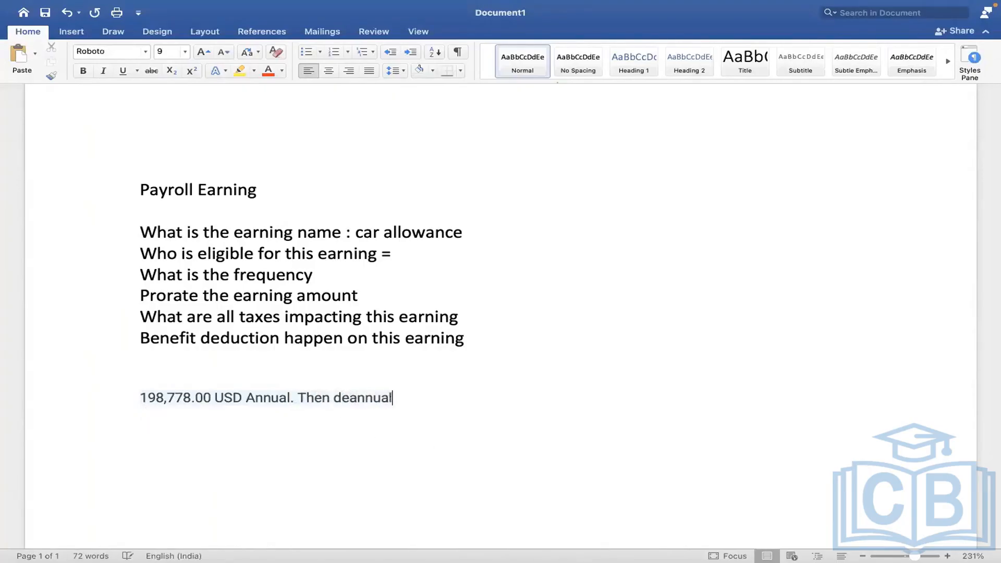
pyautogui.write('ised base')
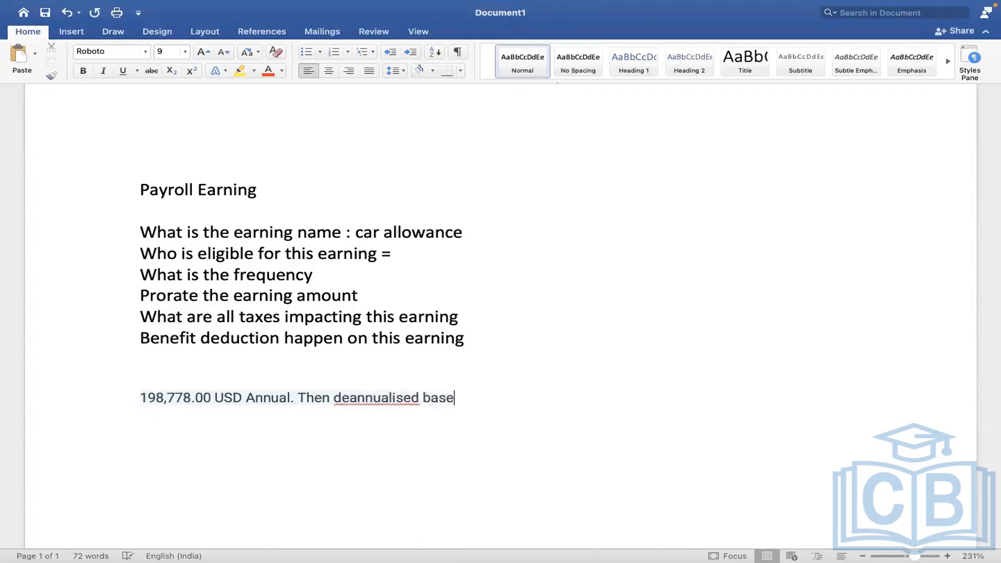
pyautogui.write('d on emplo')
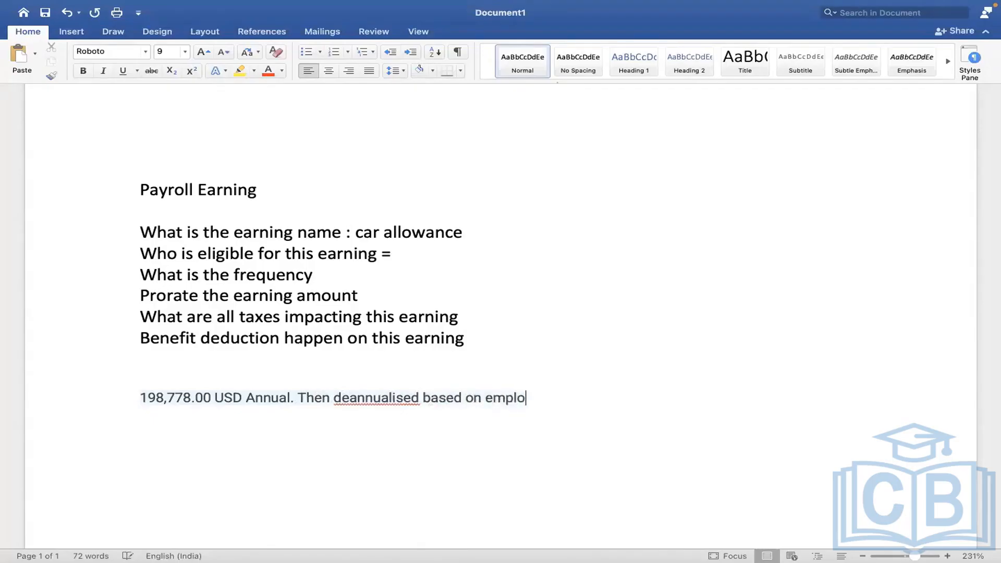
pyautogui.write('yee pay fr')
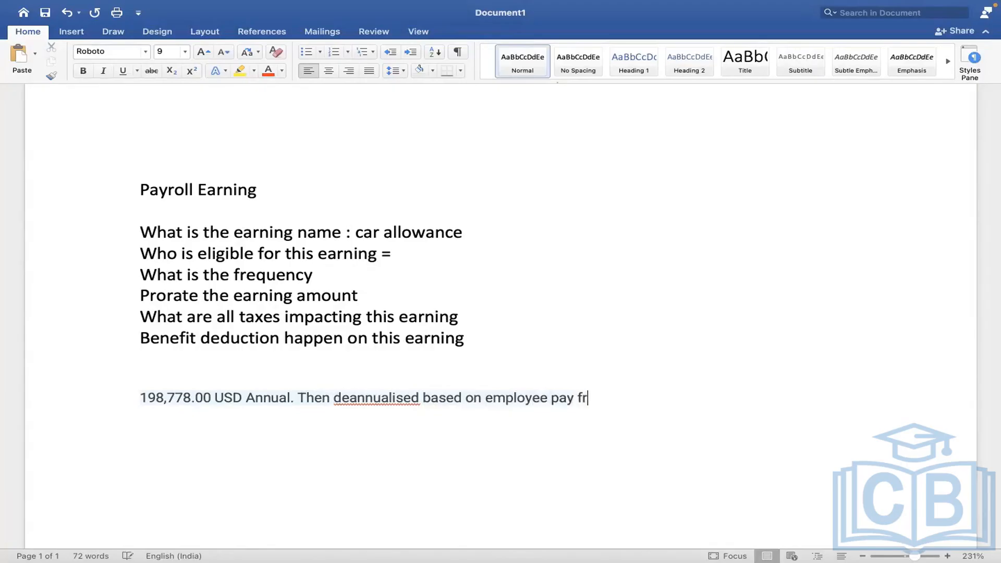
pyautogui.write('equency')
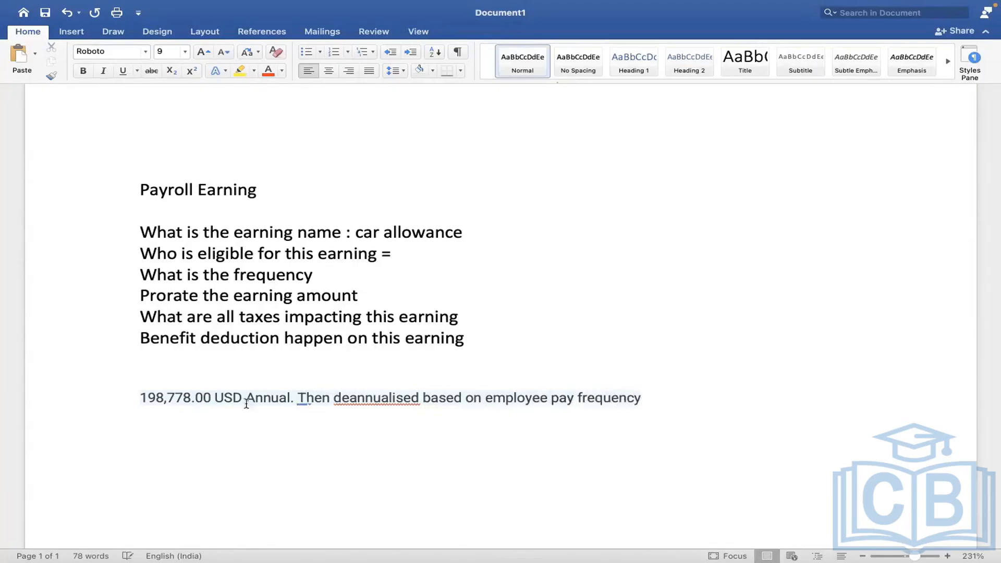
pyautogui.rightClick(386, 402)
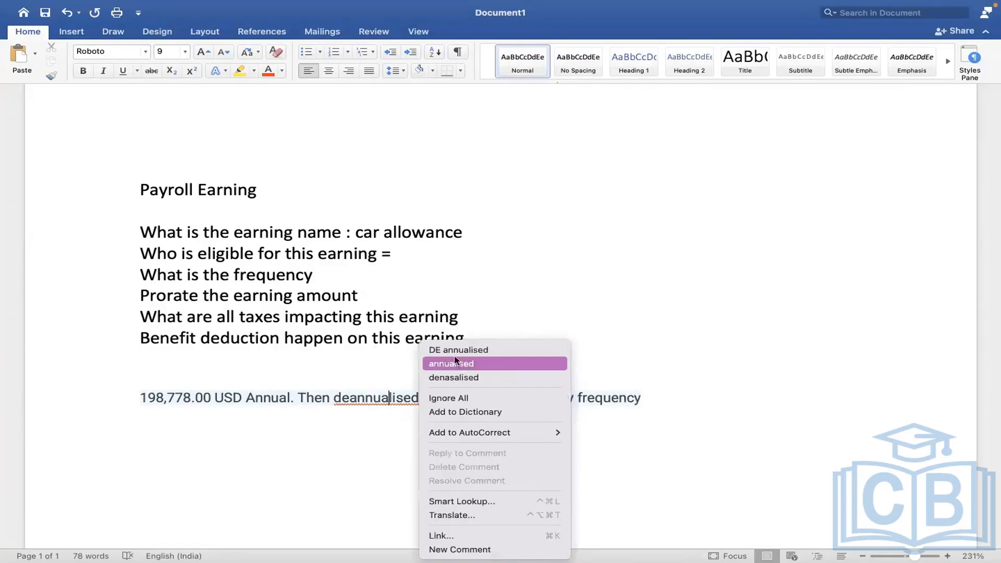
pyautogui.click(455, 363)
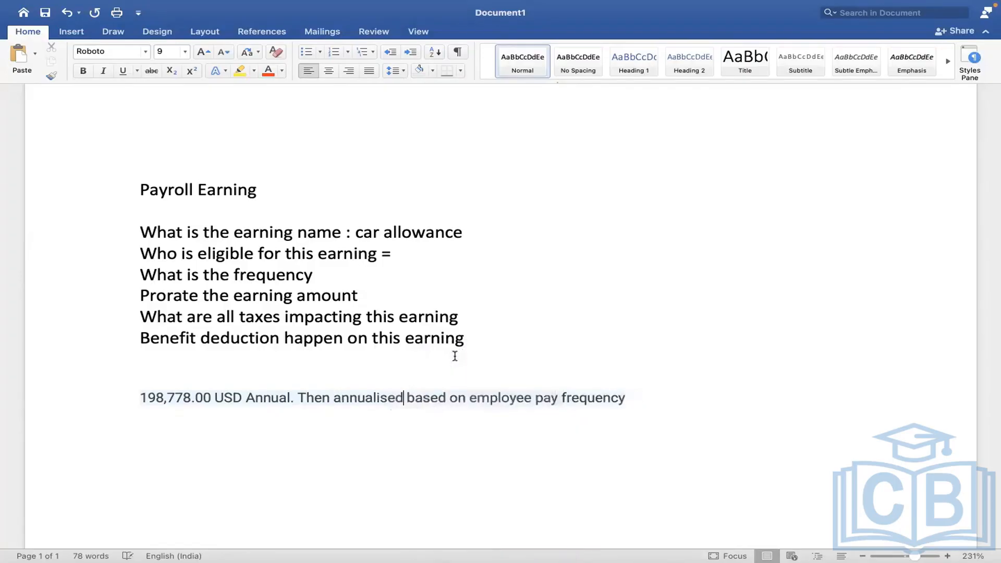
pyautogui.click(339, 400)
pyautogui.write('de')
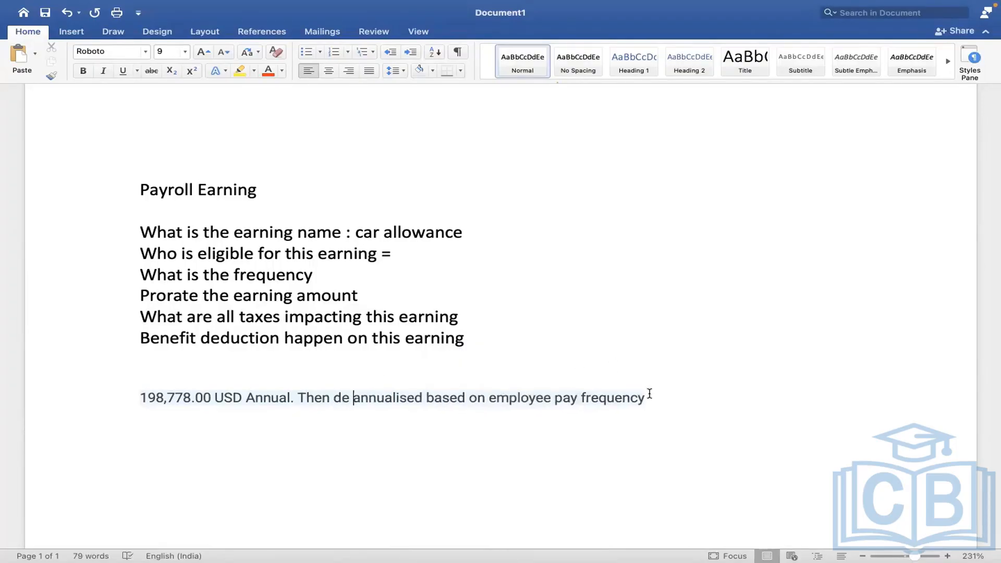
# Paste the 198,778.00 USD Annual salary again on a new line.
pyautogui.click(650, 398)
pyautogui.press('Return')
pyautogui.press('super+v')
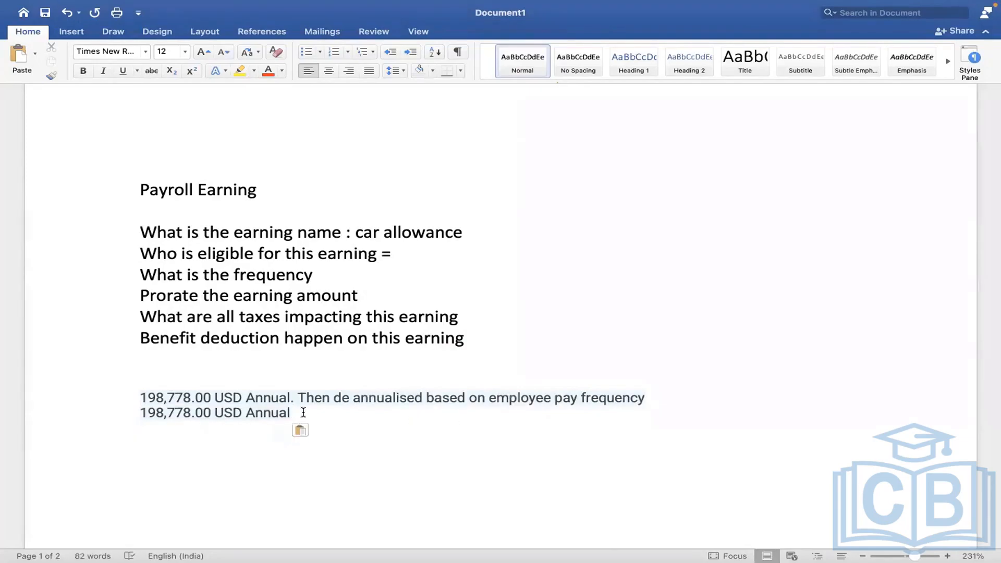
# Complete the salary line as 'Monthly frequency = 16564.83'.
pyautogui.press('BackSpace')
pyautogui.write('- ')
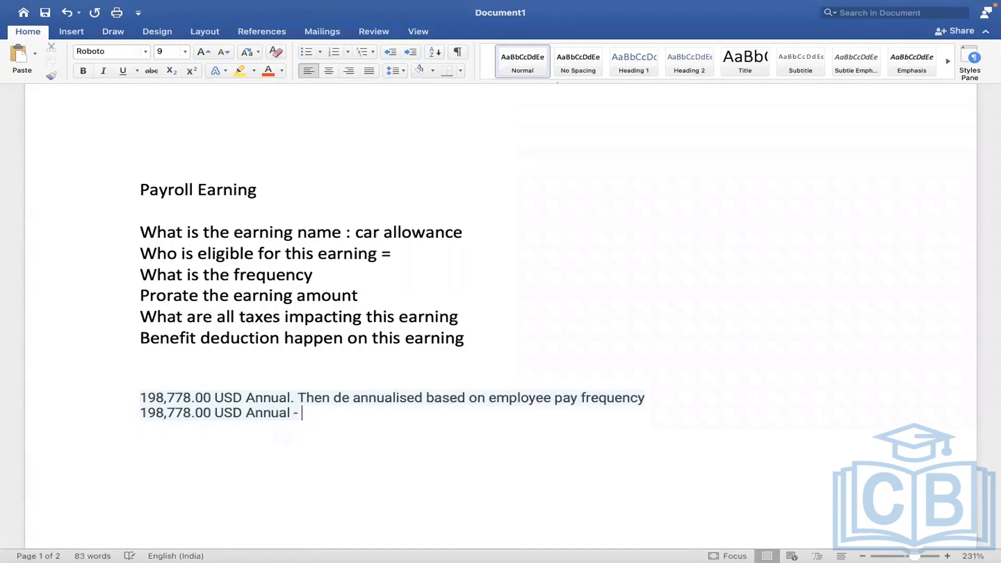
pyautogui.write('Monthly ')
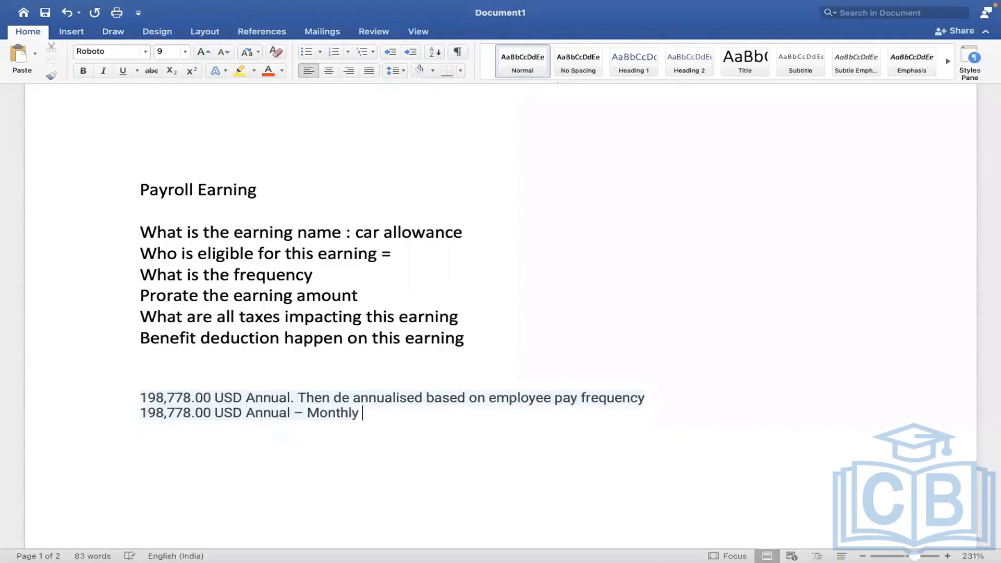
pyautogui.write('frequenc')
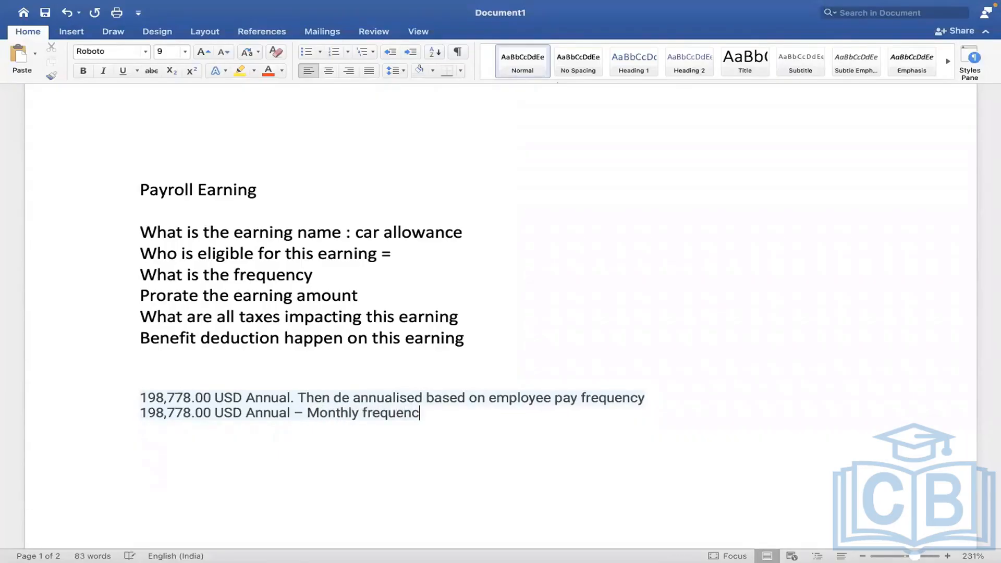
pyautogui.write('y =')
pyautogui.write('1656')
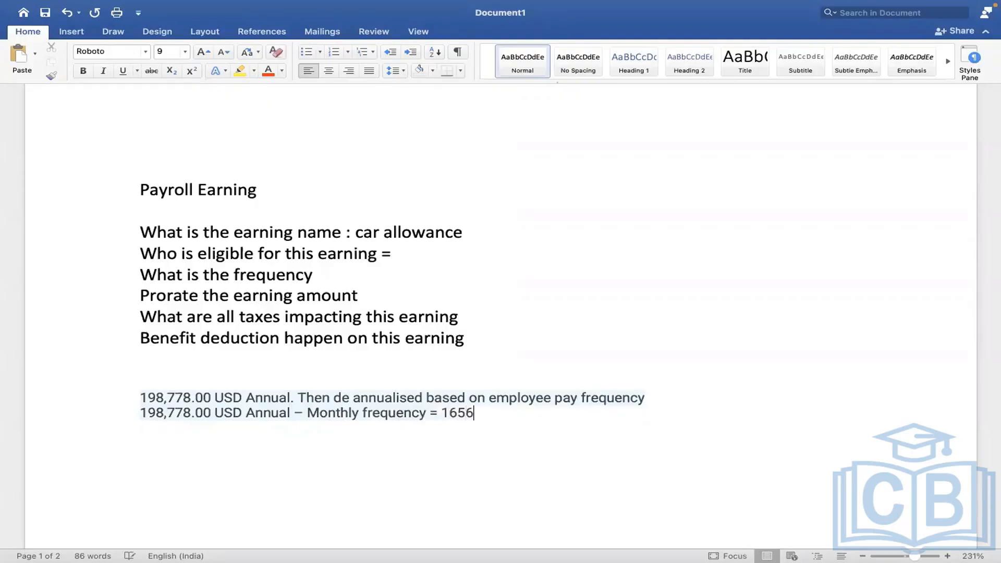
pyautogui.write('4.83')
pyautogui.press('Return')
# Add a salary line reading 'Semi Monthly frequency = 8282.41', then return to Workday.
pyautogui.write('198,778.00 USD Annual')
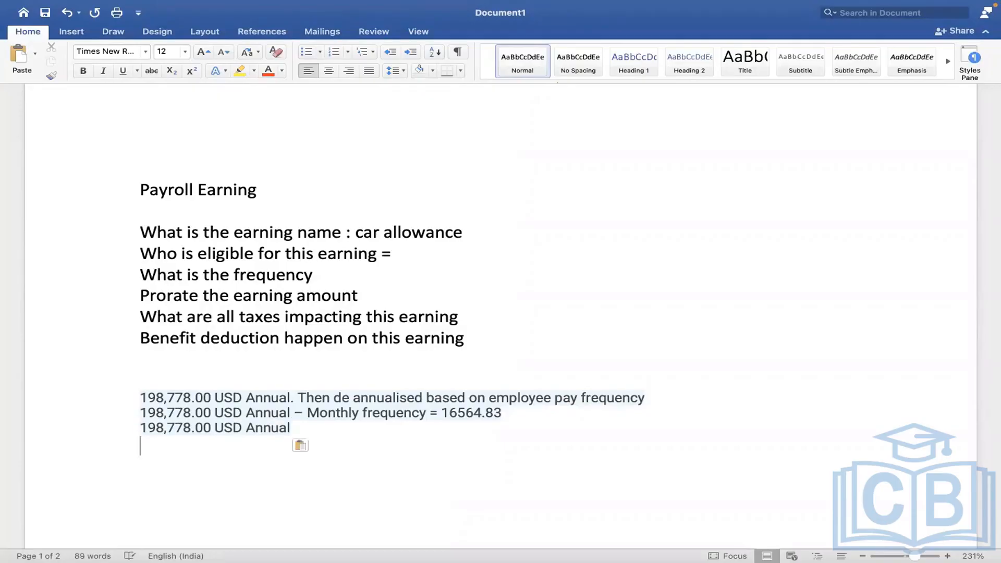
pyautogui.click(320, 427)
pyautogui.write('- S')
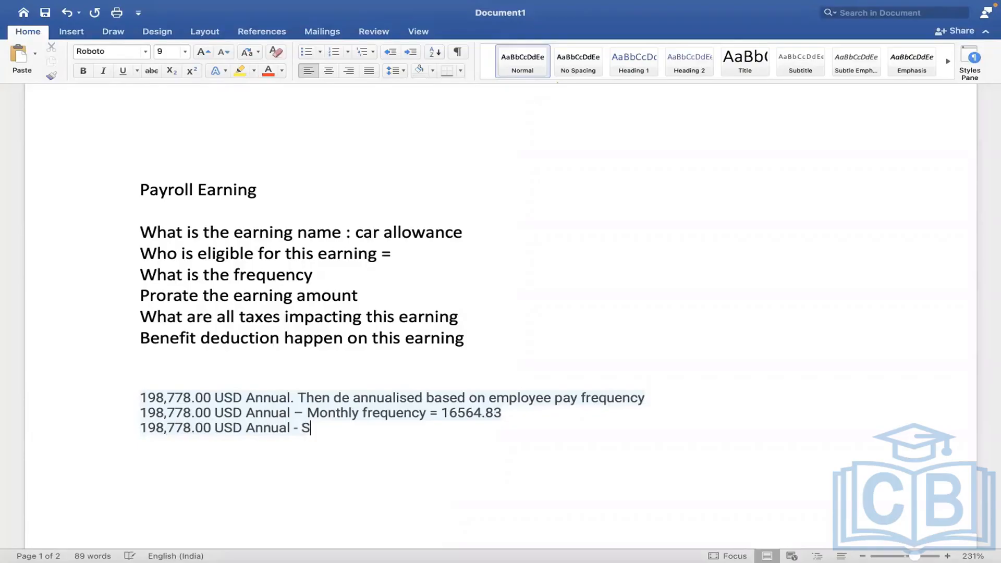
pyautogui.write('emi mONTHLY')
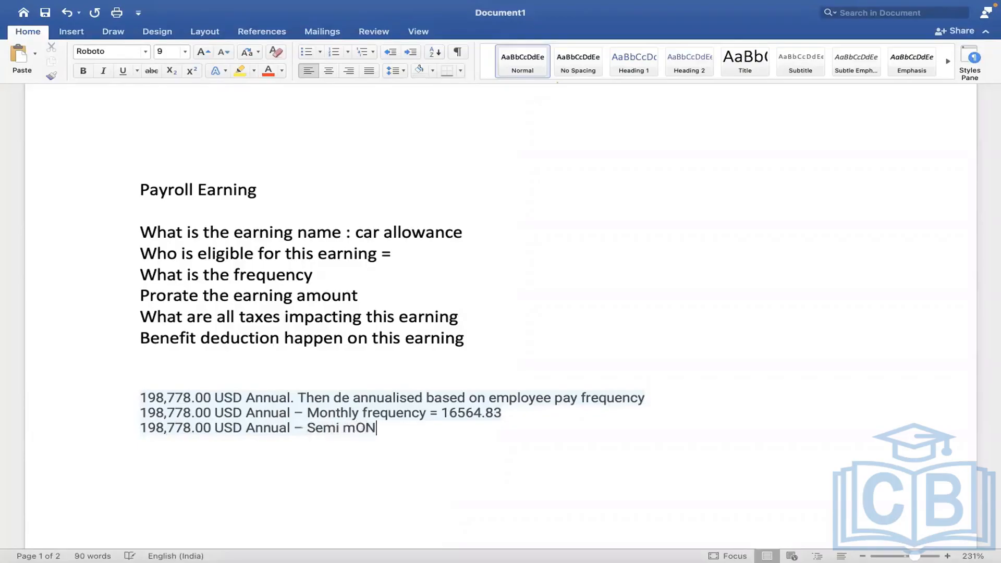
pyautogui.press('BackSpace')
pyautogui.press('BackSpace')
pyautogui.press('BackSpace')
pyautogui.press('BackSpace')
pyautogui.press('BackSpace')
pyautogui.press('BackSpace')
pyautogui.press('BackSpace')
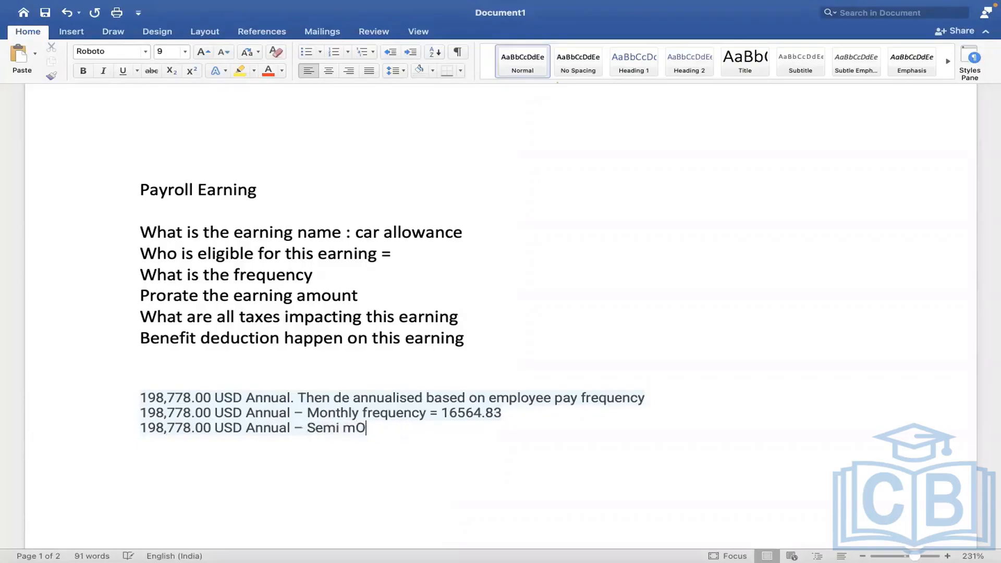
pyautogui.write('Month')
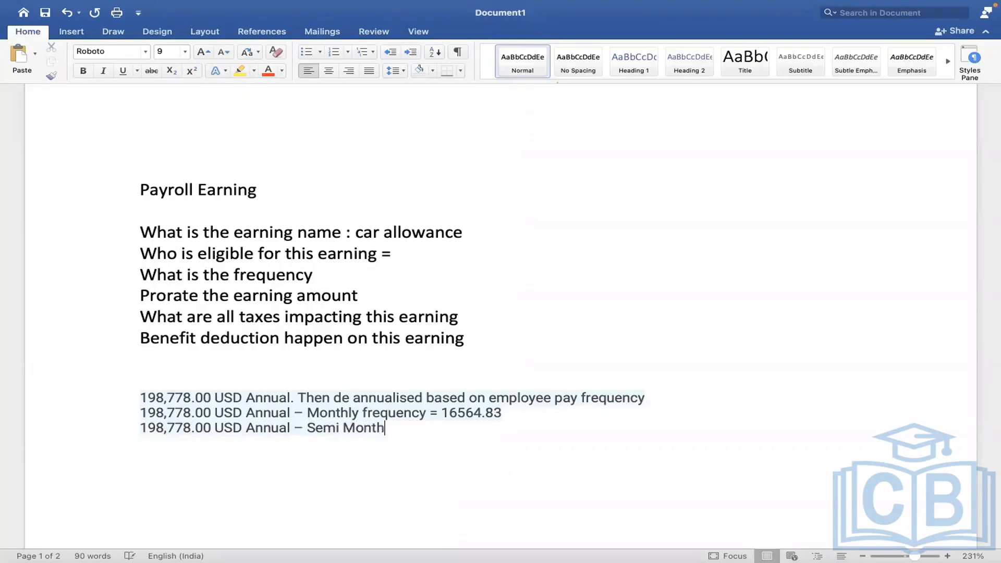
pyautogui.write('ly frequency =')
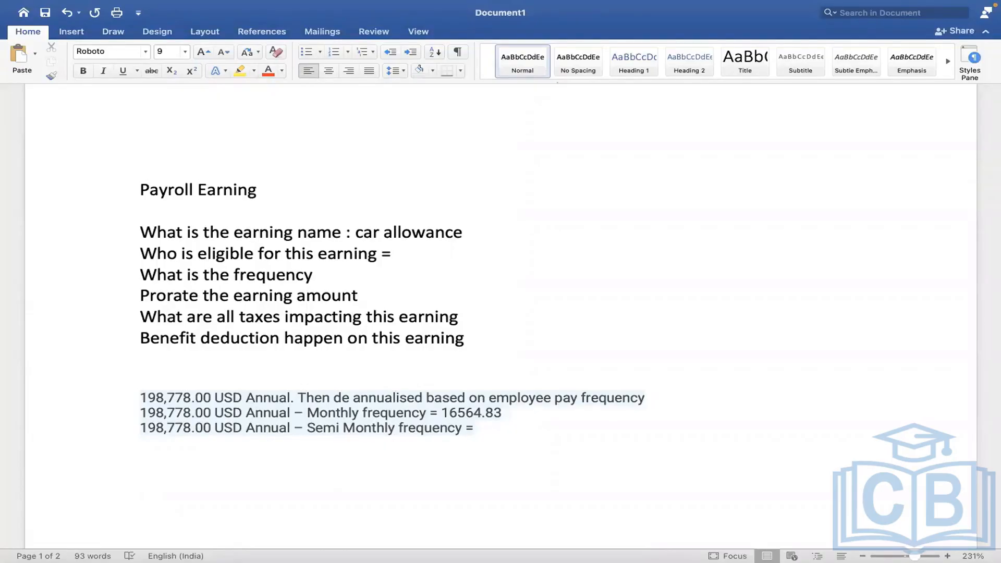
pyautogui.write('8282.41')
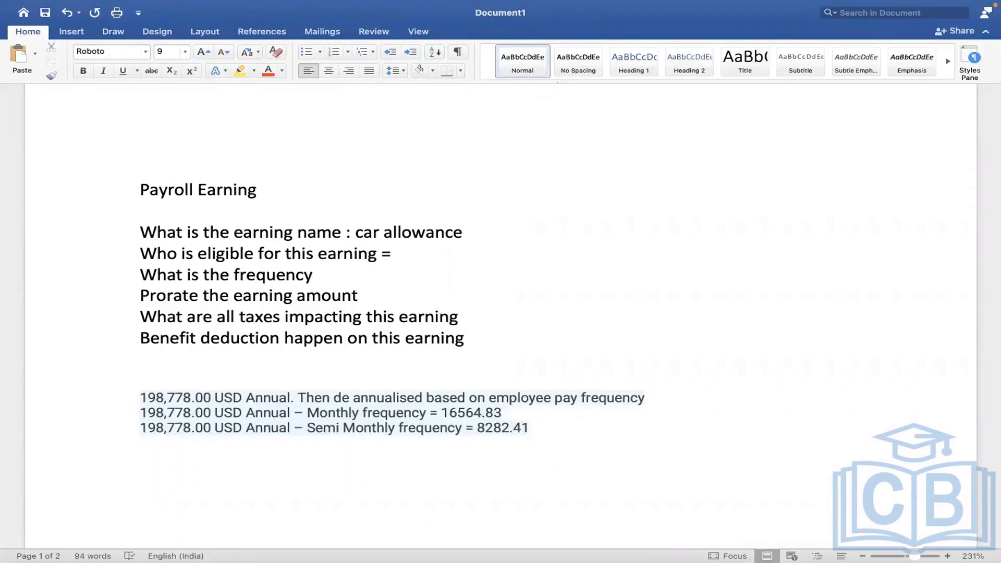
pyautogui.hotkey('ctrl', 'Left')
pyautogui.hotkey('ctrl', 'Right')
pyautogui.hotkey('ctrl', 'Right')
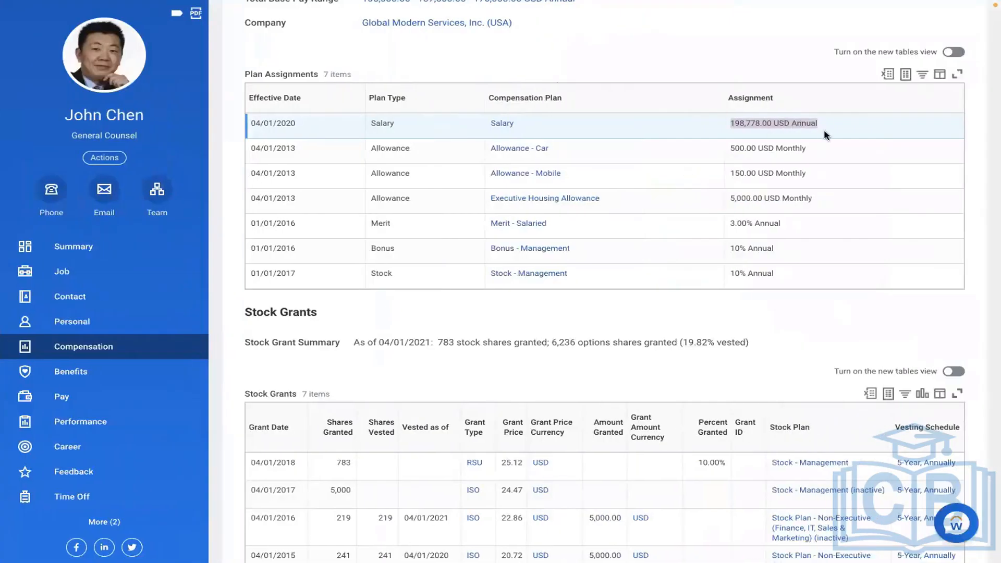
pyautogui.click(825, 131)
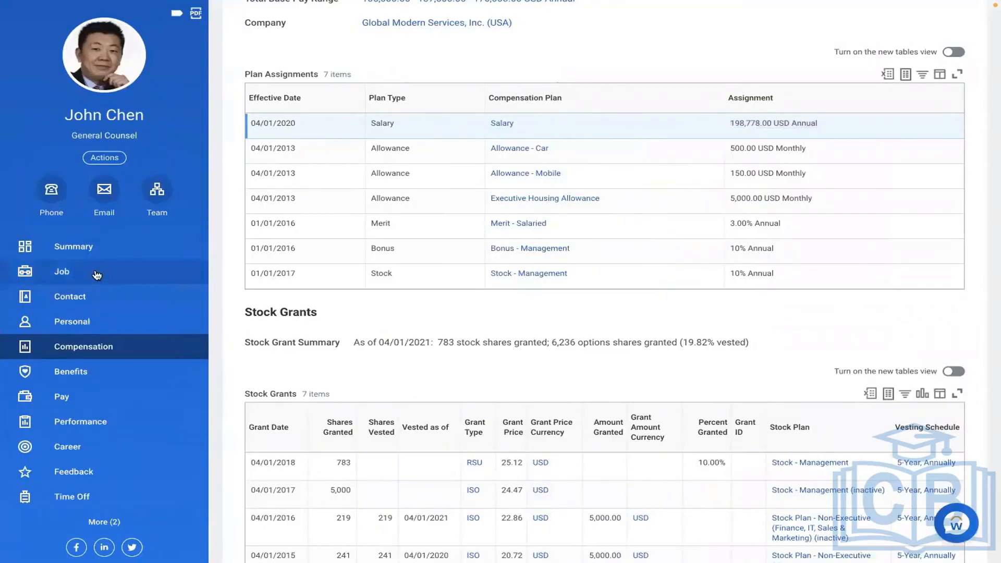
pyautogui.click(65, 403)
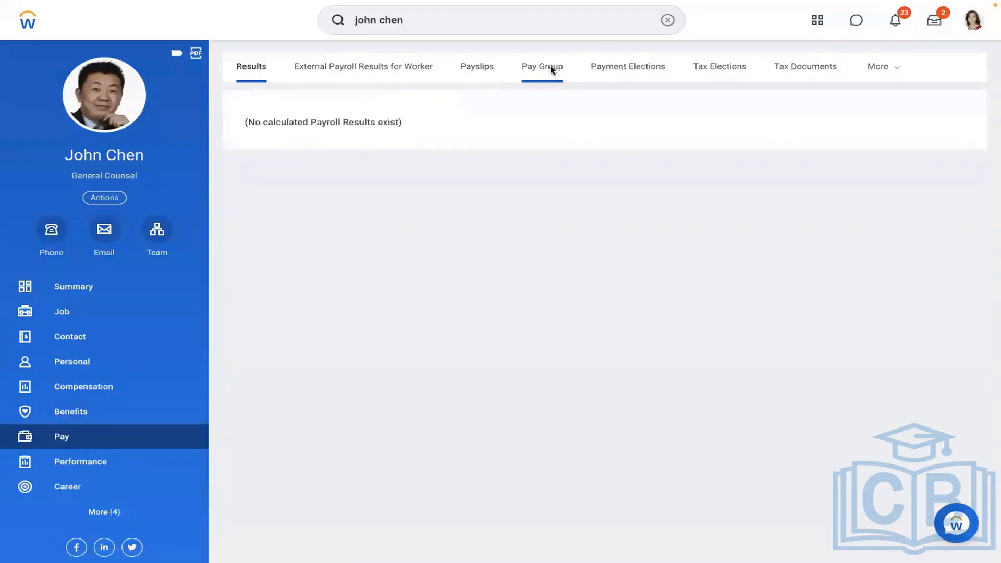
pyautogui.click(545, 67)
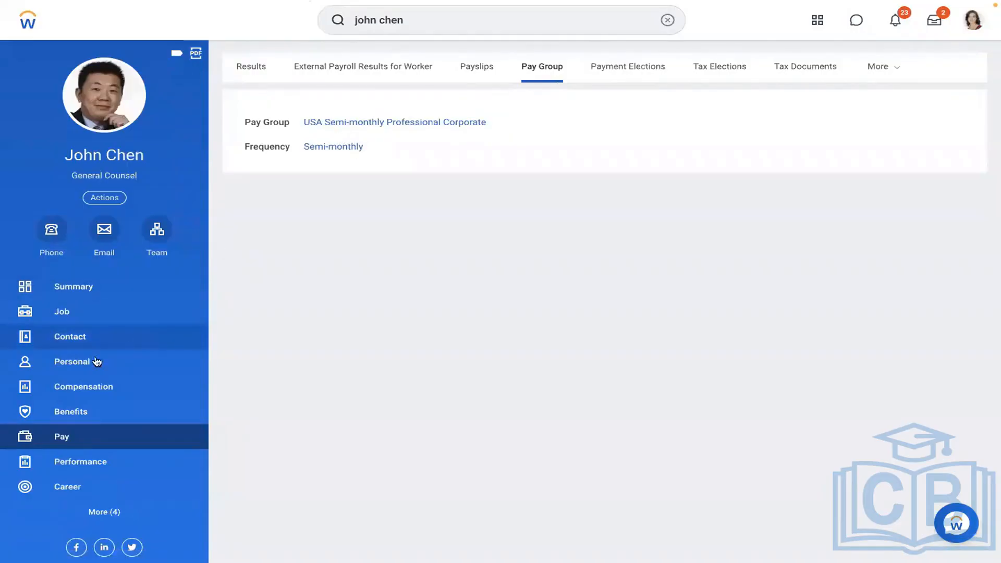
pyautogui.click(96, 387)
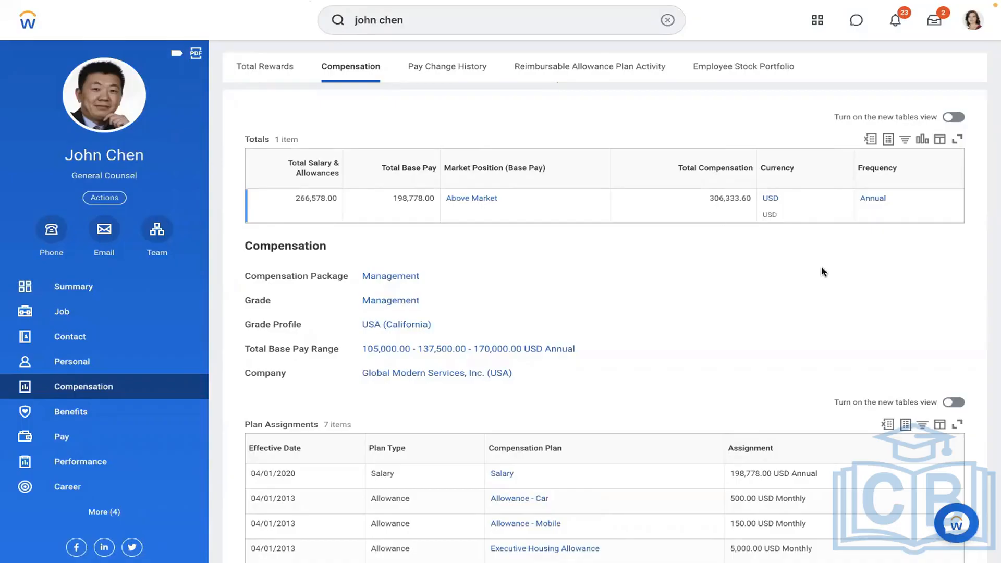
# Scroll back up the Compensation page and clear the employee-name search from the global search bar.
pyautogui.scroll(-3, 879, 310)
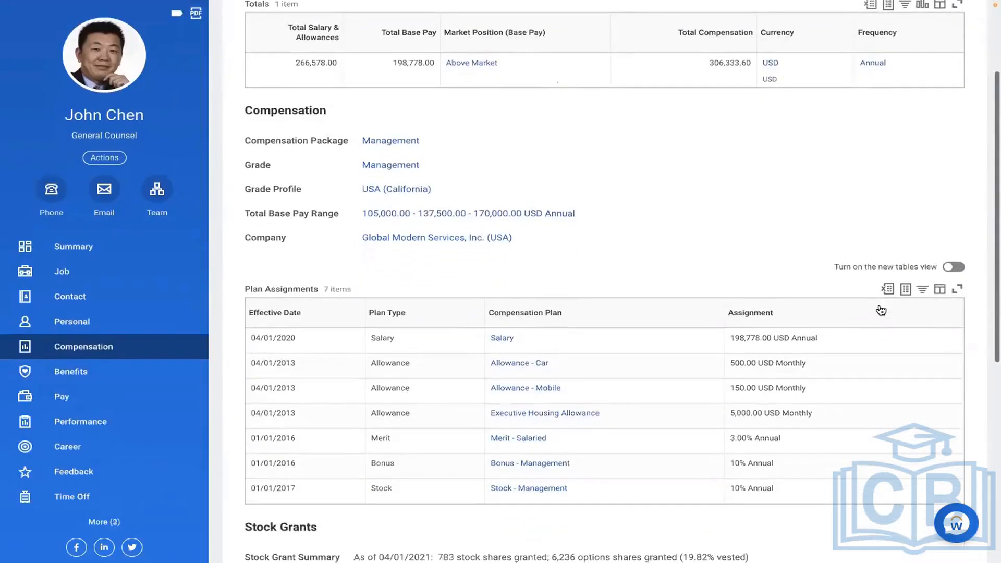
pyautogui.scroll(-1, 881, 311)
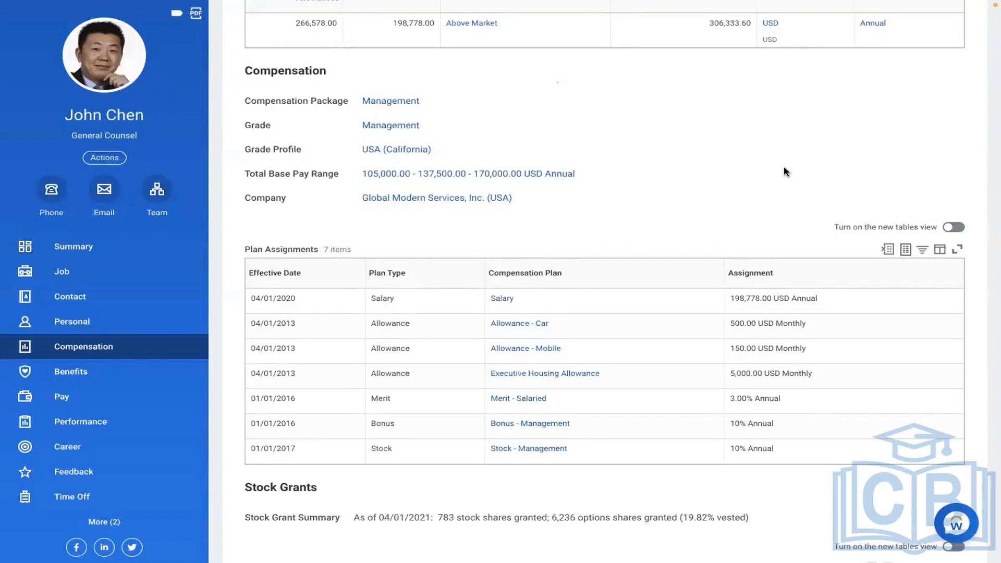
pyautogui.scroll(2, 786, 172)
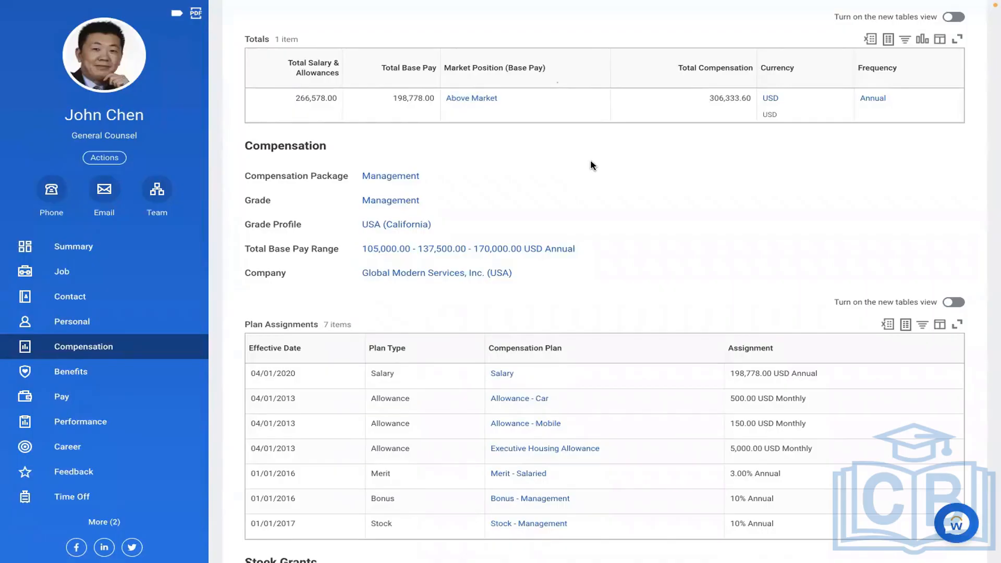
pyautogui.scroll(3, 591, 165)
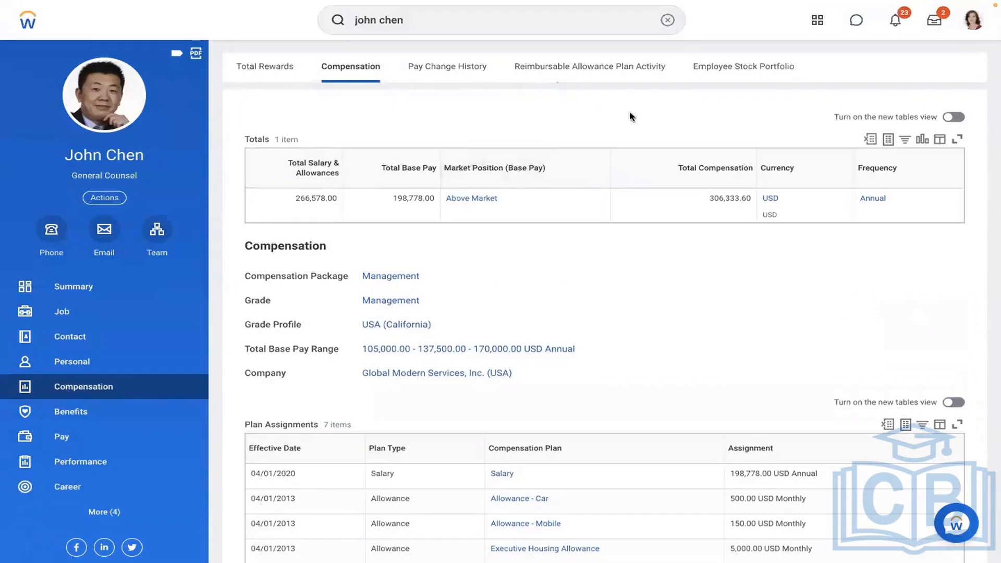
pyautogui.click(667, 20)
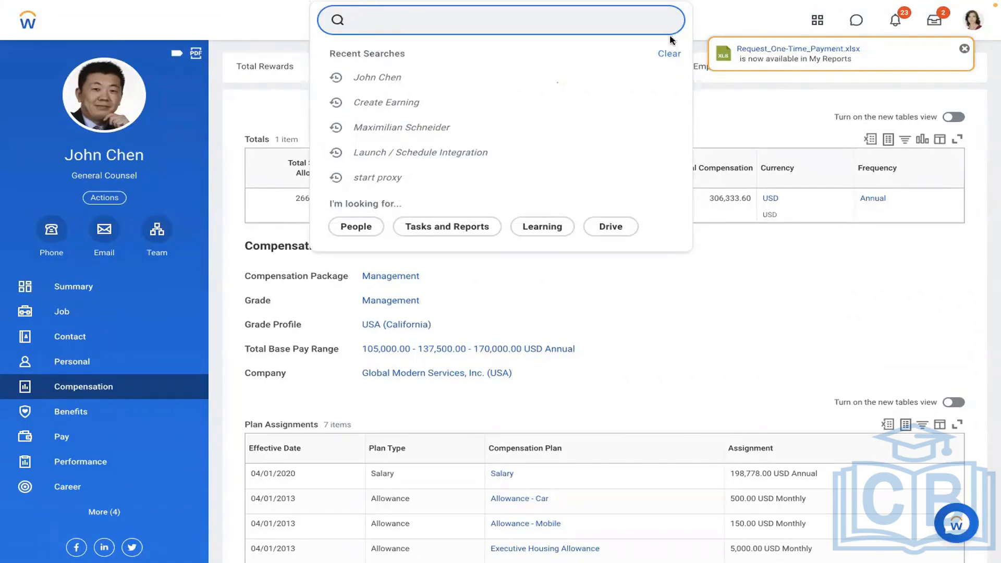
pyautogui.click(669, 391)
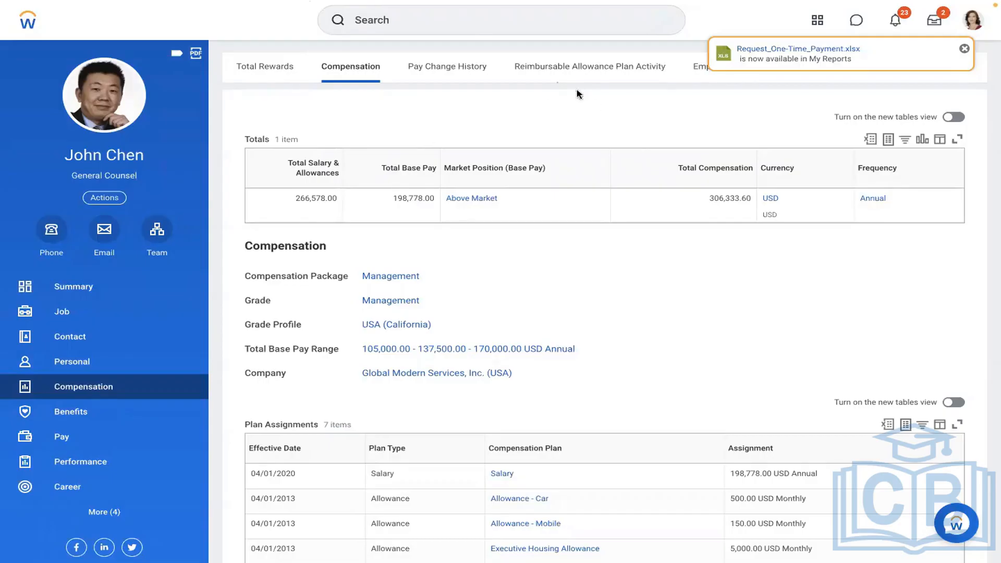
pyautogui.click(454, 26)
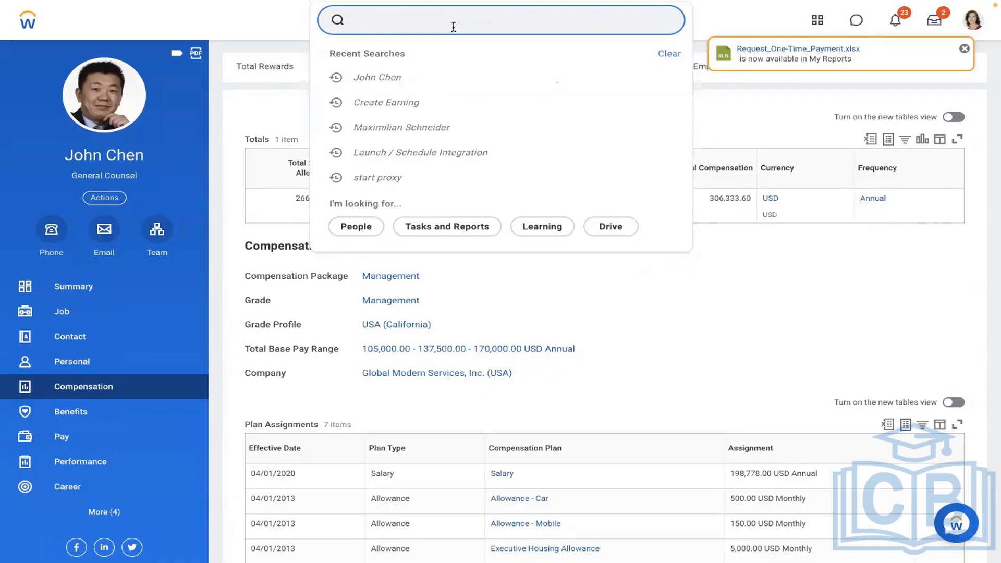
pyautogui.write('create ')
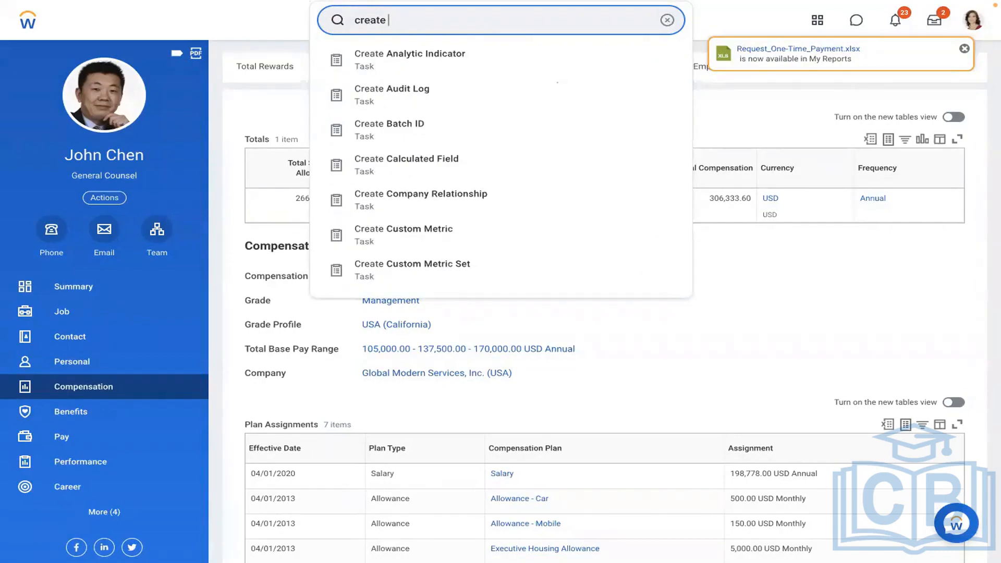
pyautogui.write('allowance plan')
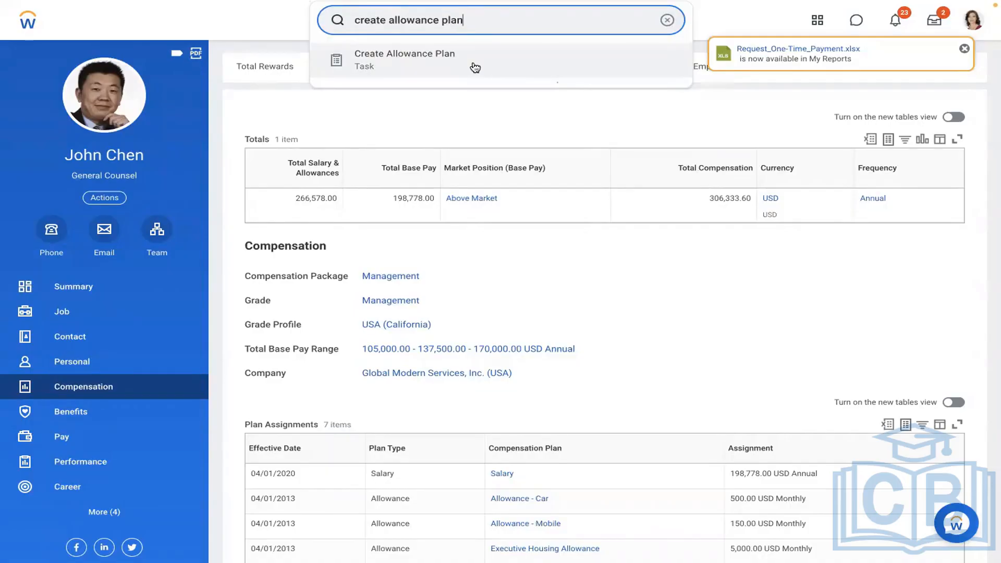
pyautogui.click(474, 67)
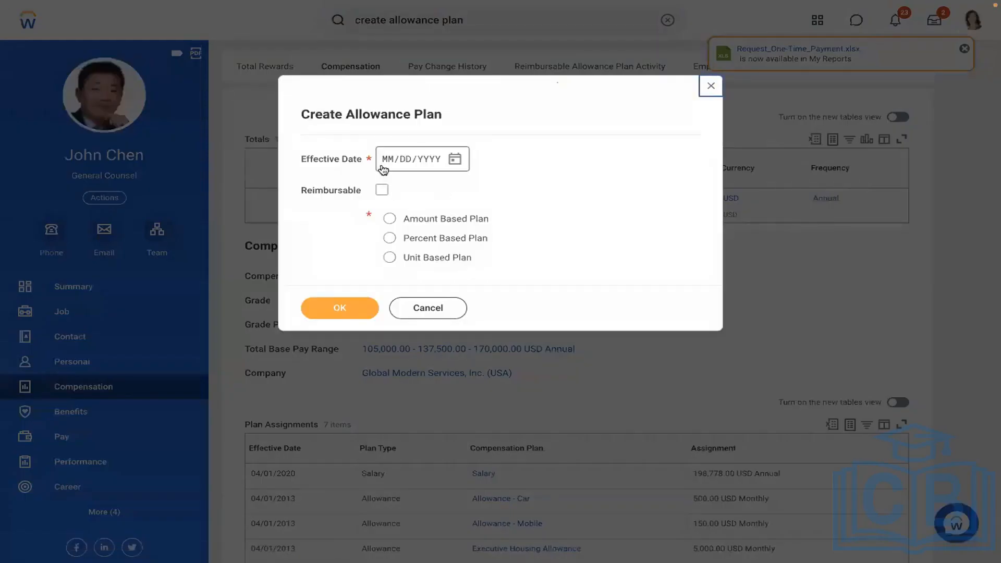
pyautogui.click(706, 92)
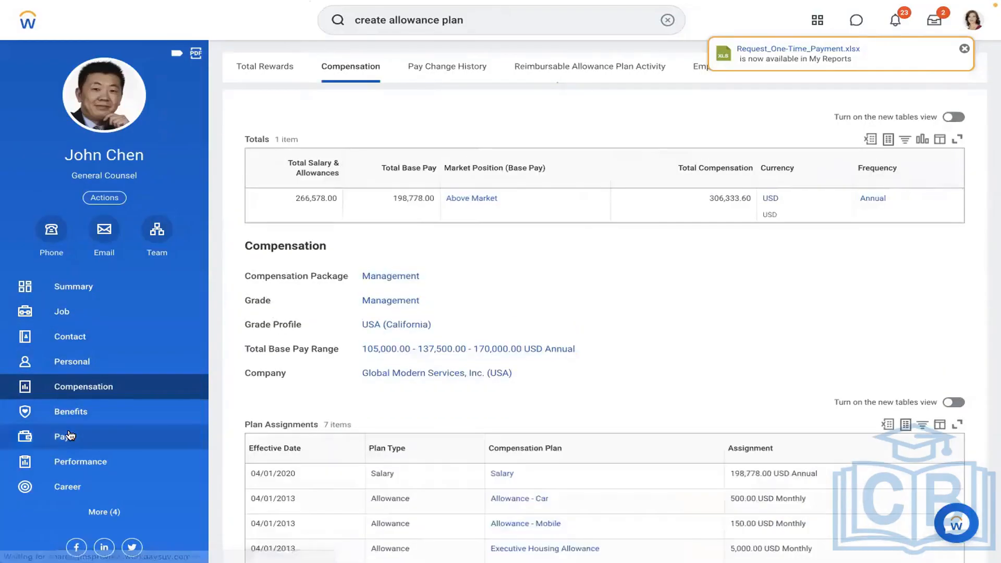
# Show the worker's Pay results, dismiss the report-ready notice, and launch Run Pay Calculation.
pyautogui.click(66, 436)
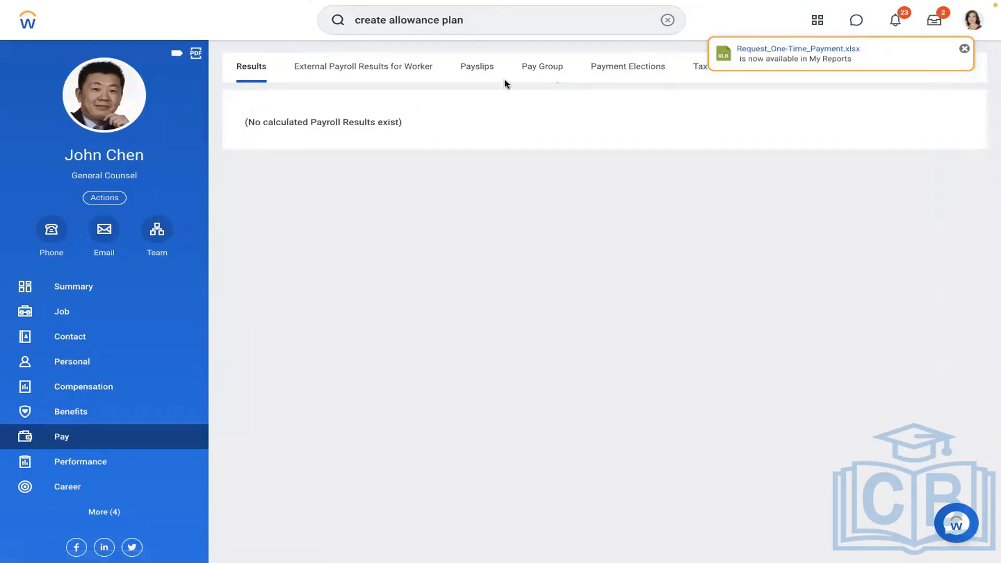
pyautogui.click(963, 48)
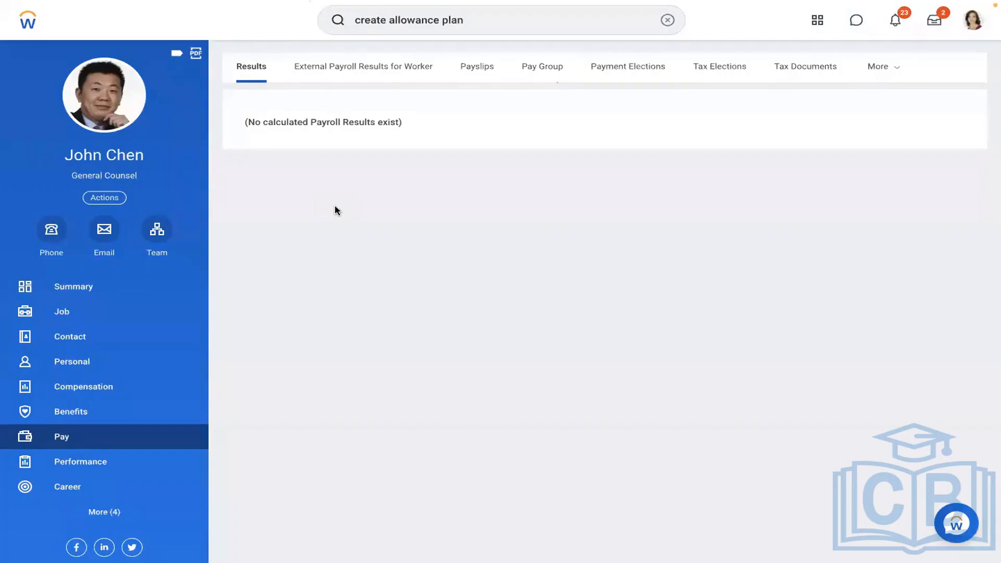
pyautogui.click(664, 20)
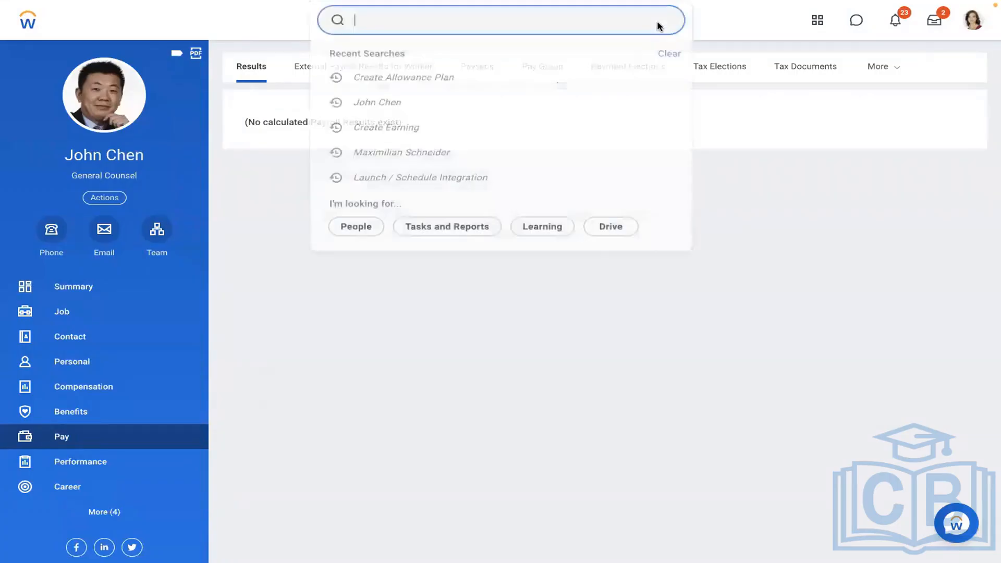
pyautogui.write('run pay c')
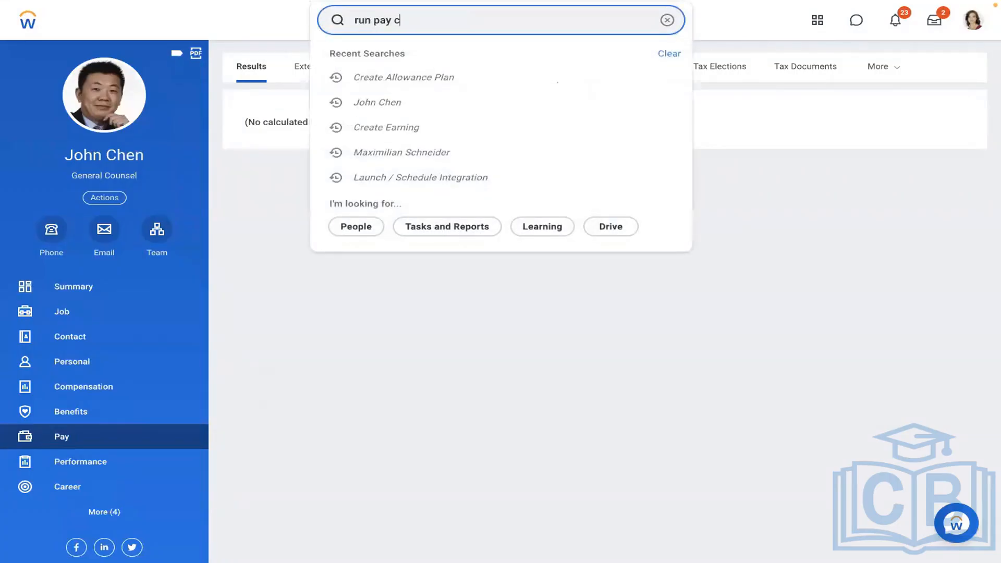
pyautogui.write('alc')
pyautogui.click(409, 67)
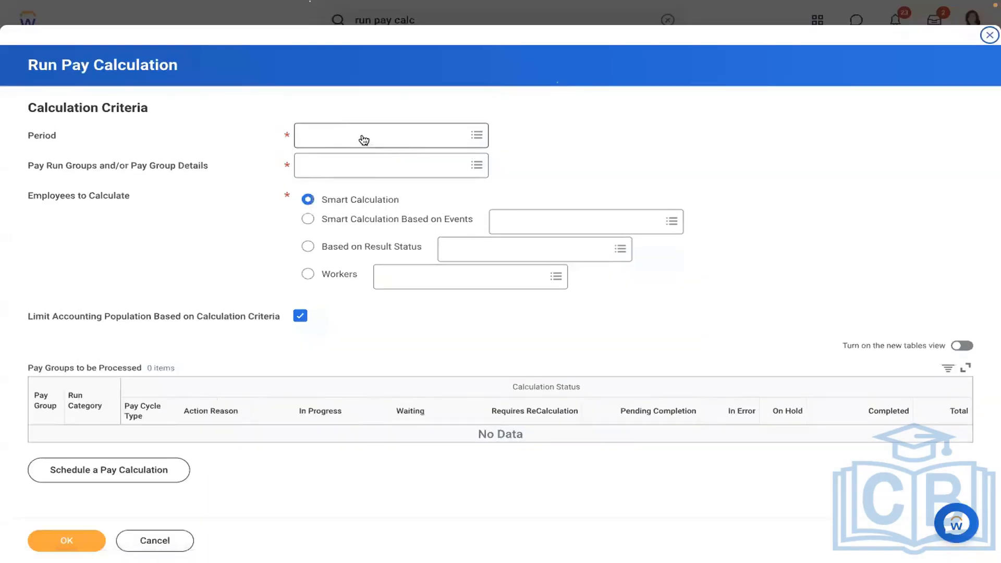
# Set the pay period to 01/01/2019 - 01/15/2019 from a semi-monthly pay group.
pyautogui.click(362, 135)
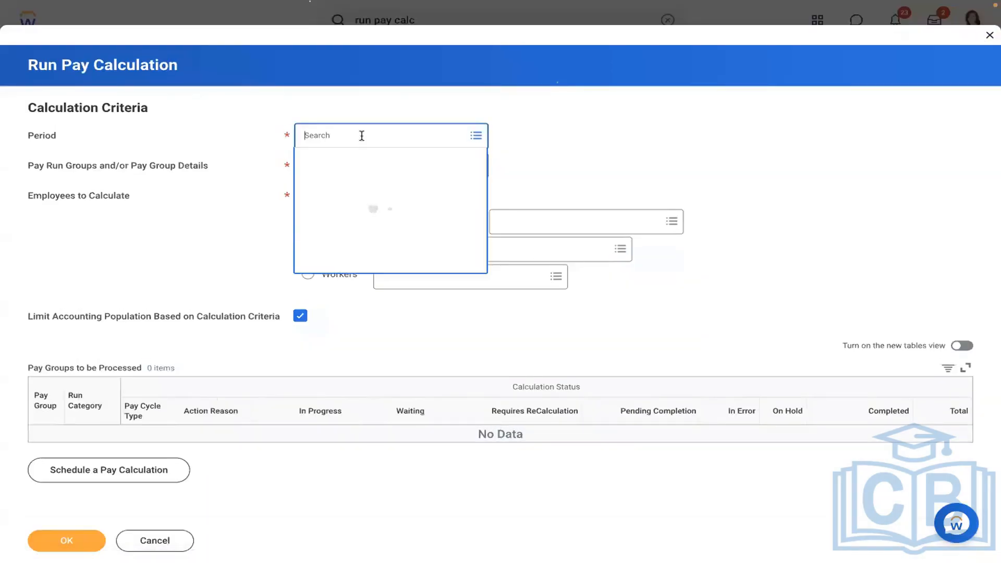
pyautogui.click(345, 177)
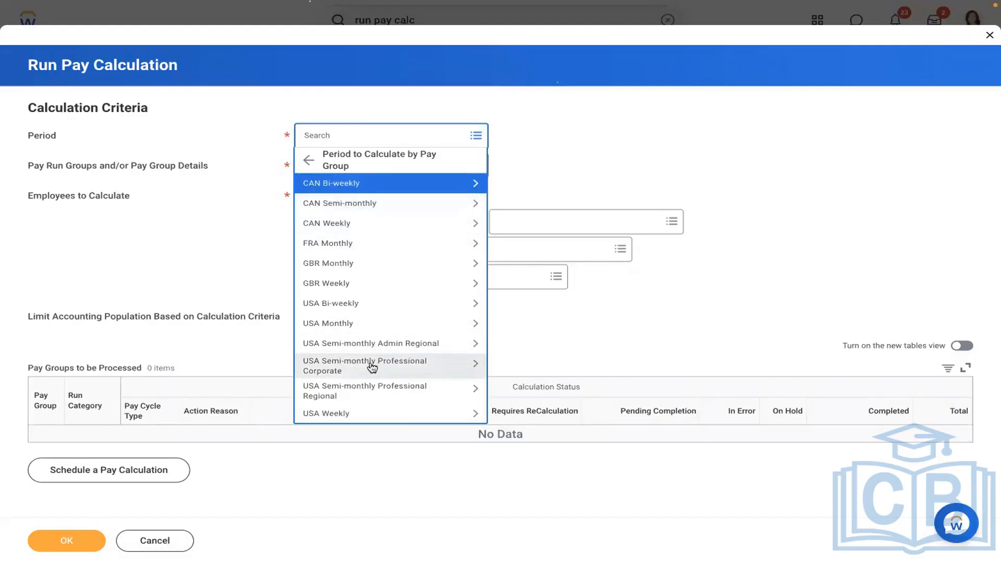
pyautogui.click(329, 350)
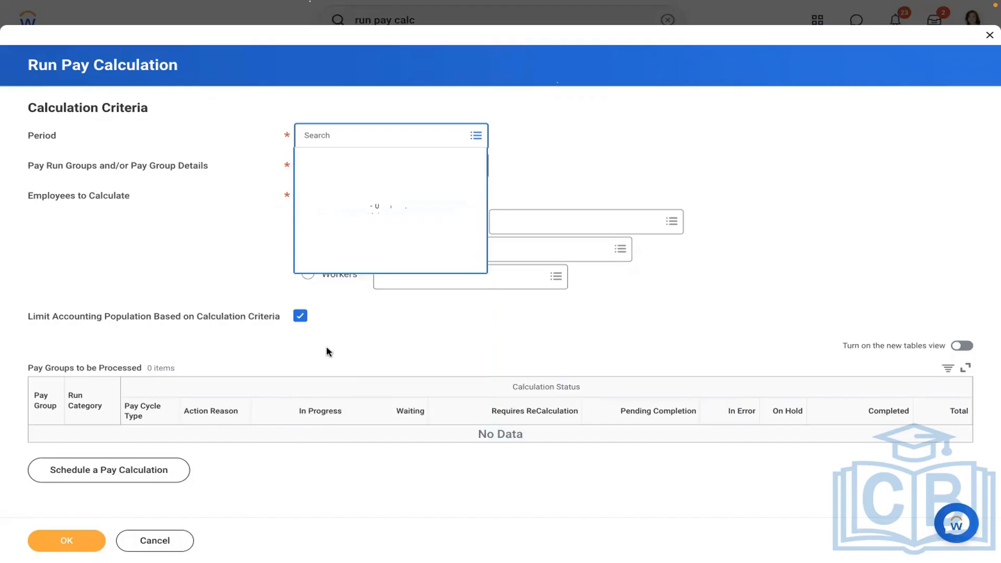
pyautogui.click(365, 213)
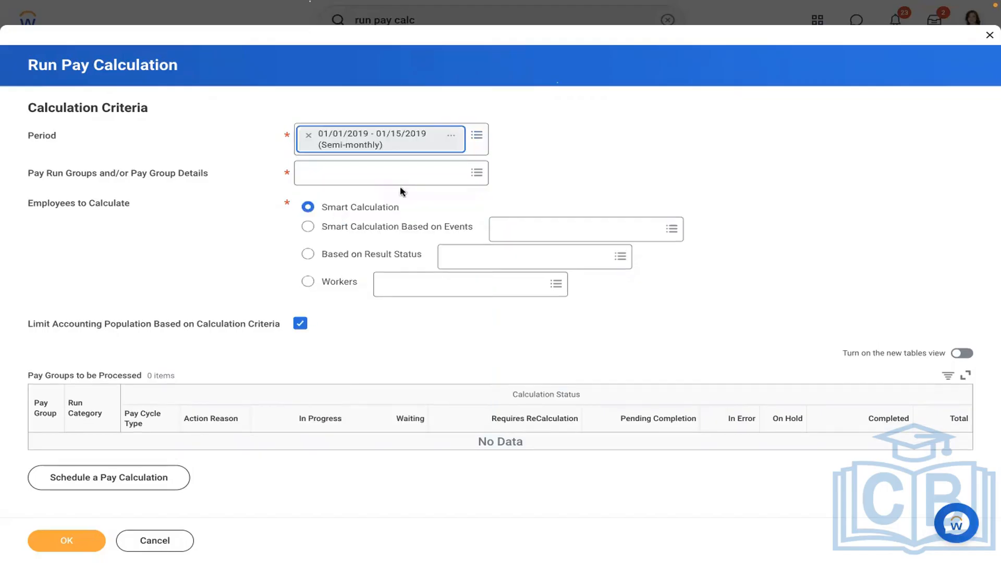
# Add the Admin Regional, Professional Corporate and Professional Regional USA Semi-monthly pay groups and submit.
pyautogui.click(412, 167)
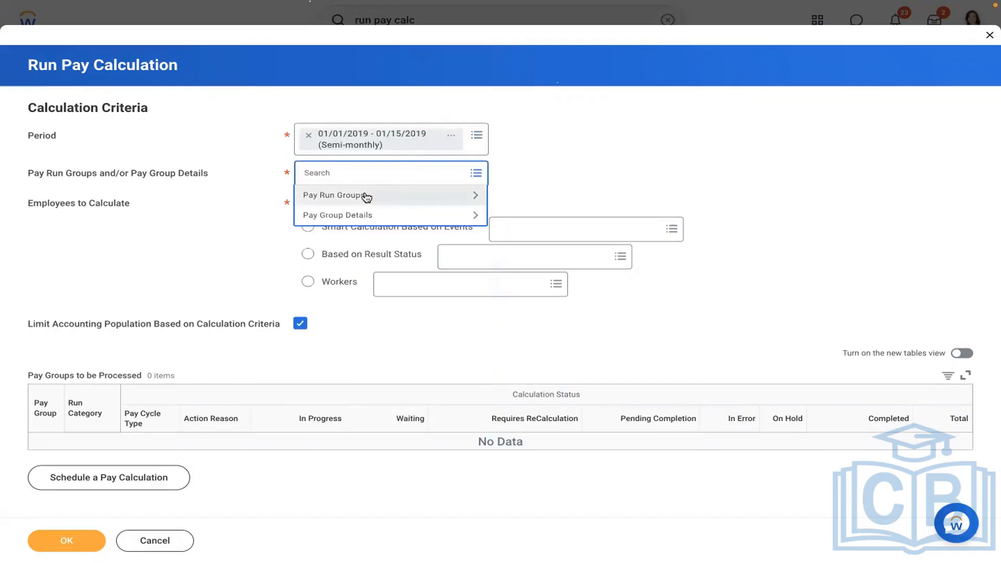
pyautogui.click(342, 216)
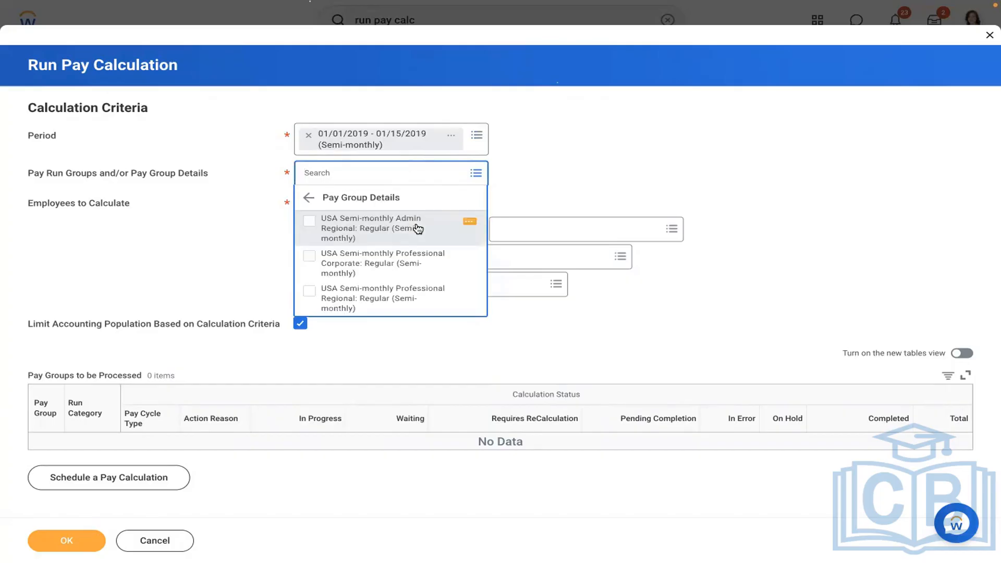
pyautogui.click(371, 224)
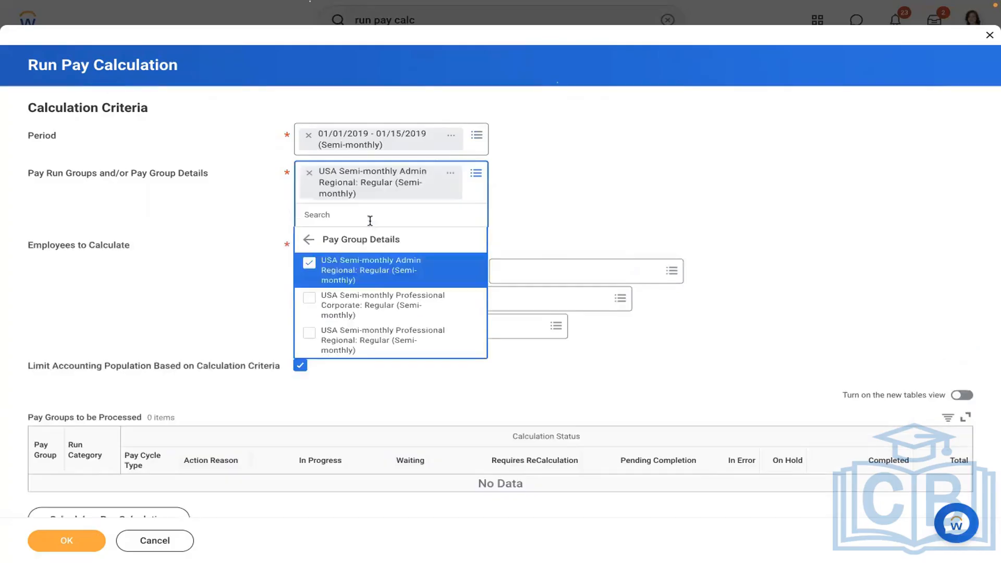
pyautogui.click(346, 311)
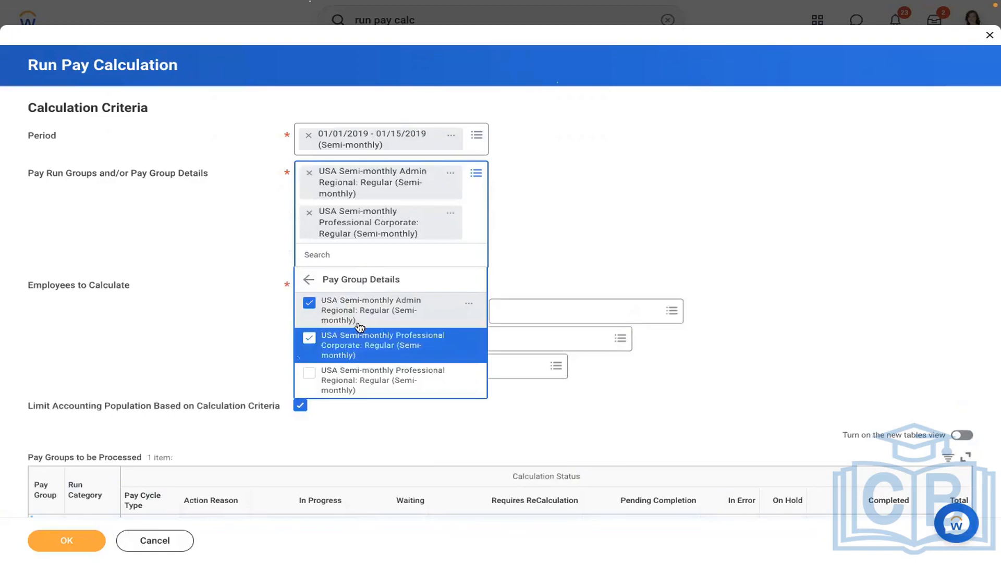
pyautogui.click(354, 381)
pyautogui.click(680, 149)
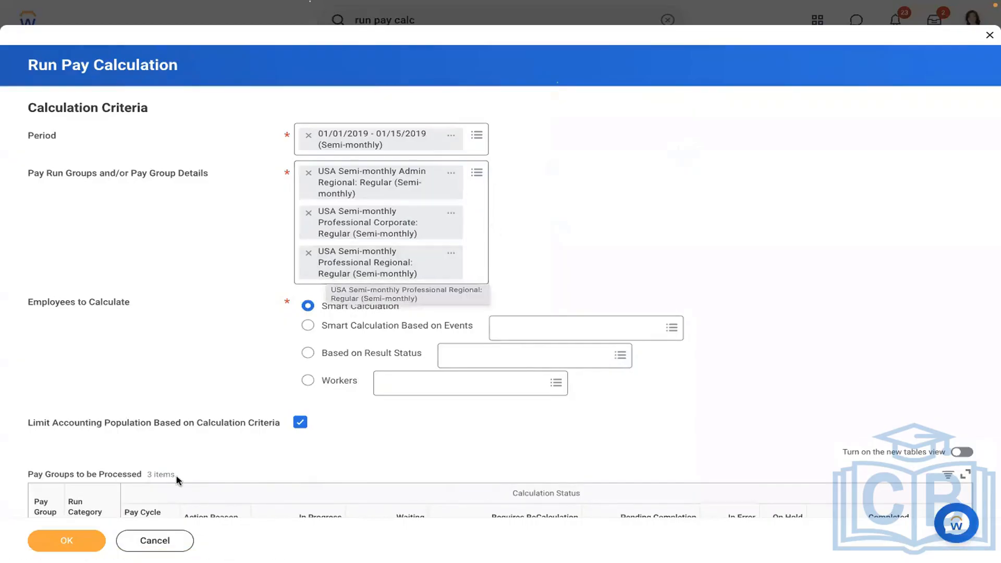
pyautogui.click(61, 541)
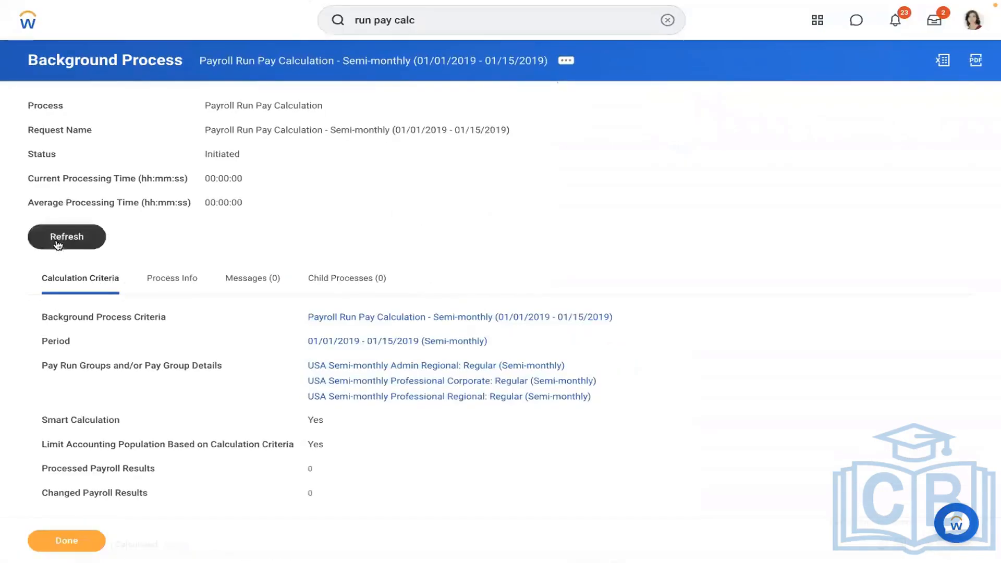
# Refresh the background process until Completed, showing 152 processed results across pay groups (54, 91, 7).
pyautogui.click(58, 245)
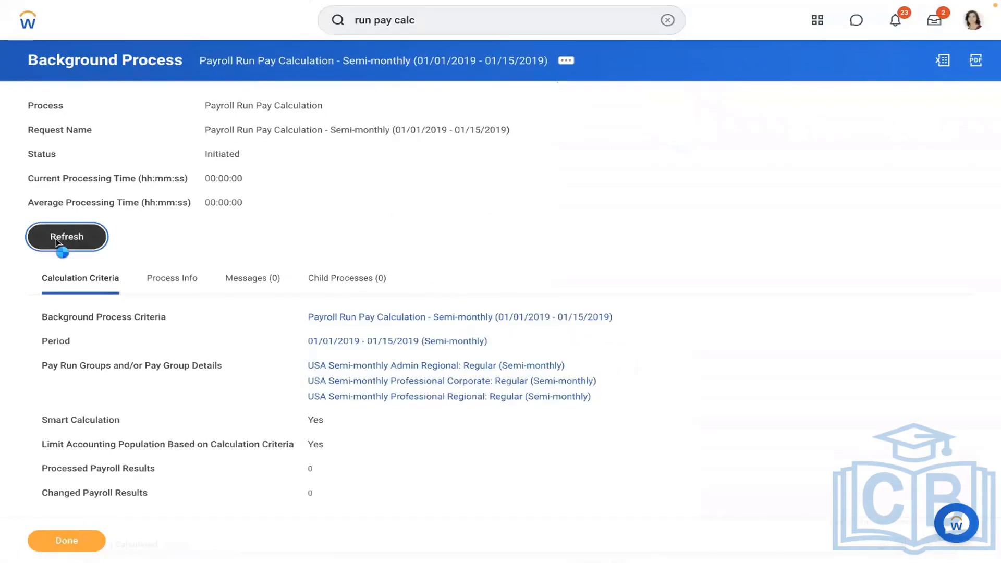
pyautogui.click(62, 267)
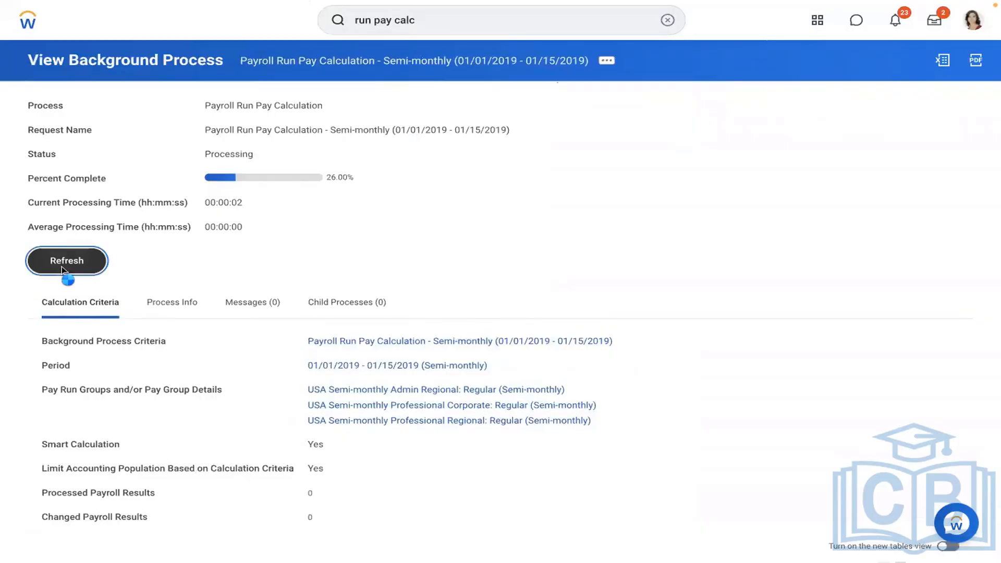
pyautogui.click(62, 270)
pyautogui.click(63, 270)
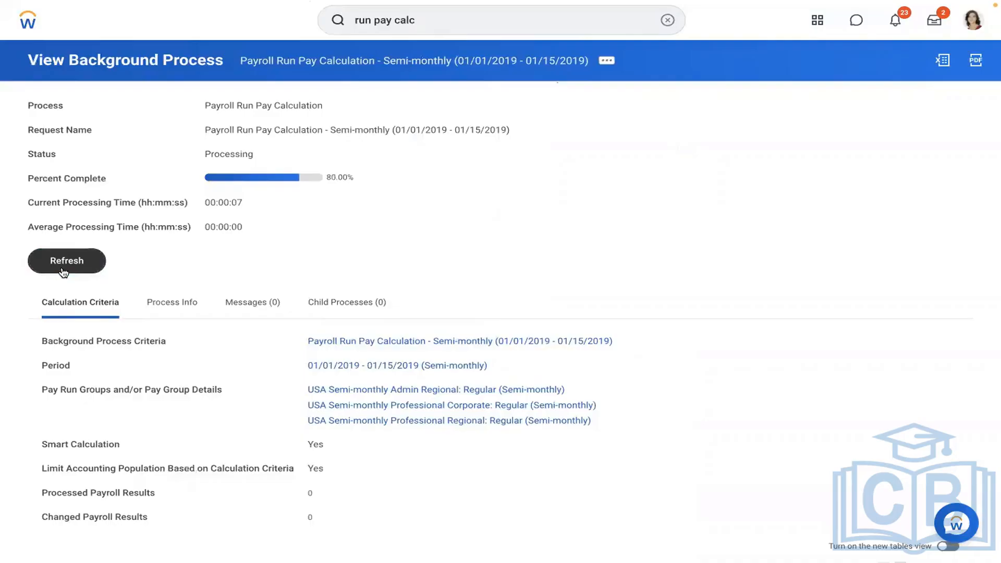
pyautogui.click(62, 269)
pyautogui.click(63, 271)
pyautogui.click(63, 271)
pyautogui.click(64, 271)
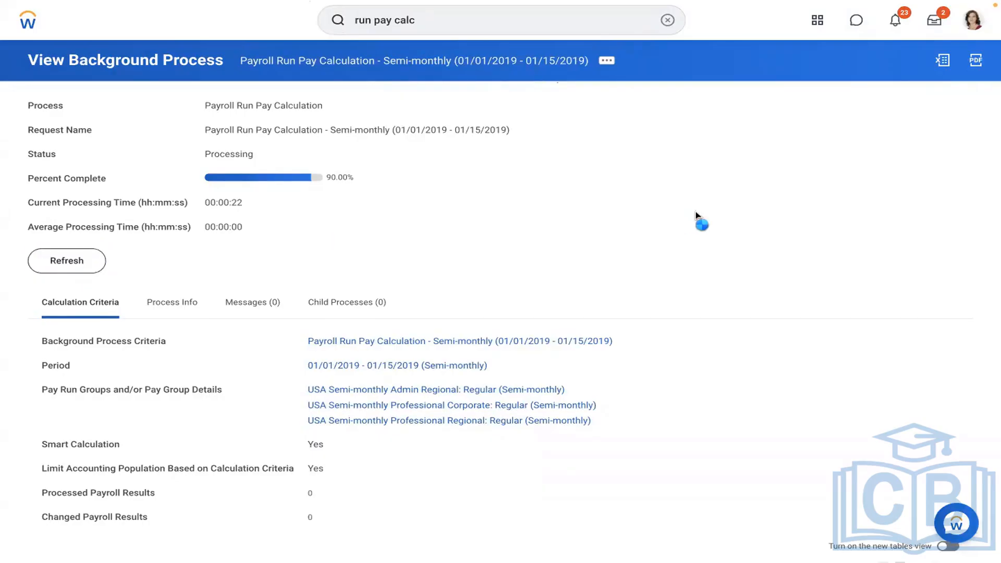
pyautogui.scroll(-4, 697, 216)
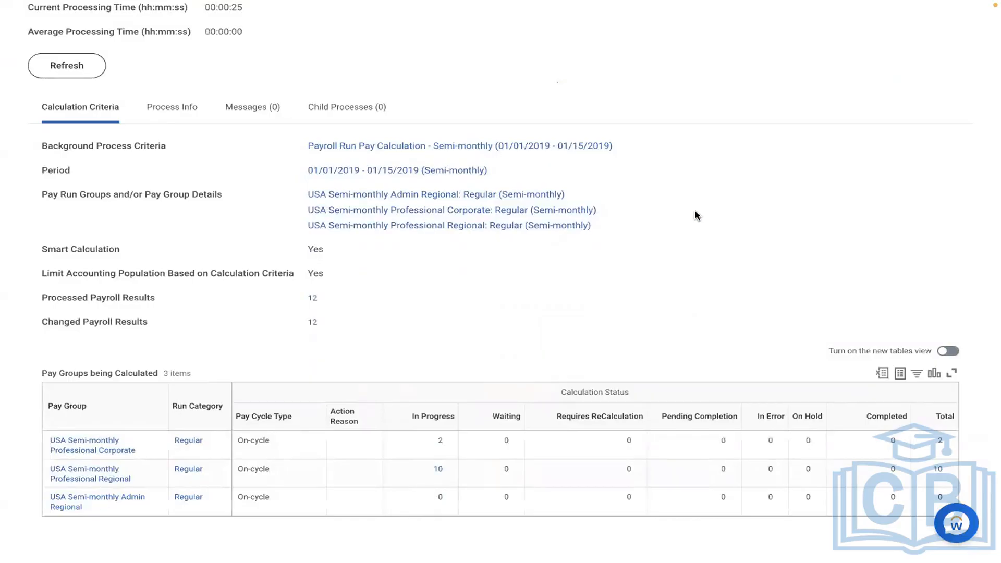
pyautogui.scroll(3, 697, 215)
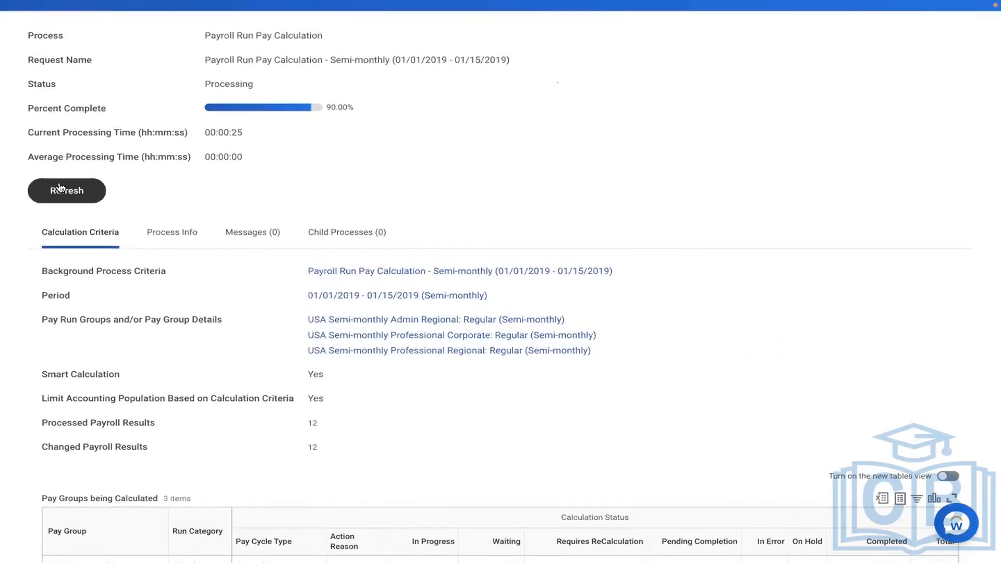
pyautogui.click(67, 193)
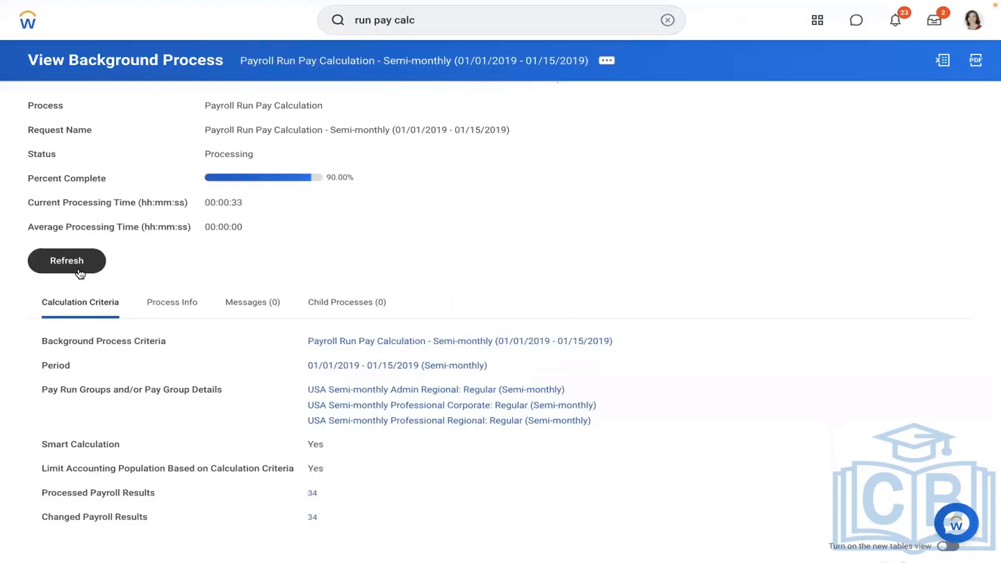
pyautogui.click(79, 272)
pyautogui.click(79, 273)
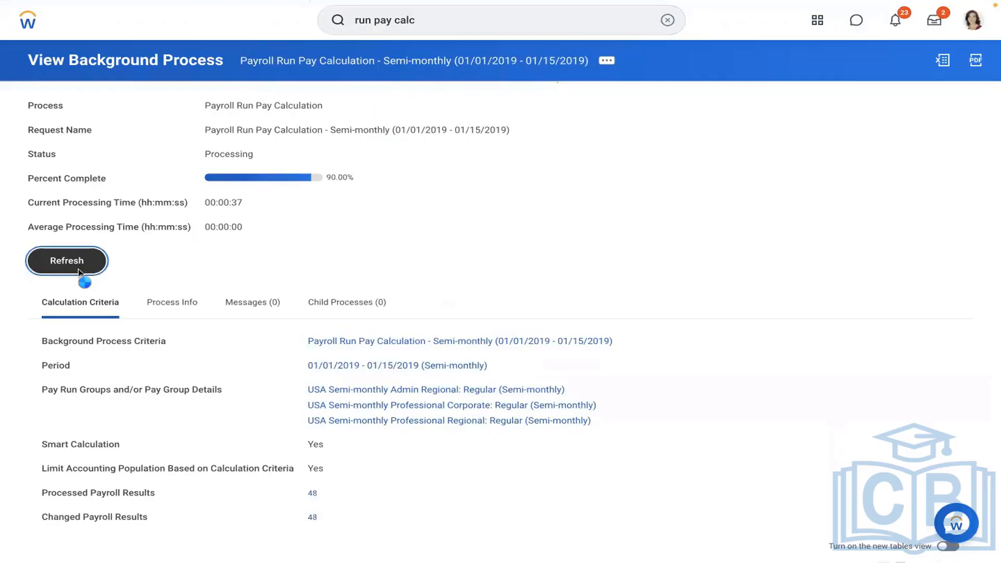
pyautogui.click(80, 272)
pyautogui.click(79, 272)
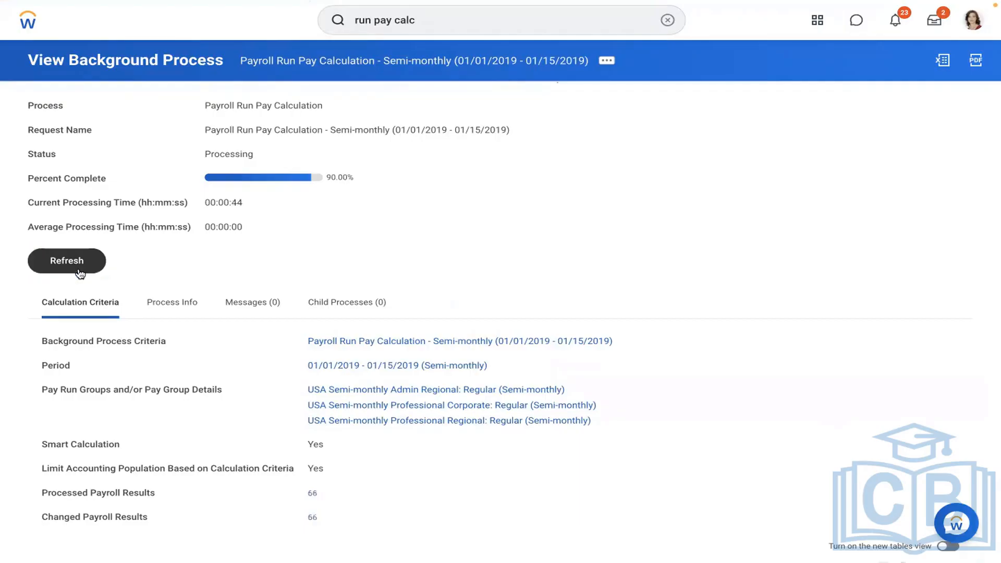
pyautogui.click(79, 273)
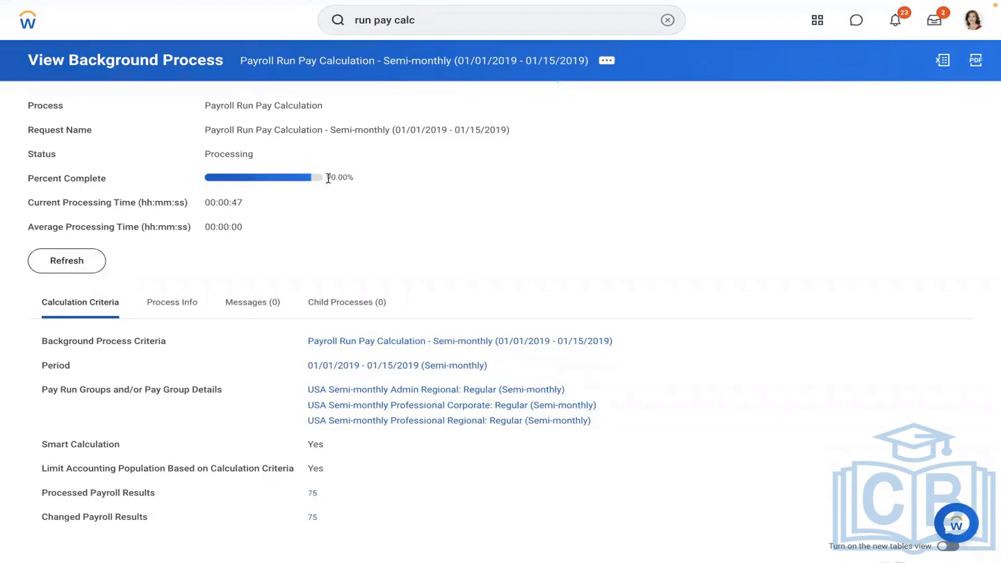
pyautogui.click(72, 269)
pyautogui.click(59, 261)
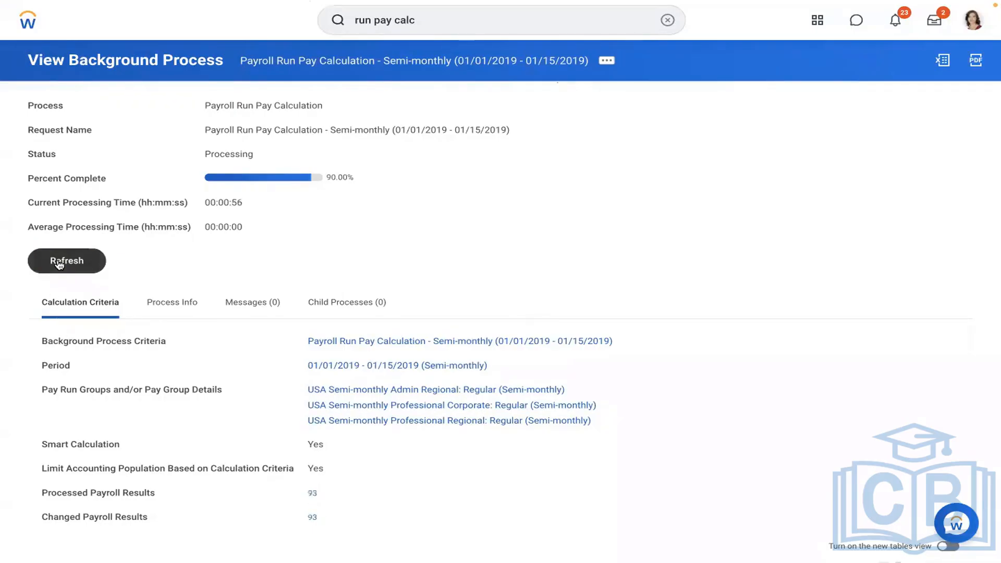
pyautogui.click(59, 261)
pyautogui.click(59, 261)
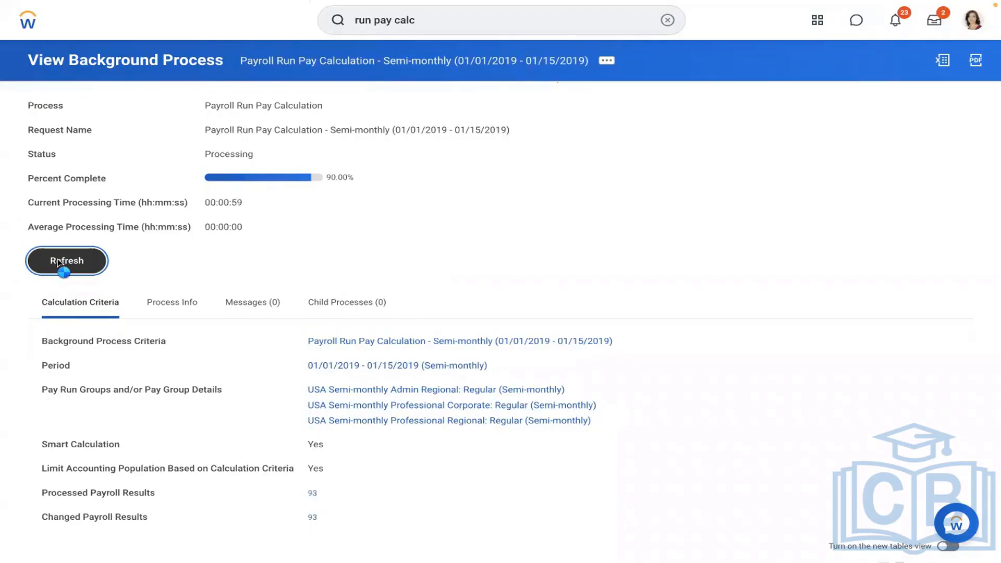
pyautogui.click(59, 262)
pyautogui.click(58, 262)
pyautogui.click(59, 264)
pyautogui.click(59, 264)
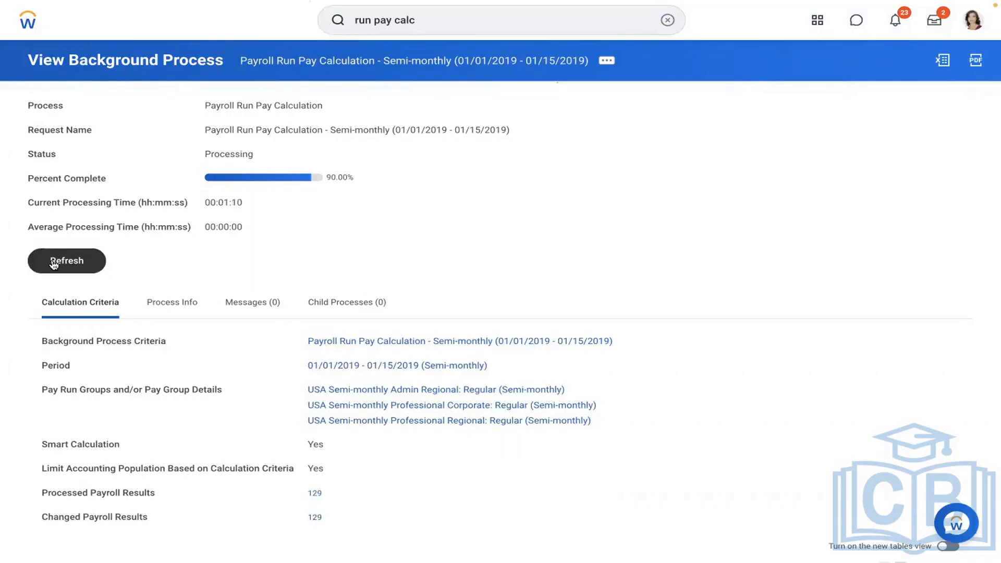
pyautogui.click(54, 264)
pyautogui.click(54, 264)
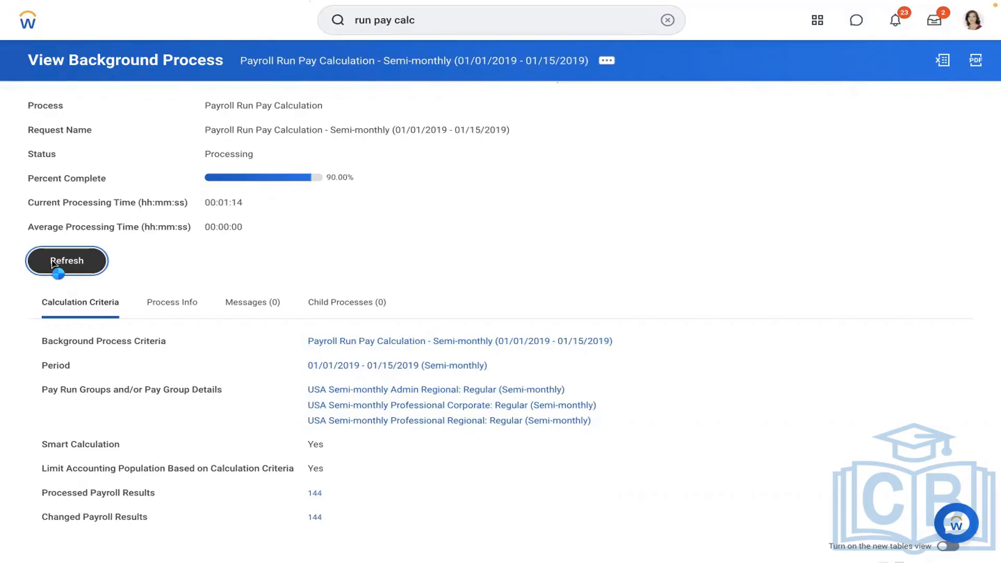
pyautogui.click(53, 265)
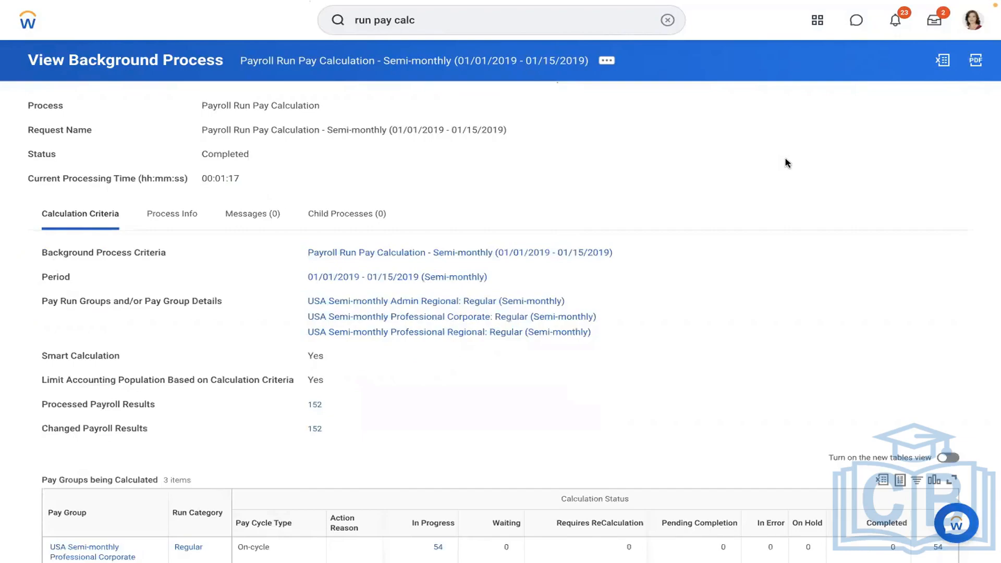
pyautogui.scroll(-2, 787, 162)
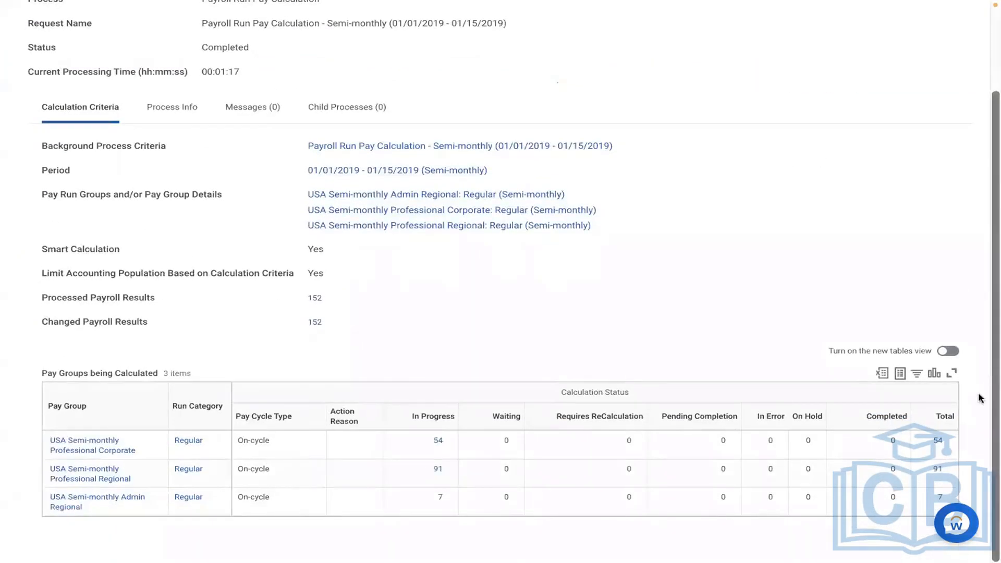
# From the 54 Professional Corporate results, open the first payroll result and its worker's profile.
pyautogui.click(938, 442)
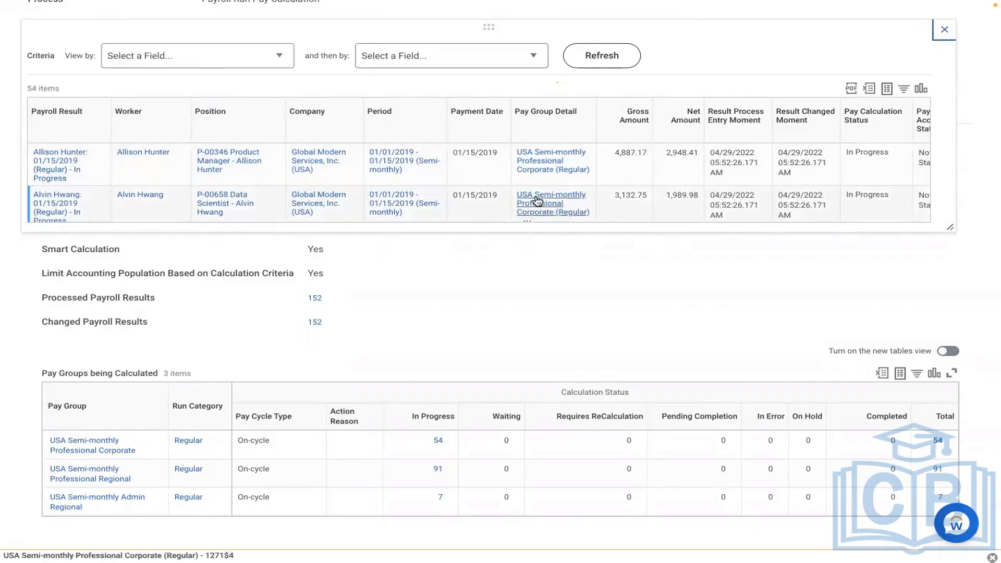
pyautogui.click(59, 165)
pyautogui.click(115, 110)
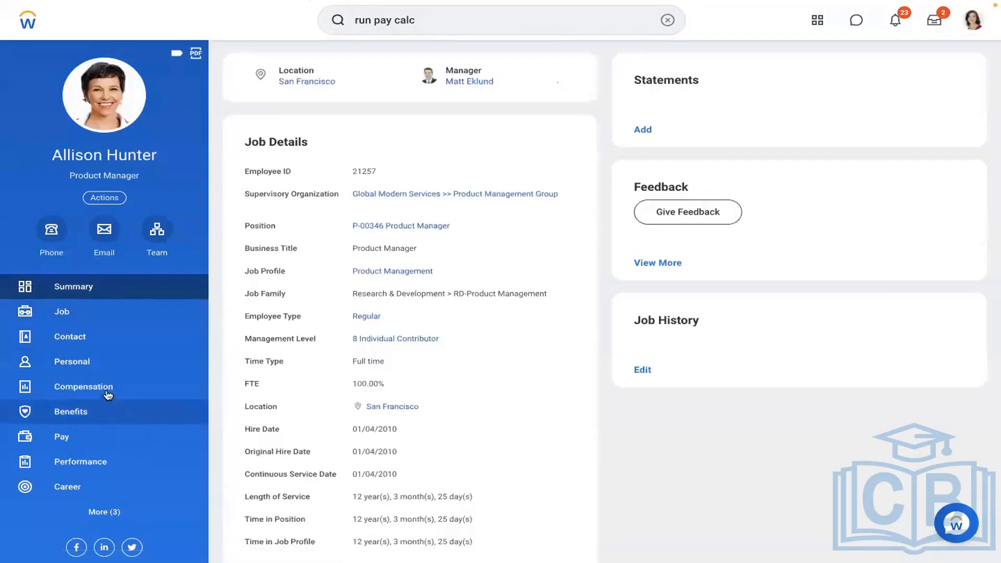
# Review the worker's detailed compensation, then show her payroll results with the 01/01/2019–01/15/2019 In Progress run.
pyautogui.click(107, 392)
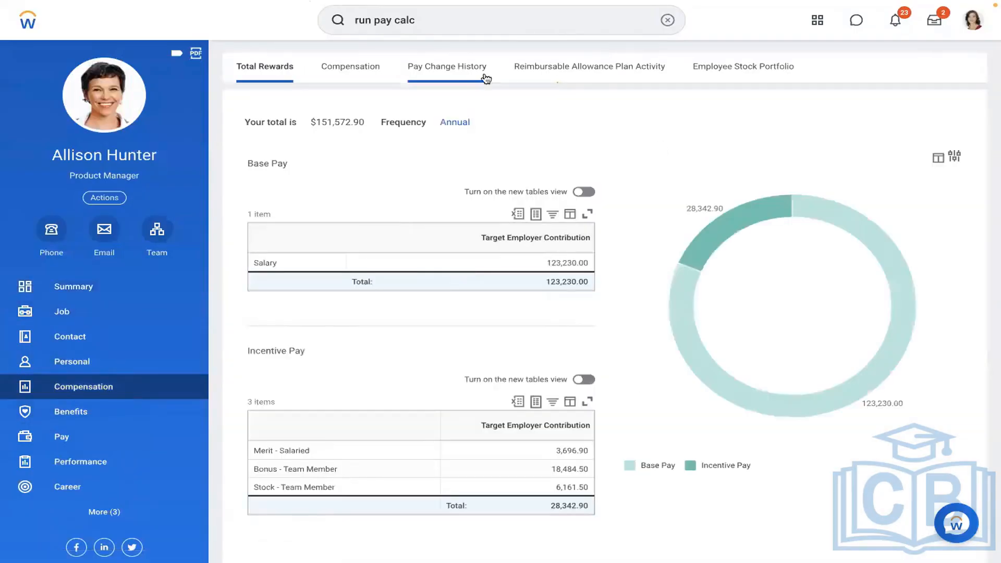
pyautogui.click(362, 68)
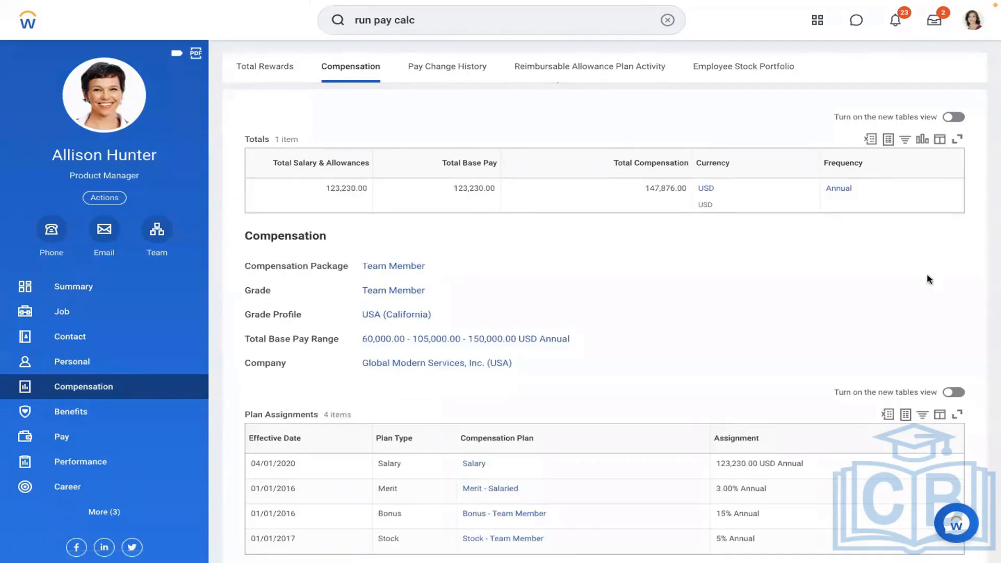
pyautogui.scroll(-2, 924, 279)
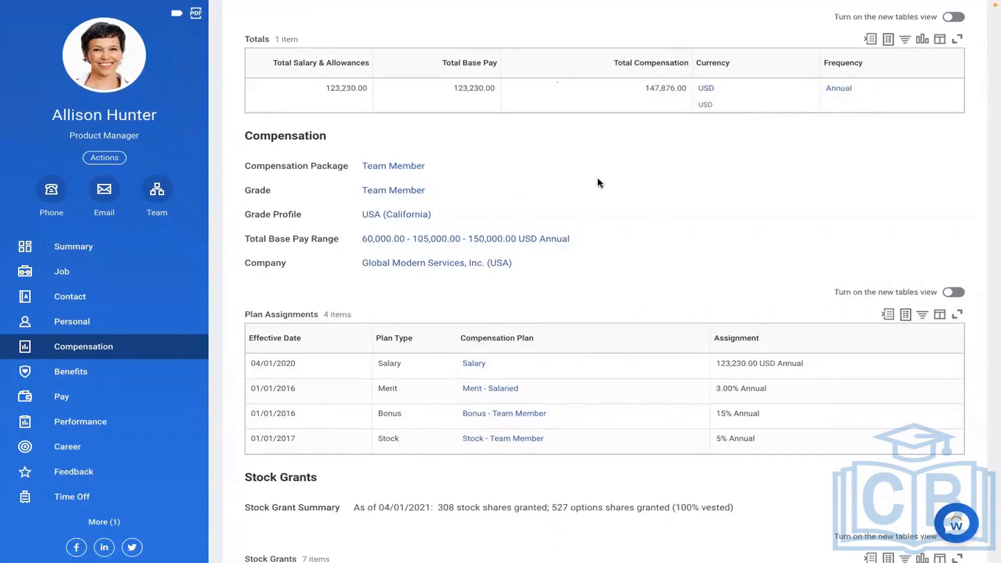
pyautogui.scroll(1, 599, 183)
pyautogui.scroll(3, 600, 183)
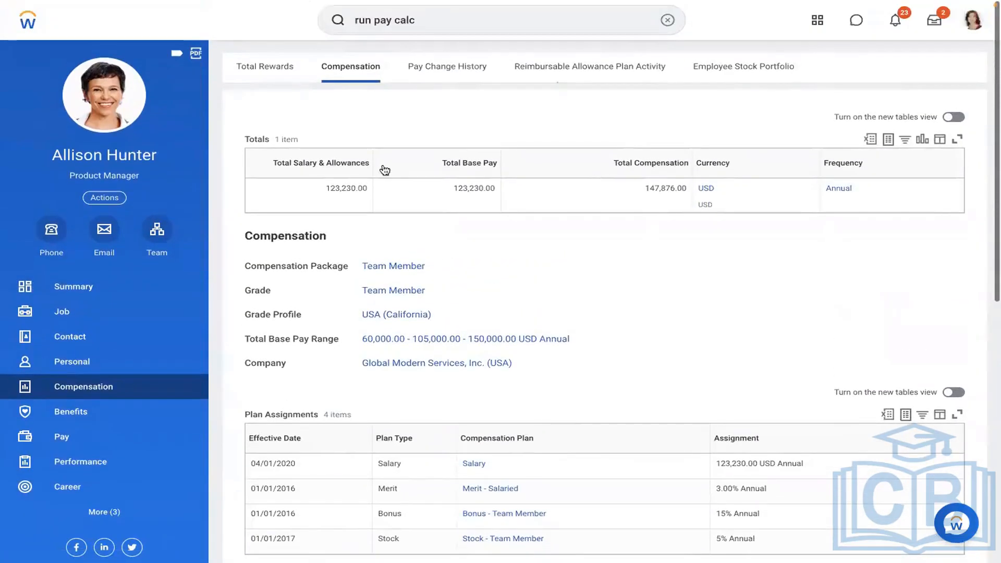
pyautogui.click(158, 239)
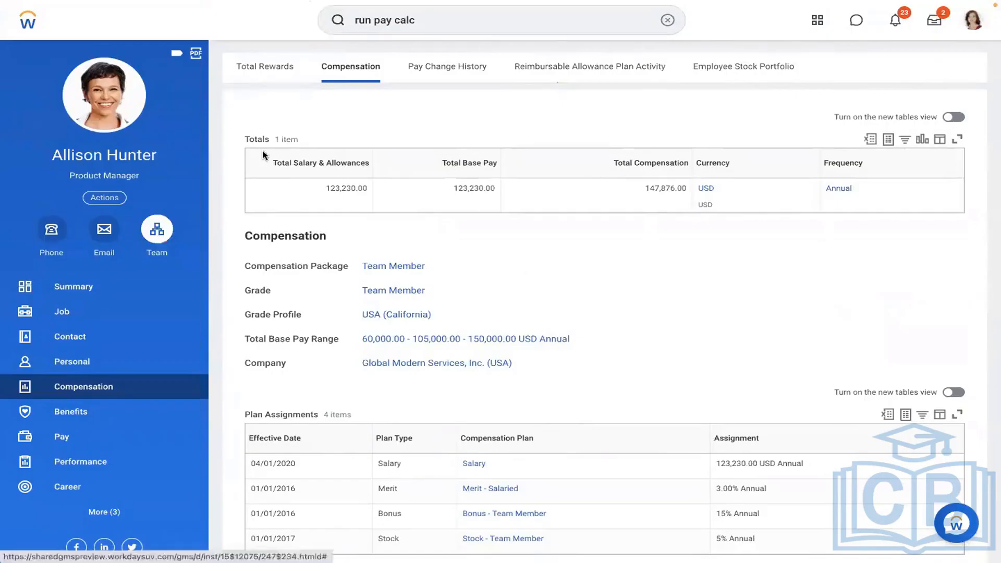
pyautogui.click(89, 438)
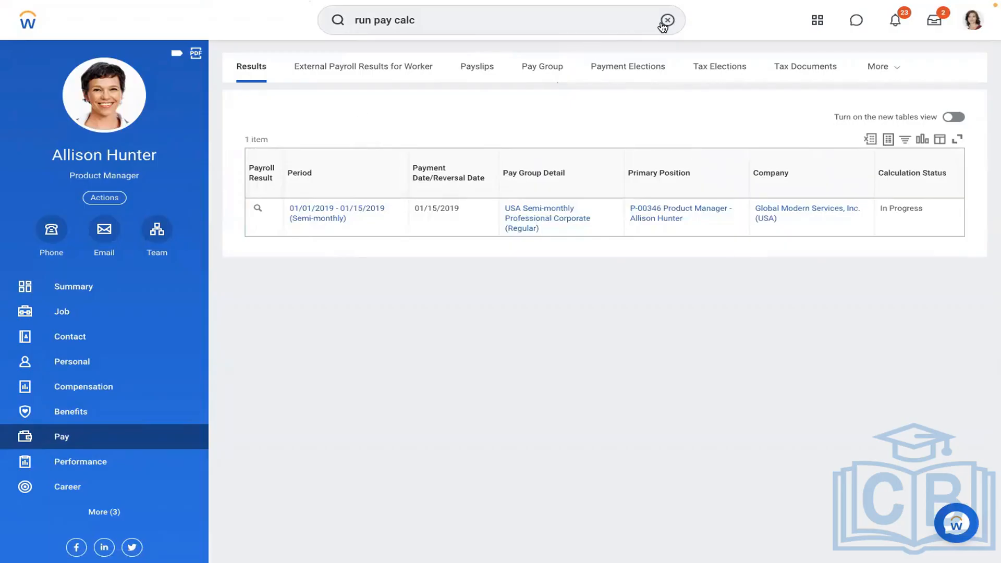
# In the Word notes, add 'Meal Allowance = 1000 USD / MONTH' formatted like the Payroll Earning line.
pyautogui.hotkey('ctrl', 'Left')
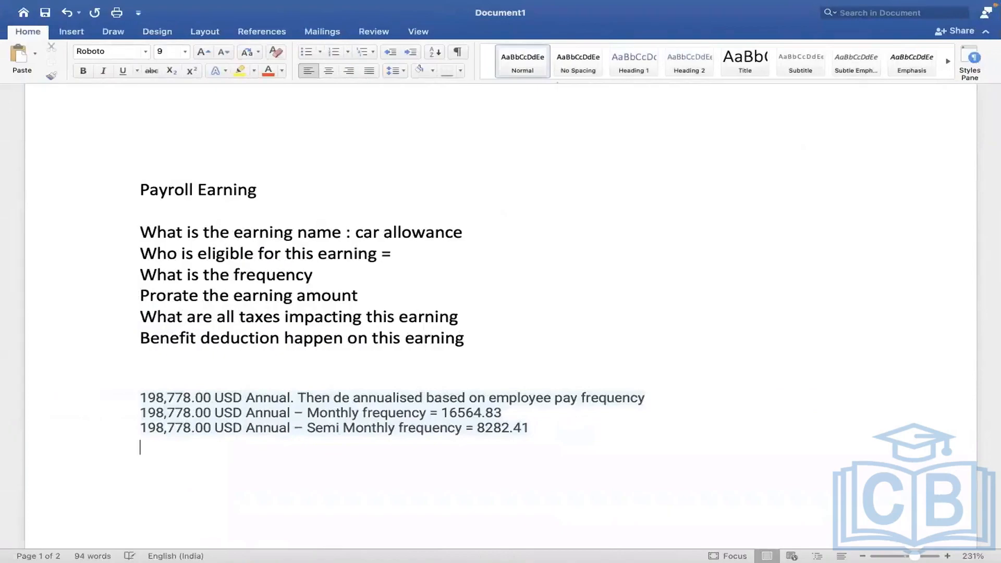
pyautogui.write('MEAL ALLOW')
pyautogui.press('BackSpace')
pyautogui.press('BackSpace')
pyautogui.press('BackSpace')
pyautogui.press('BackSpace')
pyautogui.press('BackSpace')
pyautogui.press('BackSpace')
pyautogui.press('BackSpace')
pyautogui.press('BackSpace')
pyautogui.press('BackSpace')
pyautogui.press('BackSpace')
pyautogui.write('M')
pyautogui.press('BackSpace')
pyautogui.click(581, 179)
pyautogui.scroll(1, 135, 91)
pyautogui.click(51, 75)
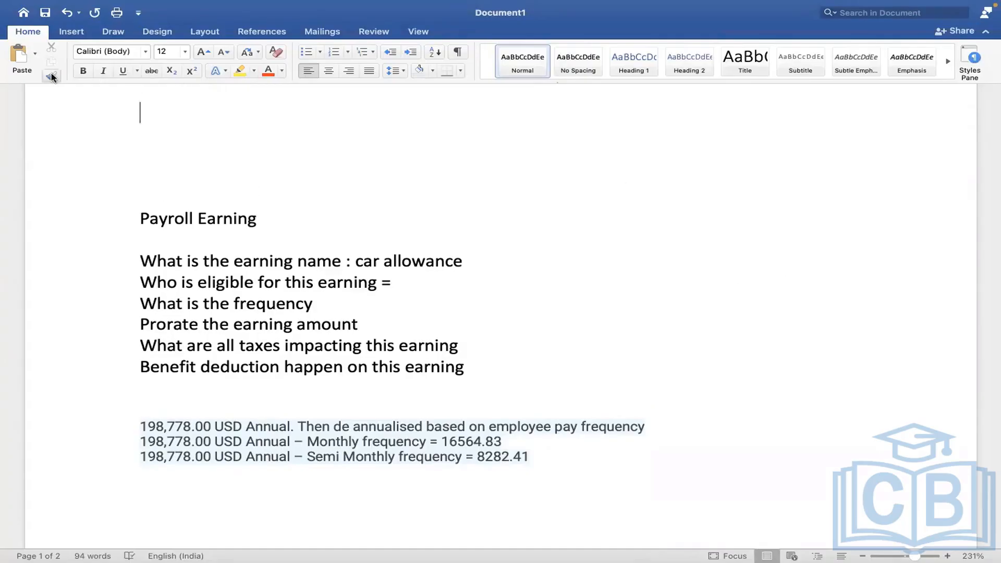
pyautogui.click(184, 520)
pyautogui.write('M')
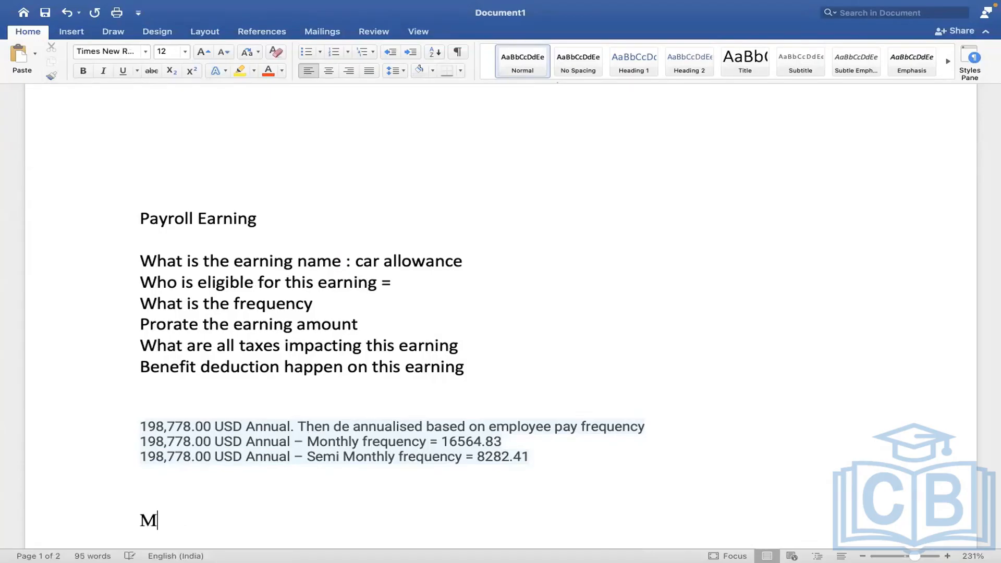
pyautogui.write('eal Allowance = ')
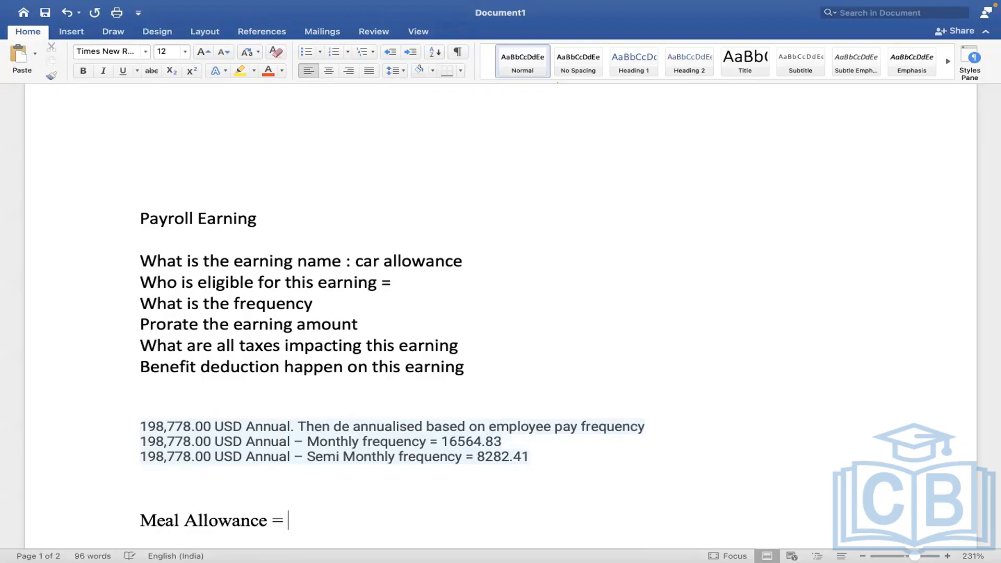
pyautogui.write('100 0USD ')
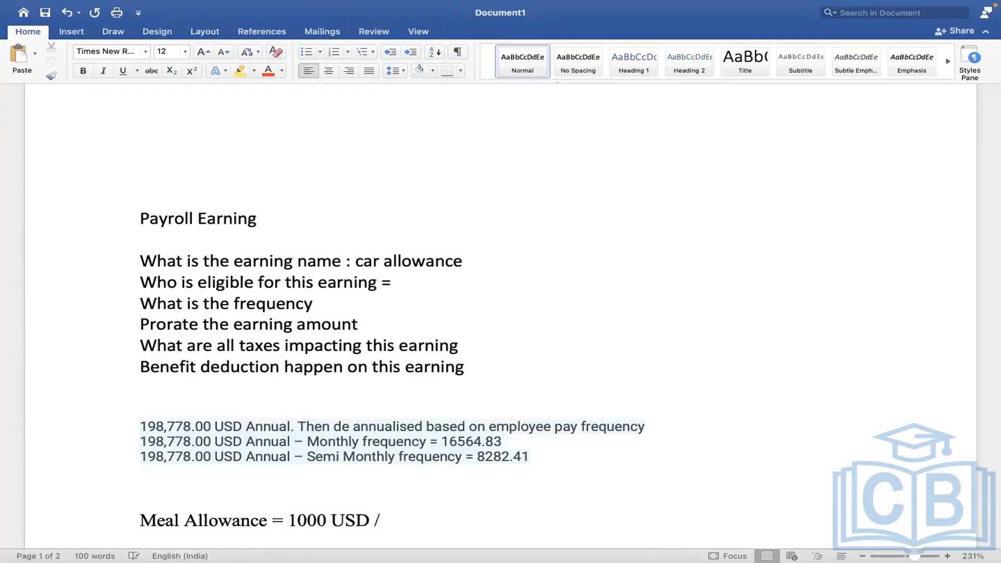
pyautogui.write('/ MONTH')
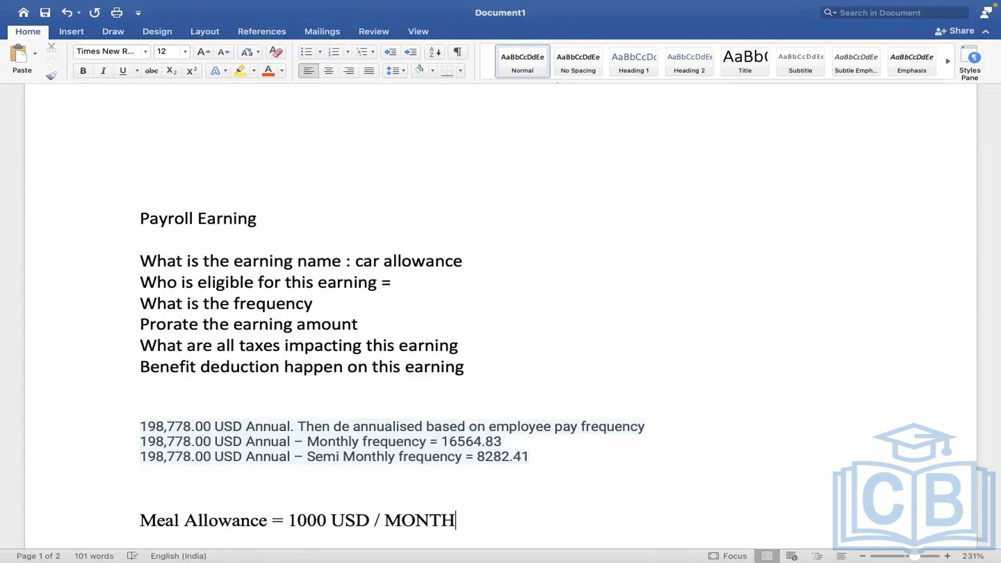
pyautogui.hotkey('ctrl', 'Right')
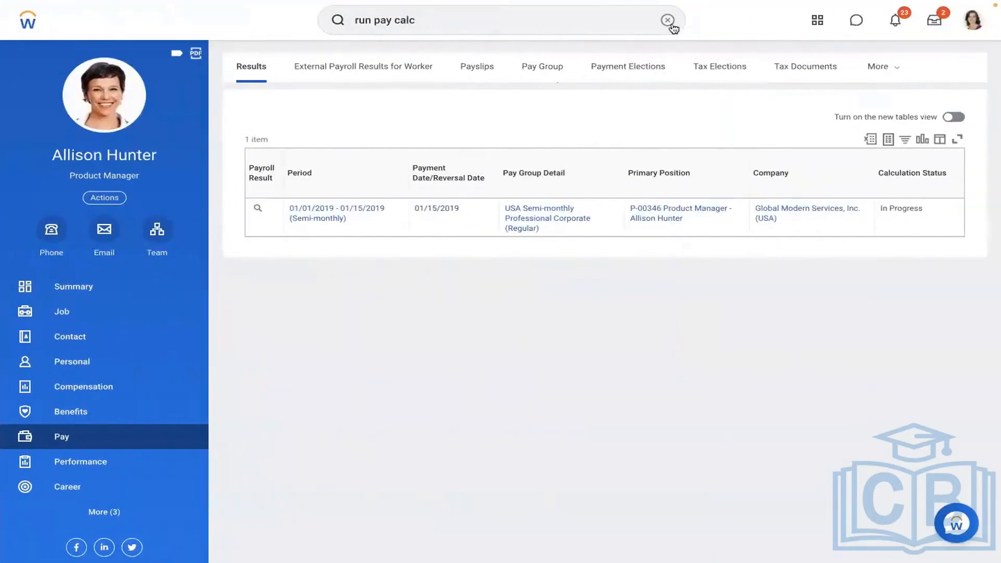
# Start a Create Allowance Plan as an Amount Based Plan effective 01/01/2019.
pyautogui.click(667, 20)
pyautogui.write('CREAT')
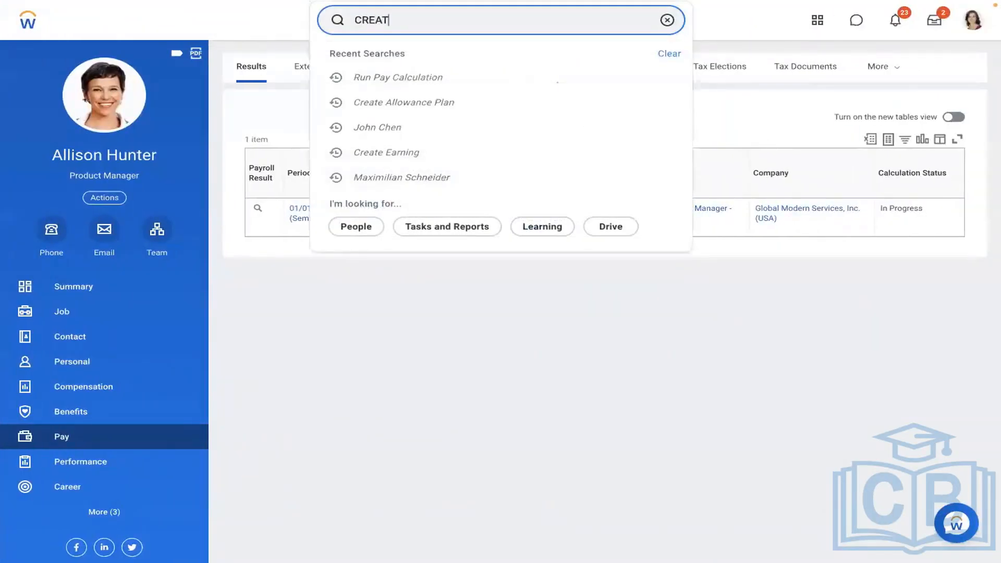
pyautogui.write('E ALLOW')
pyautogui.click(409, 66)
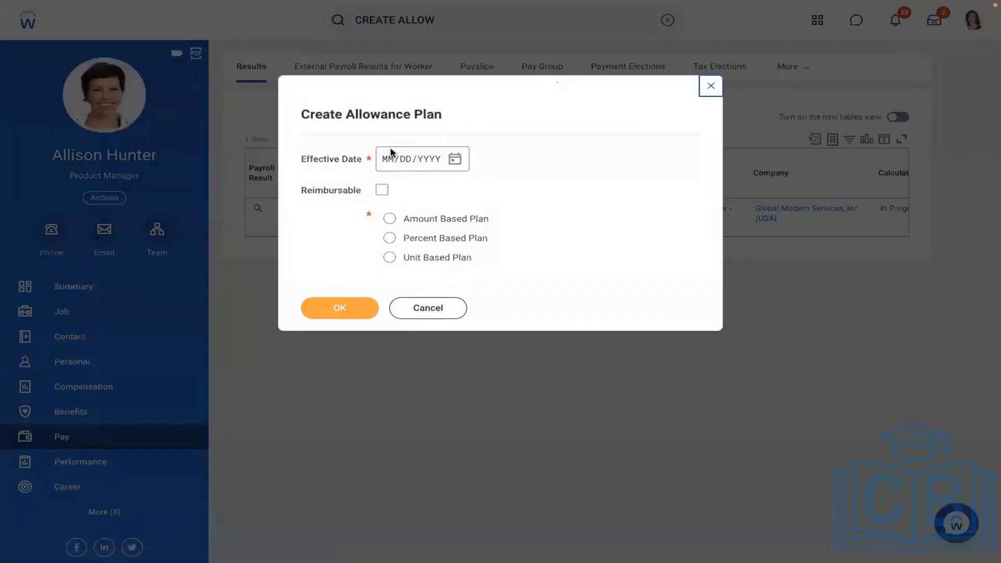
pyautogui.click(392, 152)
pyautogui.write('01/01/20')
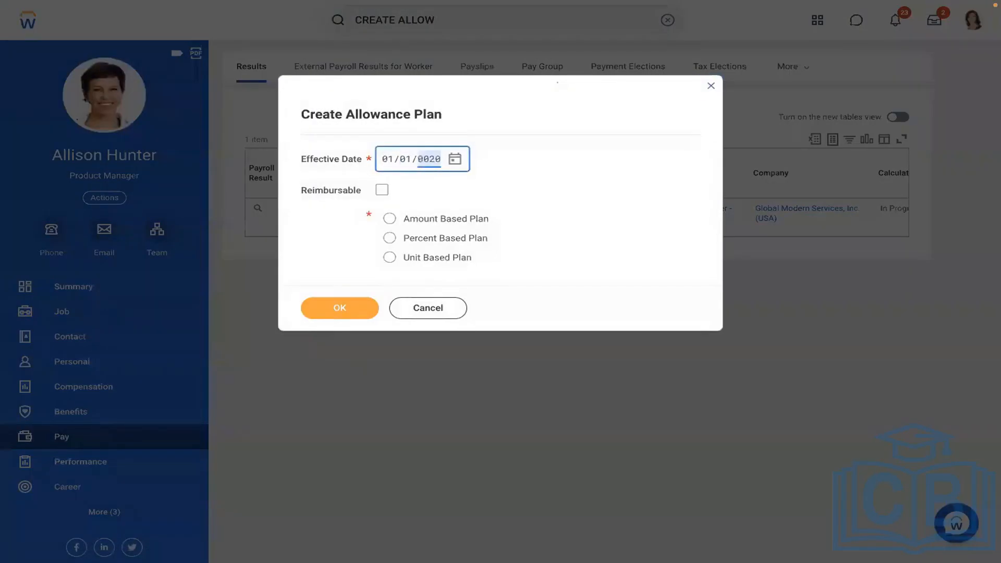
pyautogui.write('19')
pyautogui.click(454, 220)
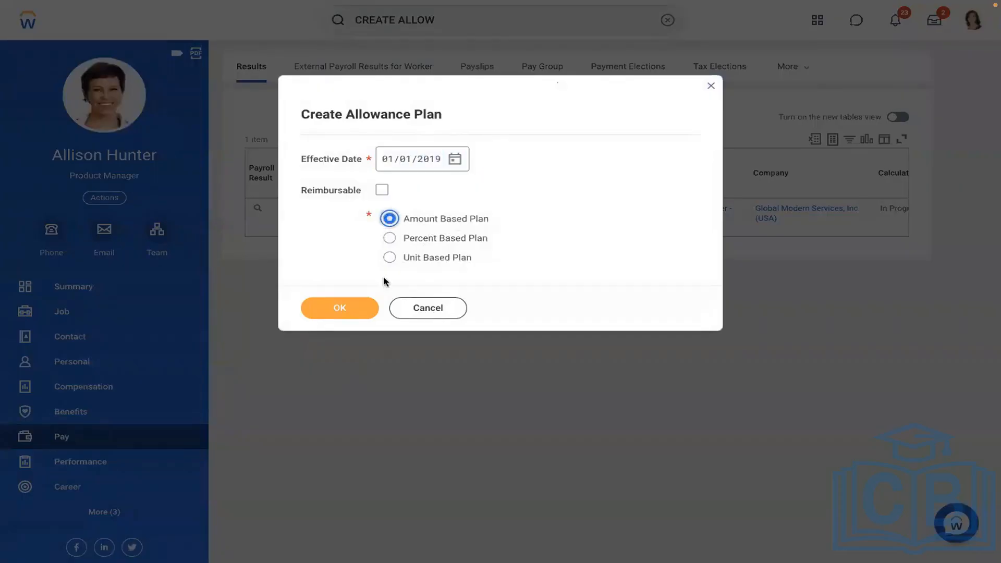
pyautogui.click(328, 313)
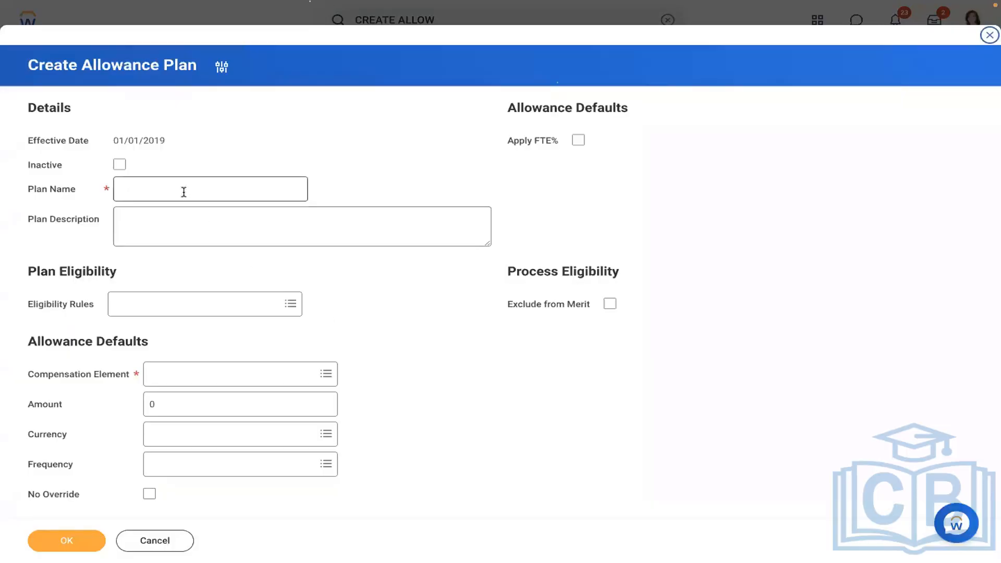
# Search compensation elements for MEAL, find none, and cancel the allowance plan.
pyautogui.click(195, 383)
pyautogui.write('ME')
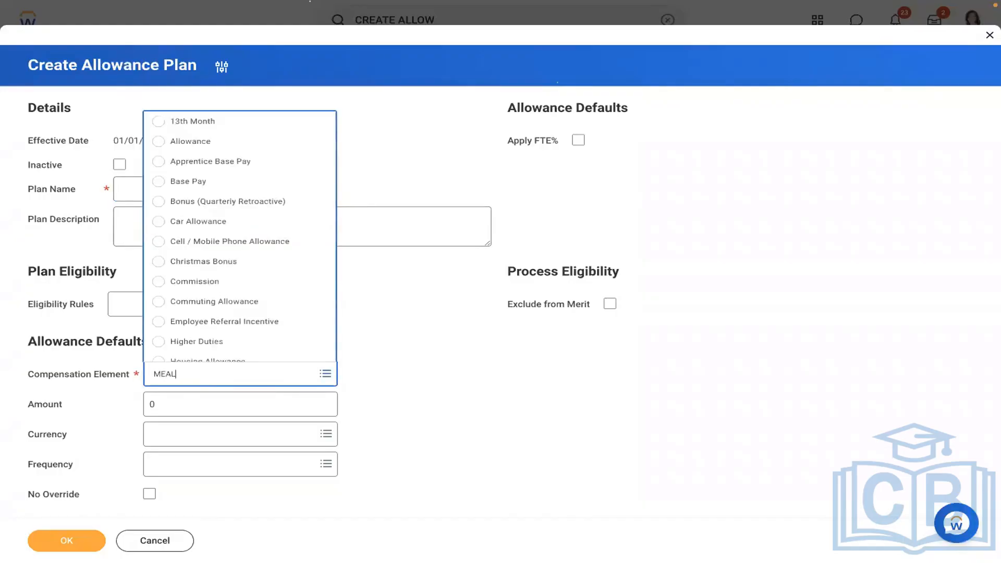
pyautogui.write('AL')
pyautogui.press('Return')
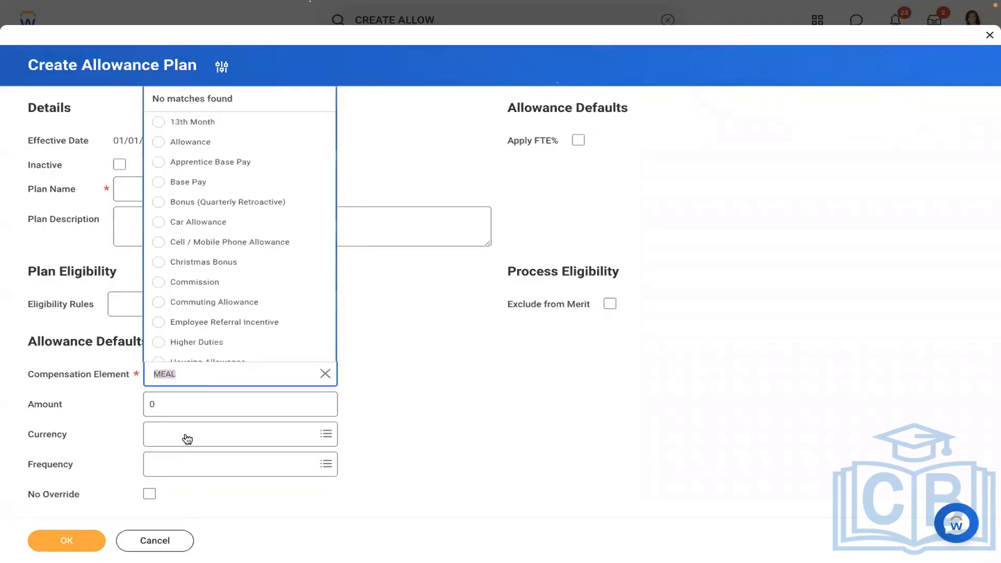
pyautogui.click(155, 544)
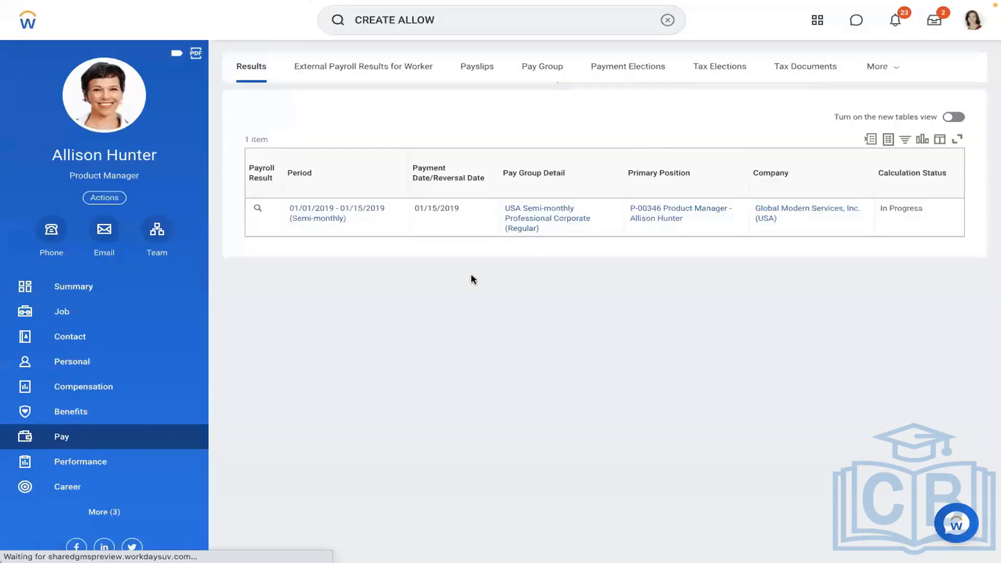
# Open the Maintain Compensation Elements task.
pyautogui.click(667, 20)
pyautogui.write('MAINTAIN COM')
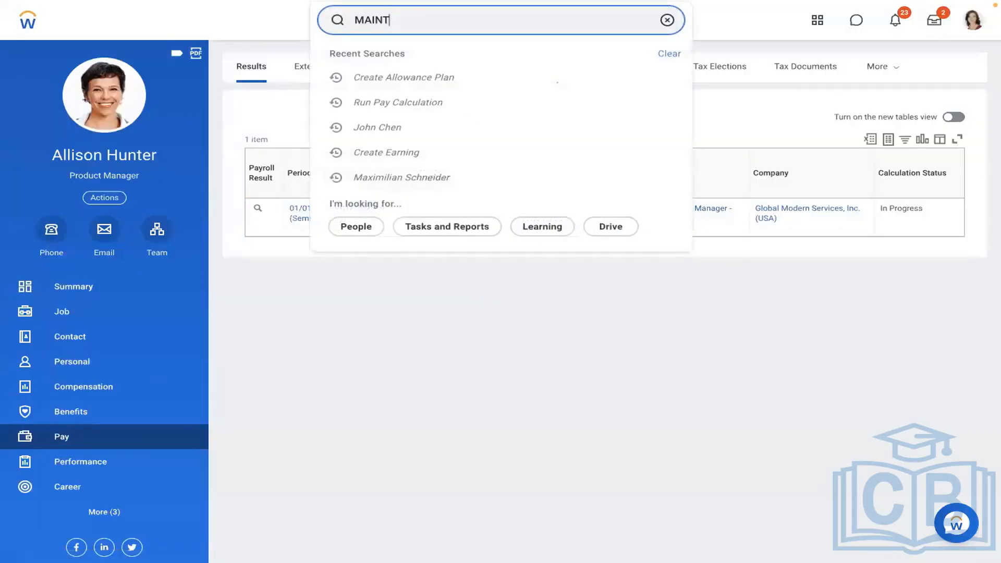
pyautogui.write('P ELEMEN')
pyautogui.click(485, 89)
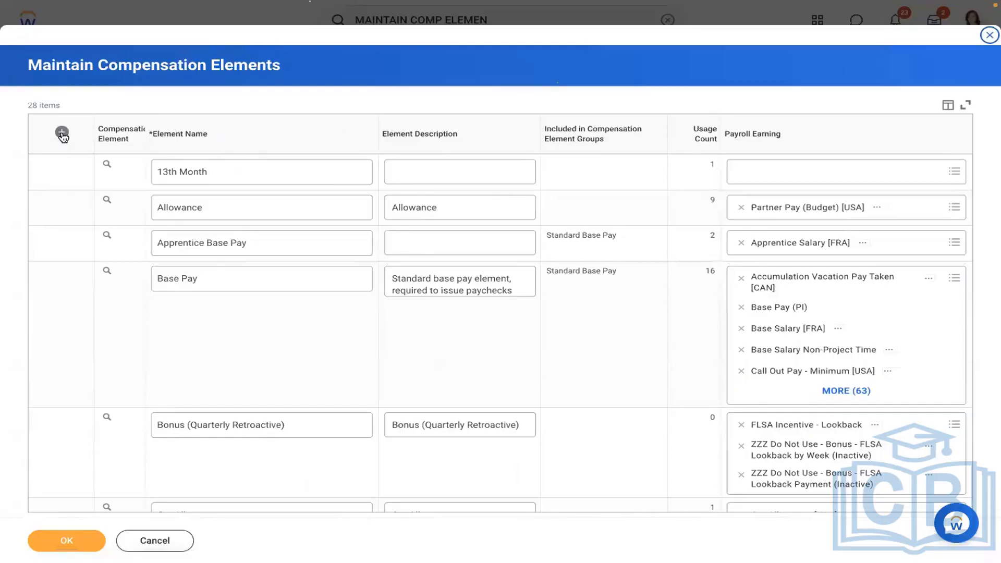
# Add a 'Meal Allowance' compensation element with description 'Meal Allowance' and save it.
pyautogui.click(61, 132)
pyautogui.click(190, 171)
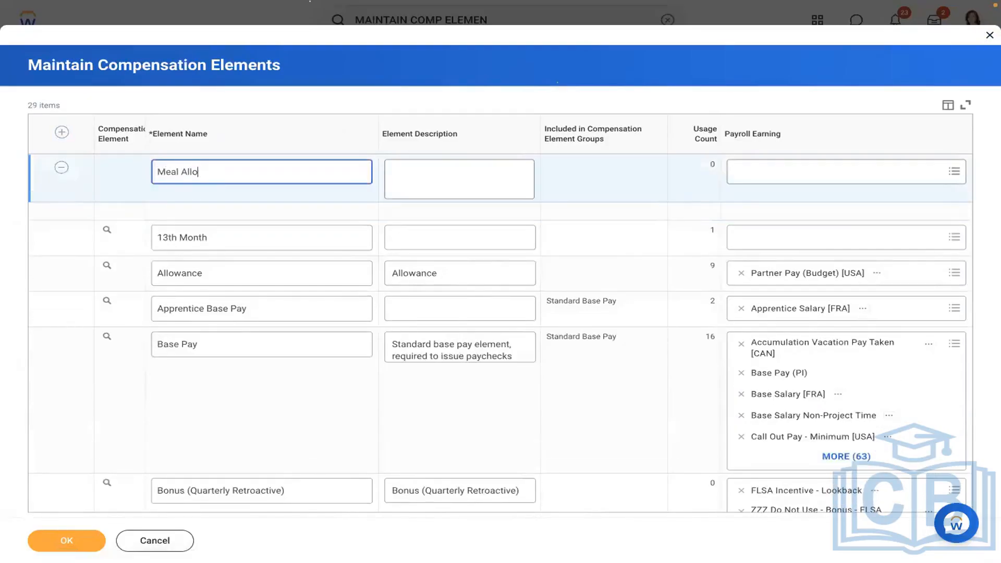
pyautogui.write('Meal Allowance')
pyautogui.hotkey('ctrl', 'a')
pyautogui.hotkey('ctrl', 'c')
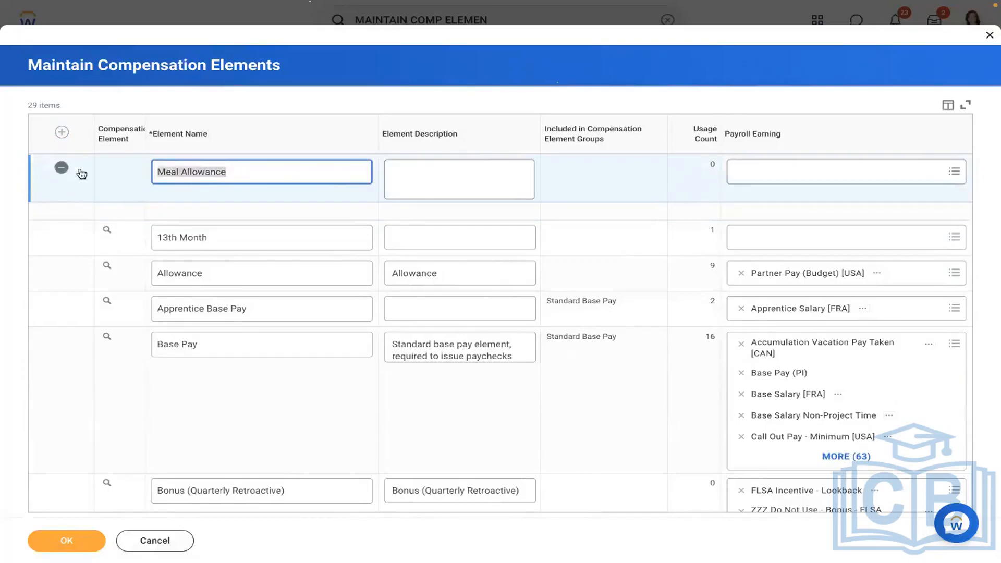
pyautogui.click(507, 177)
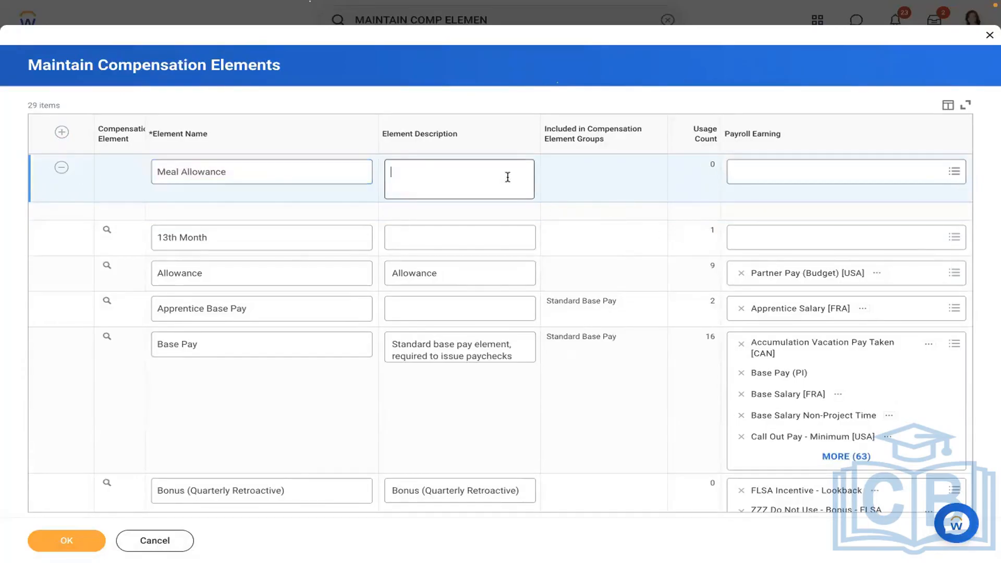
pyautogui.hotkey('ctrl', 'v')
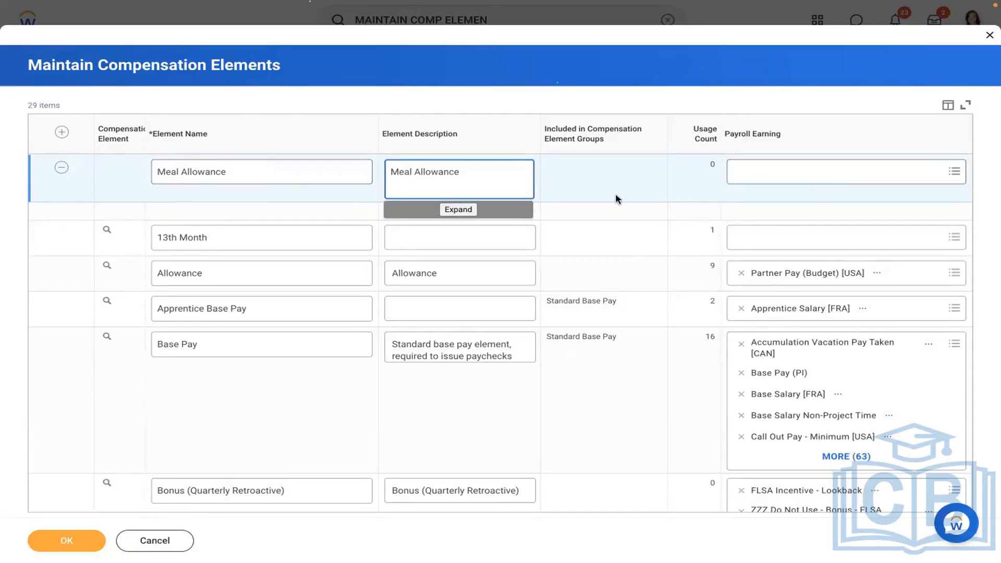
pyautogui.click(72, 541)
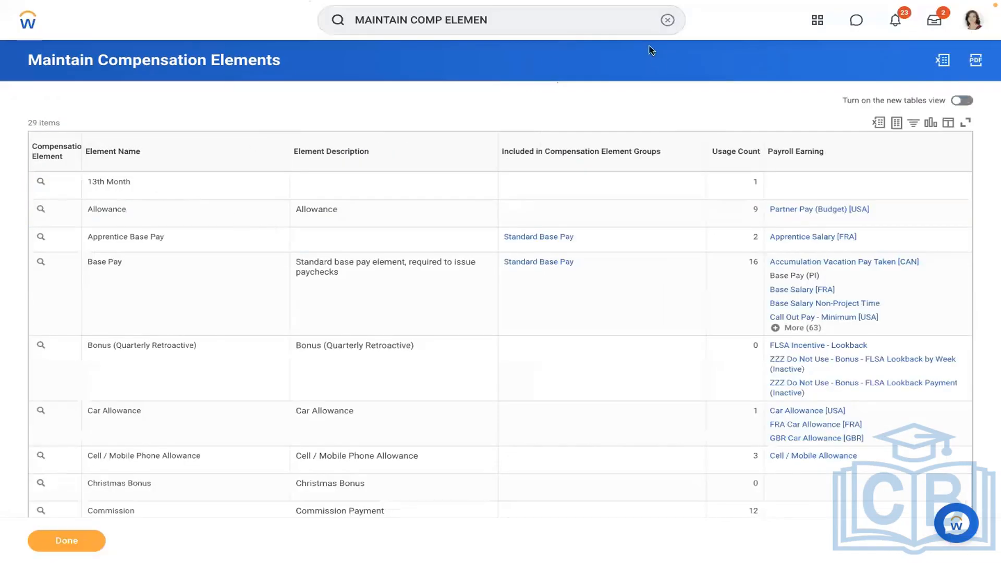
# Search for and open the Create Allowance Plan task.
pyautogui.click(666, 26)
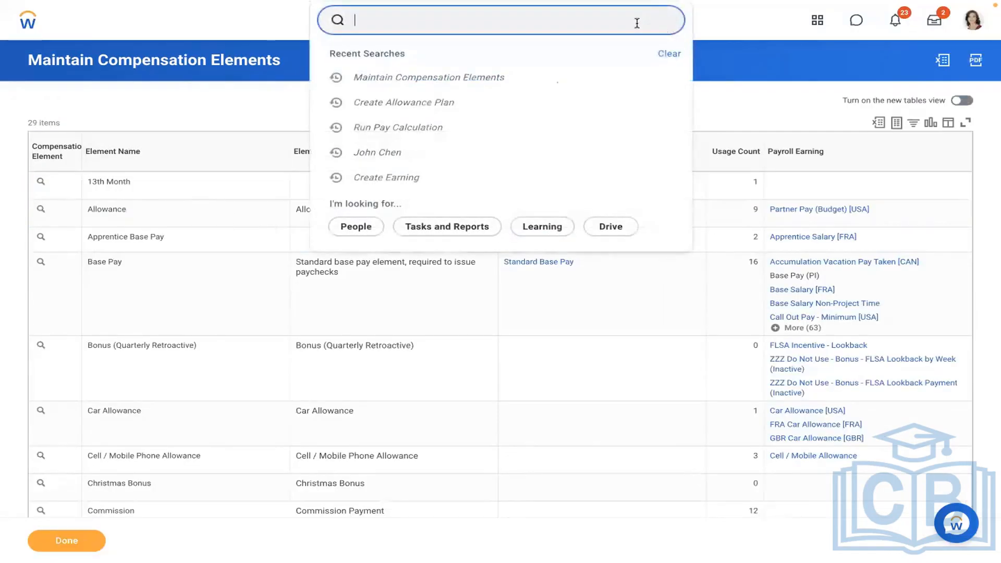
pyautogui.click(423, 106)
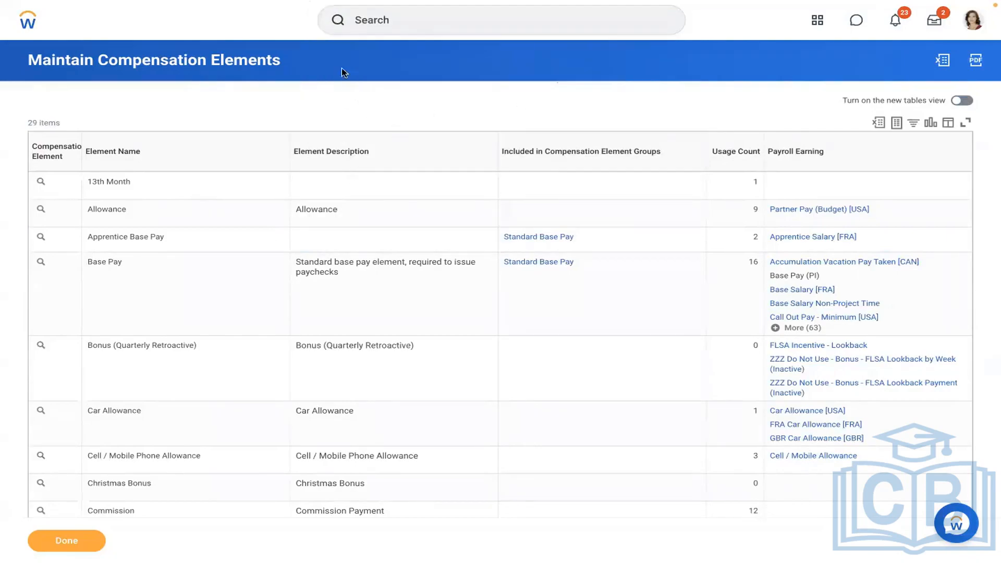
pyautogui.click(392, 20)
pyautogui.write('cre')
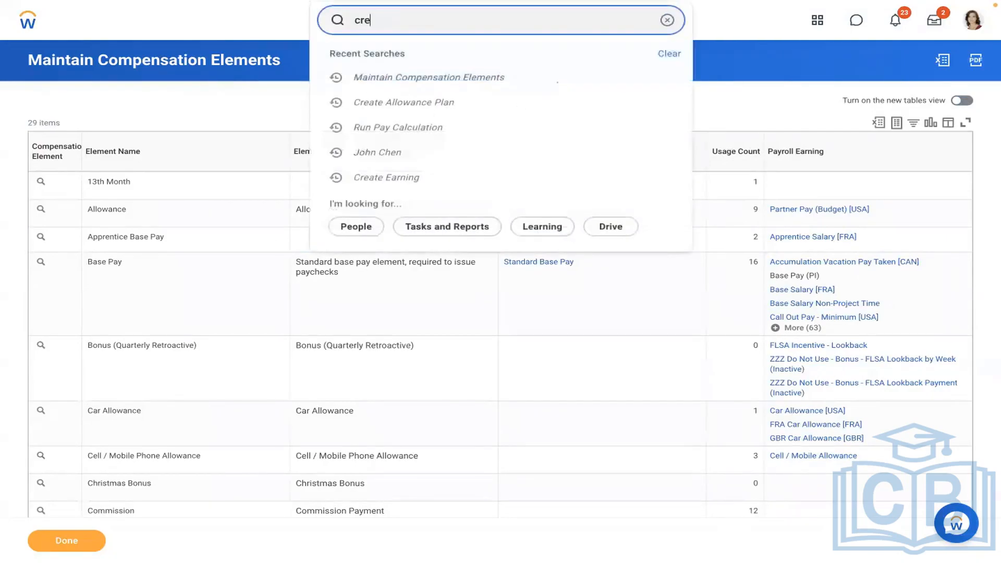
pyautogui.write('ate allowance plan')
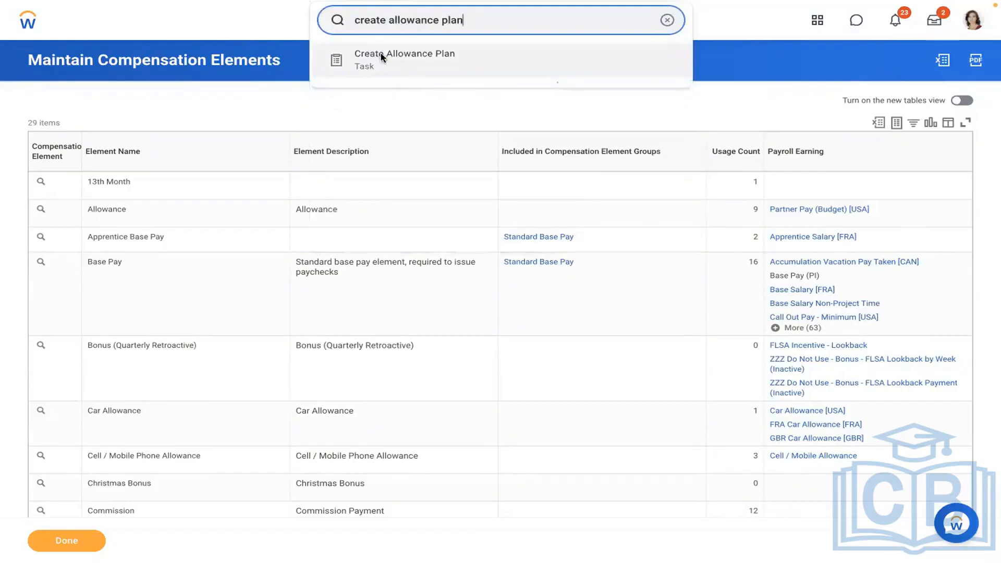
pyautogui.click(386, 54)
# Enter effective date 01/01/2019, choose Amount Based Plan, and confirm.
pyautogui.click(386, 158)
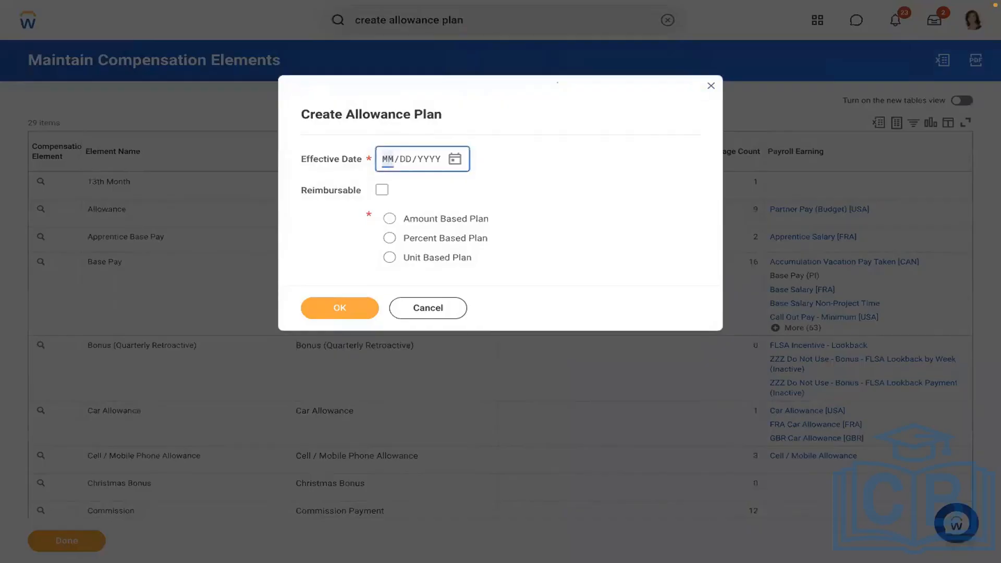
pyautogui.write('0101202')
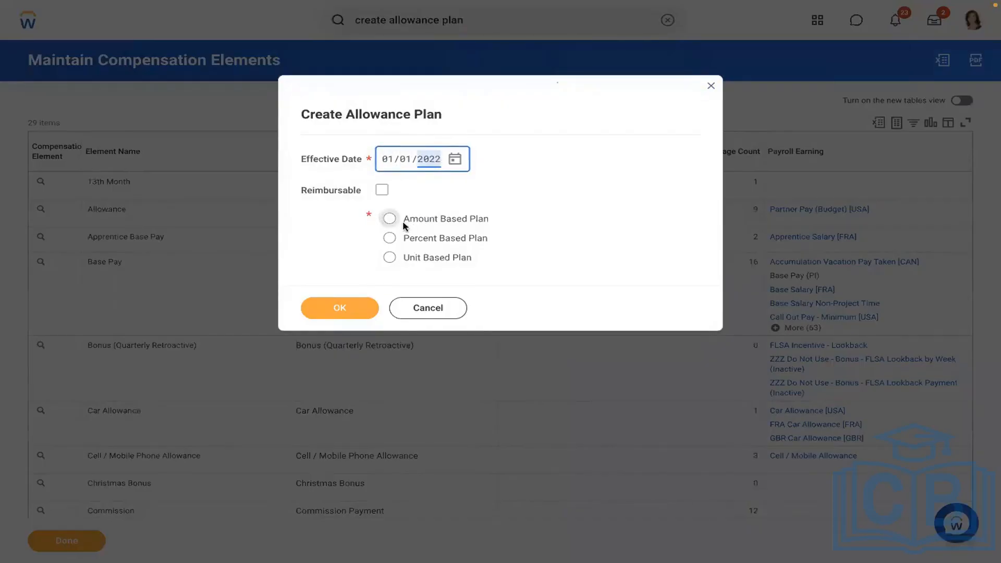
pyautogui.click(386, 219)
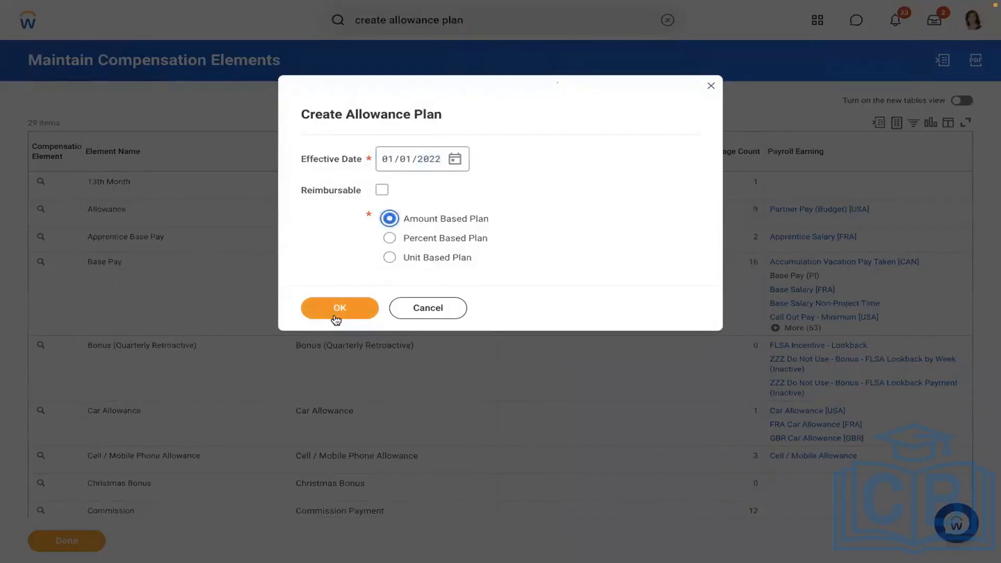
pyautogui.click(424, 166)
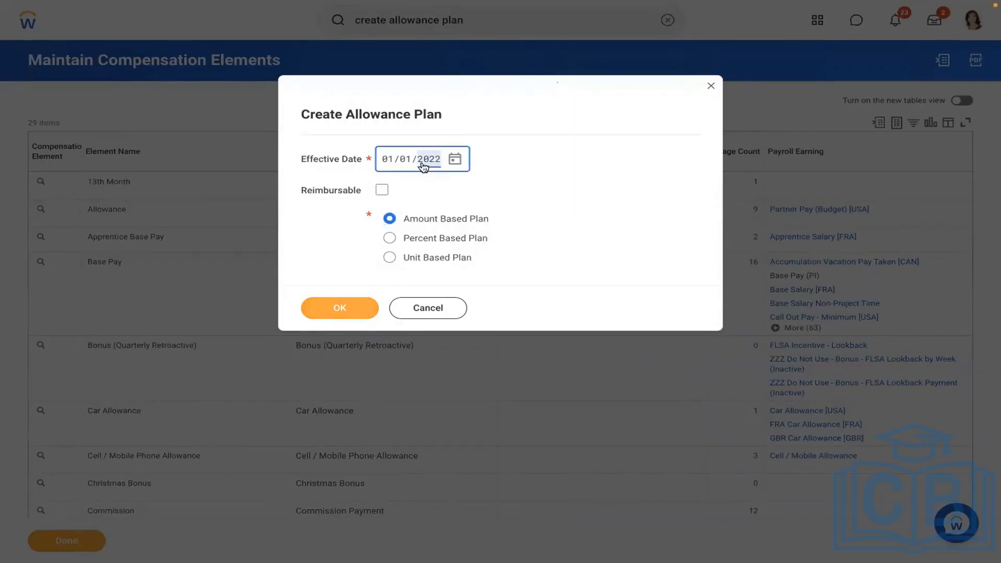
pyautogui.write('2019')
pyautogui.click(330, 313)
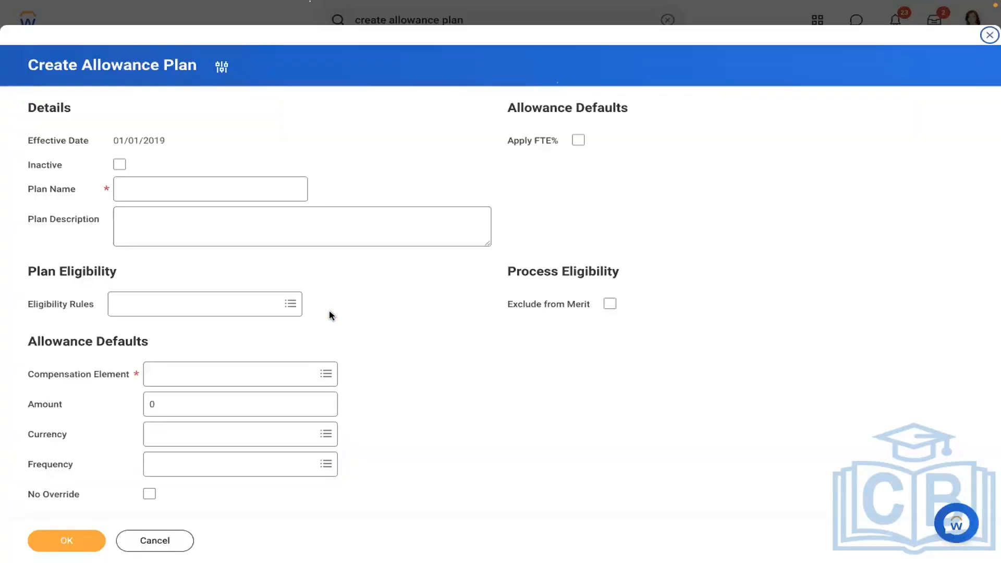
# Name the allowance plan 'AMD - Meal Allowance'.
pyautogui.click(154, 191)
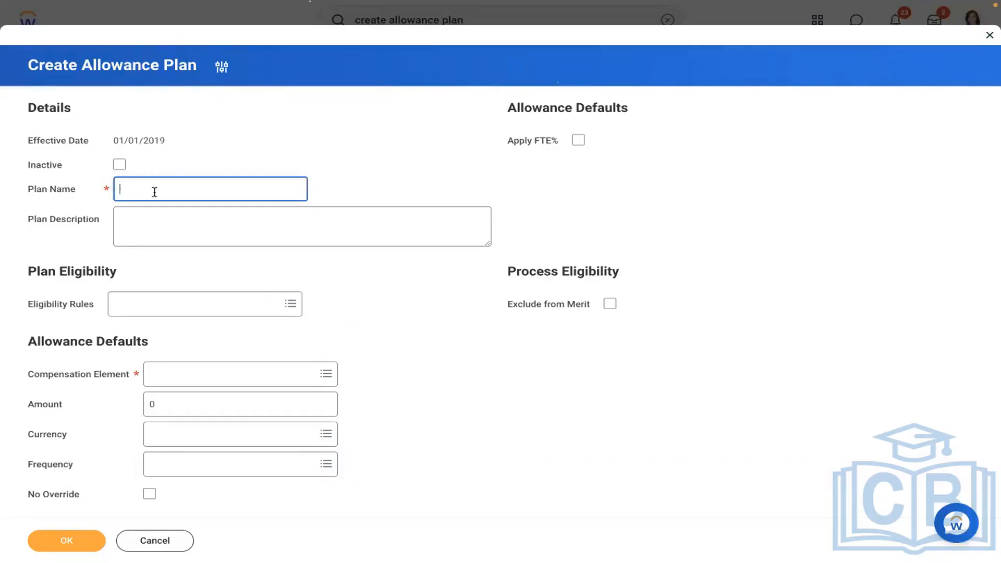
pyautogui.write('AMD - Meal Allowance')
pyautogui.click(335, 139)
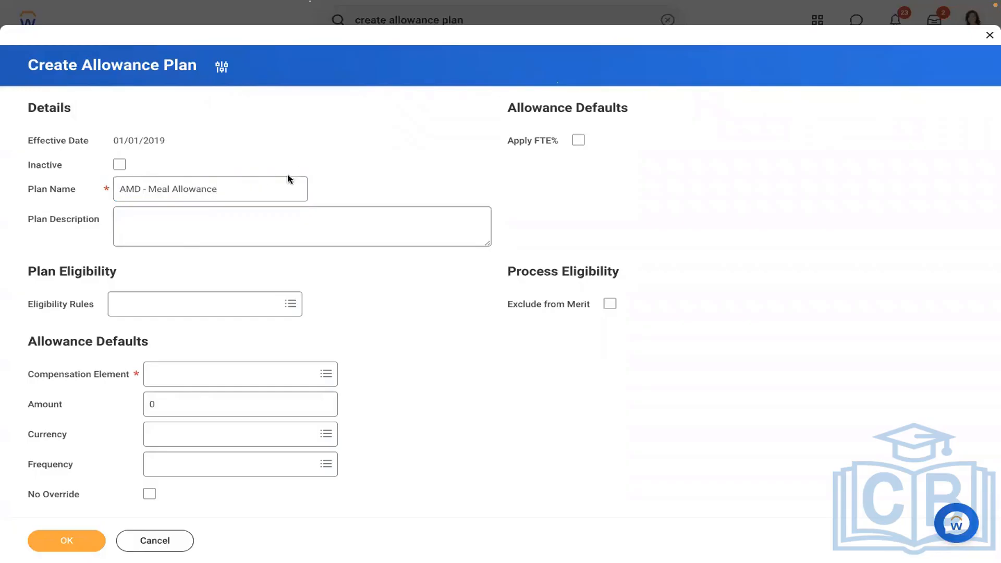
# Set the eligibility rule to Location - Home Office (USA) and review that rule's details.
pyautogui.click(163, 308)
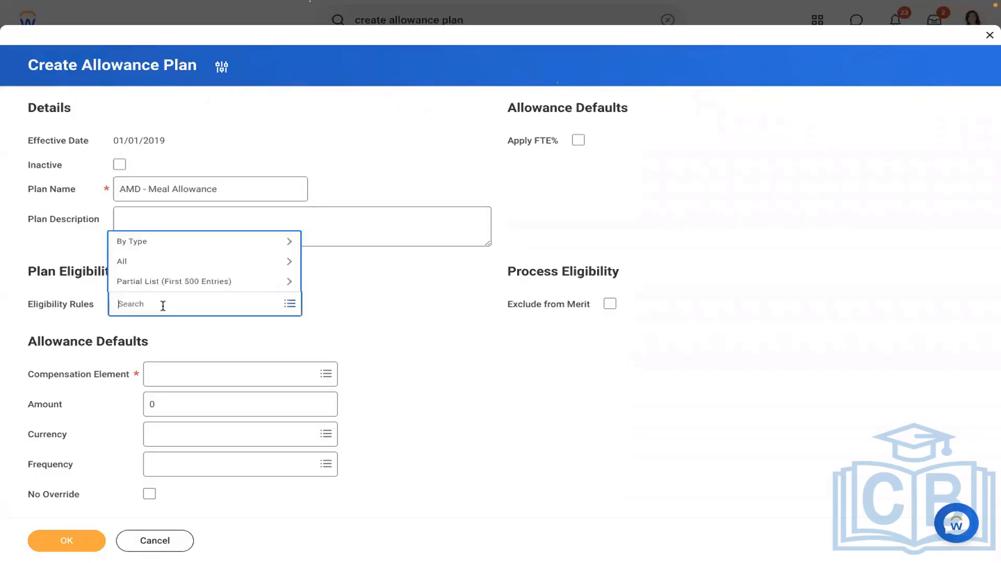
pyautogui.write('USA')
pyautogui.press('Return')
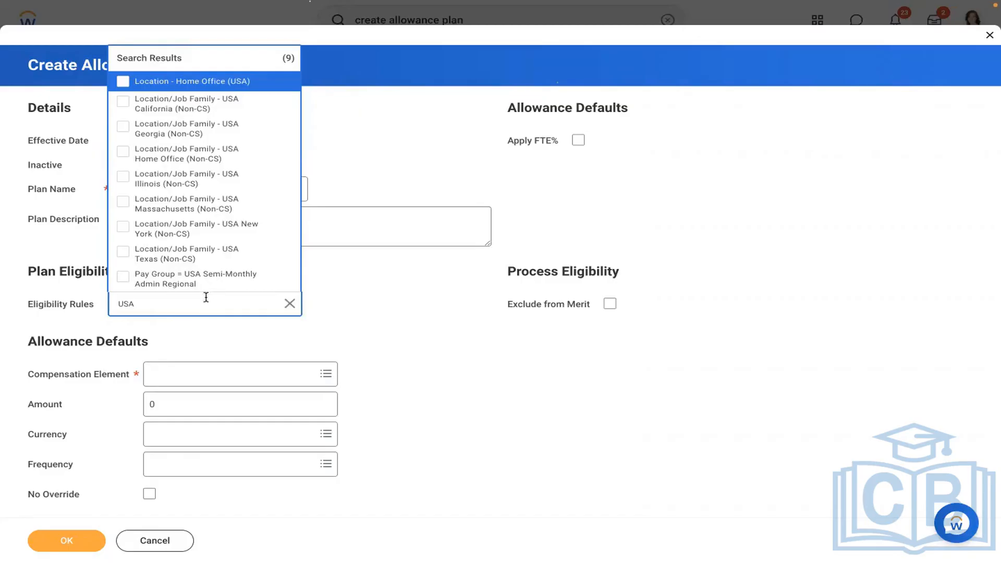
pyautogui.click(290, 303)
pyautogui.write('co')
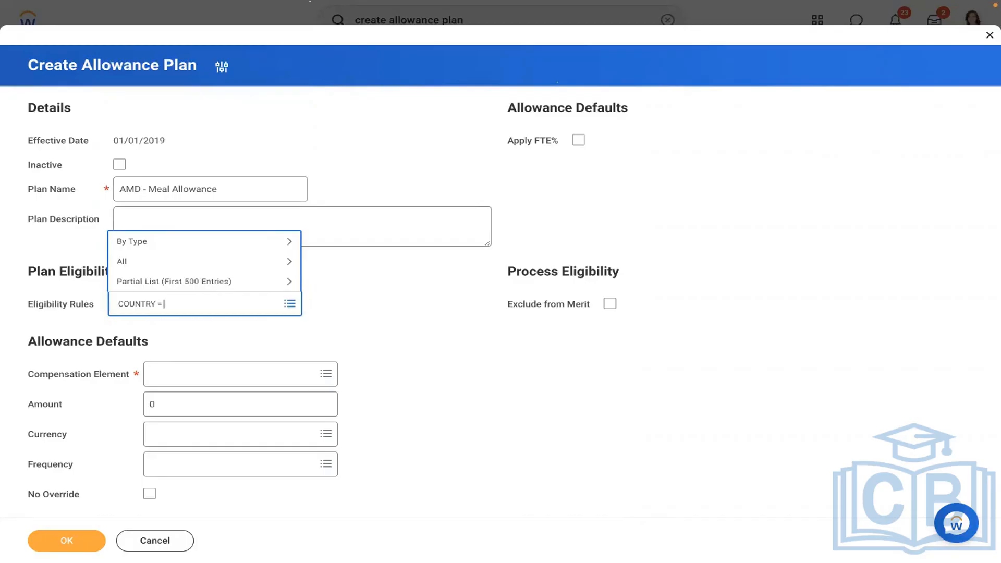
pyautogui.write('UNTRY = usa')
pyautogui.press('Return')
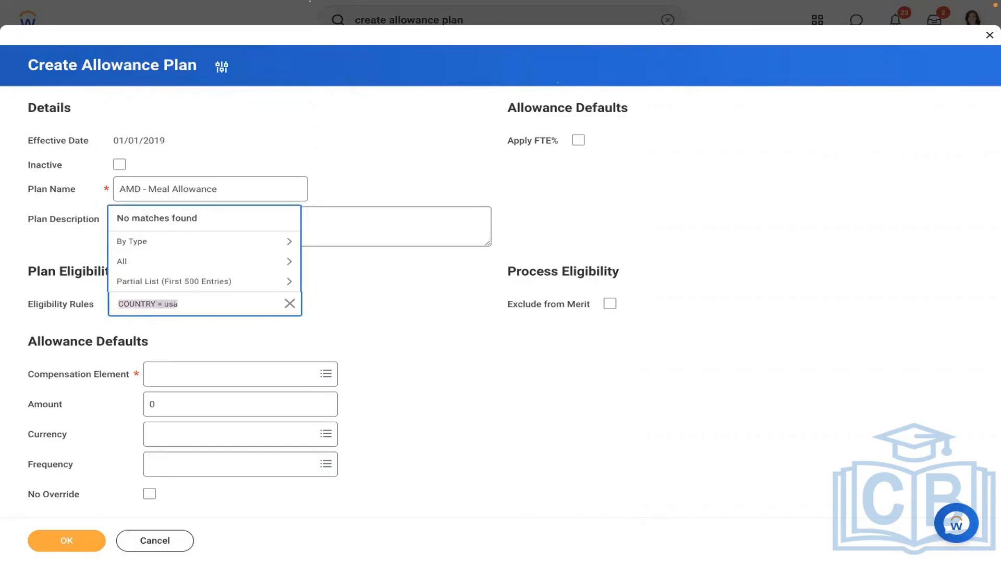
pyautogui.write('USA')
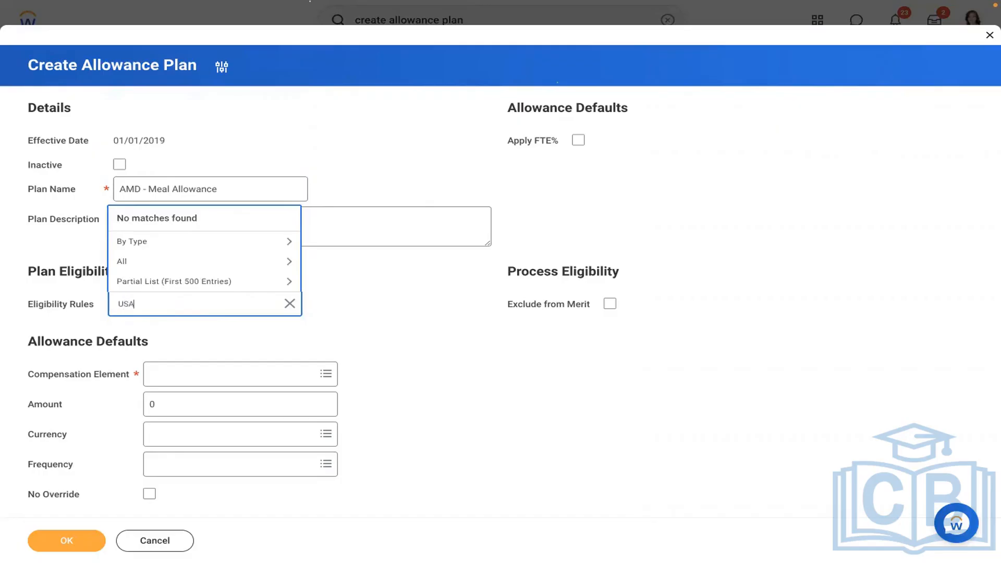
pyautogui.press('Return')
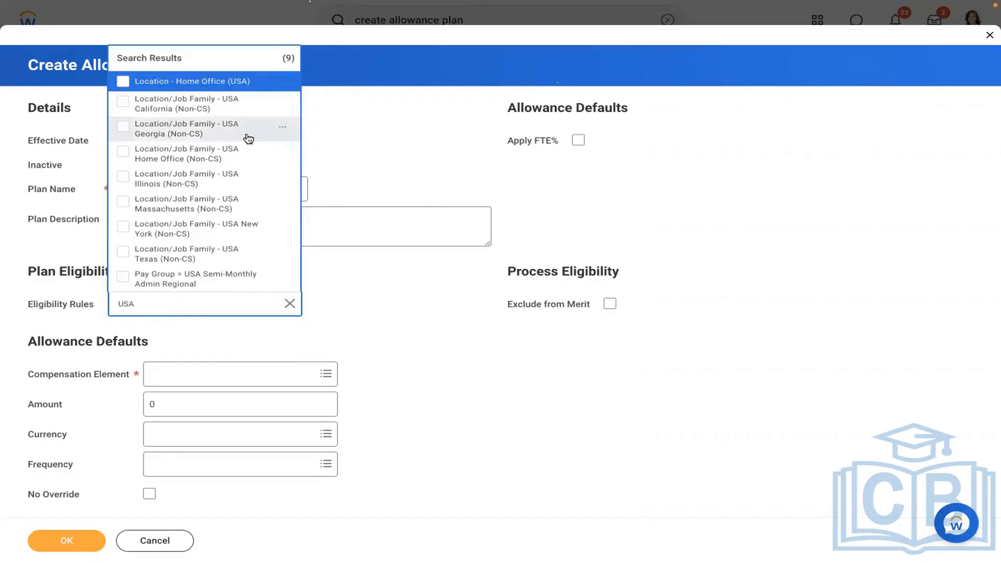
pyautogui.click(174, 88)
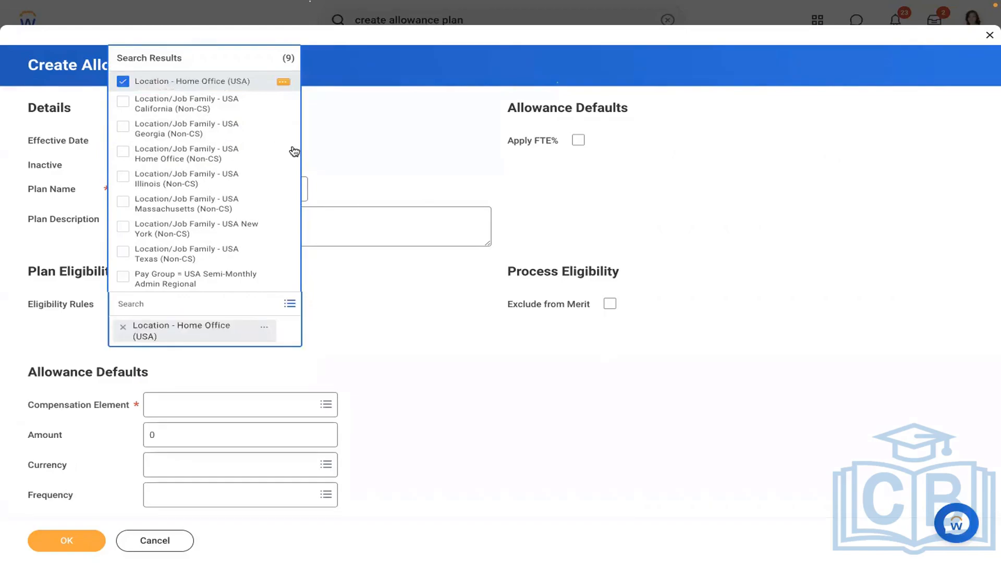
pyautogui.click(282, 82)
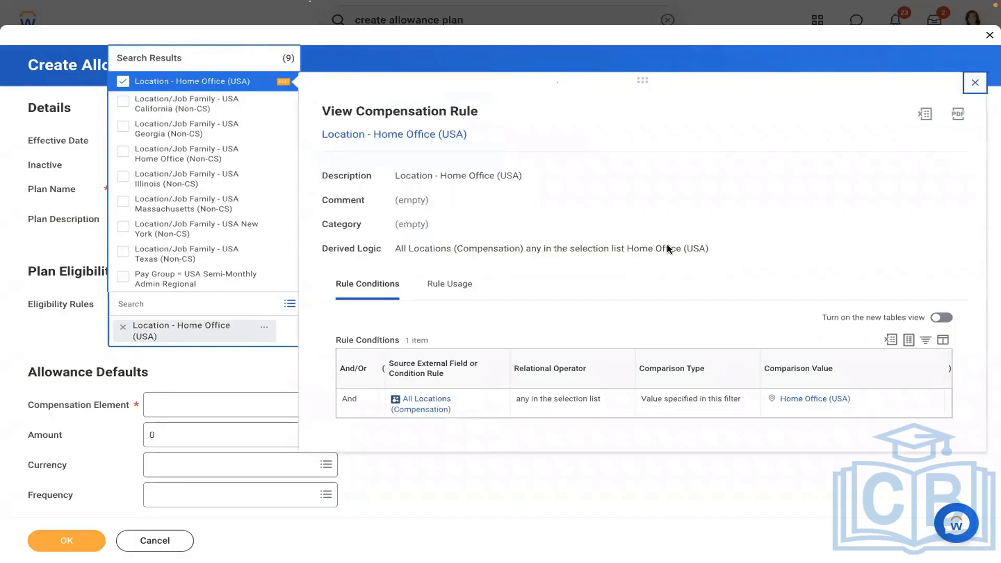
pyautogui.click(598, 482)
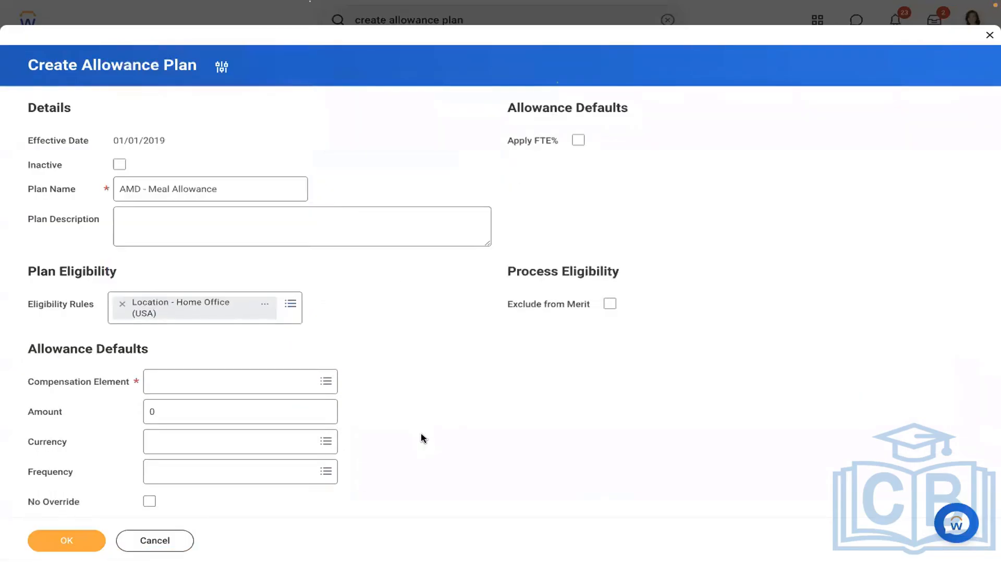
# Set element Meal Allowance, amount 1,000.00 USD, Monthly frequency, and submit the plan.
pyautogui.click(235, 386)
pyautogui.write('M')
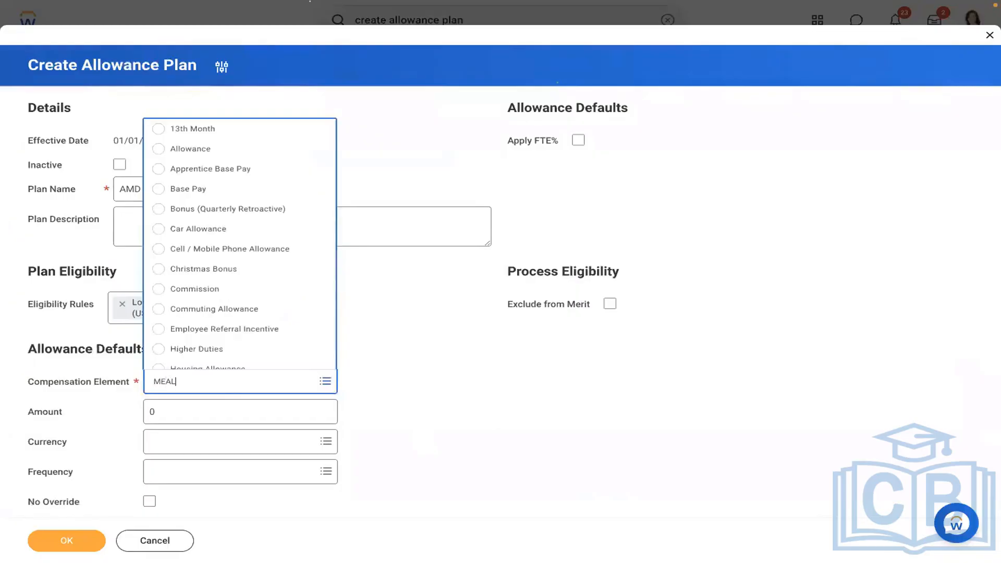
pyautogui.write('EAL')
pyautogui.press('Return')
pyautogui.click(199, 414)
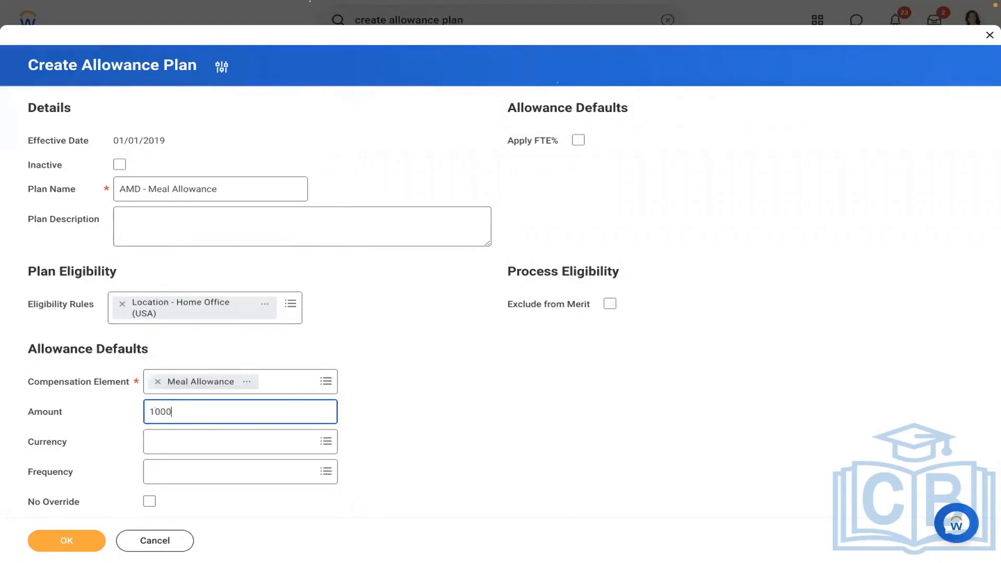
pyautogui.click(252, 441)
pyautogui.write('USD')
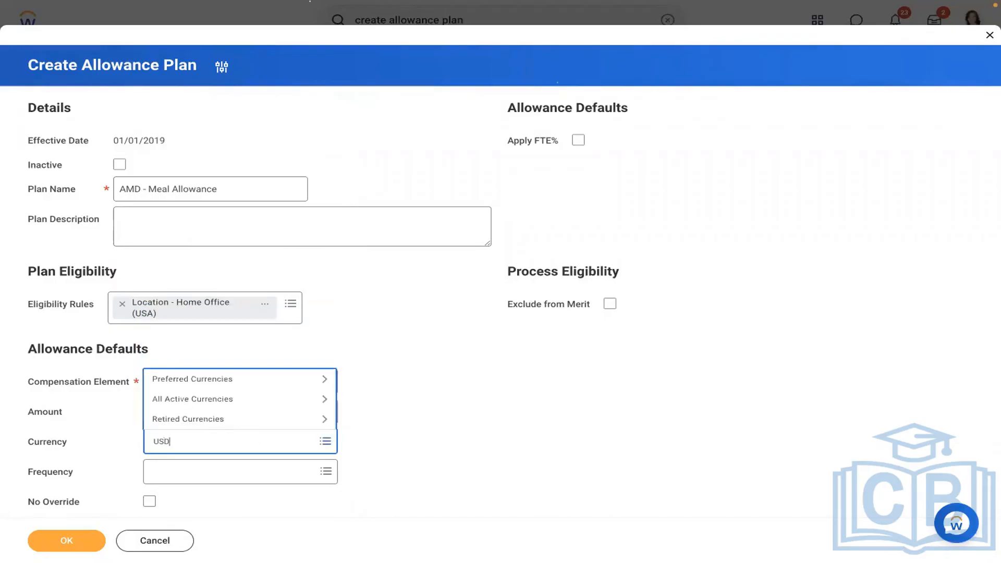
pyautogui.press('Return')
pyautogui.click(231, 475)
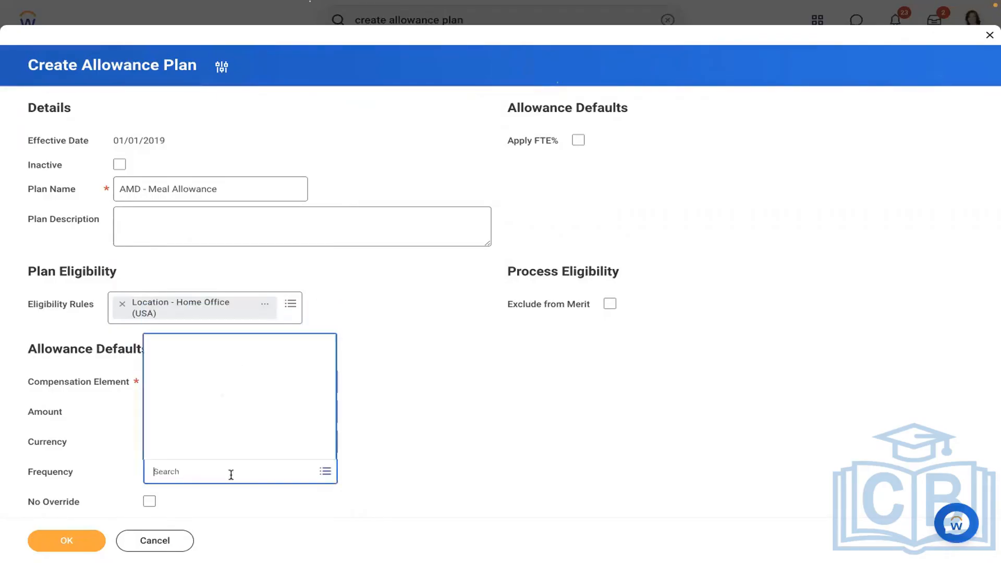
pyautogui.click(192, 388)
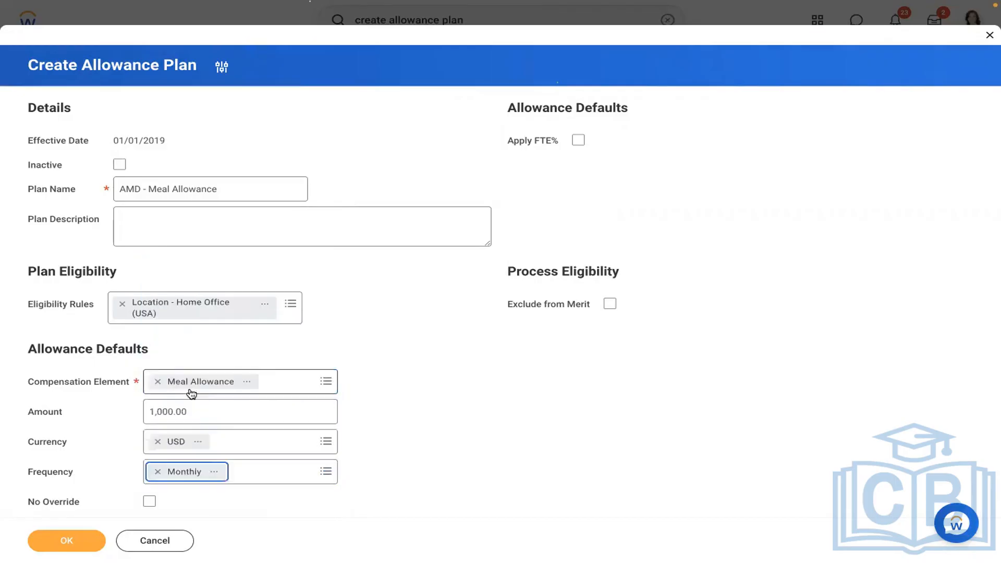
pyautogui.click(60, 541)
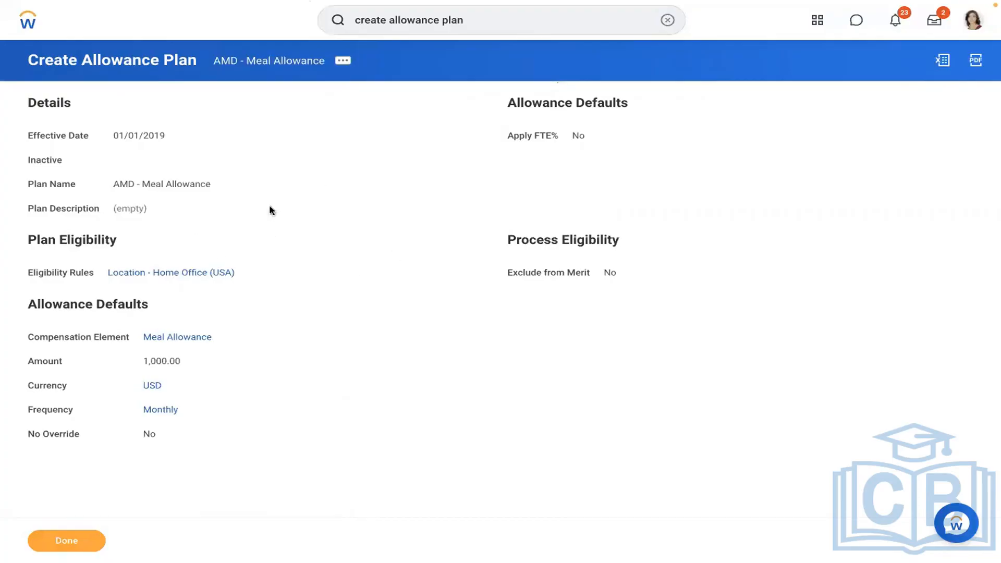
# Search for the General Counsel worker by name and pick them from the suggestions.
pyautogui.click(667, 21)
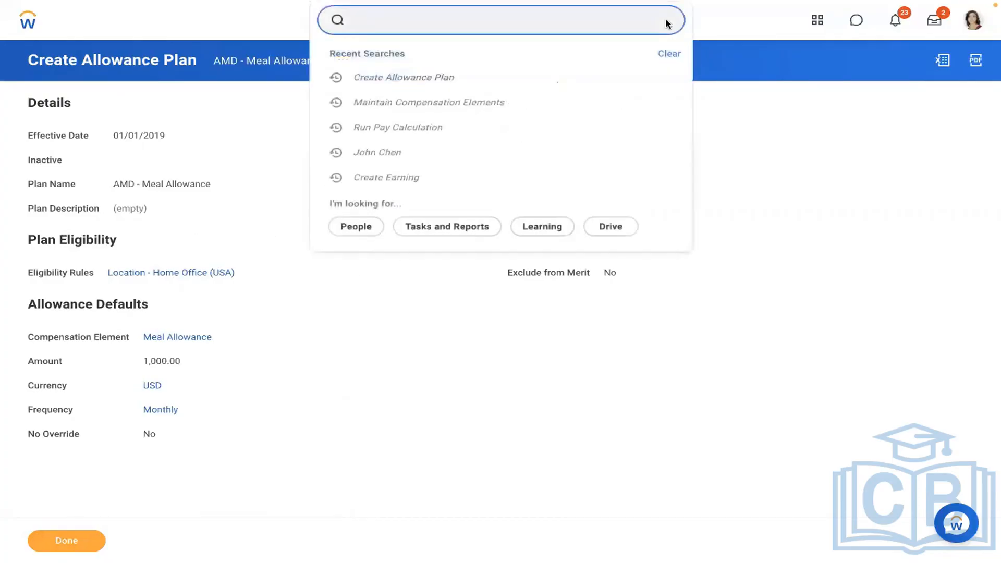
pyautogui.press('Return')
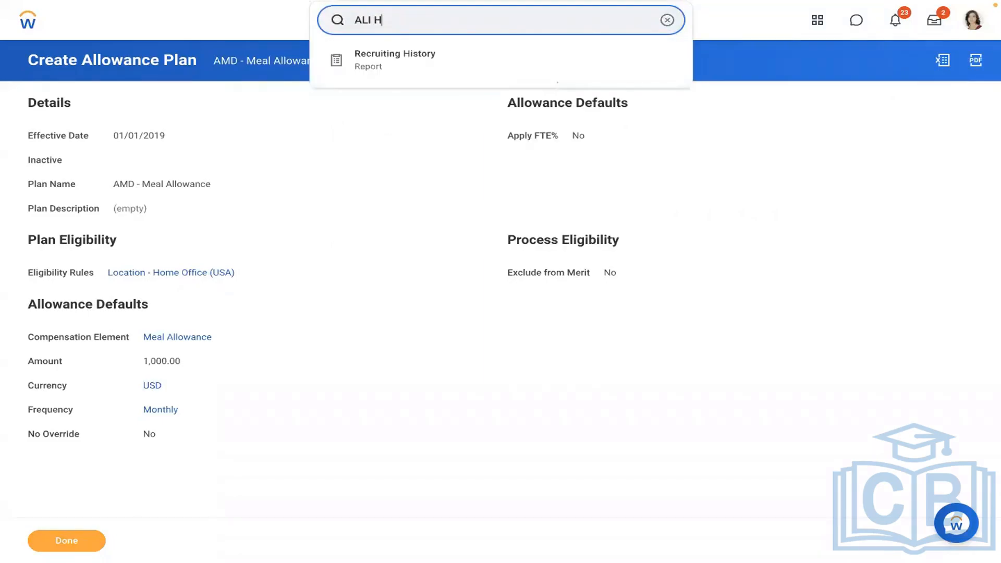
pyautogui.press('BackSpace')
pyautogui.press('BackSpace')
pyautogui.press('BackSpace')
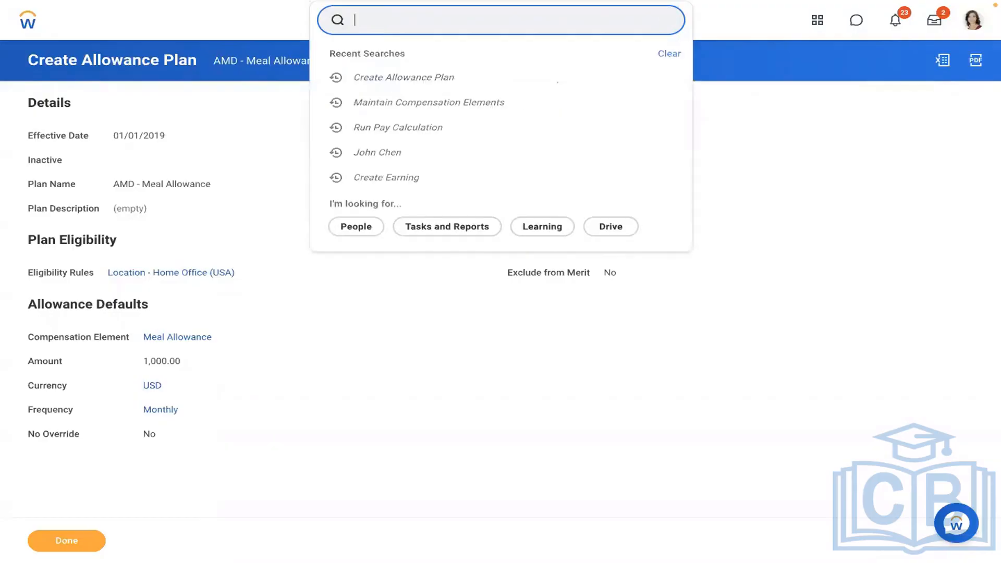
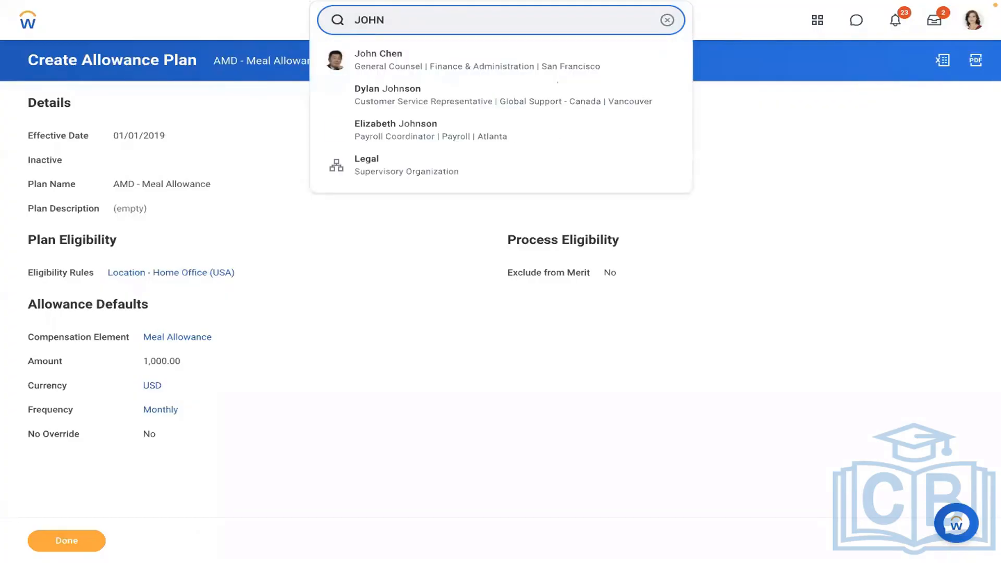
pyautogui.click(449, 65)
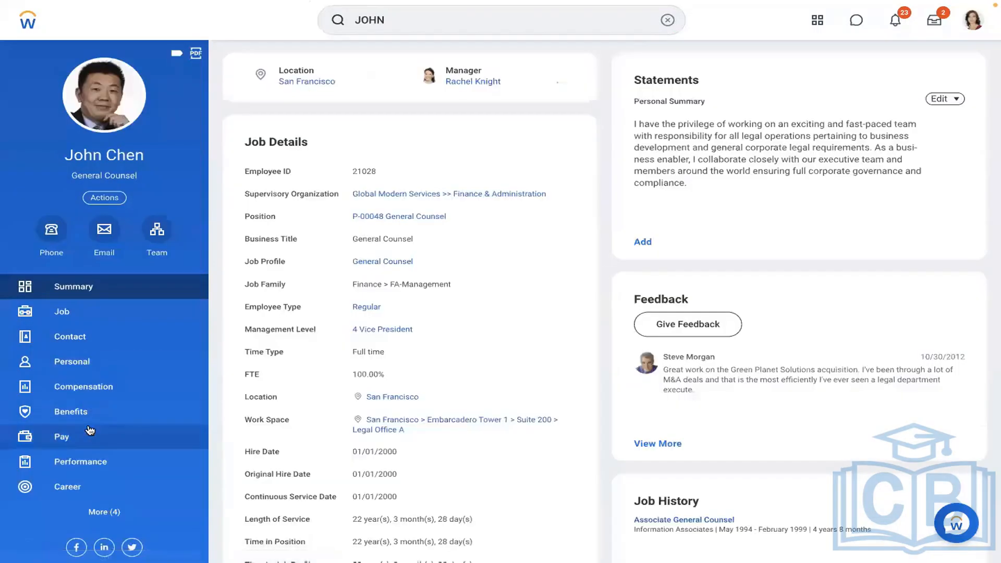
# Review the worker's detailed compensation plans and bring up the Compensation actions menu.
pyautogui.click(89, 433)
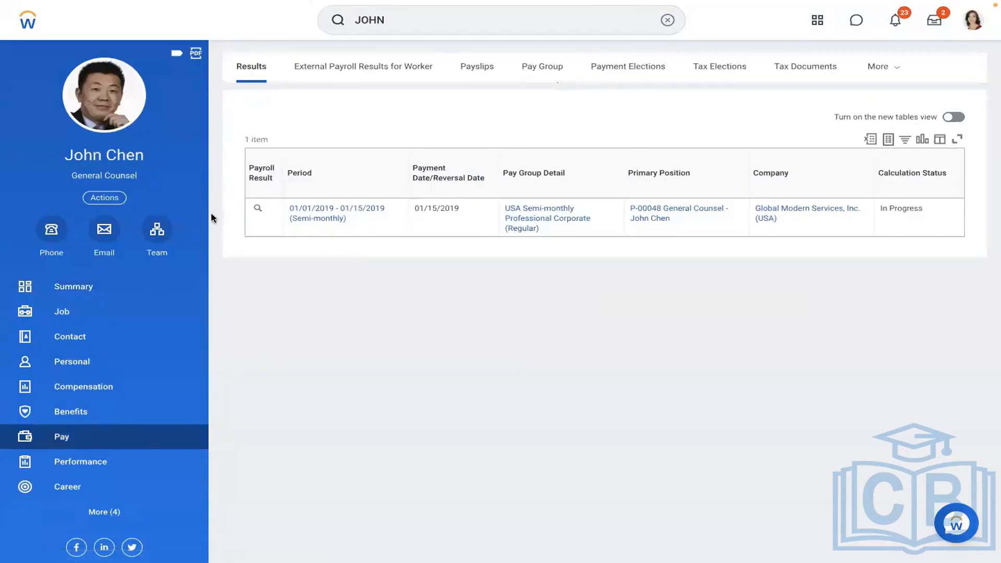
pyautogui.click(67, 394)
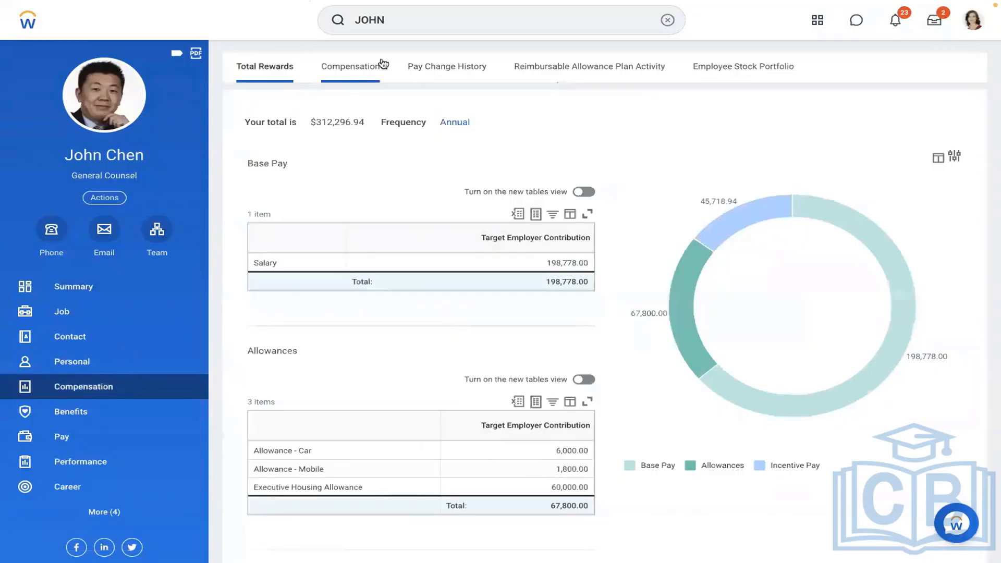
pyautogui.click(355, 73)
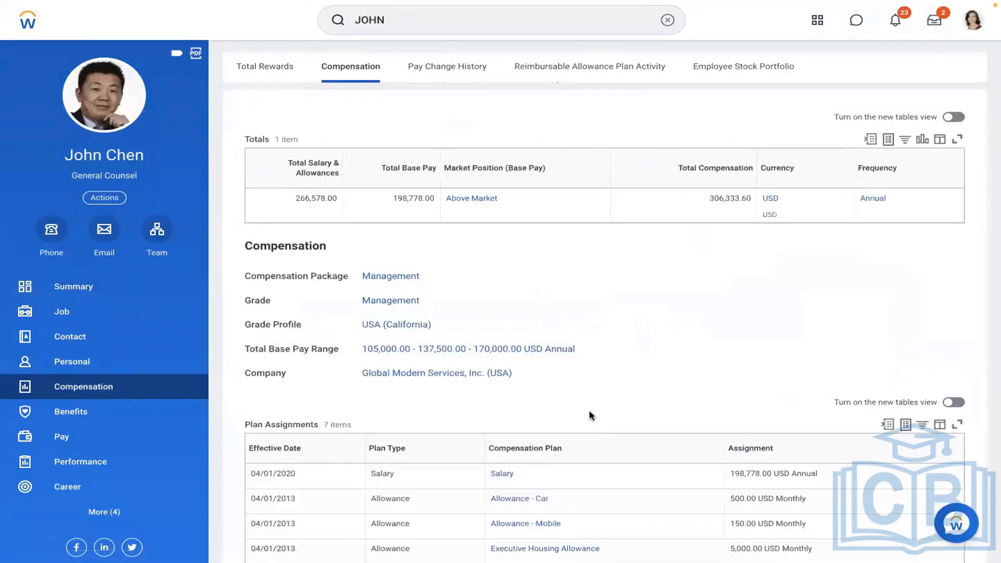
pyautogui.scroll(-1, 592, 415)
pyautogui.scroll(-3, 592, 416)
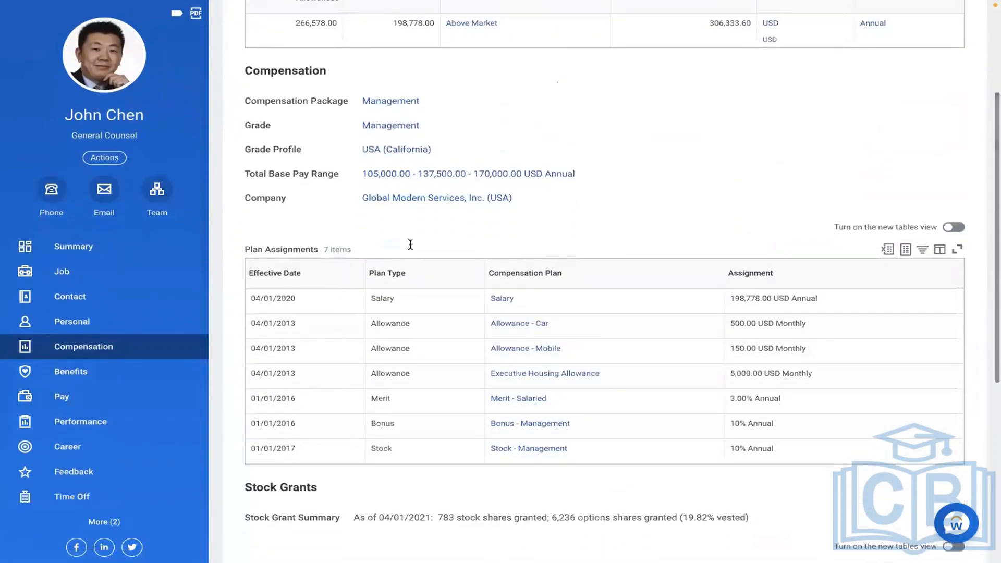
pyautogui.click(106, 158)
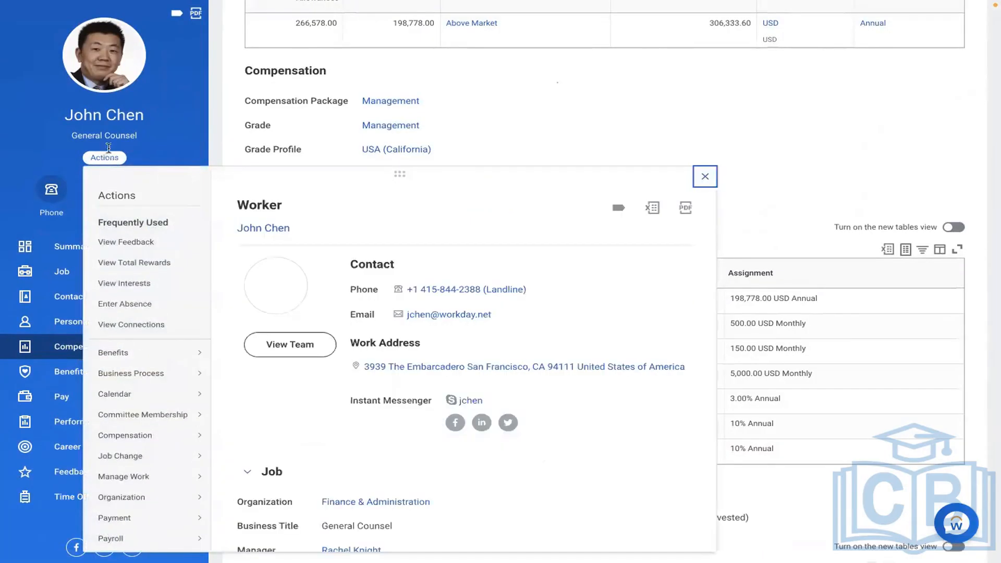
pyautogui.moveTo(157, 441)
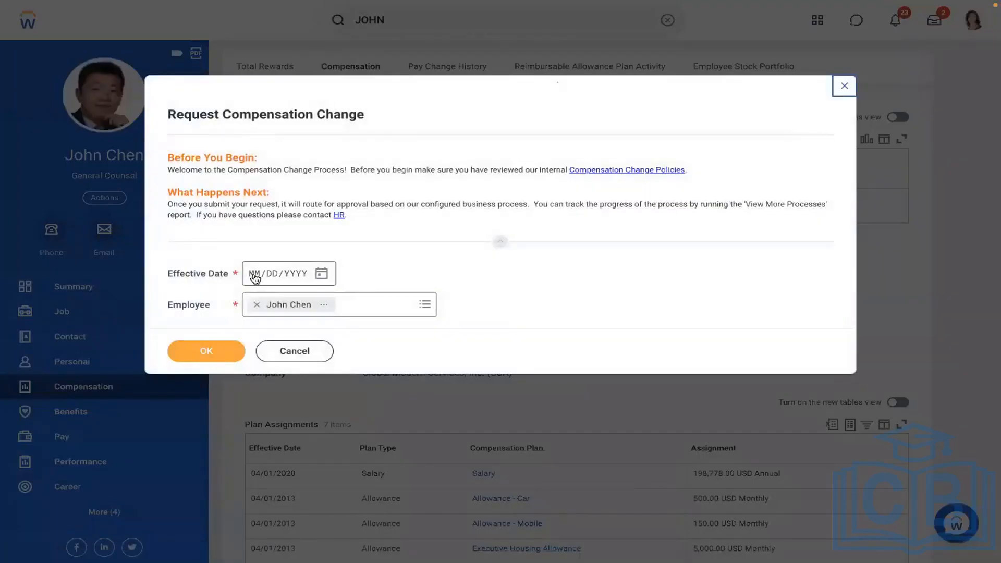
# Start a Request Compensation Change for the worker effective 01/01/2019.
pyautogui.click(253, 274)
pyautogui.write('01/01/00')
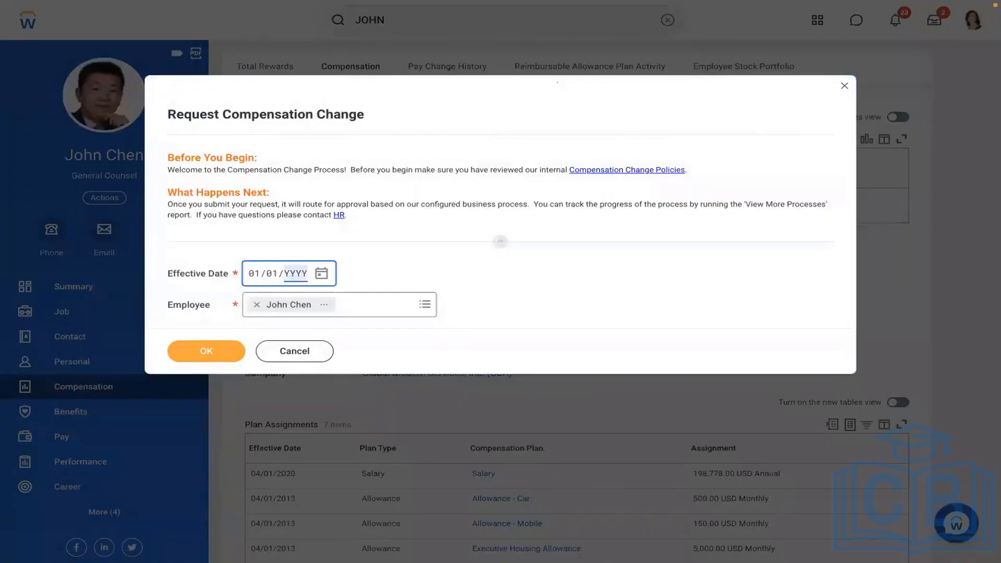
pyautogui.write('2019')
pyautogui.click(206, 351)
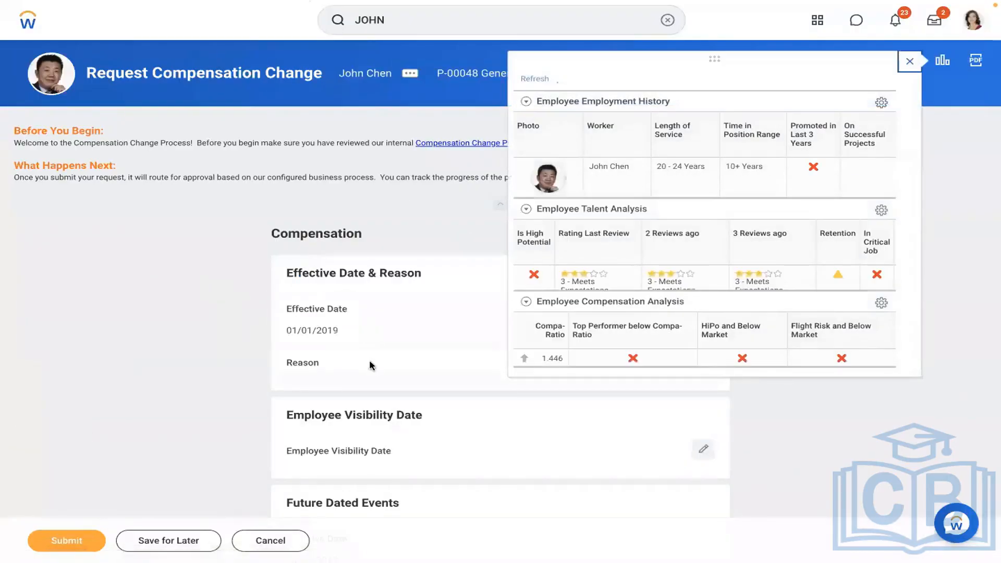
# Set the compensation change reason to Adjustment > Ad-hoc and save the section.
pyautogui.click(371, 364)
pyautogui.click(318, 386)
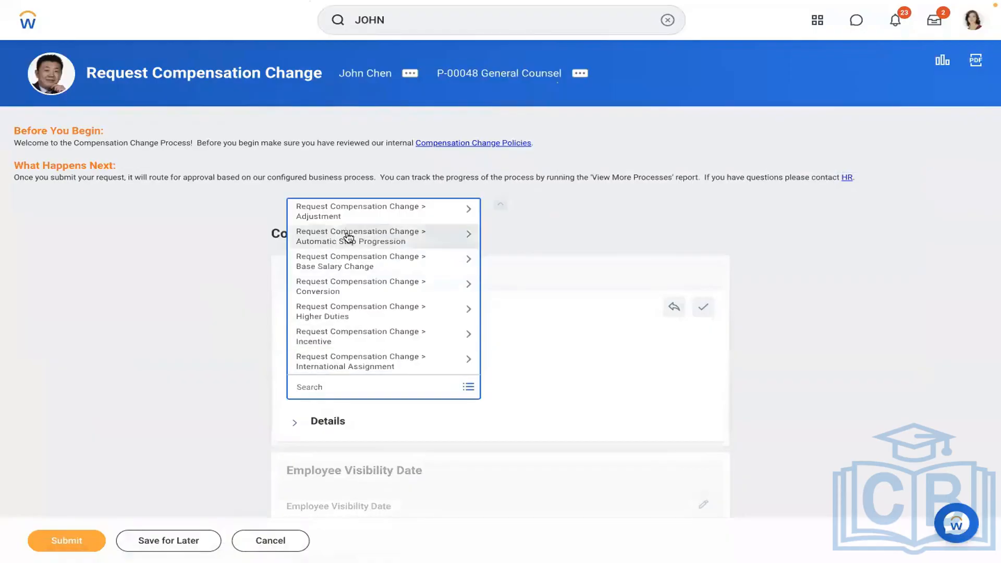
pyautogui.click(342, 217)
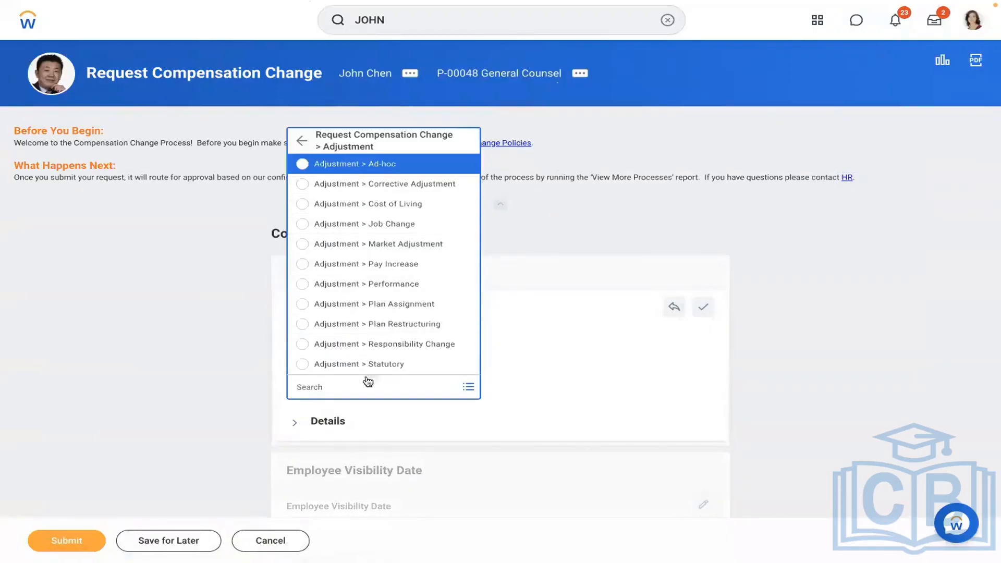
pyautogui.click(394, 163)
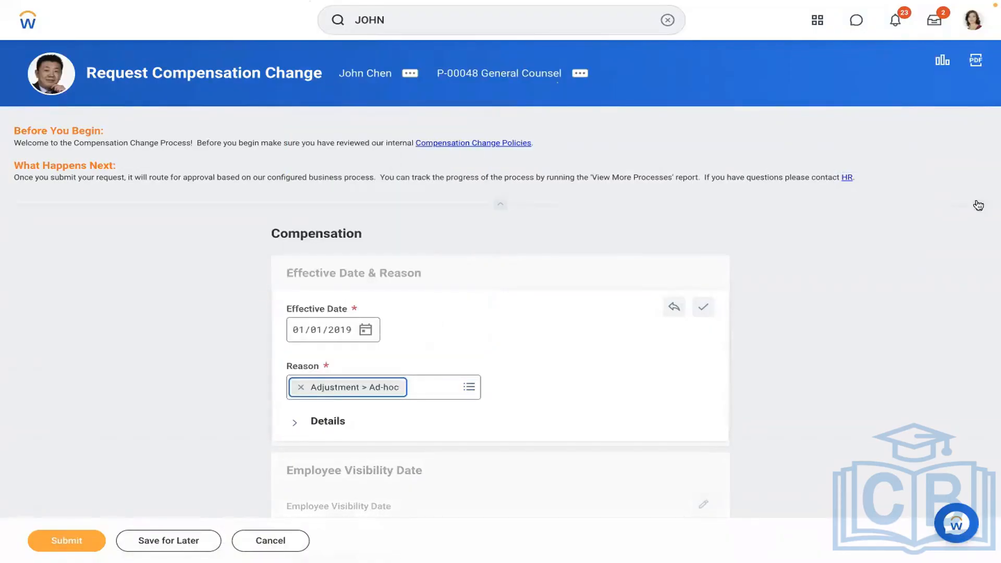
pyautogui.click(920, 245)
pyautogui.scroll(-6, 920, 245)
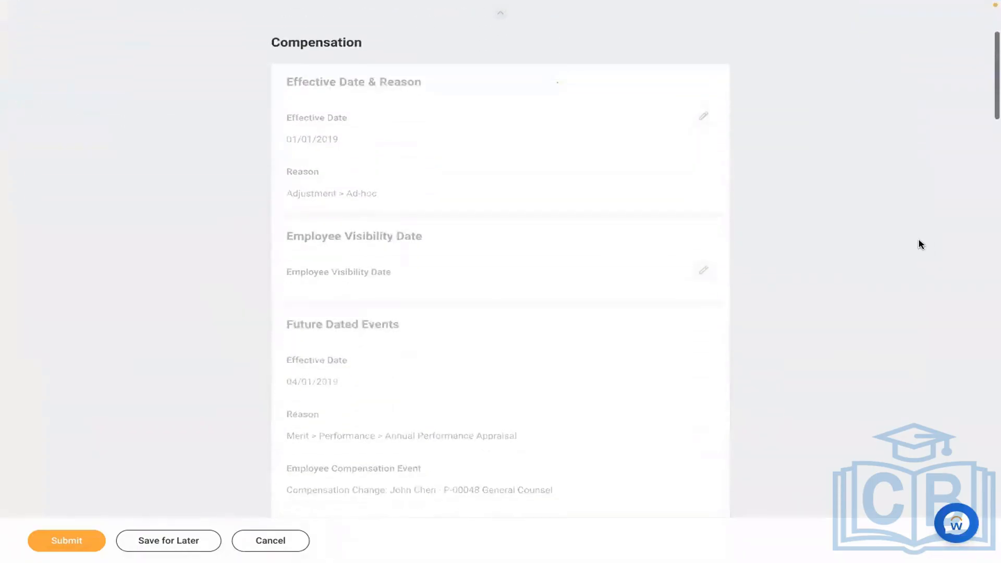
# Add an Allowance row for AMD - Meal Allowance (1,000.00 USD Monthly, from 01/01/2019) and submit.
pyautogui.scroll(-10, 921, 244)
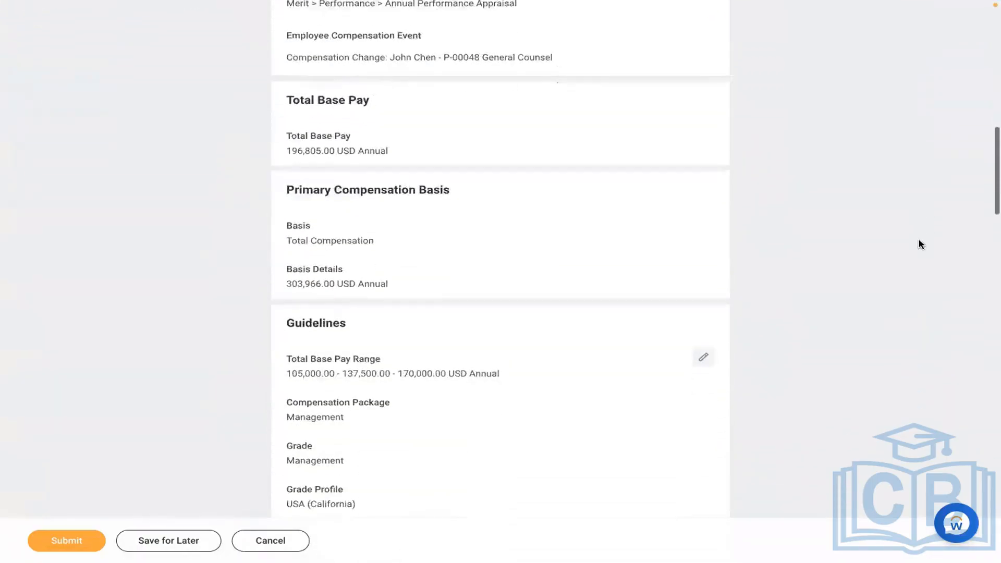
pyautogui.scroll(-10, 921, 245)
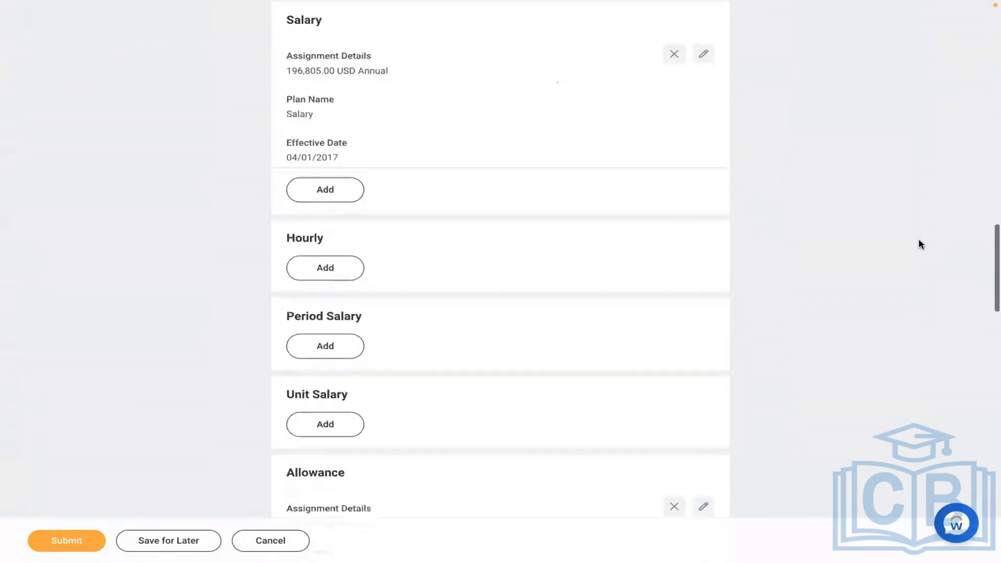
pyautogui.scroll(-8, 920, 244)
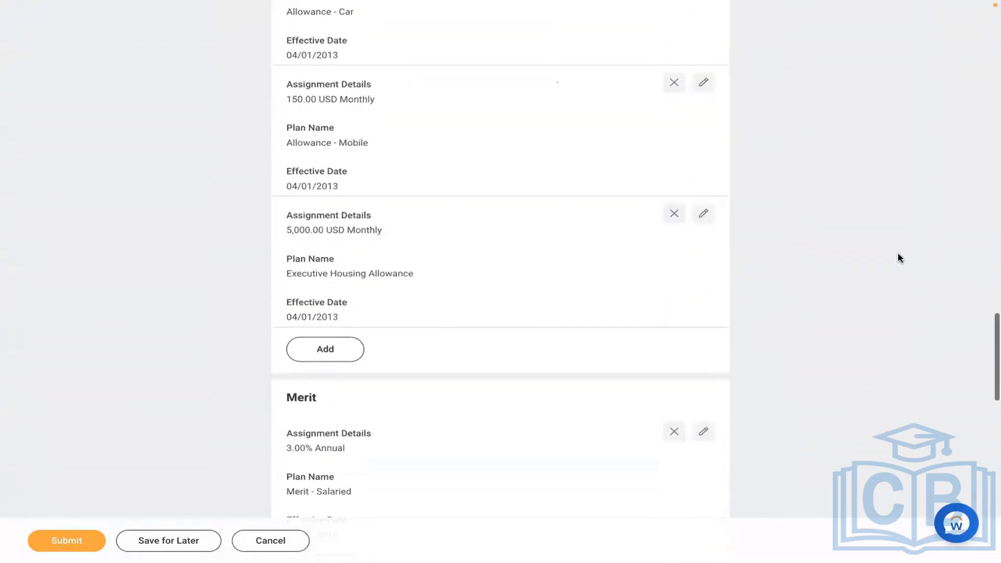
pyautogui.click(315, 359)
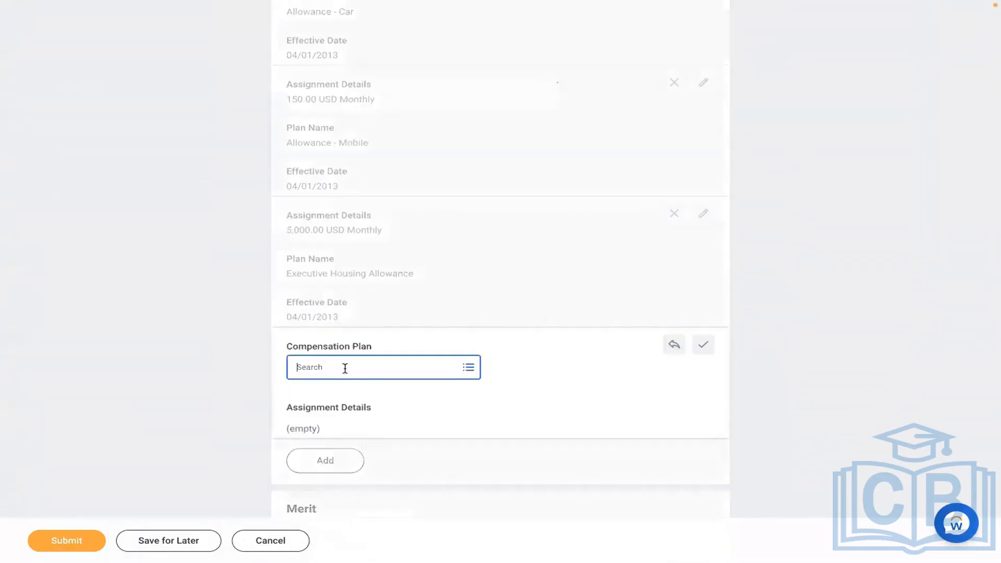
pyautogui.click(345, 367)
pyautogui.write('MEAL')
pyautogui.press('Return')
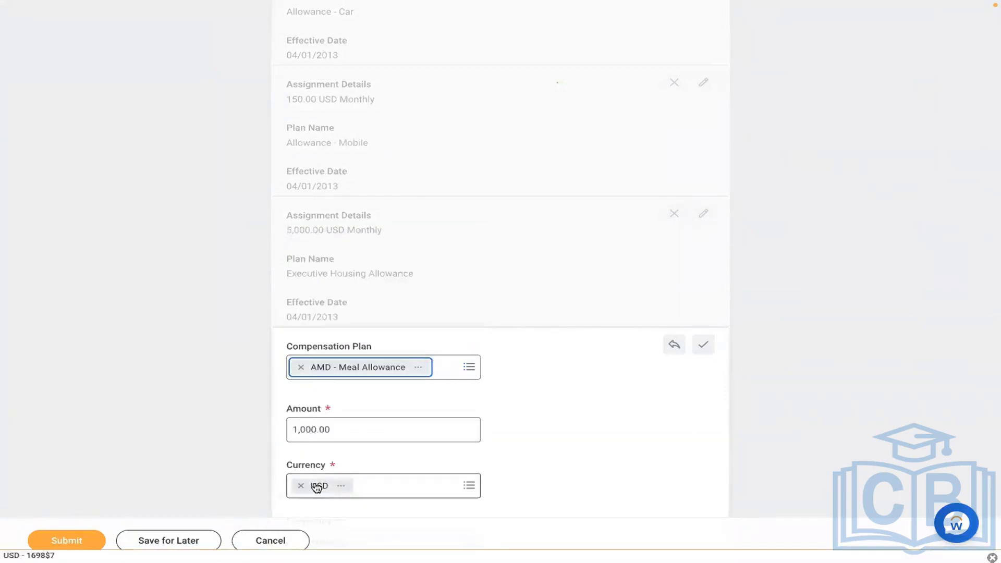
pyautogui.click(82, 540)
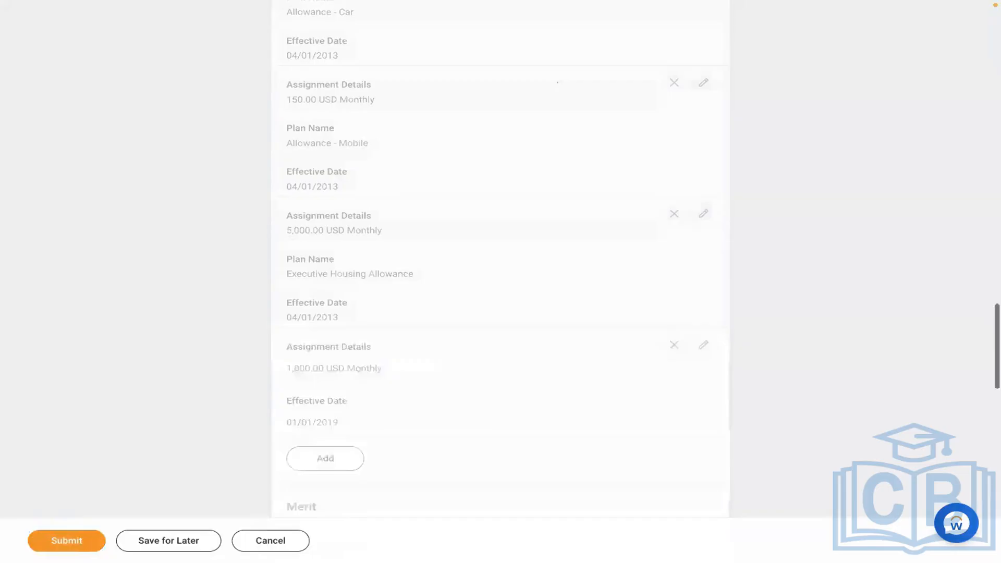
pyautogui.click(83, 542)
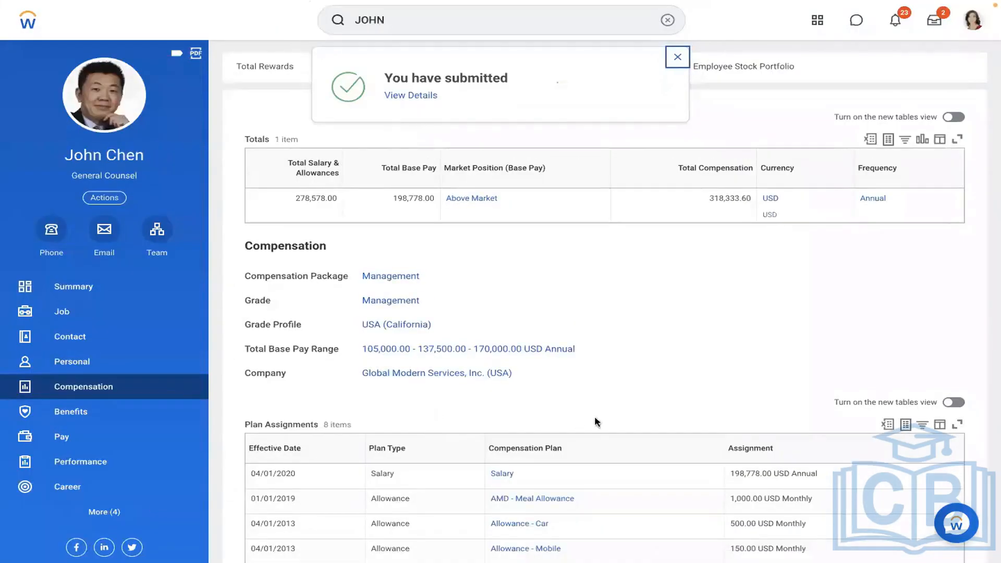
# From the worker's Pay section, view the payslip of the 01/01/2019 - 01/15/2019 payroll result.
pyautogui.scroll(-2, 666, 393)
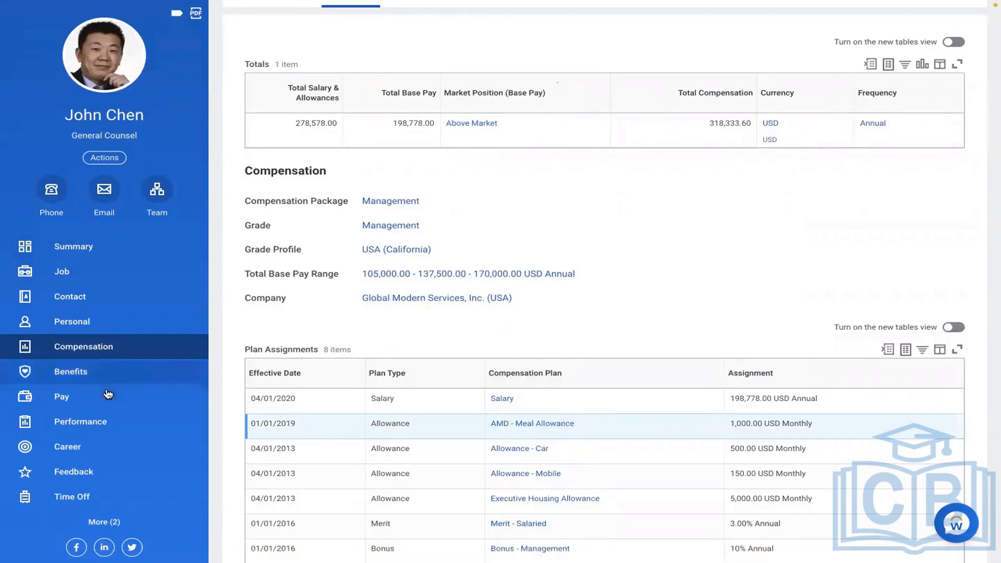
pyautogui.click(78, 402)
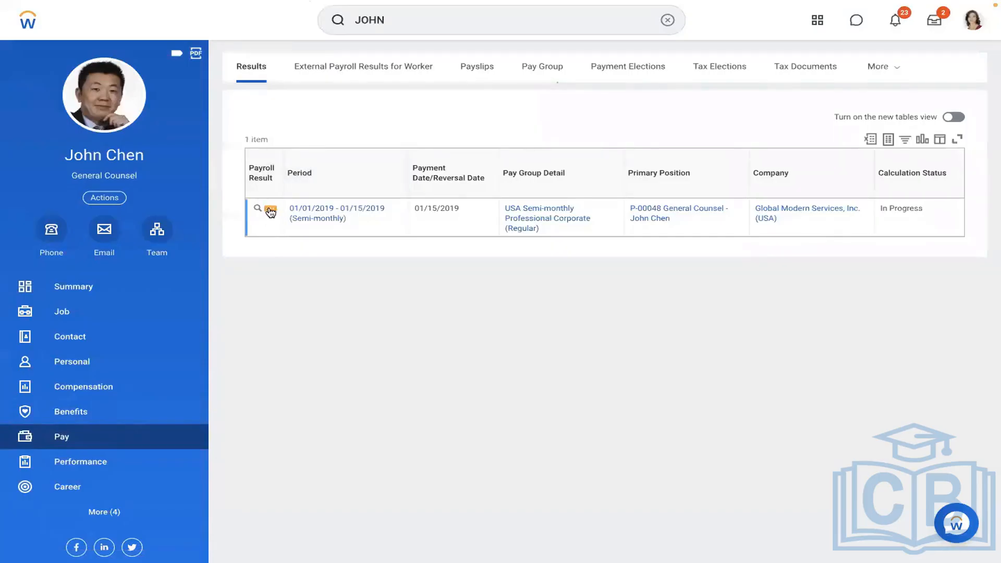
pyautogui.click(270, 212)
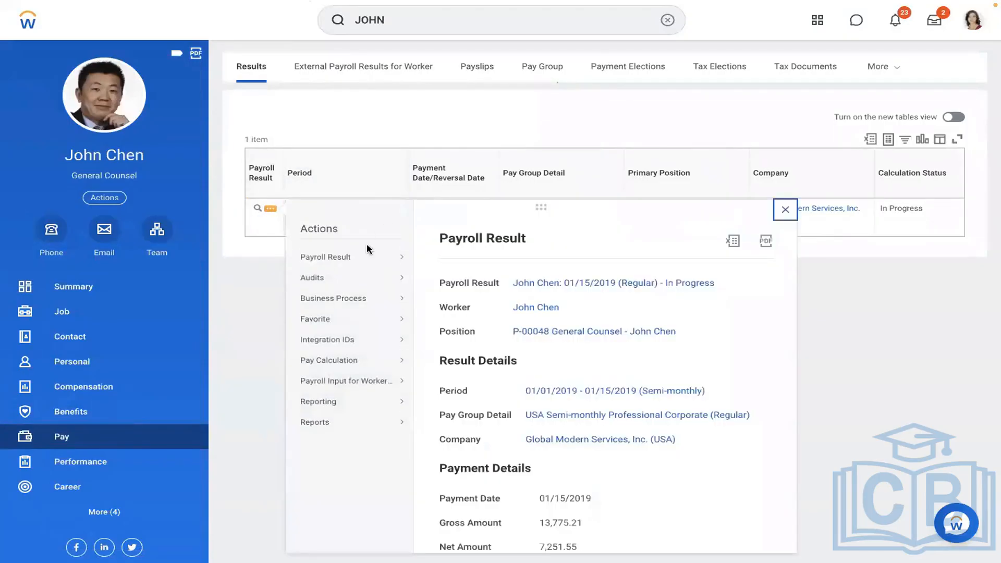
pyautogui.moveTo(347, 259)
pyautogui.click(436, 308)
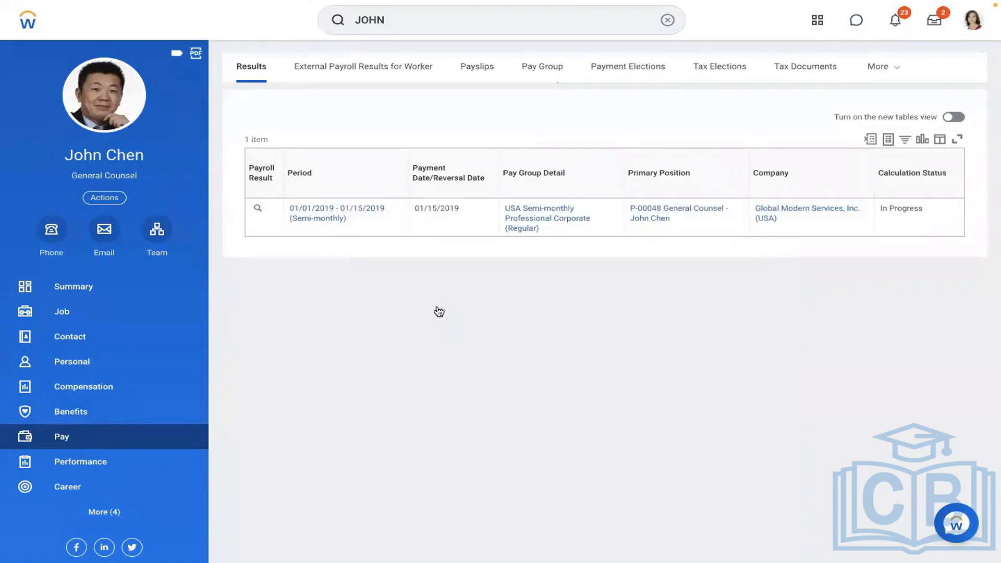
pyautogui.scroll(-5, 318, 386)
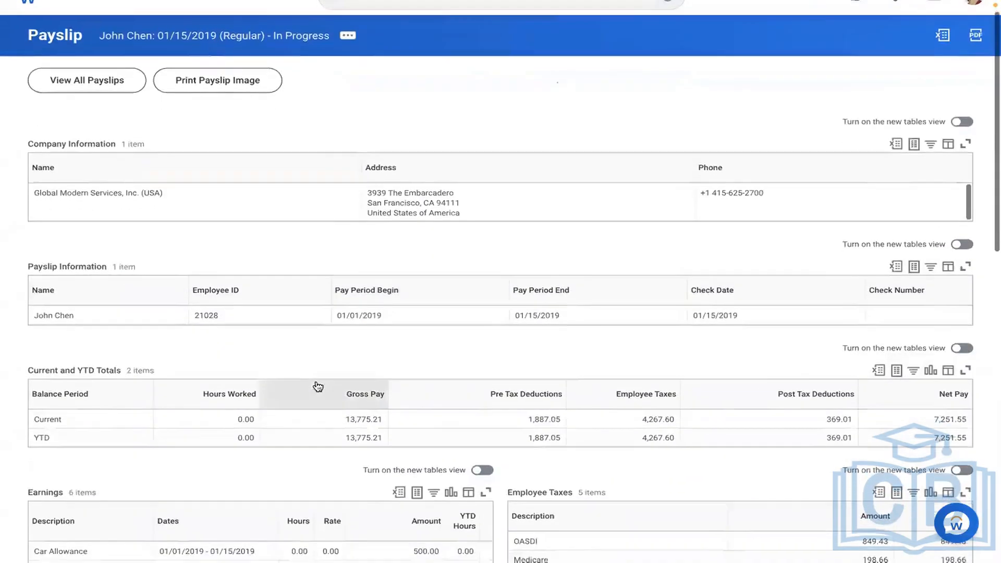
pyautogui.scroll(-2, 318, 385)
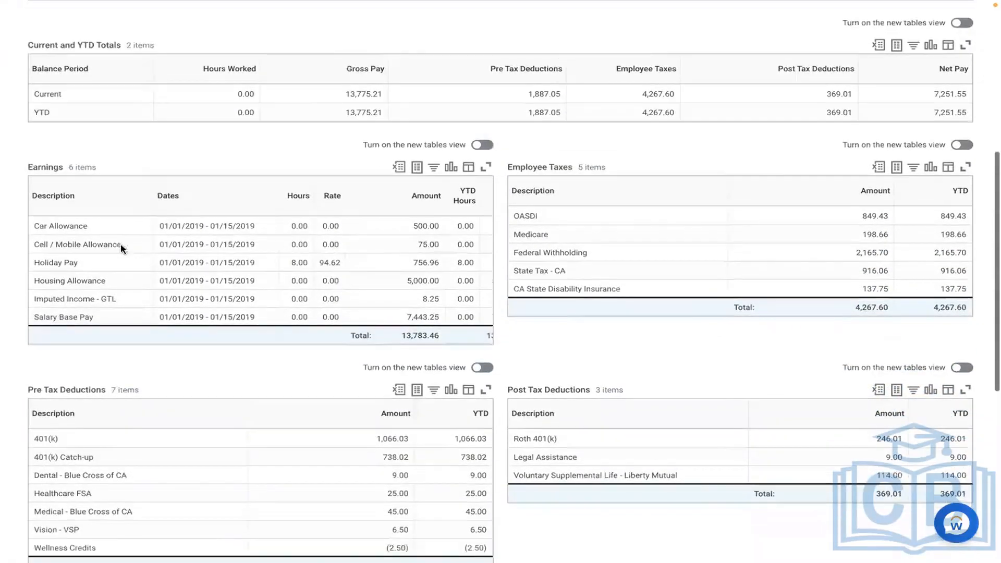
pyautogui.moveTo(107, 224); pyautogui.dragTo(124, 318)
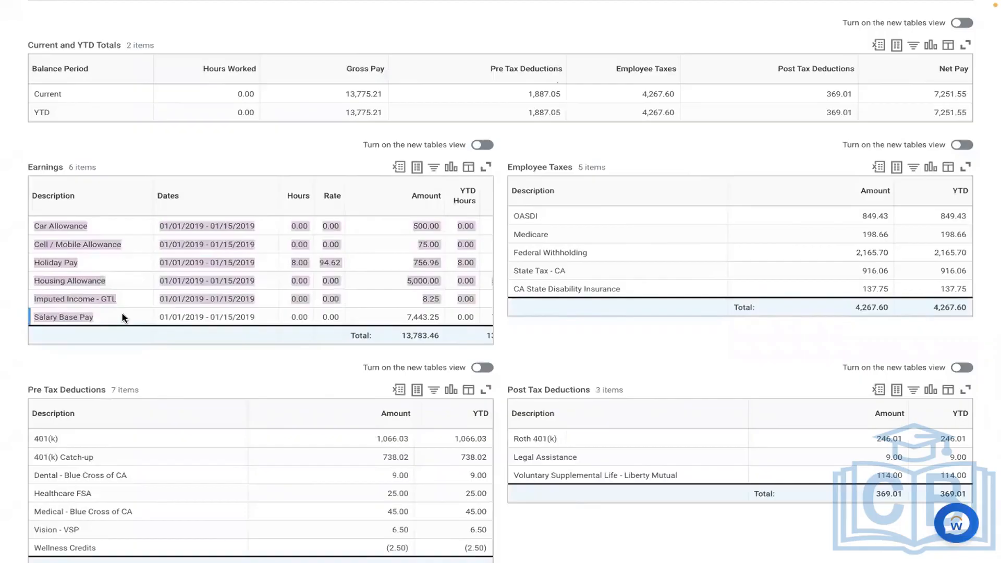
pyautogui.click(123, 366)
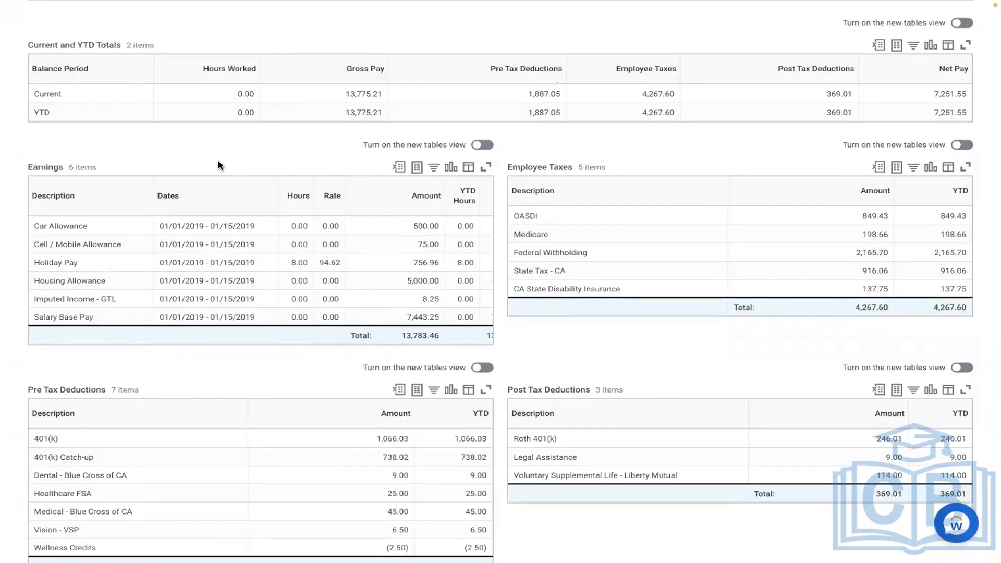
pyautogui.scroll(3, 220, 165)
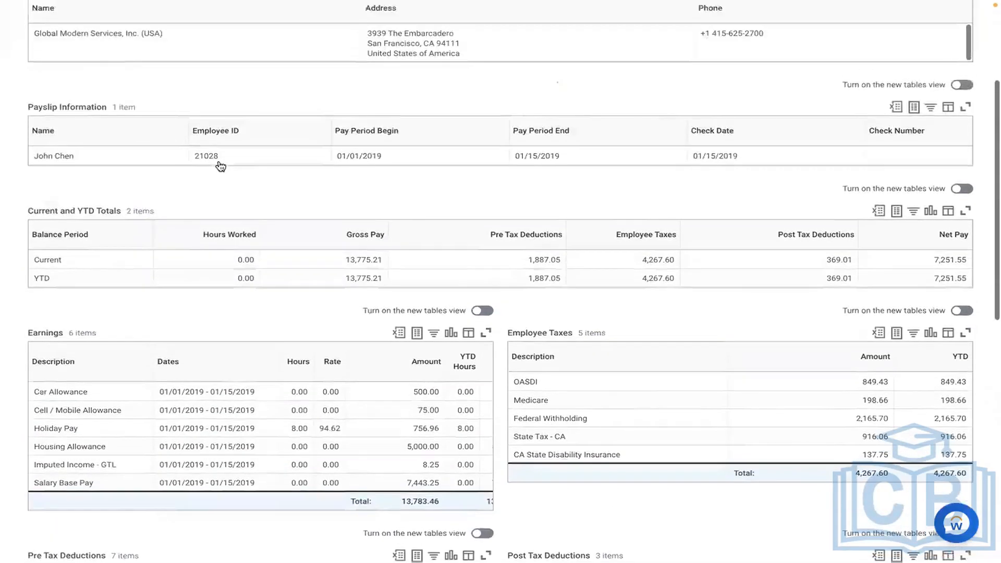
pyautogui.scroll(4, 220, 166)
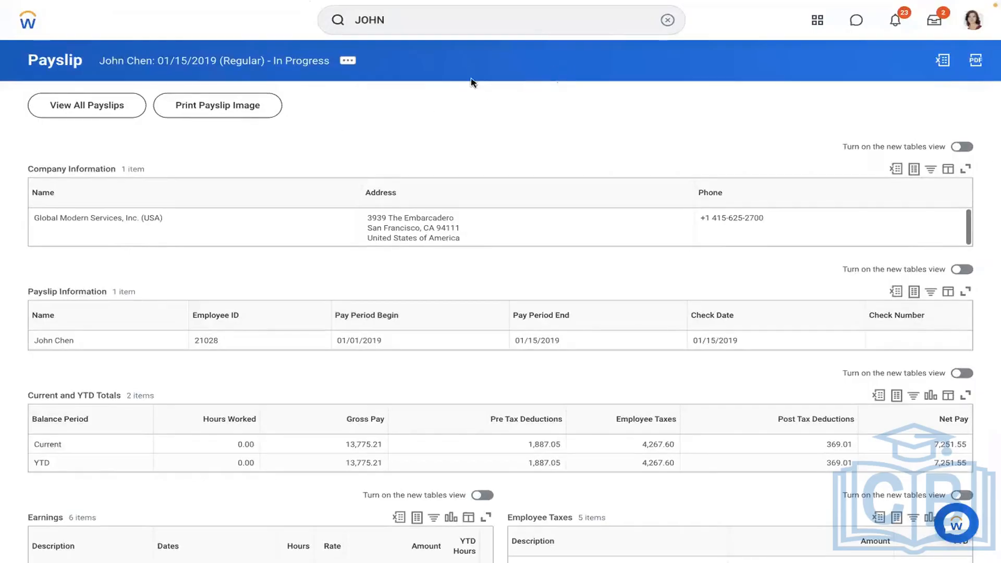
# Clear the search bar, search 'cre' and open the Create Earning task.
pyautogui.click(668, 21)
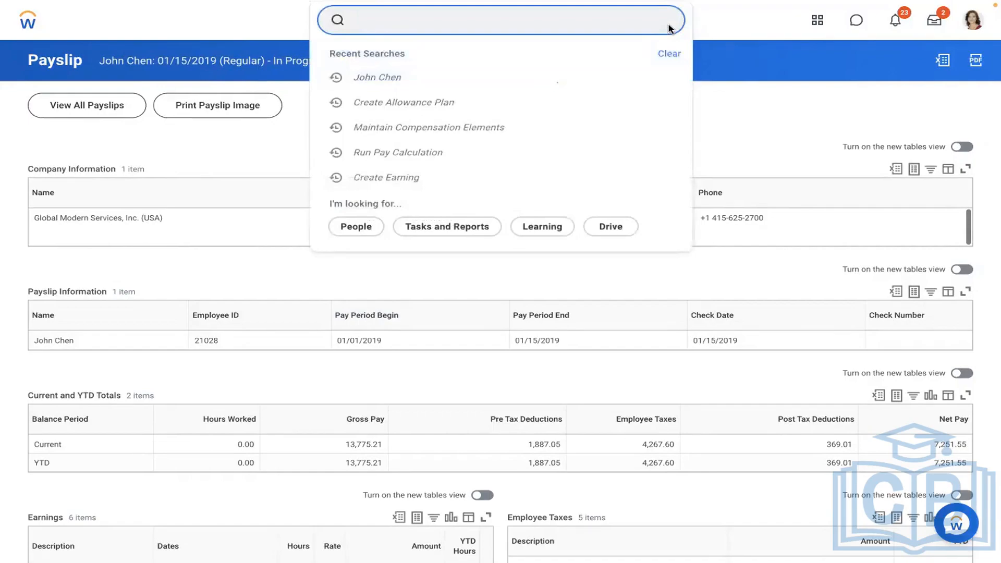
pyautogui.click(593, 24)
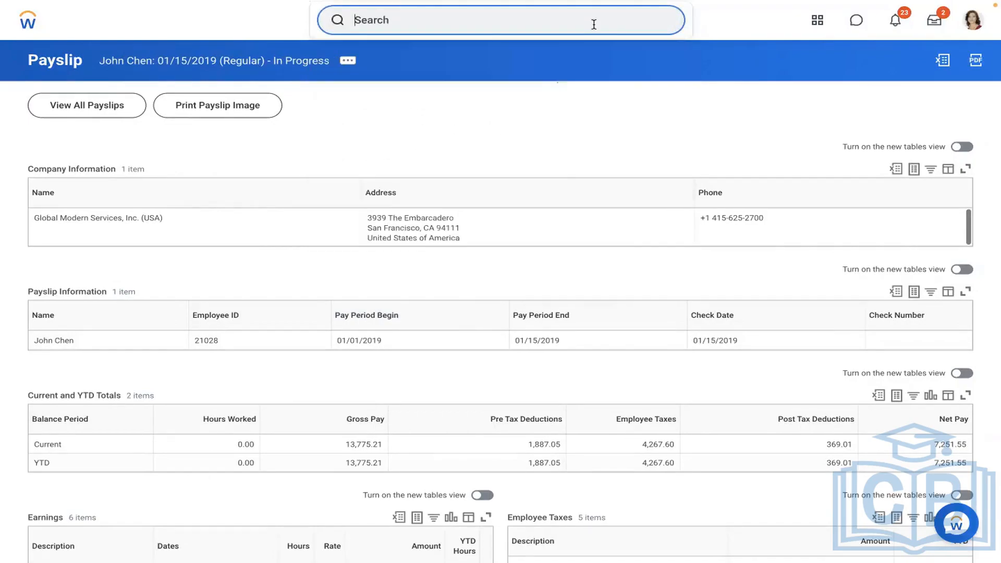
pyautogui.write('A')
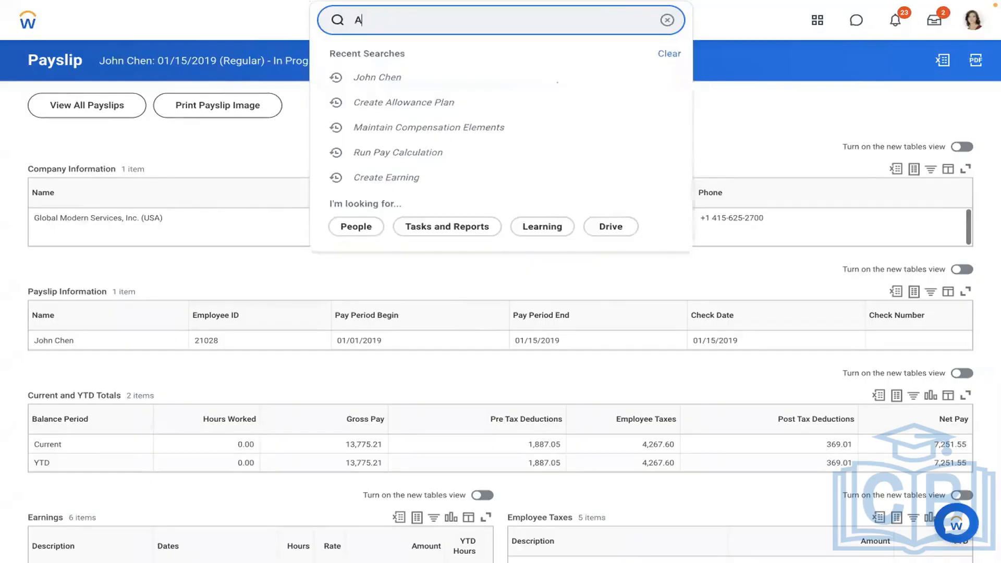
pyautogui.click(594, 24)
pyautogui.press('BackSpace')
pyautogui.write('create earning')
pyautogui.click(468, 69)
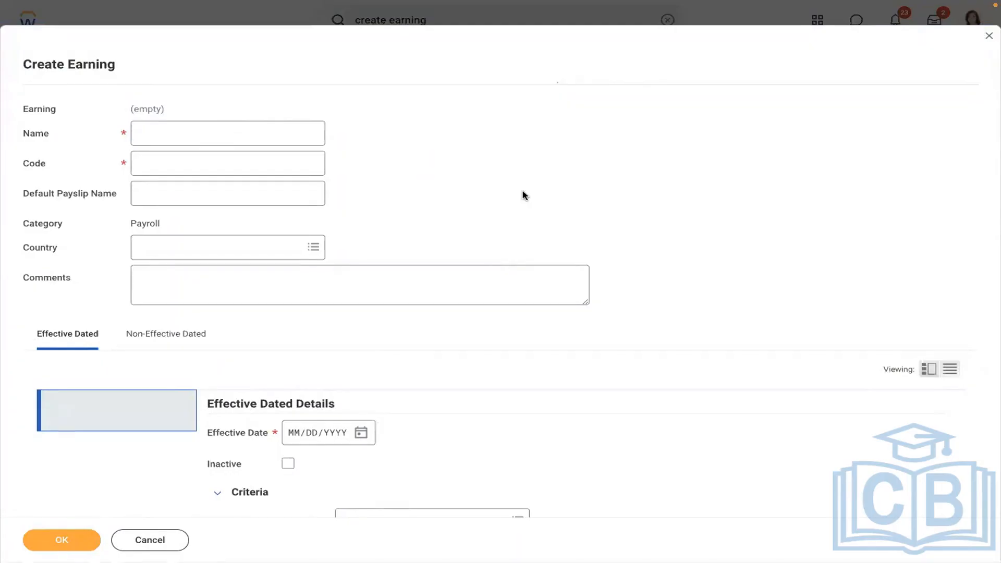
# Enter AMD - Meal Allowance as the earning name and AMDMA as the code.
pyautogui.click(237, 136)
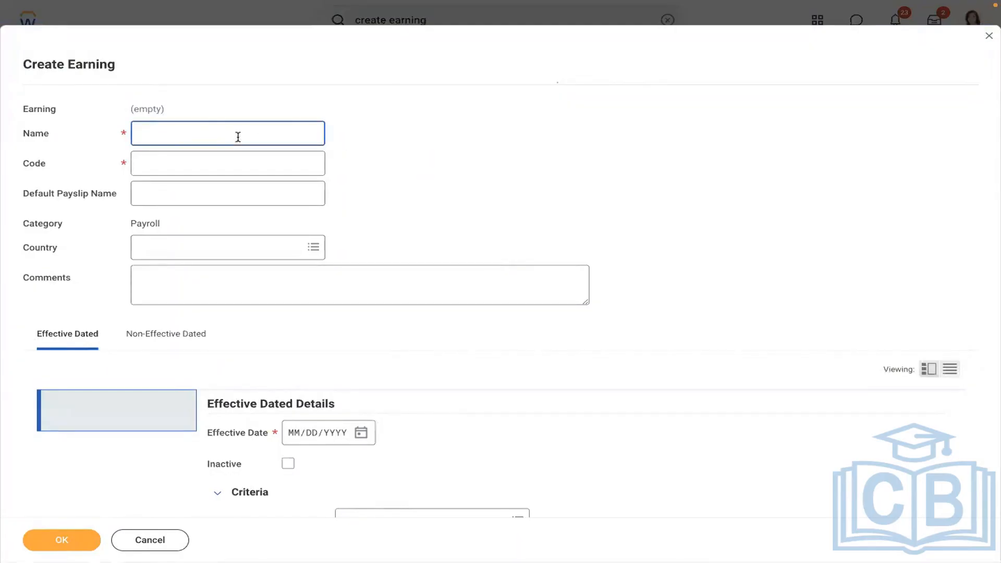
pyautogui.click(219, 164)
pyautogui.write('AMD')
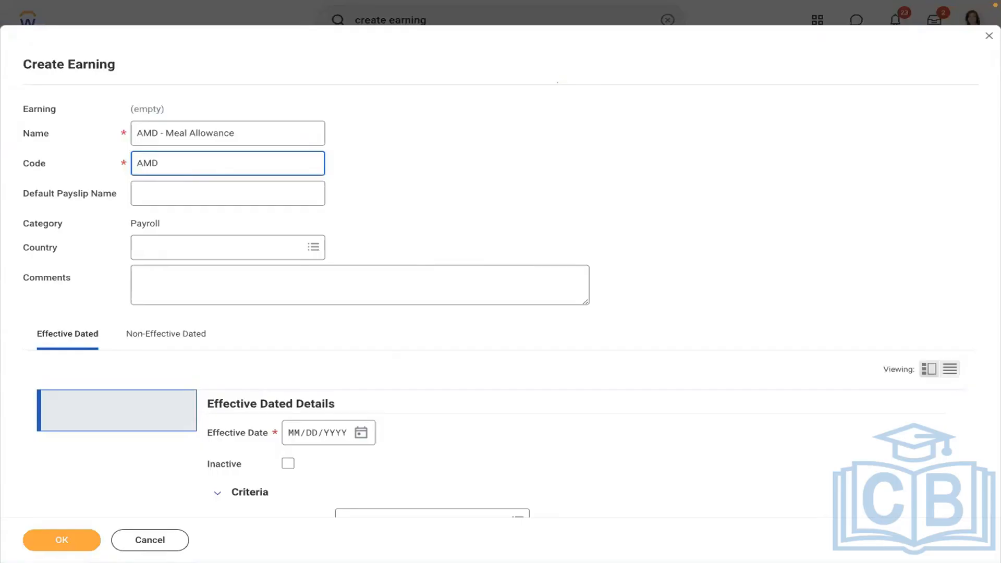
pyautogui.write('MA')
pyautogui.click(177, 198)
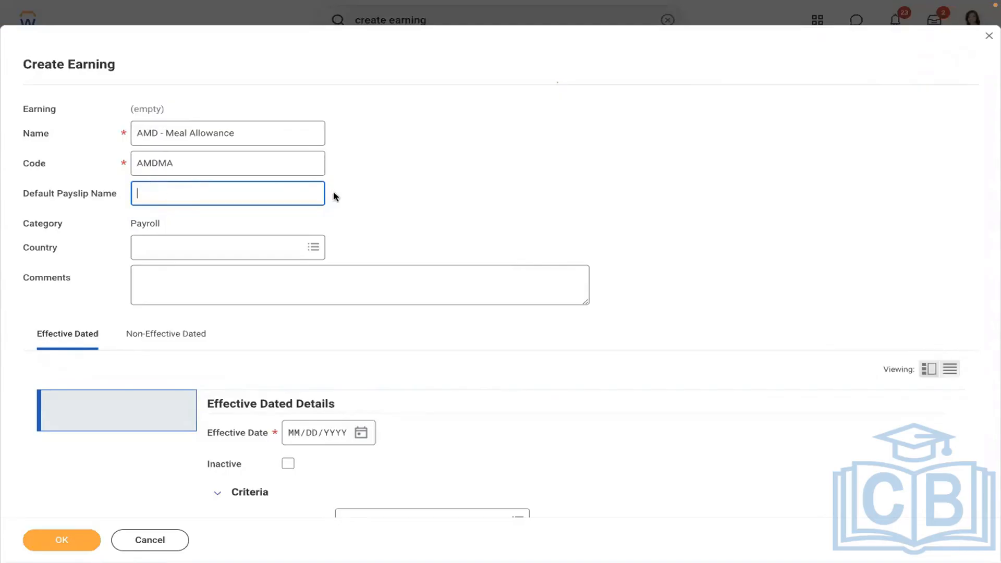
# Review the earning name and enter 'Meal Allowance' as the default payslip name.
pyautogui.click(246, 131)
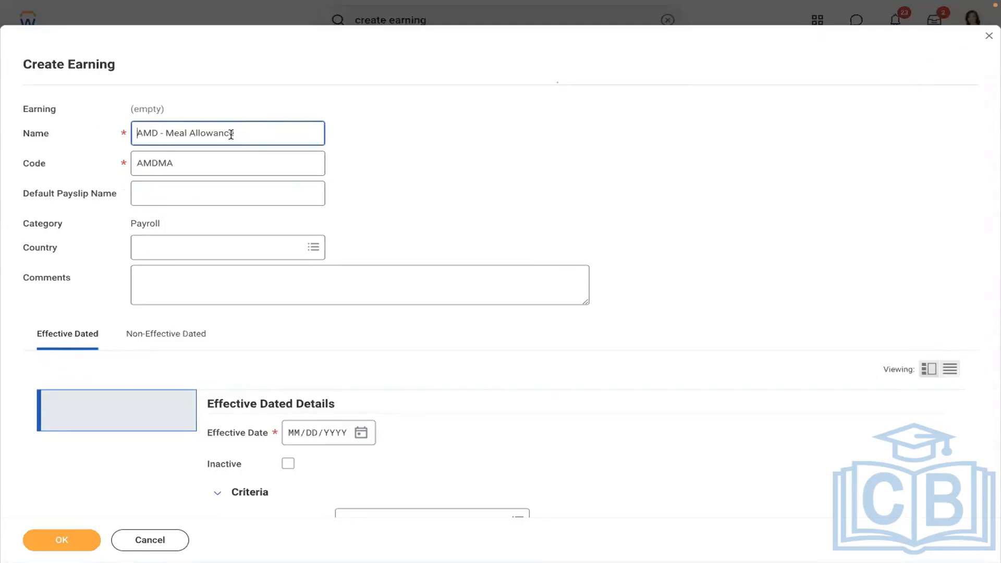
pyautogui.moveTo(256, 131); pyautogui.dragTo(146, 121)
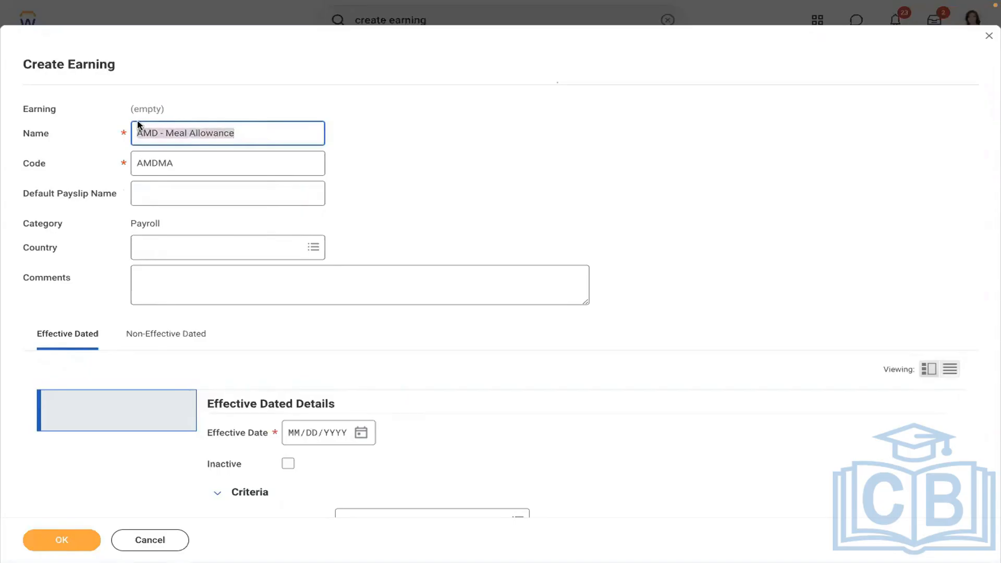
pyautogui.click(160, 200)
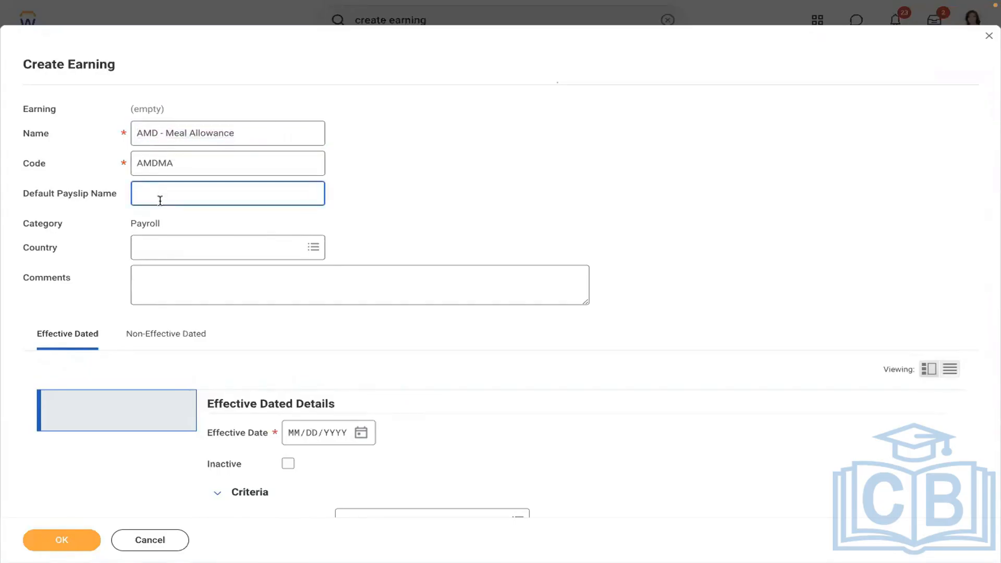
pyautogui.write('Meal Allowance')
pyautogui.moveTo(255, 199); pyautogui.dragTo(99, 189)
pyautogui.moveTo(249, 135); pyautogui.dragTo(90, 115)
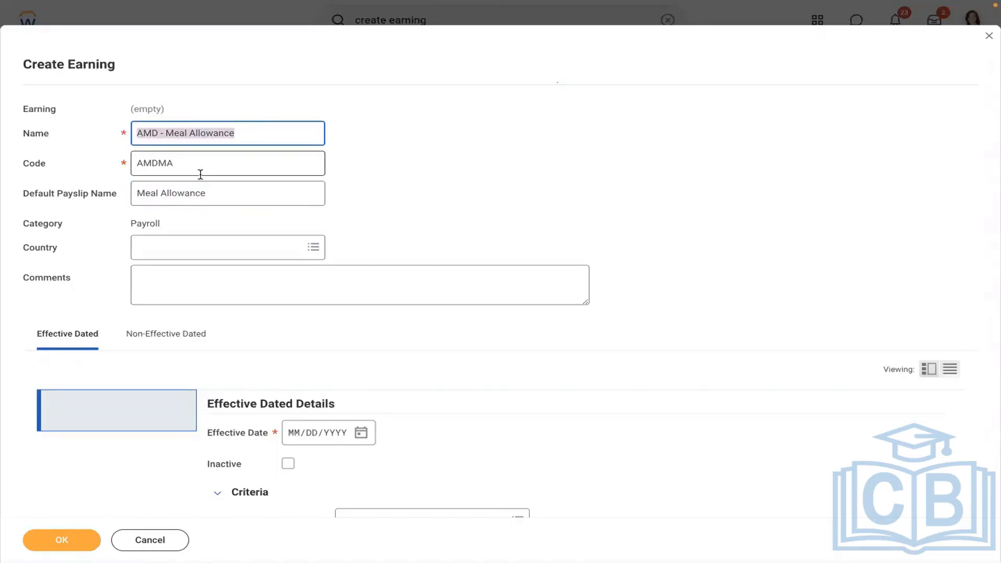
pyautogui.click(232, 134)
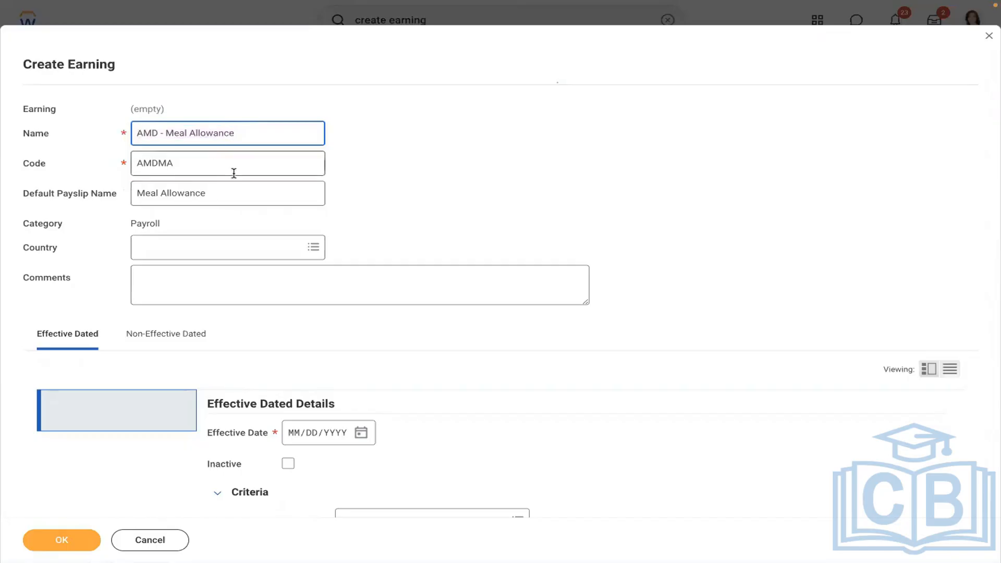
# Clear the default payslip name again, leaving it empty.
pyautogui.doubleClick(204, 193)
pyautogui.click(219, 195)
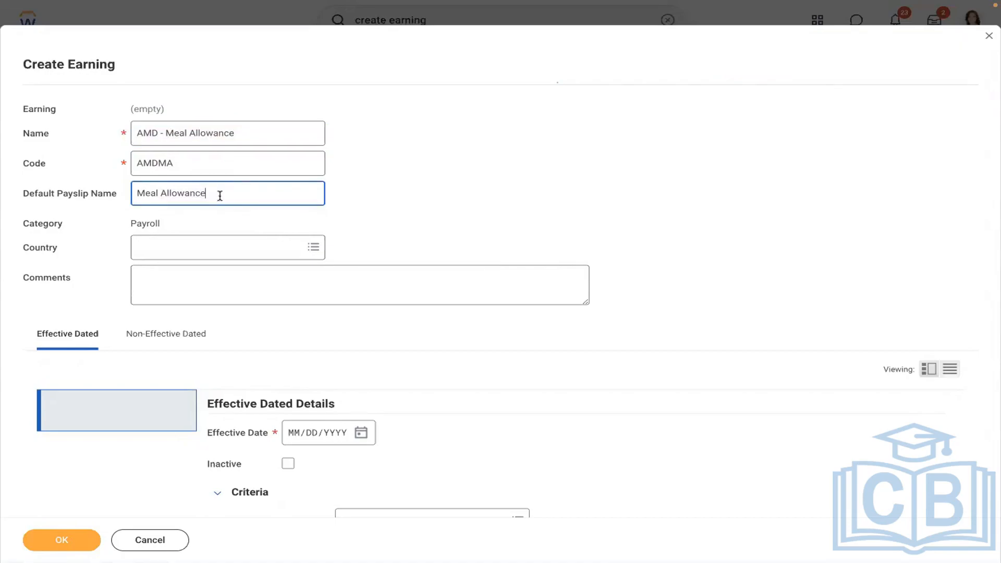
pyautogui.tripleClick(219, 195)
pyautogui.press('BackSpace')
pyautogui.click(235, 131)
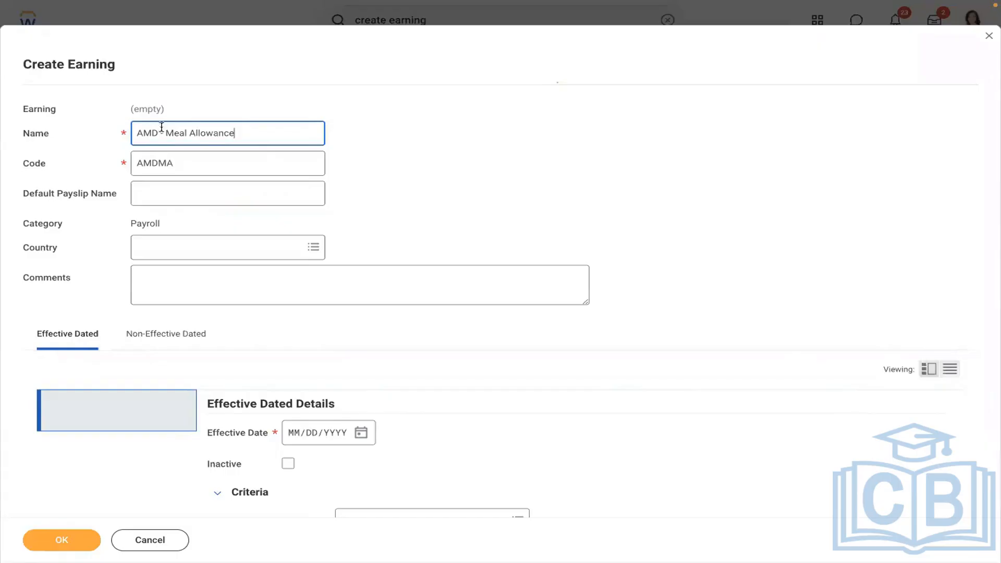
pyautogui.click(308, 108)
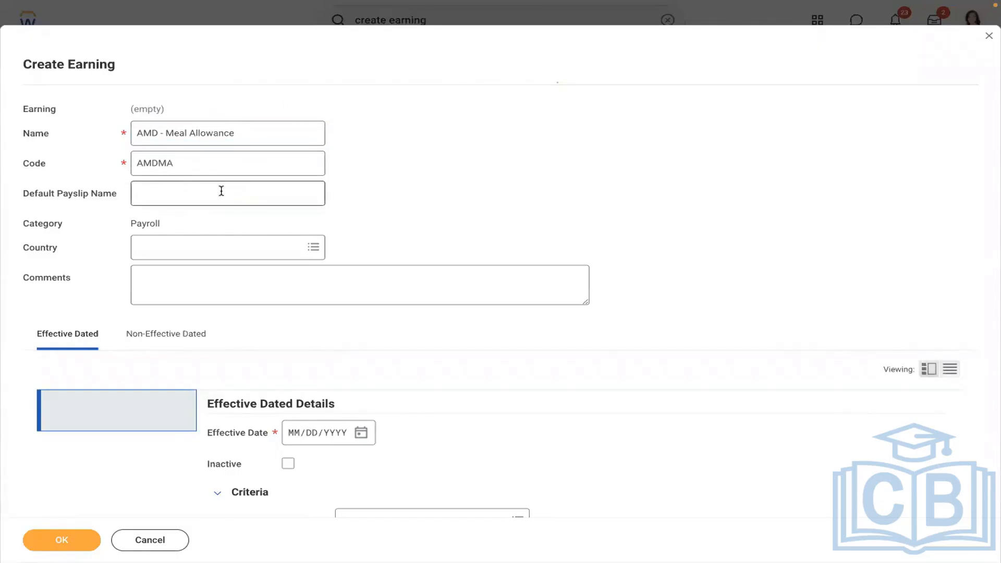
# Set the earning's country to United States of America via a 'us' search.
pyautogui.click(162, 245)
pyautogui.write('us')
pyautogui.press('Return')
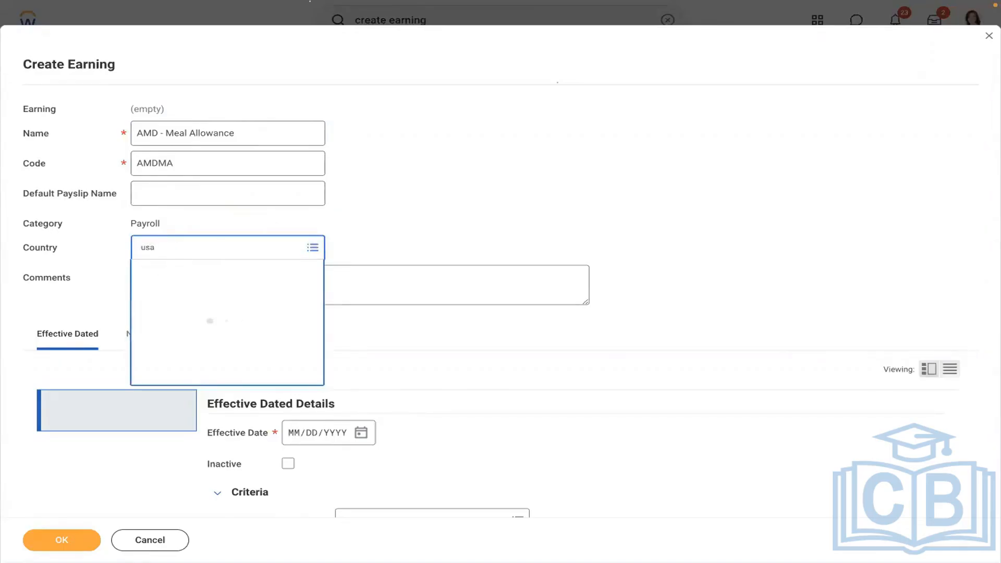
pyautogui.click(403, 372)
# Enter 01/01/2019 as the effective date.
pyautogui.scroll(-4, 403, 375)
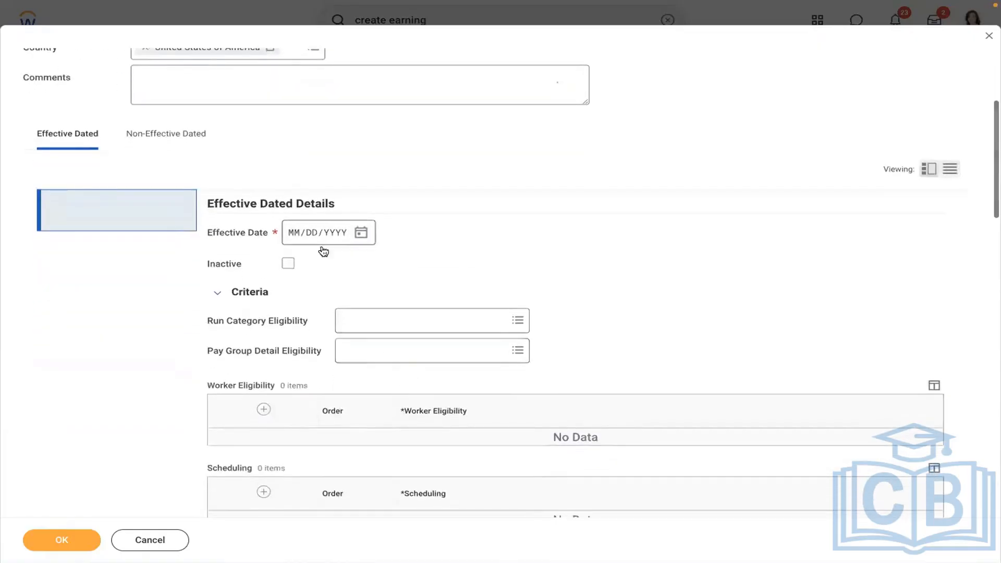
pyautogui.click(293, 231)
pyautogui.write('01/01/')
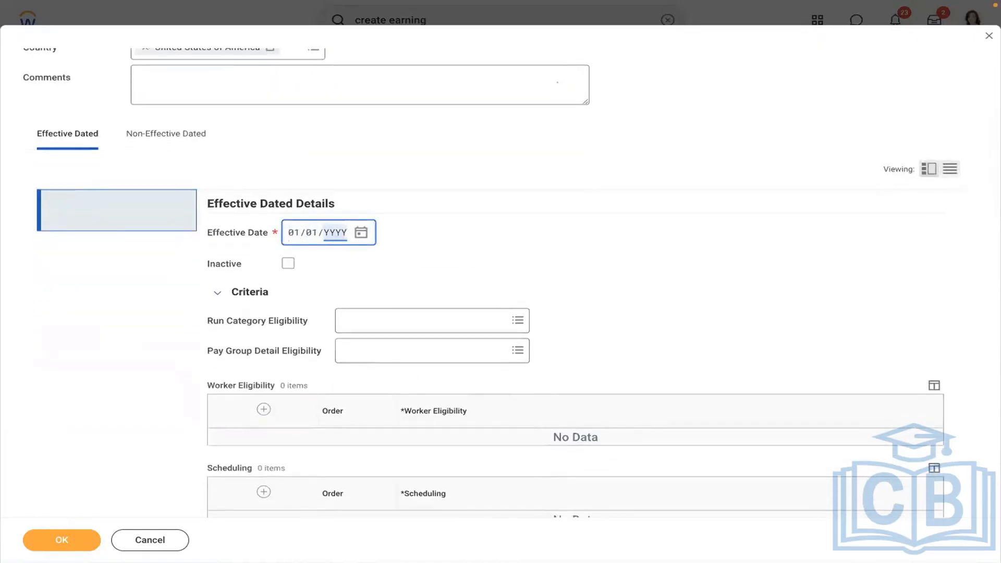
pyautogui.write('2019')
pyautogui.click(517, 213)
# Add Regular to Run Category Eligibility.
pyautogui.scroll(-2, 516, 214)
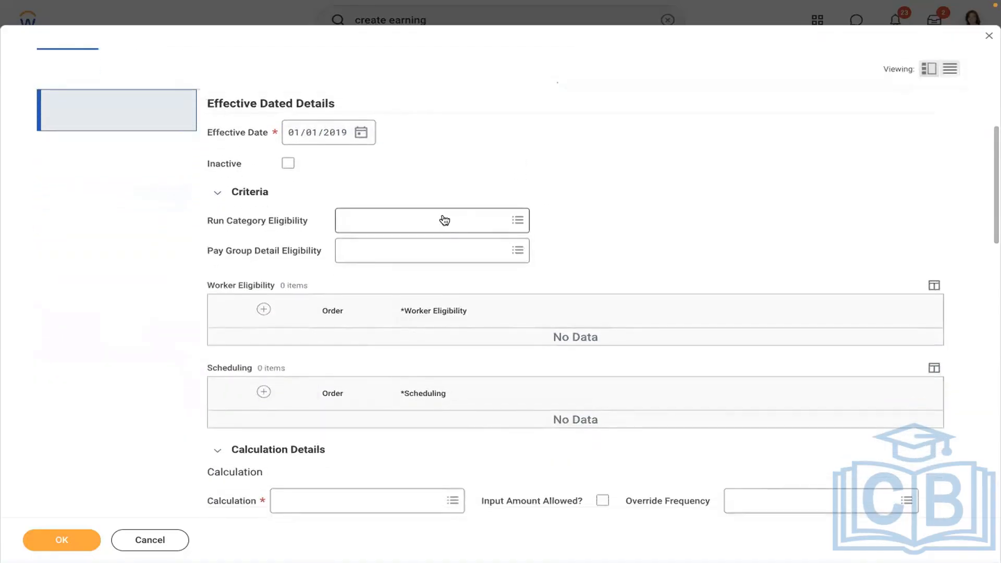
pyautogui.click(444, 219)
pyautogui.write('reg')
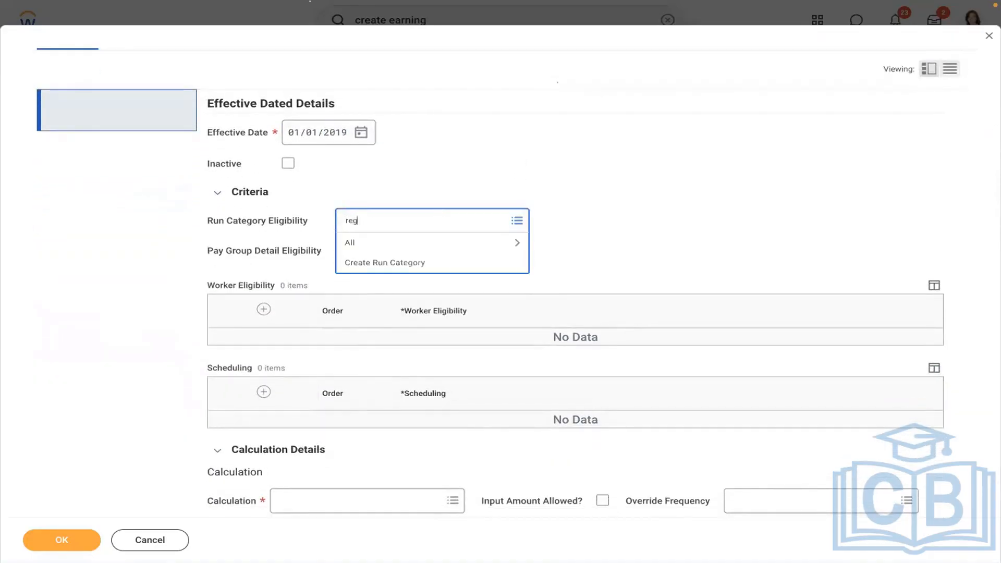
pyautogui.write('ular')
pyautogui.press('Return')
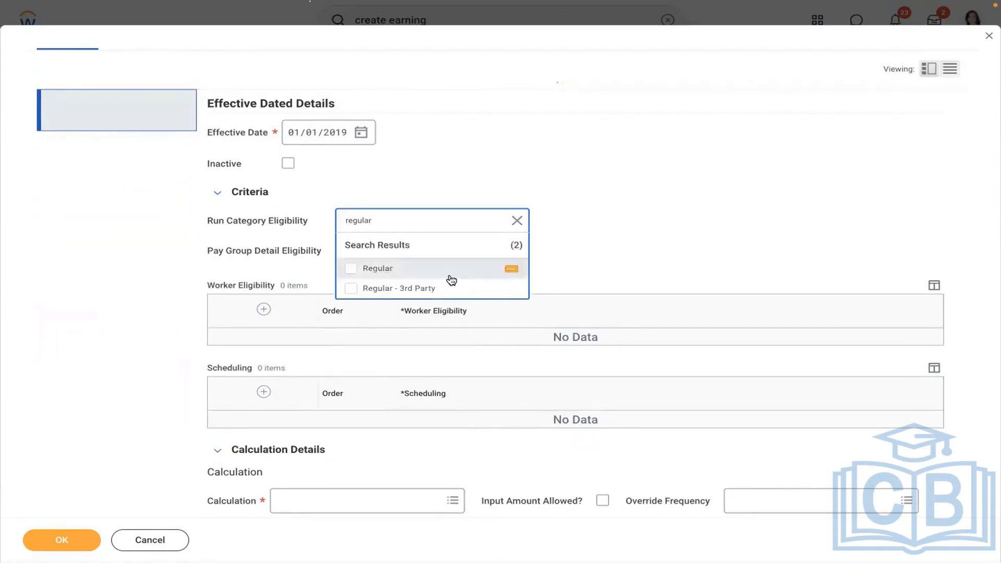
pyautogui.click(385, 267)
pyautogui.click(567, 197)
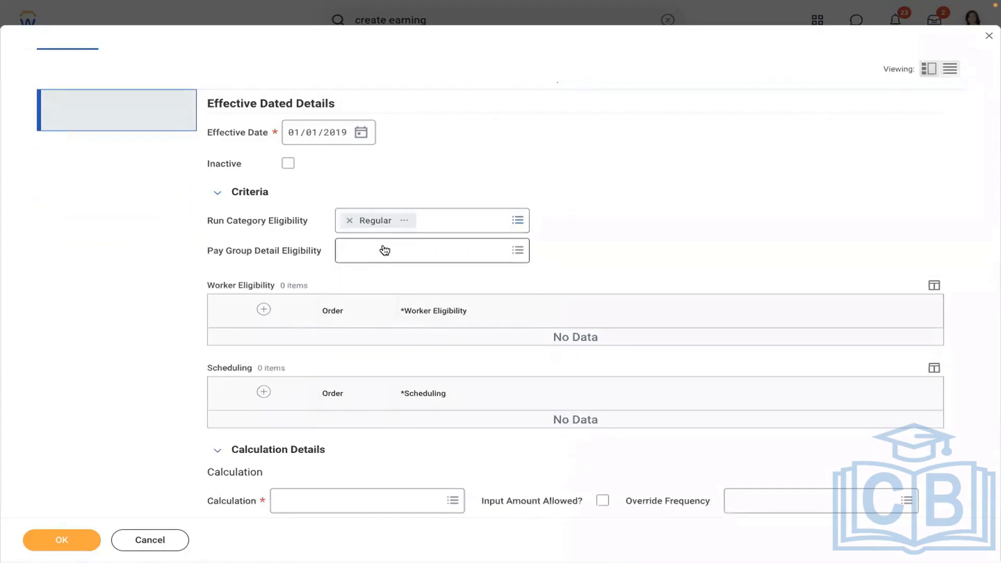
# Check pay group options without choosing, then remove and reselect Regular as the run category.
pyautogui.click(356, 251)
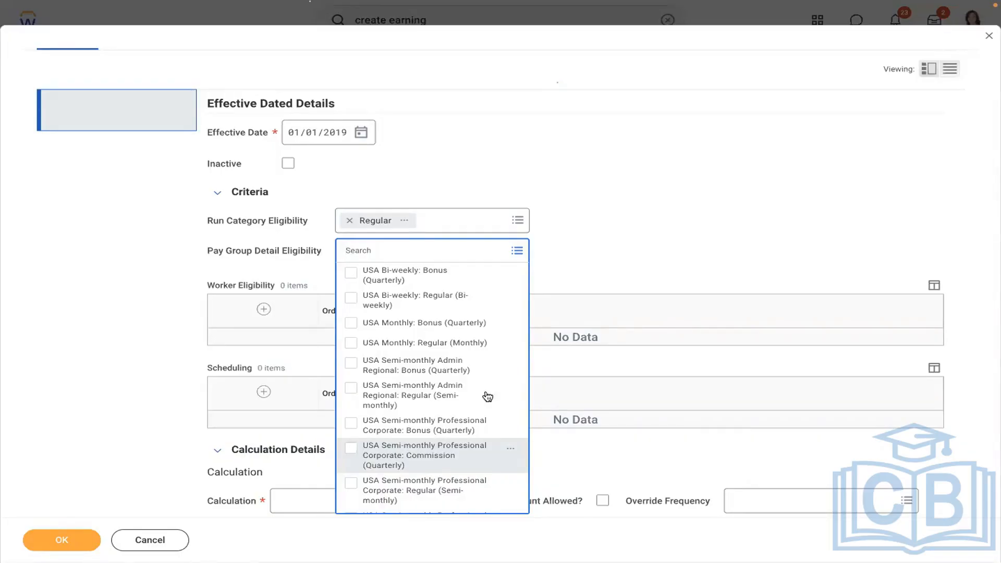
pyautogui.click(685, 176)
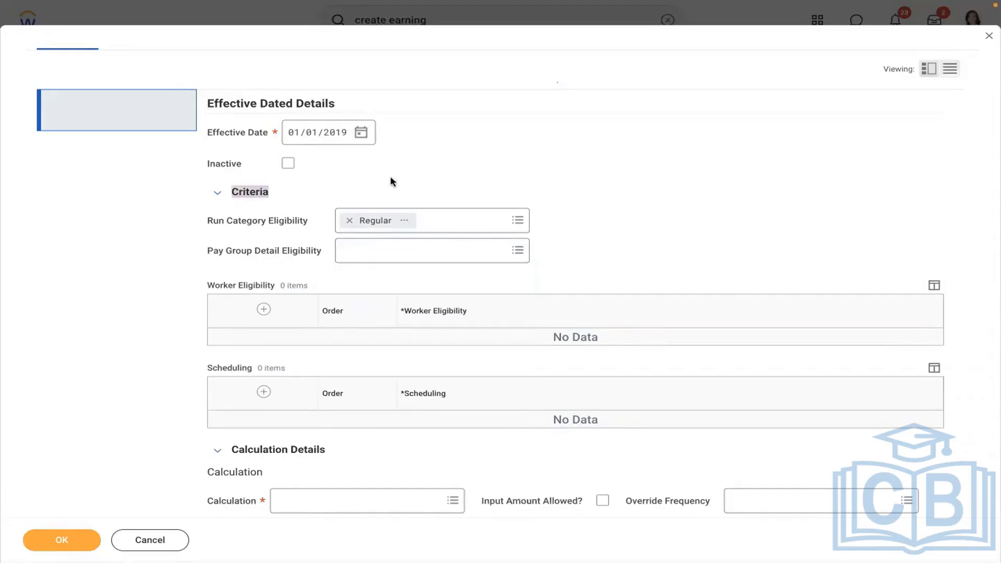
pyautogui.click(349, 221)
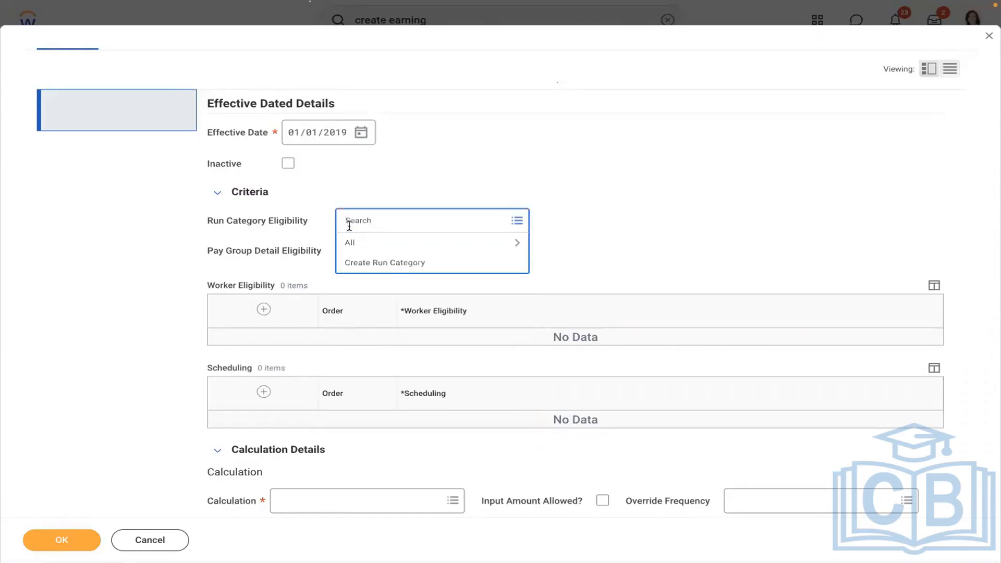
pyautogui.click(375, 242)
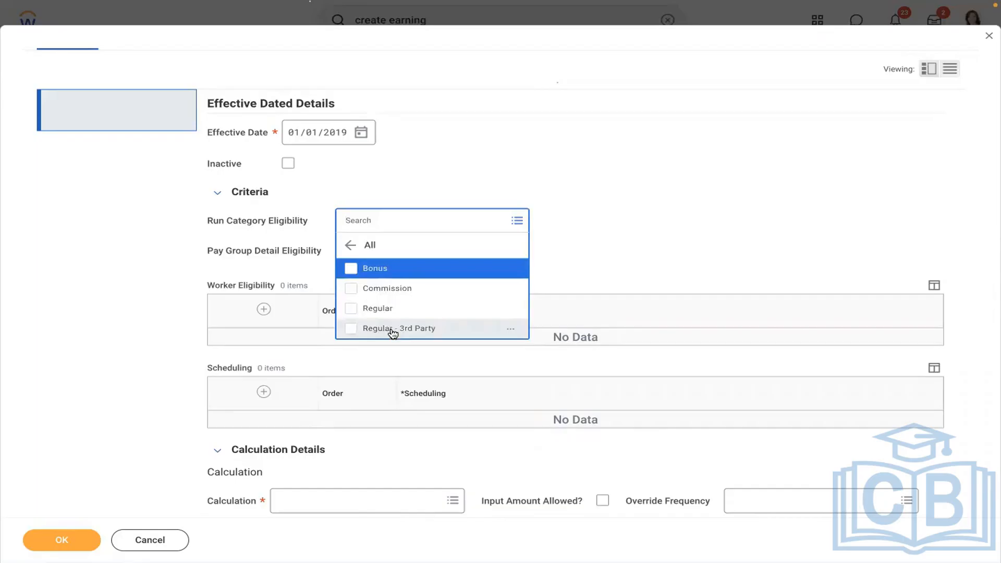
pyautogui.click(607, 213)
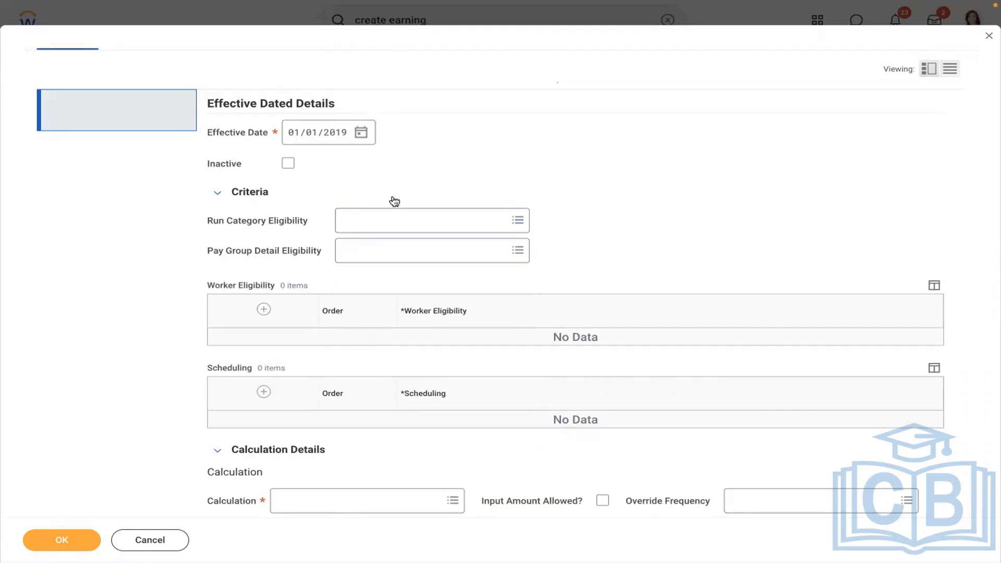
pyautogui.click(376, 227)
pyautogui.click(373, 246)
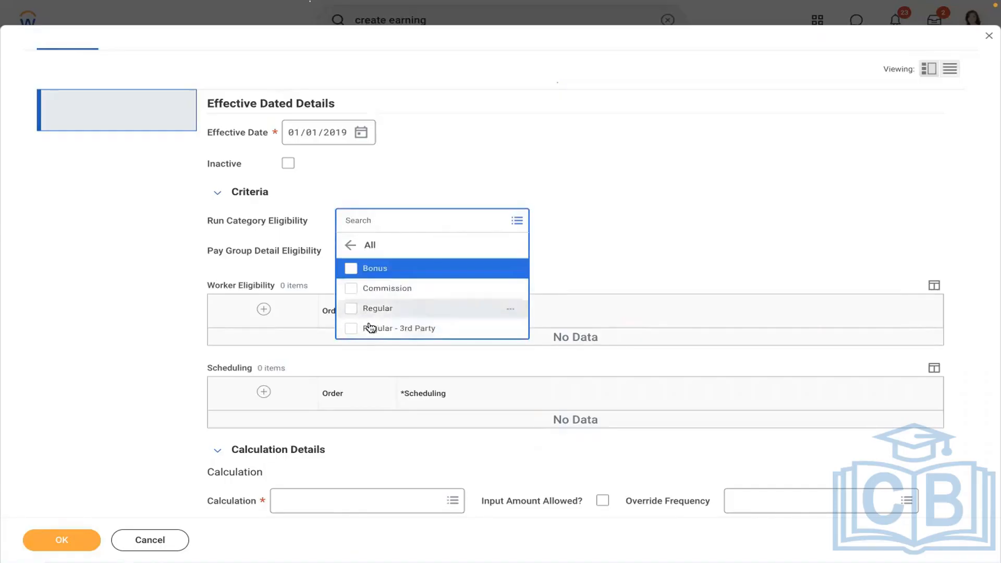
pyautogui.click(367, 308)
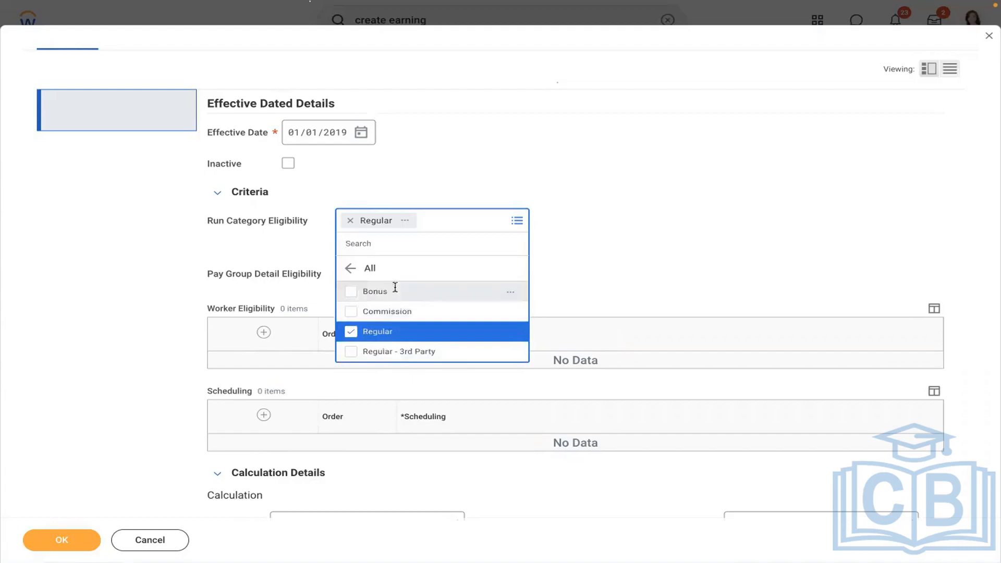
pyautogui.click(636, 168)
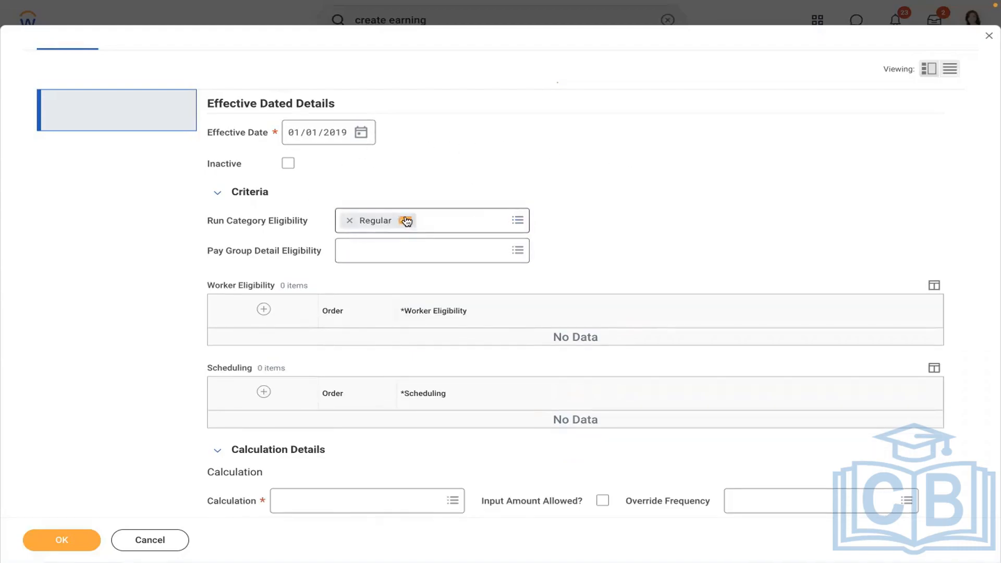
pyautogui.click(404, 220)
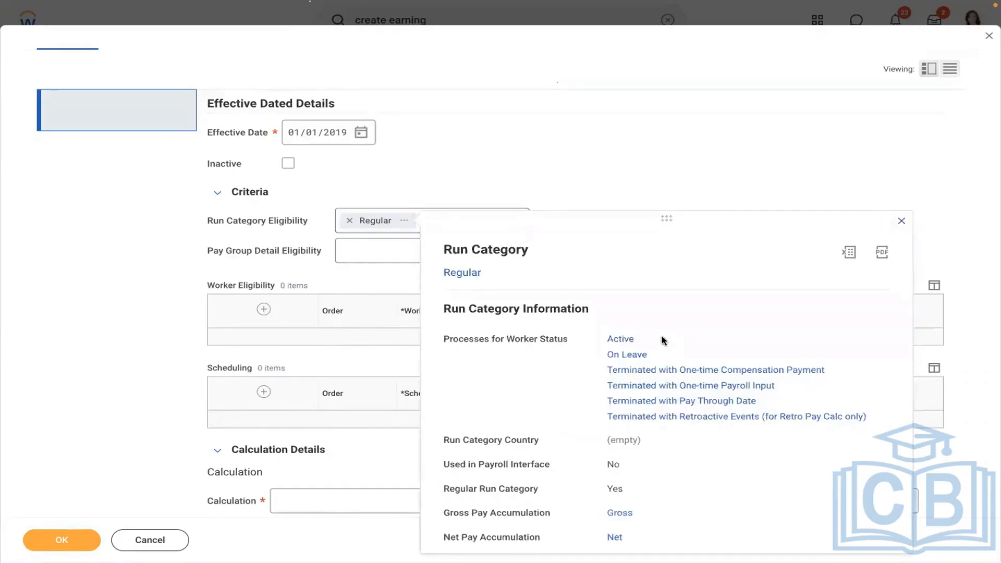
pyautogui.moveTo(665, 340); pyautogui.dragTo(597, 341)
pyautogui.moveTo(648, 533); pyautogui.dragTo(624, 515)
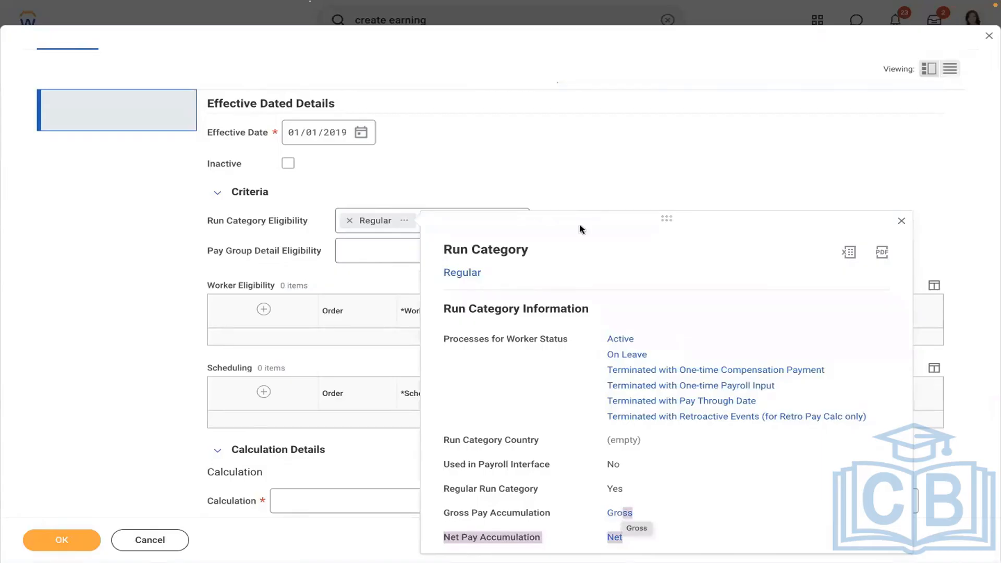
pyautogui.click(563, 167)
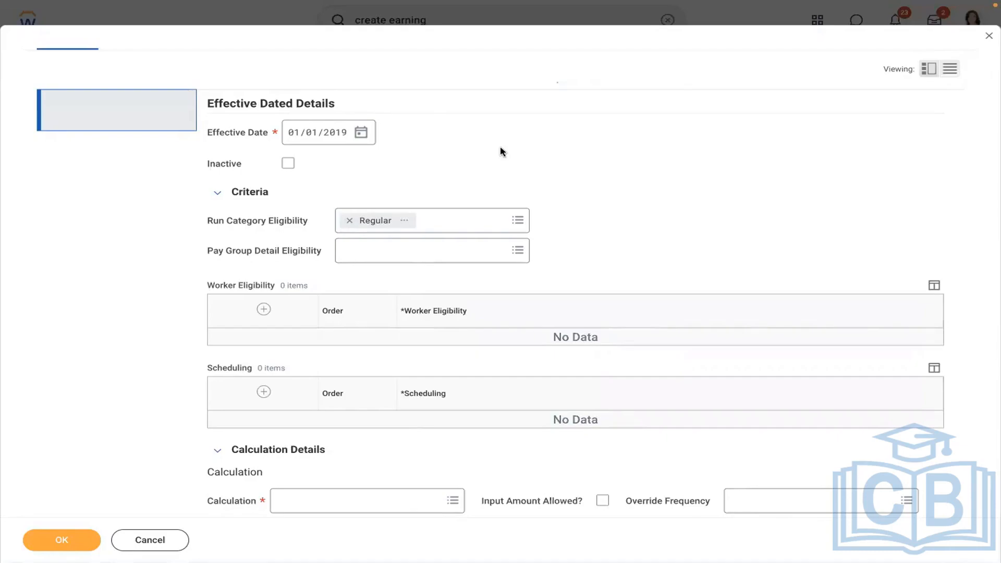
# Add, then remove, the Admin Regional semi-monthly regular pay group in Pay Group Detail Eligibility.
pyautogui.click(412, 252)
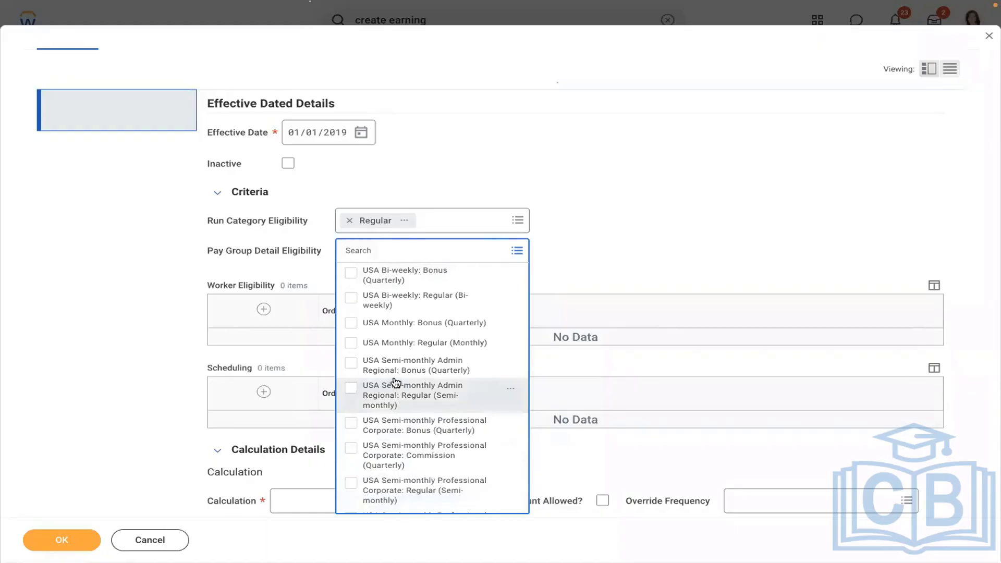
pyautogui.click(404, 395)
pyautogui.click(635, 193)
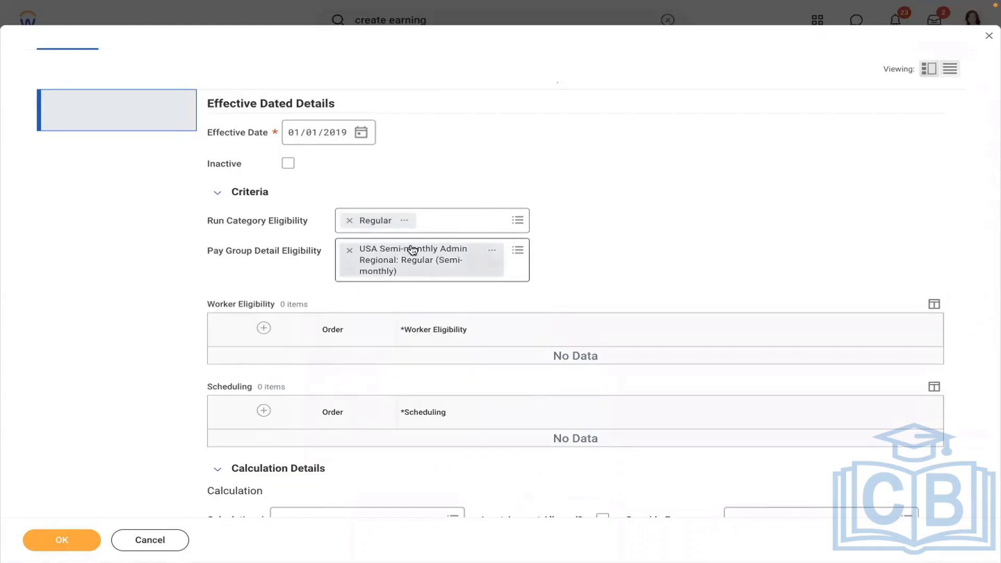
pyautogui.click(350, 251)
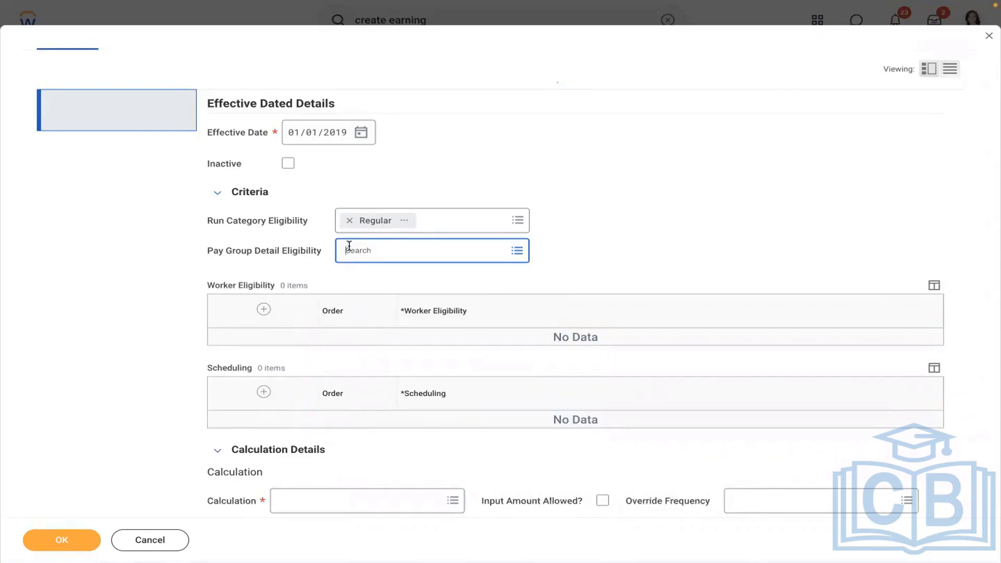
pyautogui.click(349, 245)
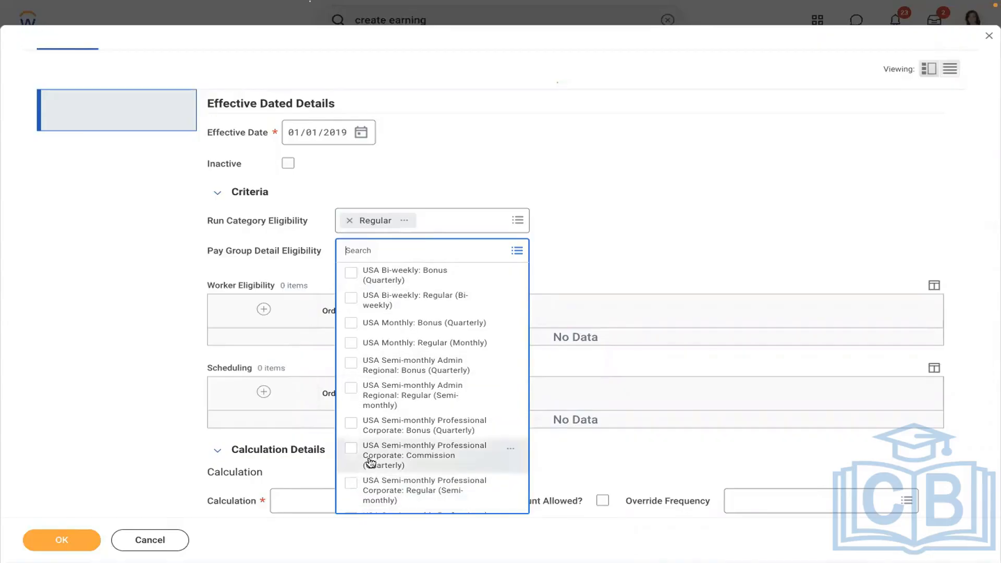
pyautogui.click(560, 243)
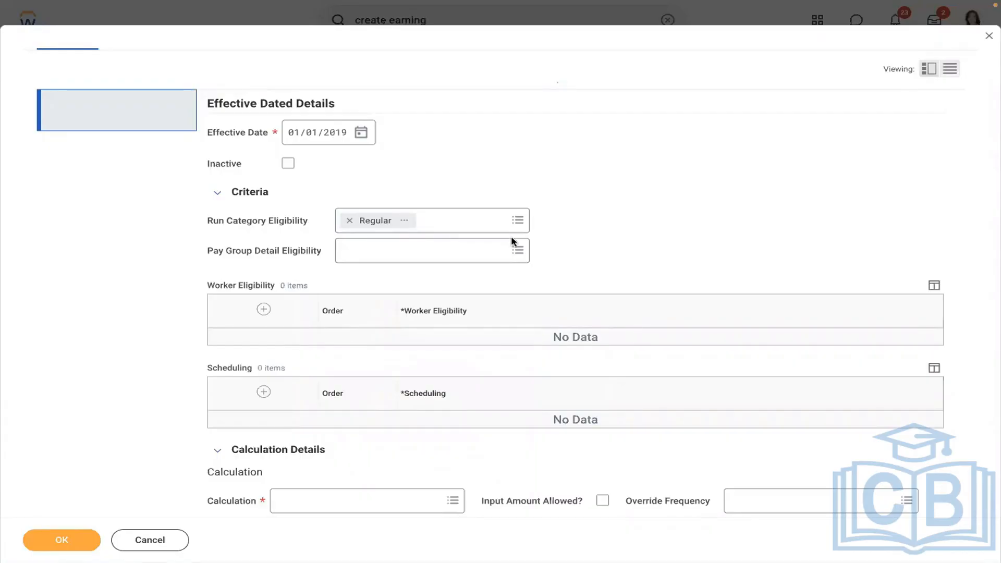
# Add and remove the Professional Corporate semi-monthly regular pay group, then add a blank Worker Eligibility row.
pyautogui.click(377, 250)
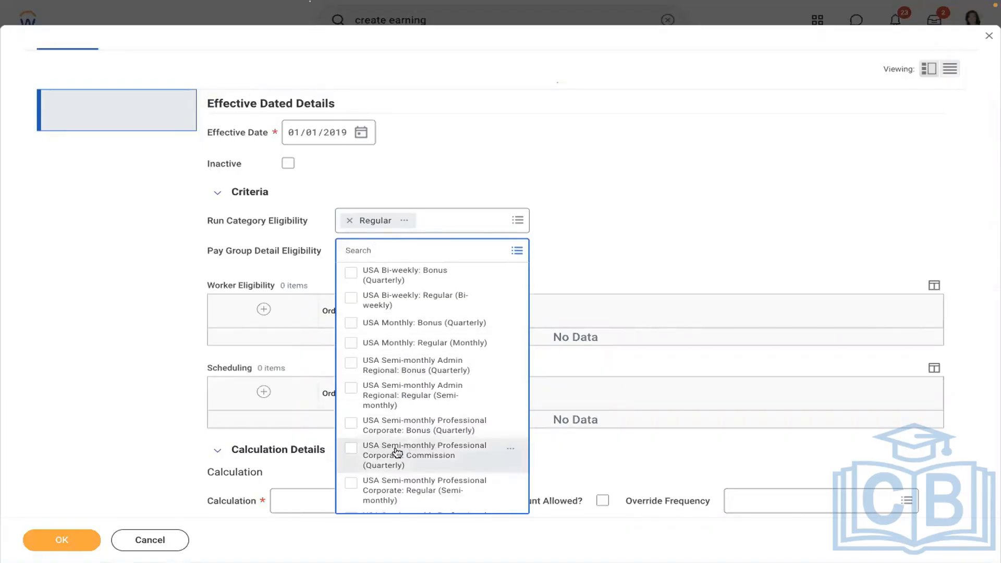
pyautogui.click(402, 488)
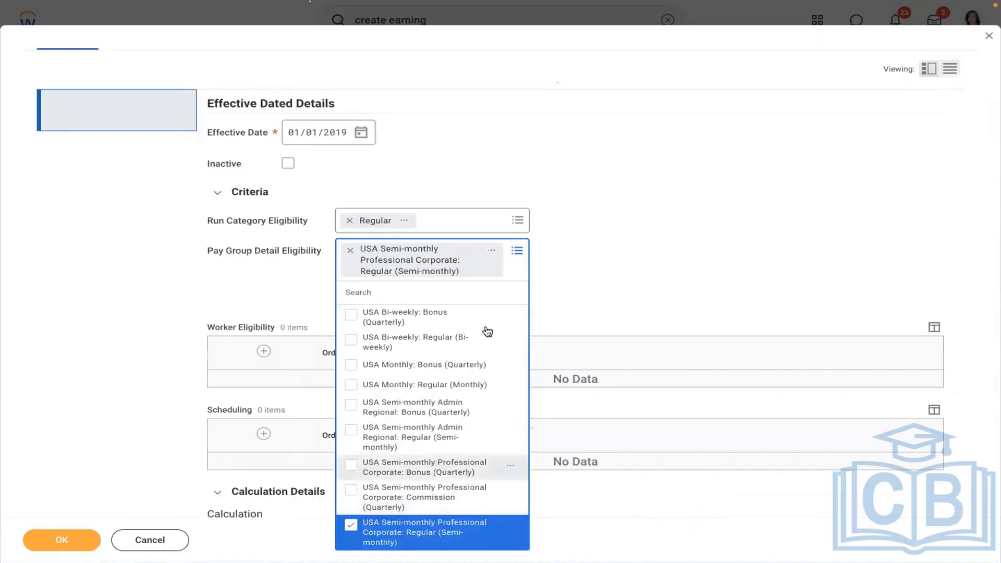
pyautogui.click(592, 214)
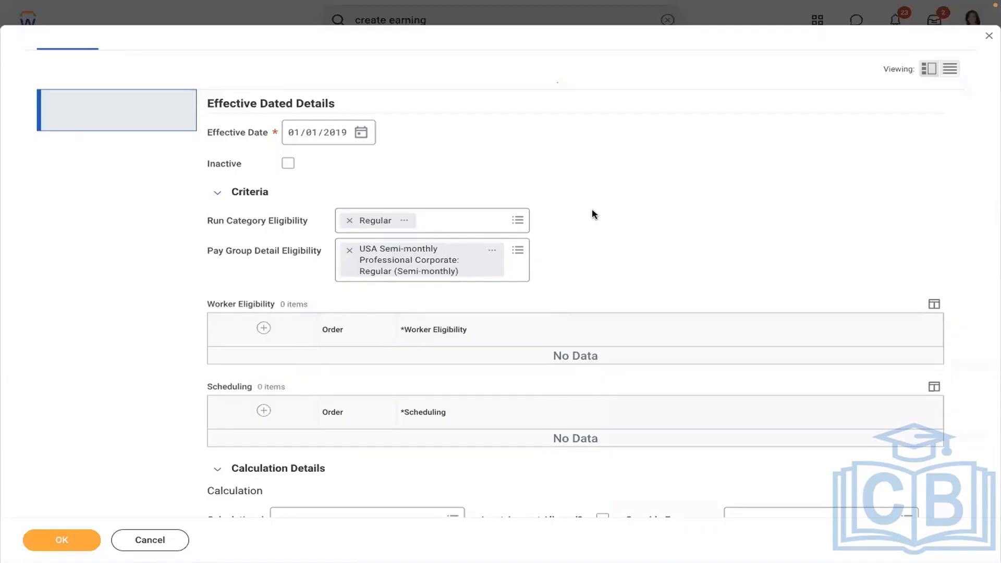
pyautogui.click(349, 253)
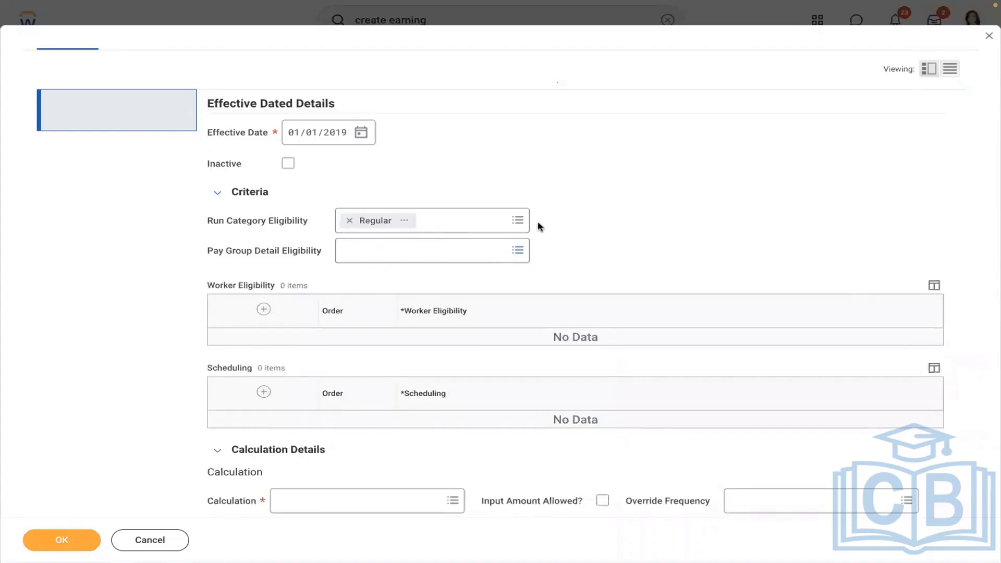
pyautogui.click(263, 310)
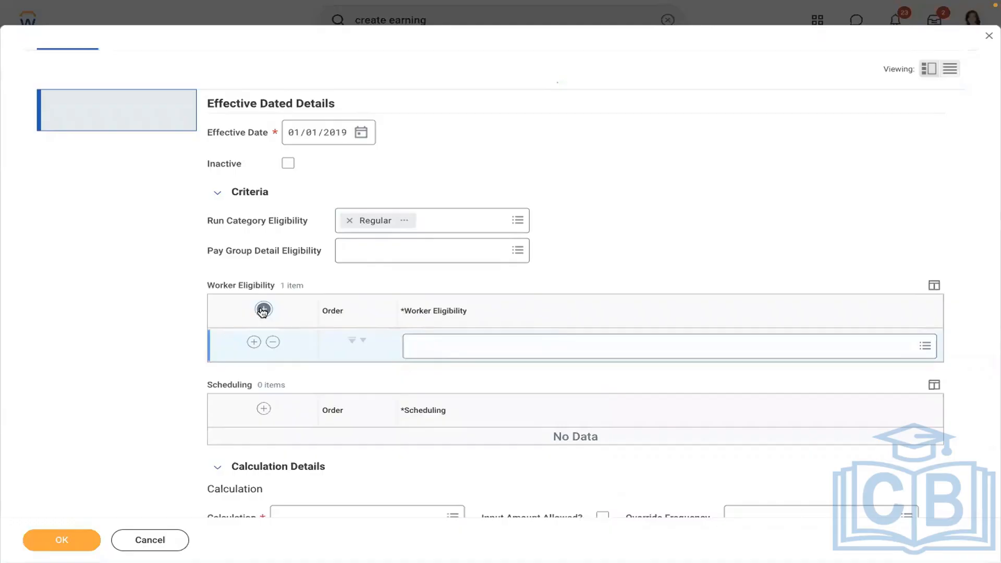
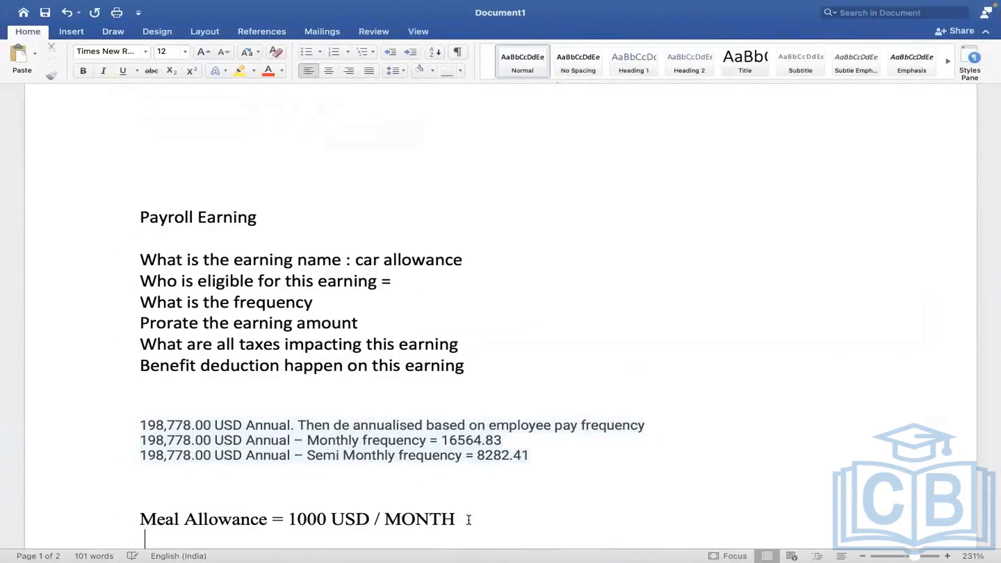
# Add the Word note 'compensation plan = meal allowance eligible for this earning' below Meal Allowance.
pyautogui.press('Return')
pyautogui.press('Return')
pyautogui.press('Return')
pyautogui.press('Return')
pyautogui.press('Return')
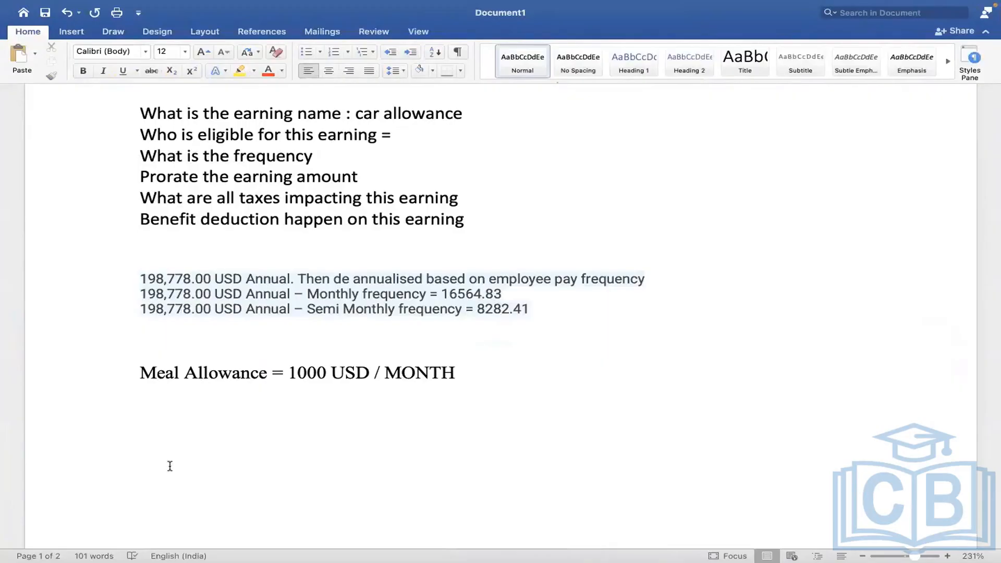
pyautogui.click(170, 465)
pyautogui.write('compe')
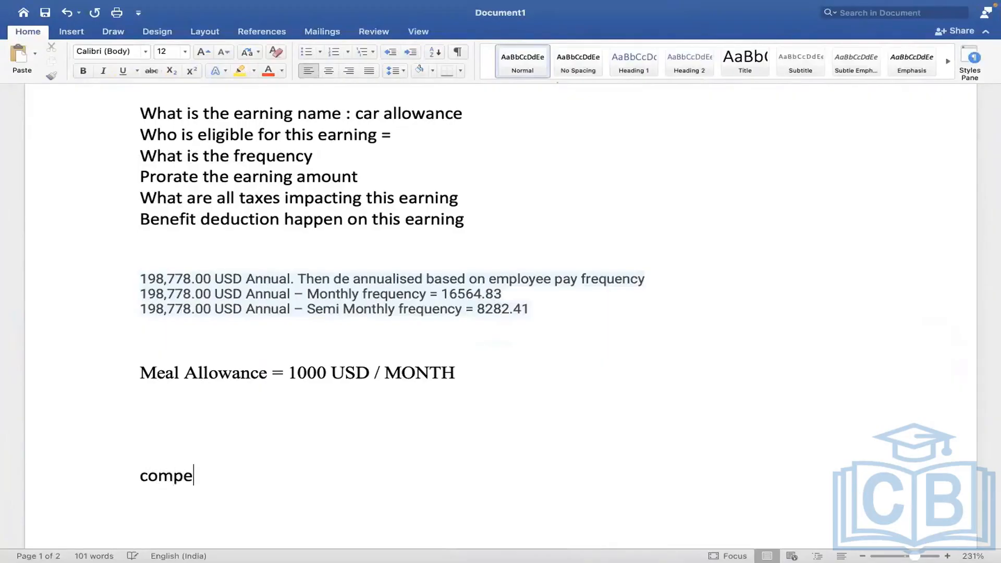
pyautogui.write('nsation pl')
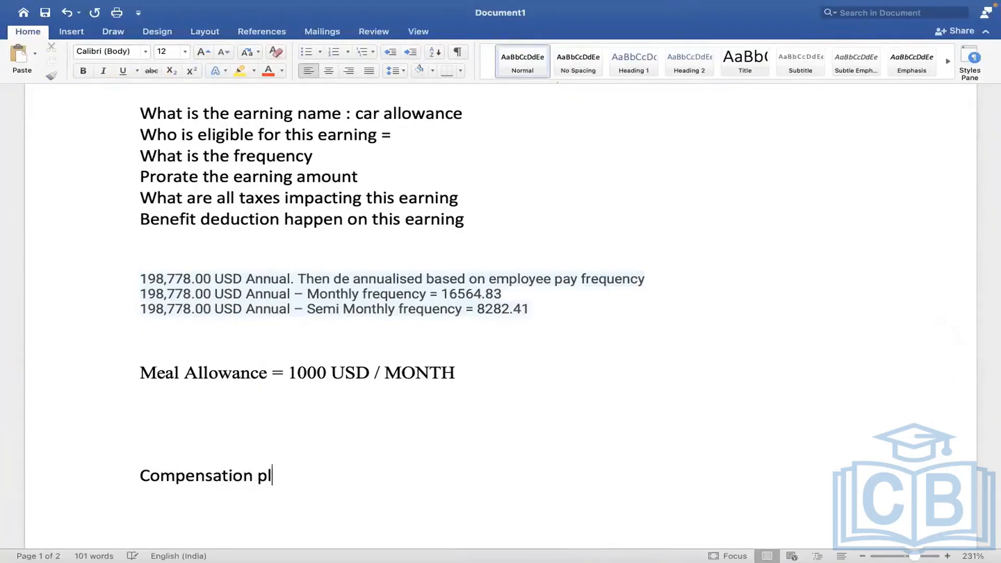
pyautogui.write('an = meal')
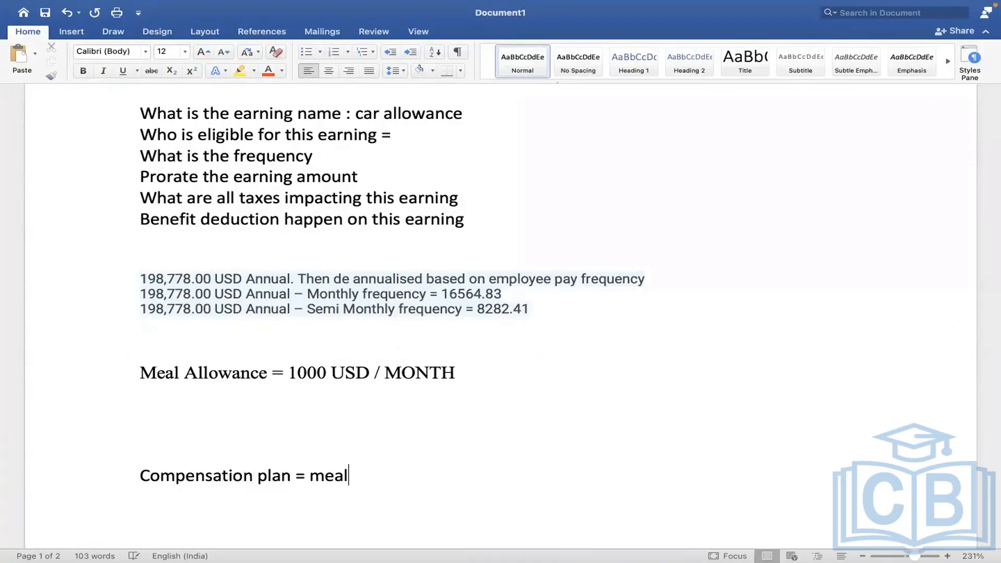
pyautogui.write(' allowance ')
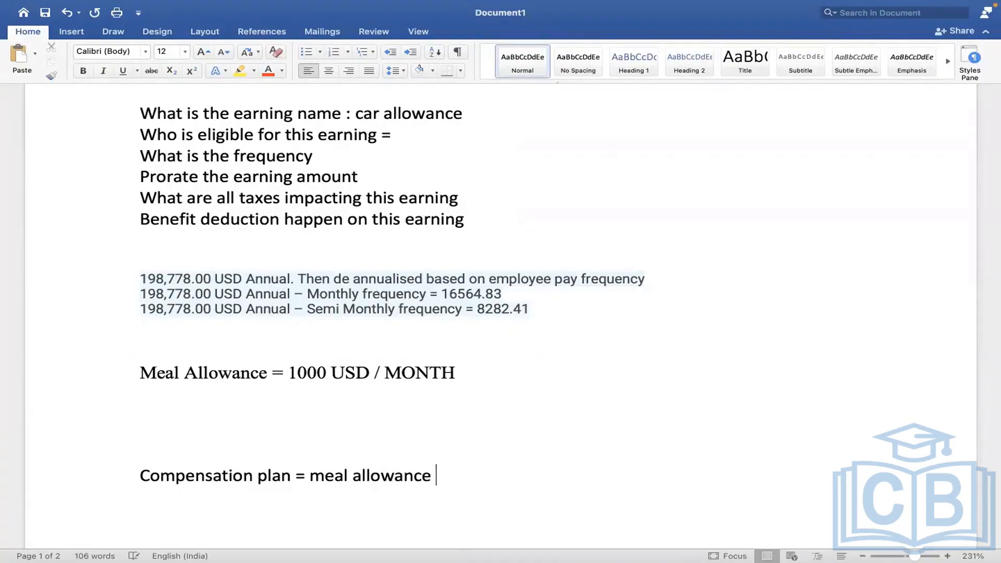
pyautogui.write('eligible fo')
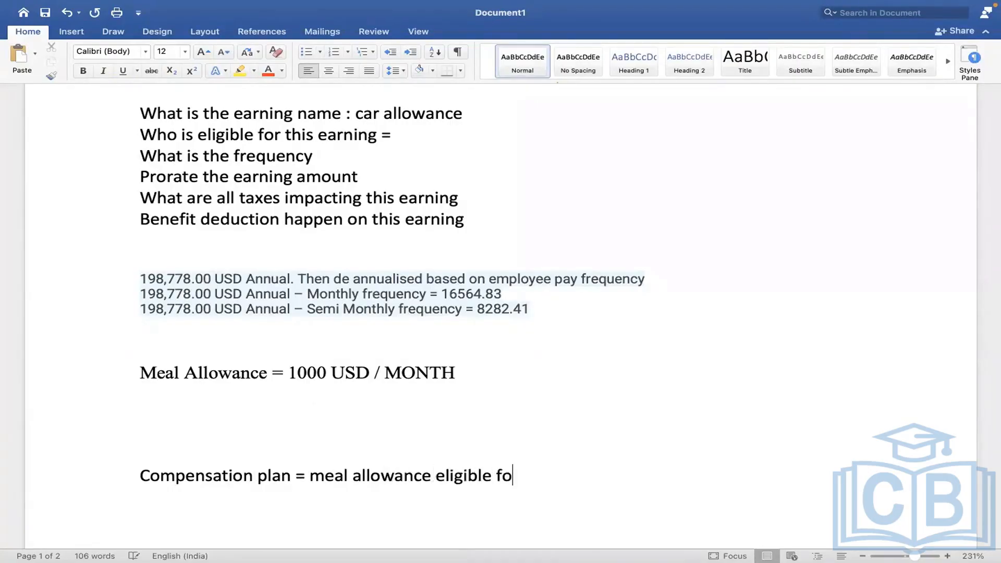
pyautogui.write('r this earning')
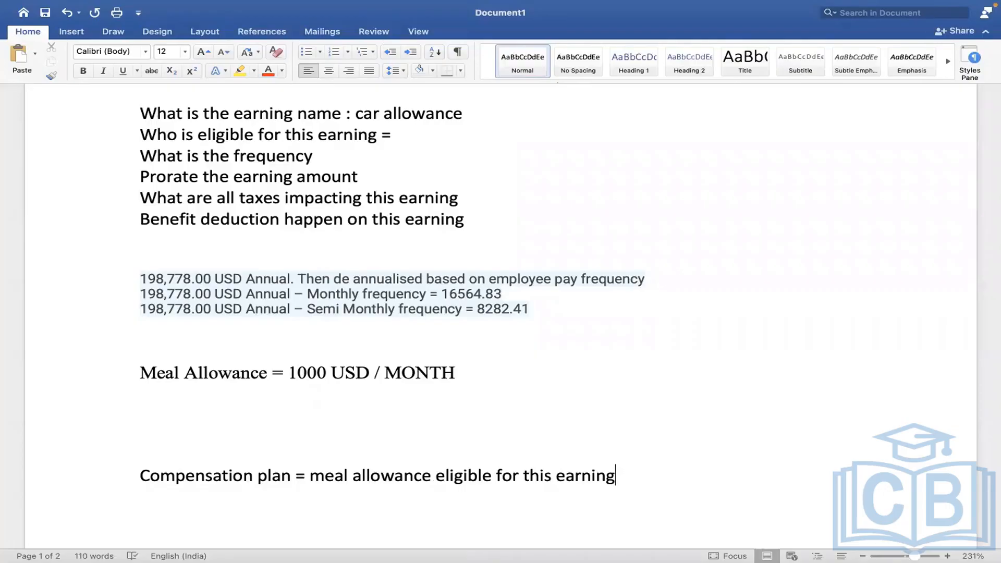
pyautogui.hotkey('ctrl', 'Right')
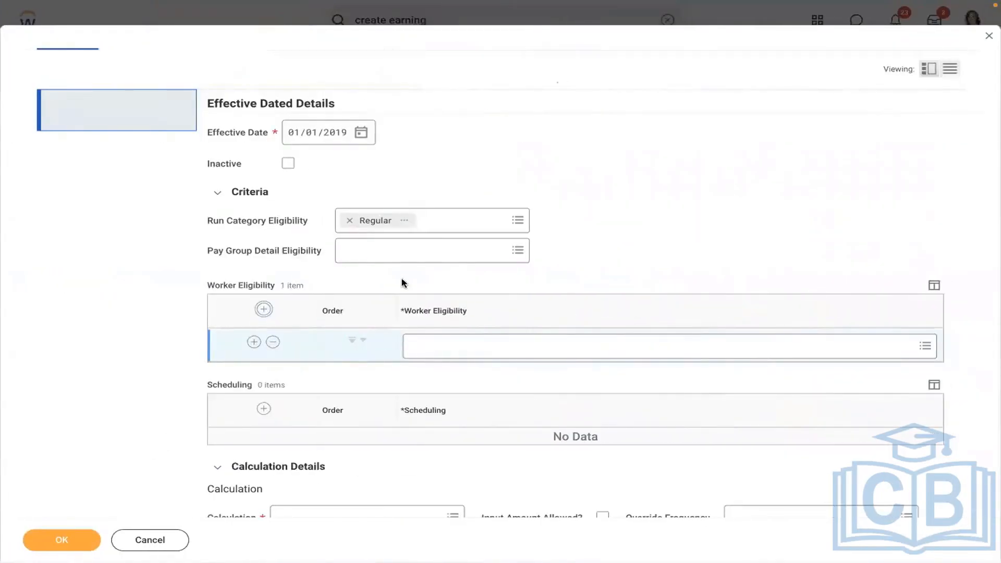
# Select the USA Semi-monthly Professional Corporate: Regular (Semi-monthly) pay group and review its details.
pyautogui.click(378, 254)
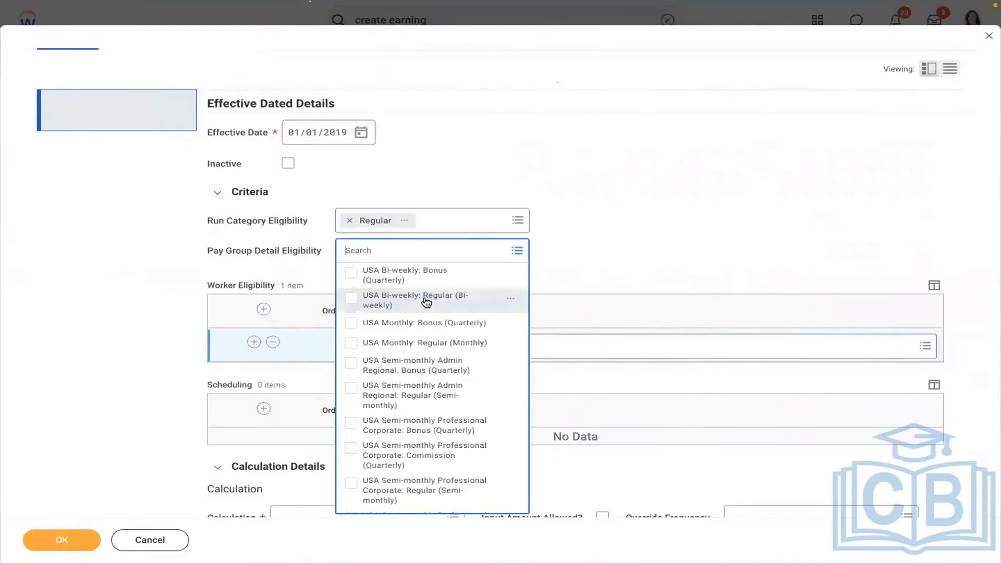
pyautogui.click(402, 485)
pyautogui.click(543, 197)
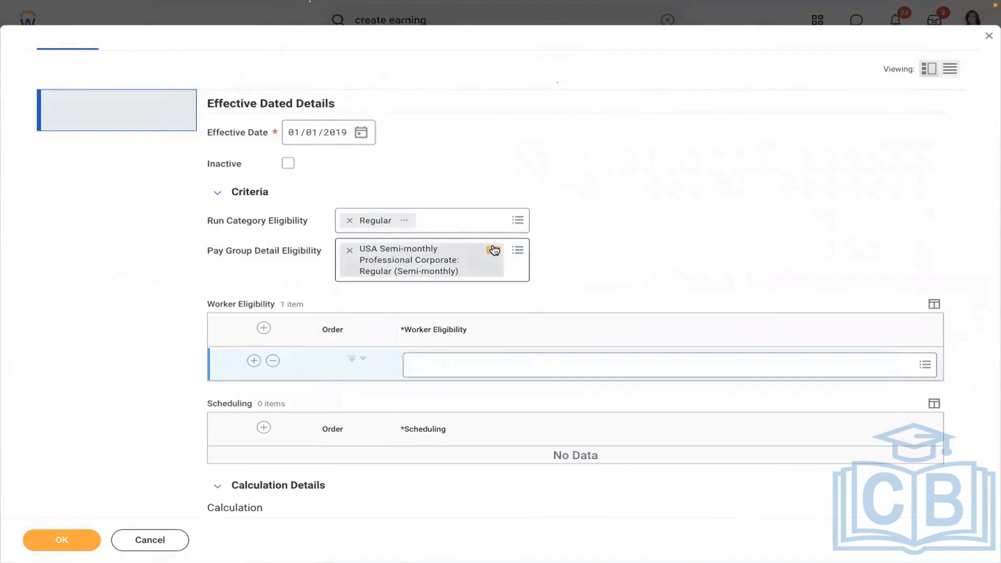
pyautogui.click(493, 250)
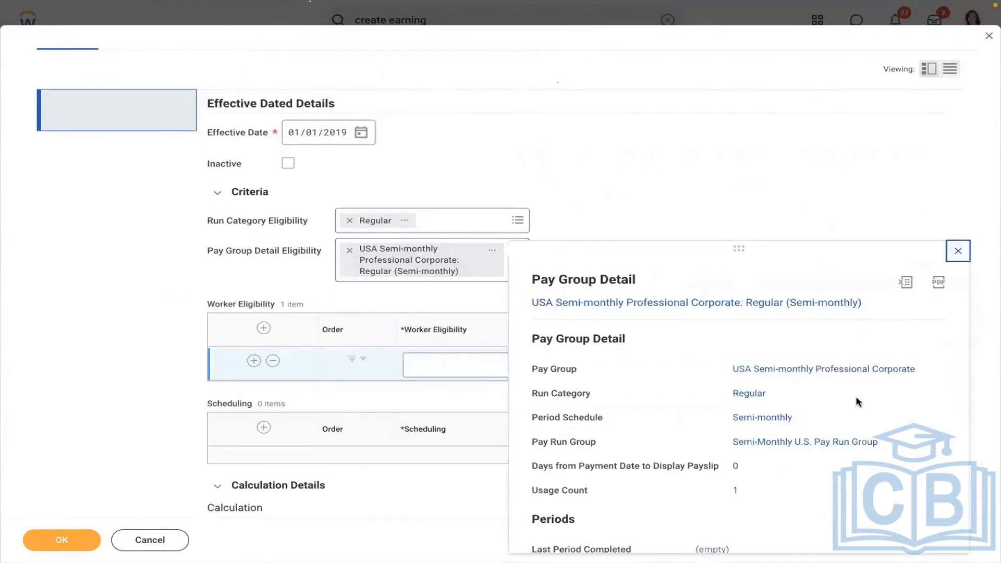
pyautogui.scroll(-2, 860, 405)
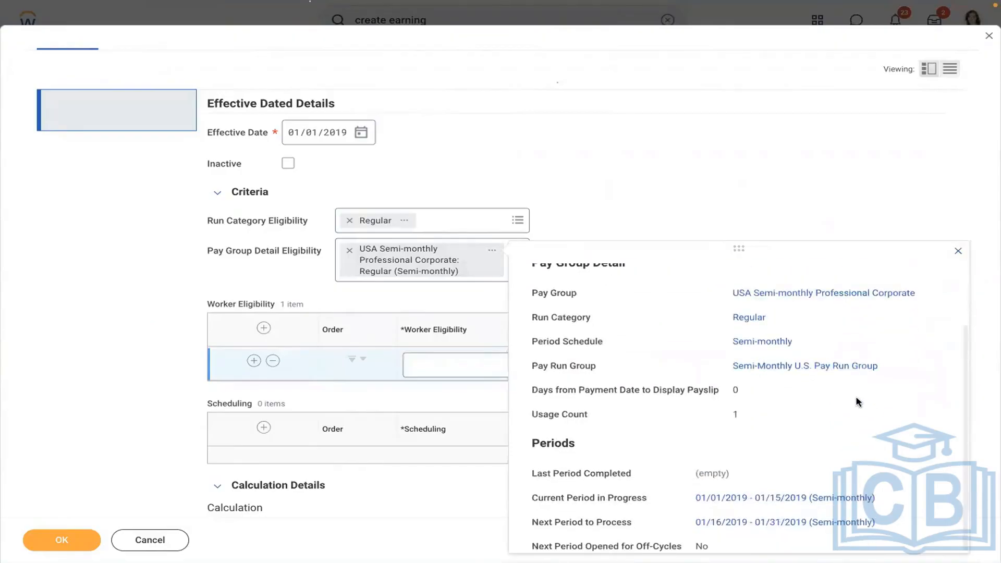
pyautogui.click(580, 226)
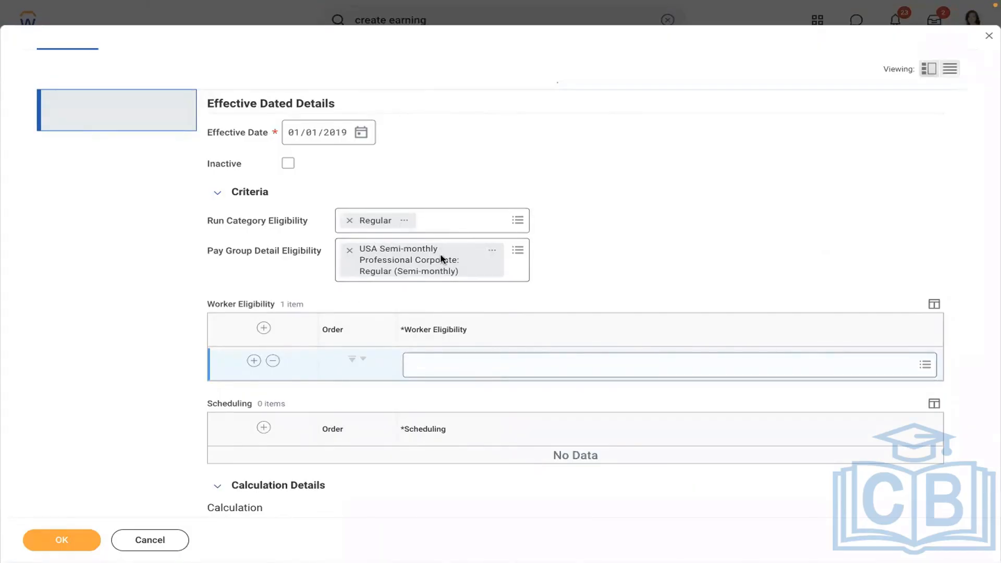
# Replace the Worker Eligibility row and remove the pay group eligibility restriction.
pyautogui.click(273, 361)
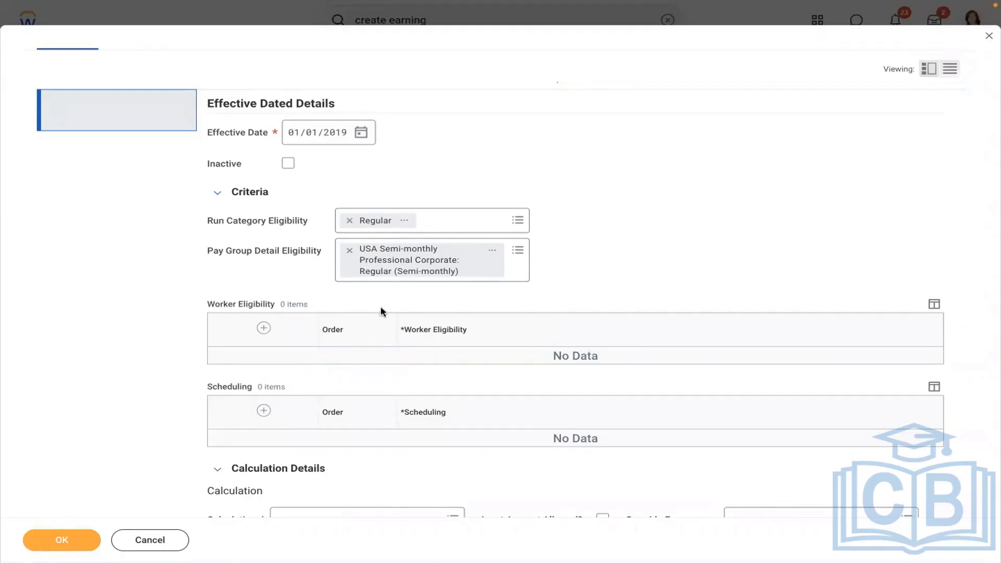
pyautogui.click(264, 328)
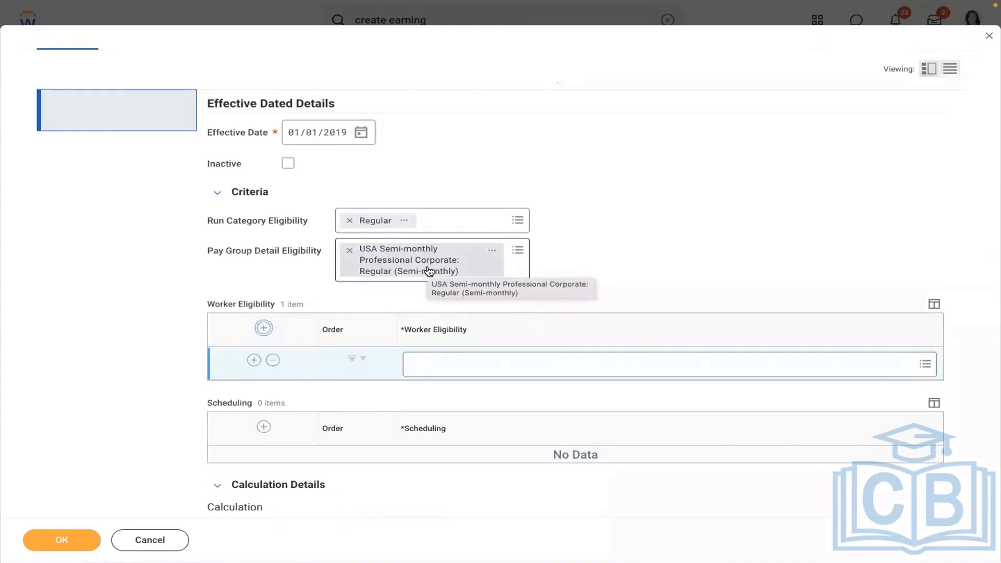
pyautogui.click(444, 363)
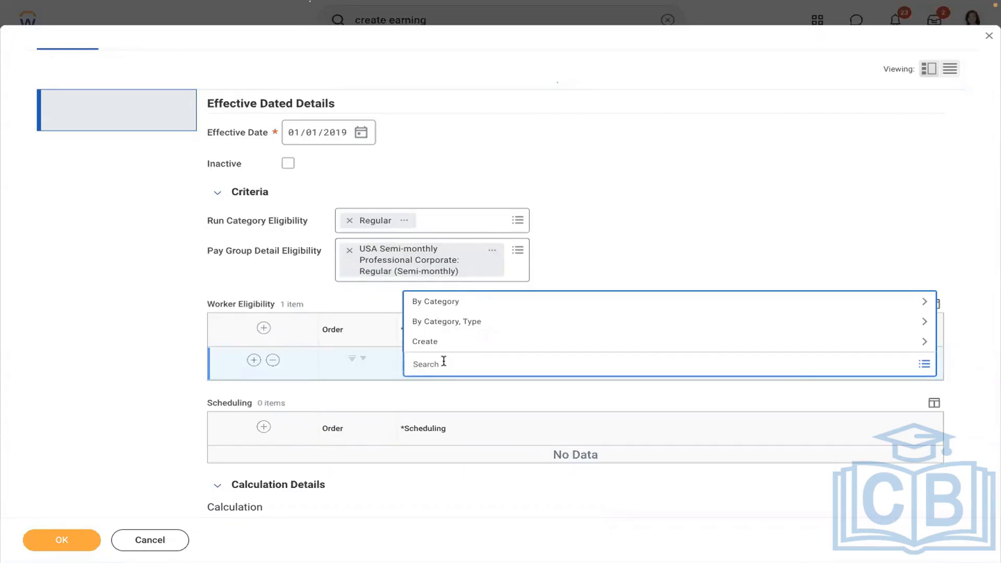
pyautogui.click(349, 253)
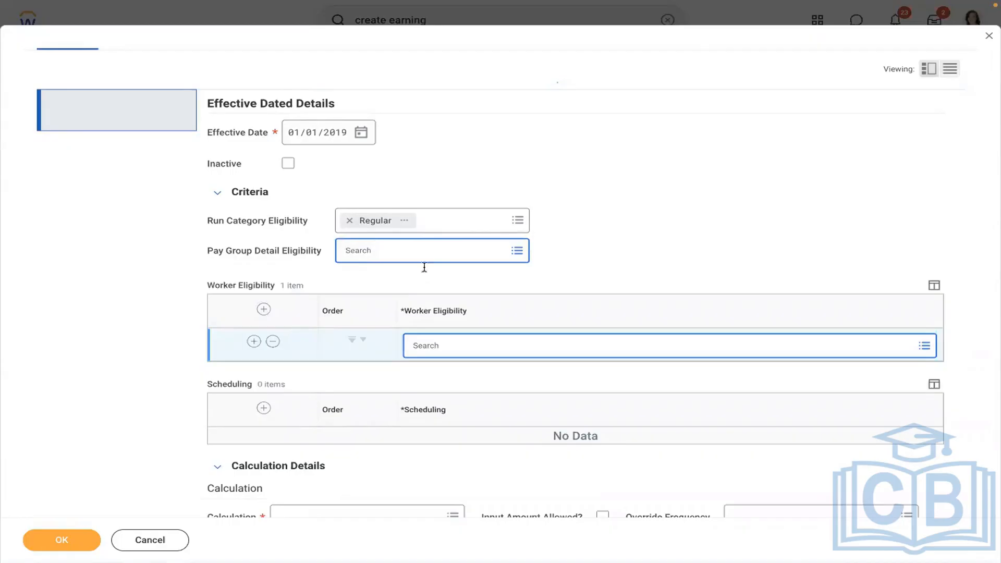
pyautogui.click(460, 346)
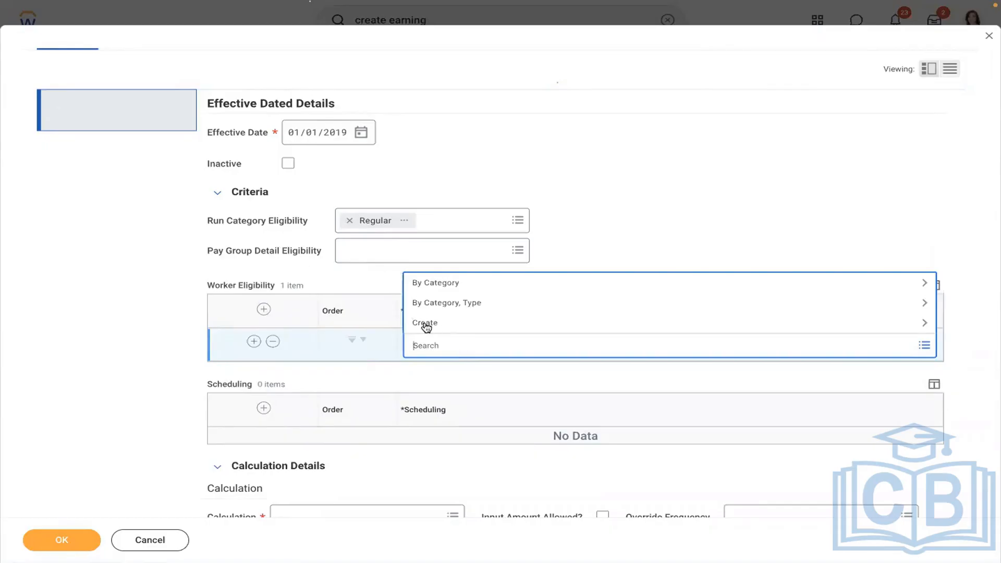
# From the Worker Eligibility prompt, start a new Instance Set Comparison Calculation.
pyautogui.click(425, 323)
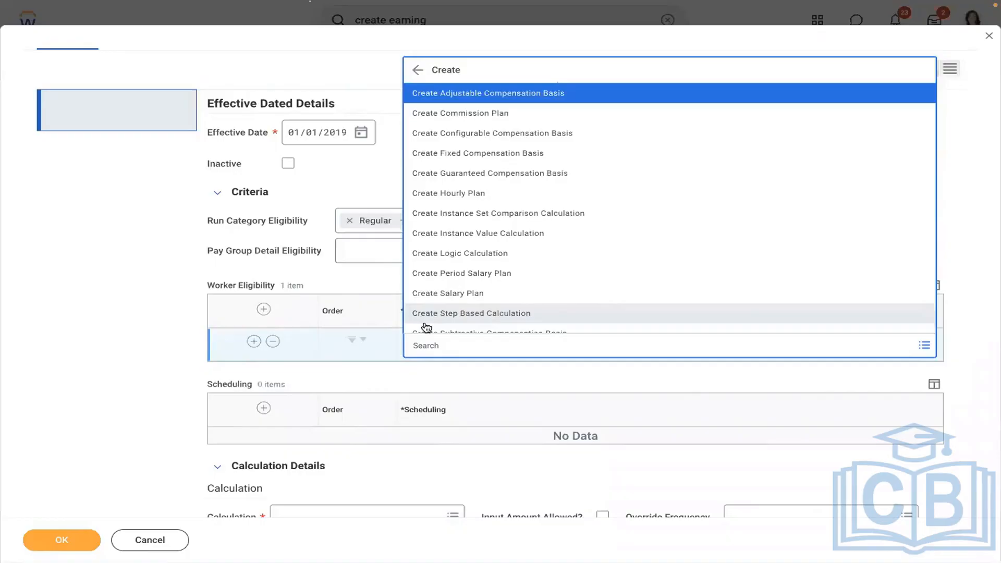
pyautogui.press('Down')
pyautogui.press('Down')
pyautogui.press('Down')
pyautogui.press('Down')
pyautogui.press('Down')
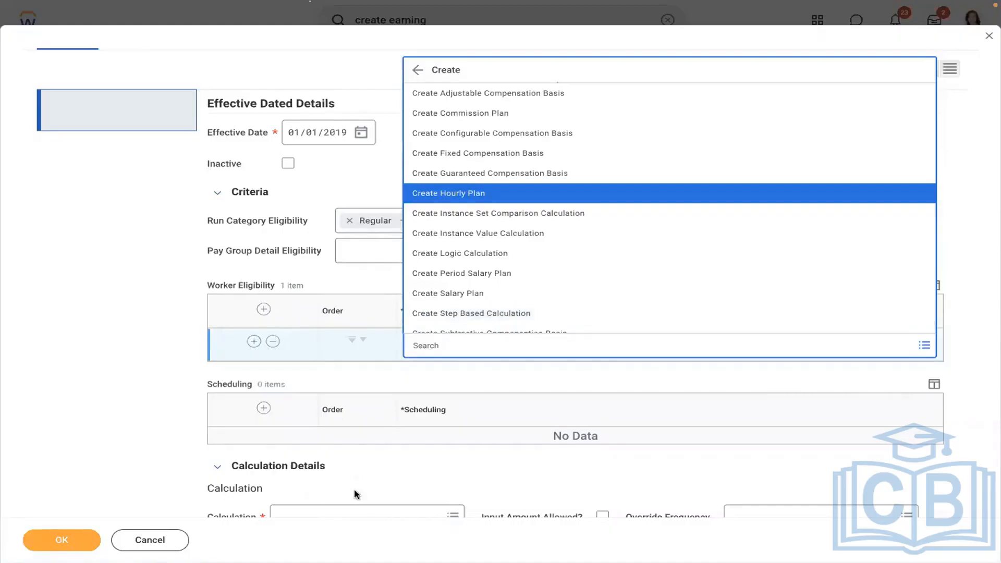
pyautogui.click(369, 488)
pyautogui.scroll(-2, 370, 484)
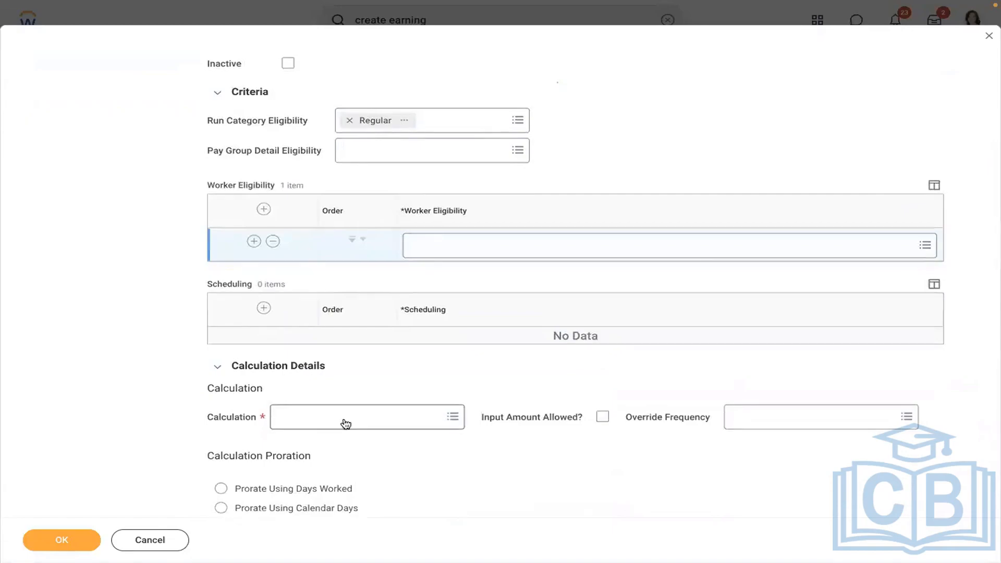
pyautogui.click(815, 241)
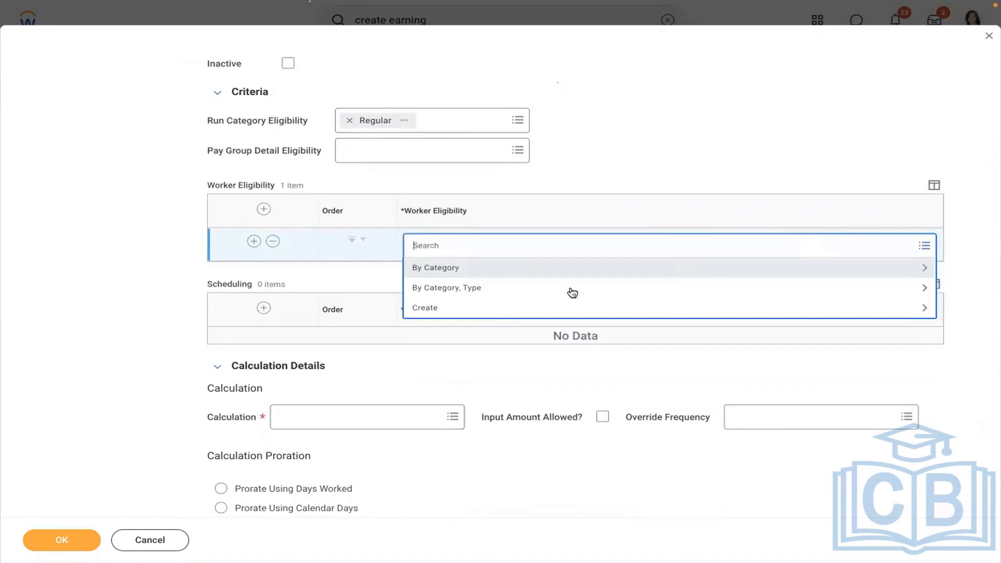
pyautogui.click(477, 312)
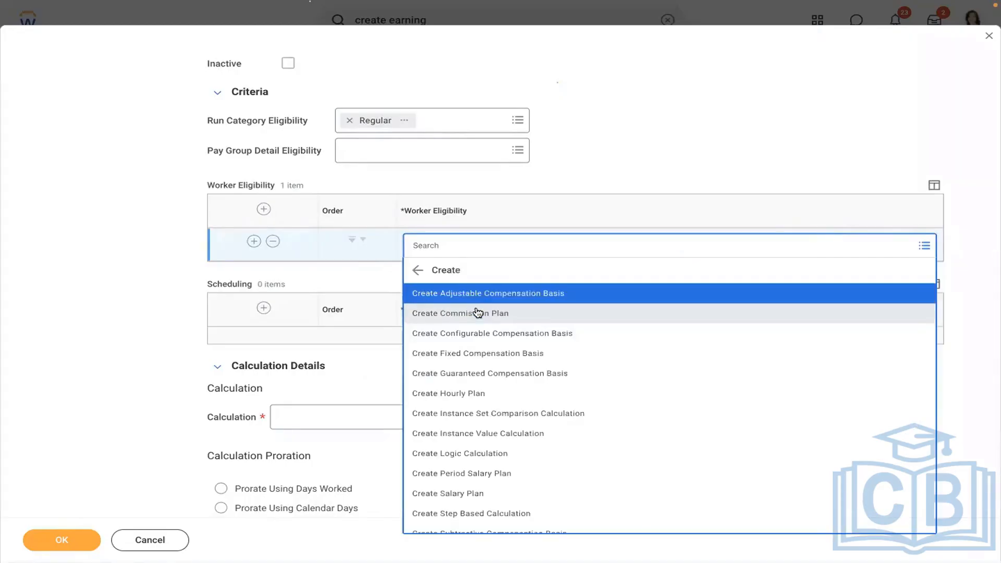
pyautogui.press('Down')
pyautogui.press('Down')
pyautogui.press('Down')
pyautogui.press('Down')
pyautogui.press('Down')
pyautogui.press('Down')
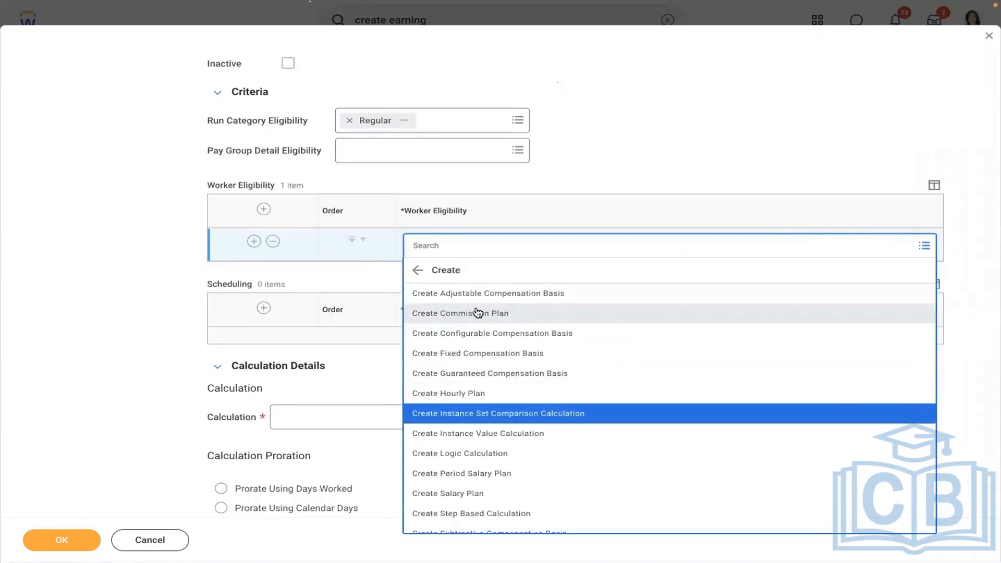
pyautogui.press('Return')
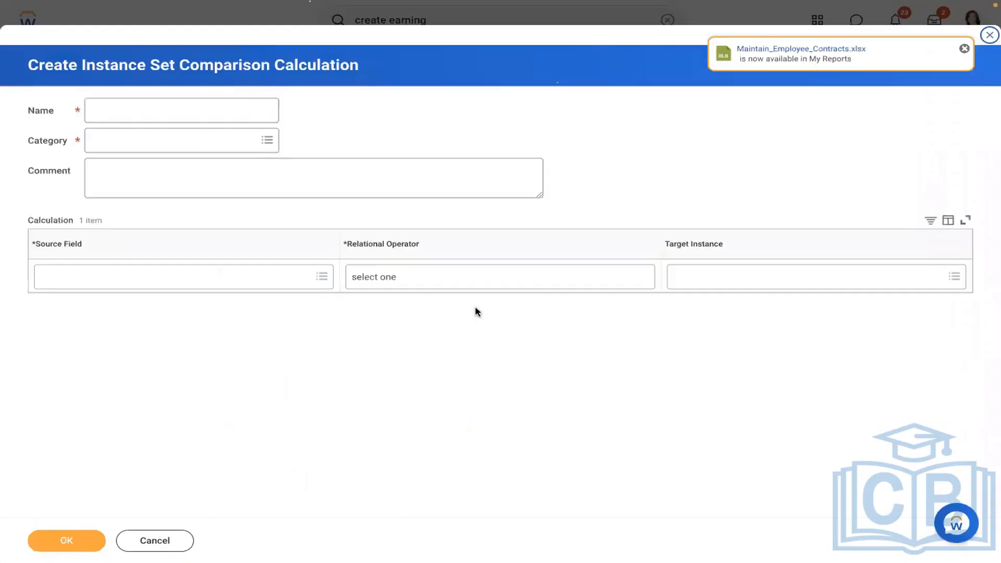
# Name the calculation 'Allowance Plan = Meal Allowance' with category Payroll.
pyautogui.click(121, 112)
pyautogui.write('A')
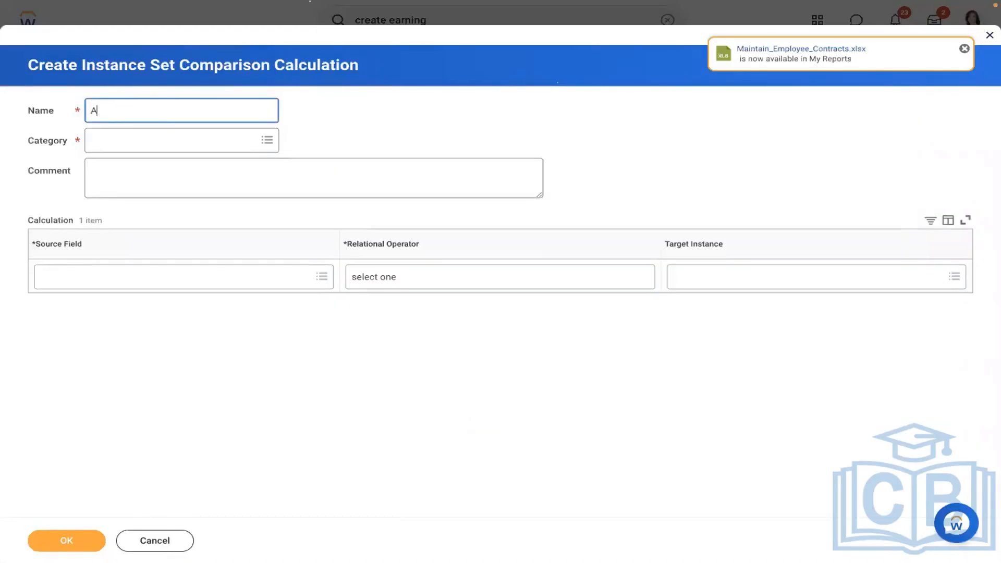
pyautogui.write('llowance Plan = Meal A')
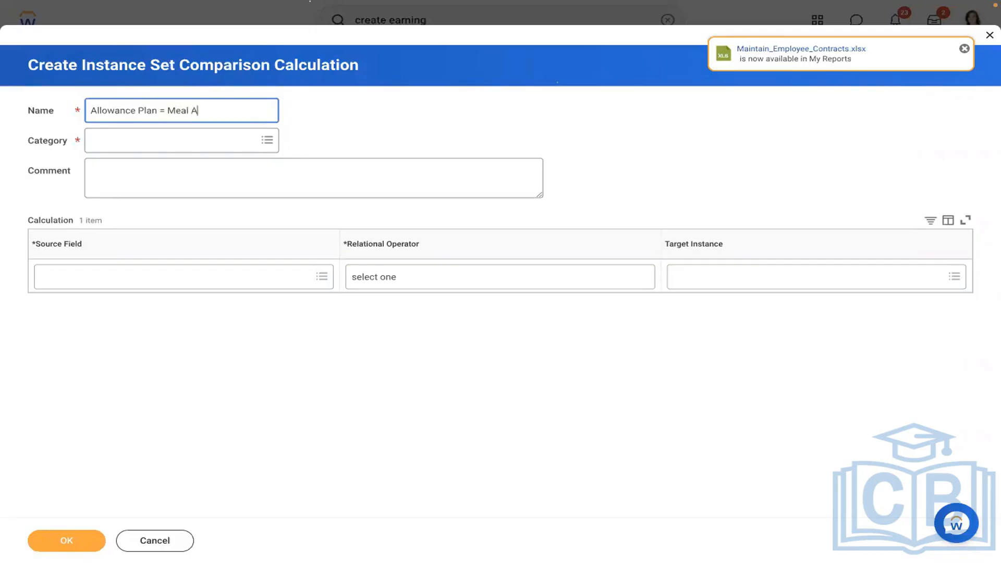
pyautogui.write('llowance')
pyautogui.click(183, 139)
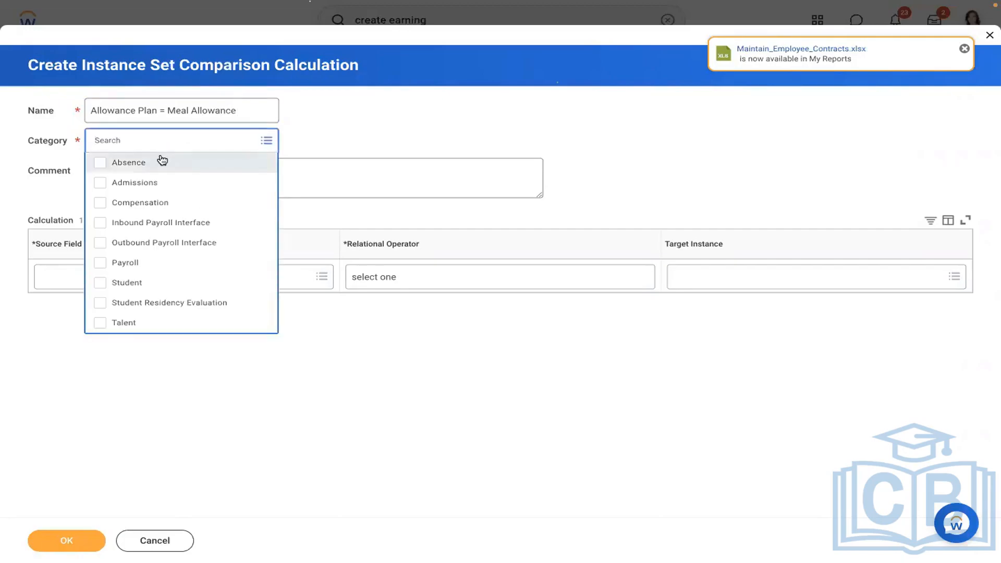
pyautogui.click(154, 267)
pyautogui.click(361, 140)
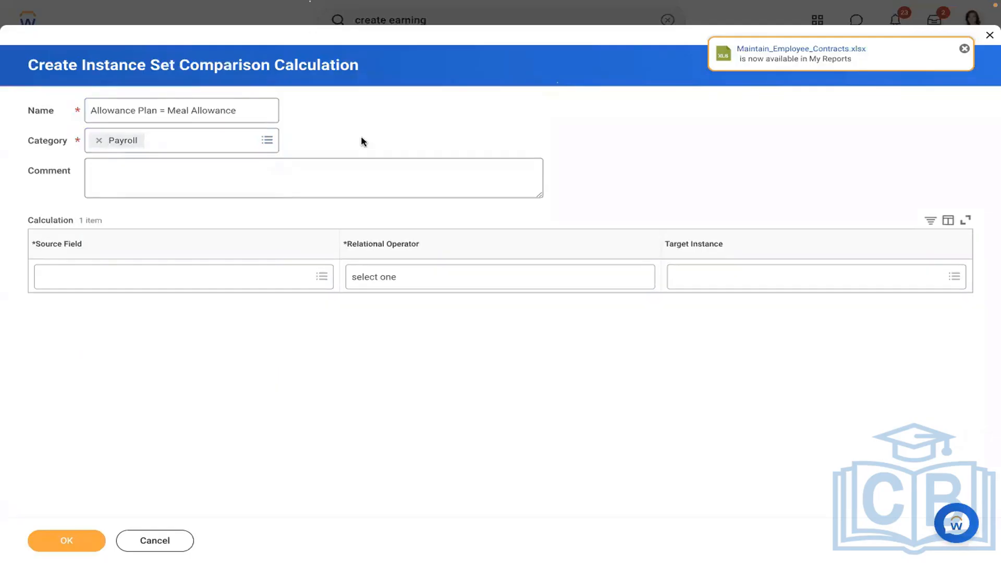
# Compare Compensation Plans as of Period End Date in the selection list AMD - Meal Allowance, and save.
pyautogui.click(175, 277)
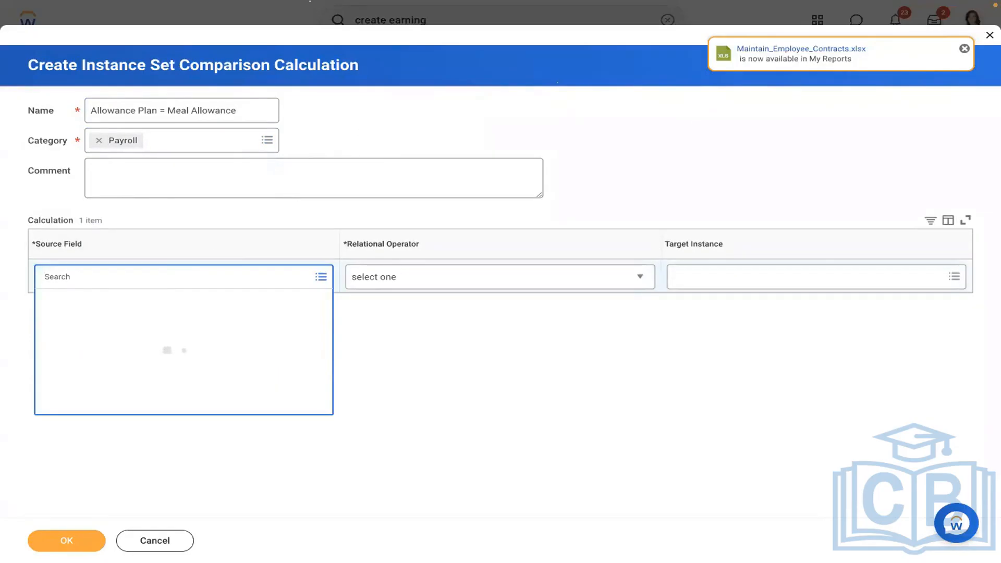
pyautogui.write('compensation plan')
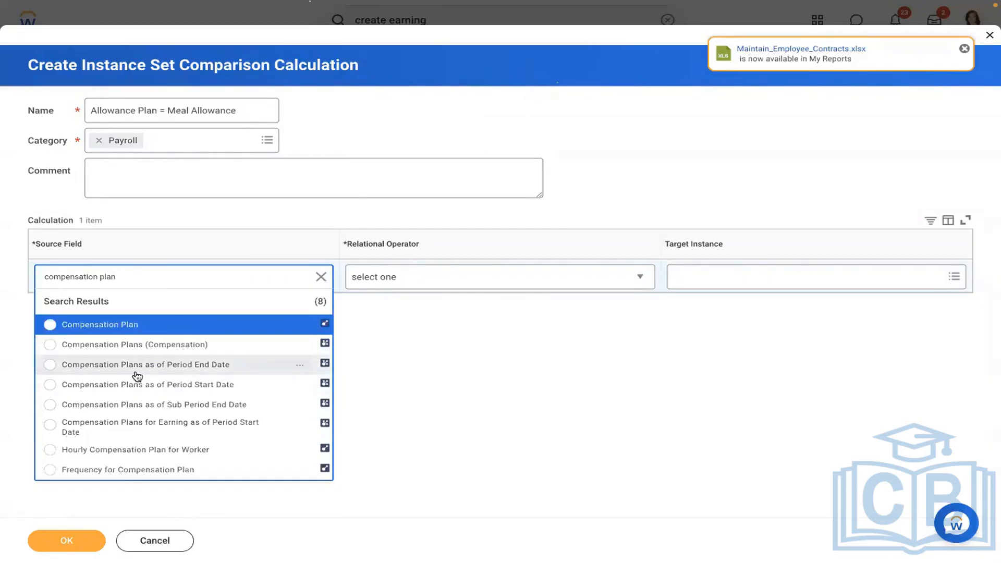
pyautogui.click(137, 371)
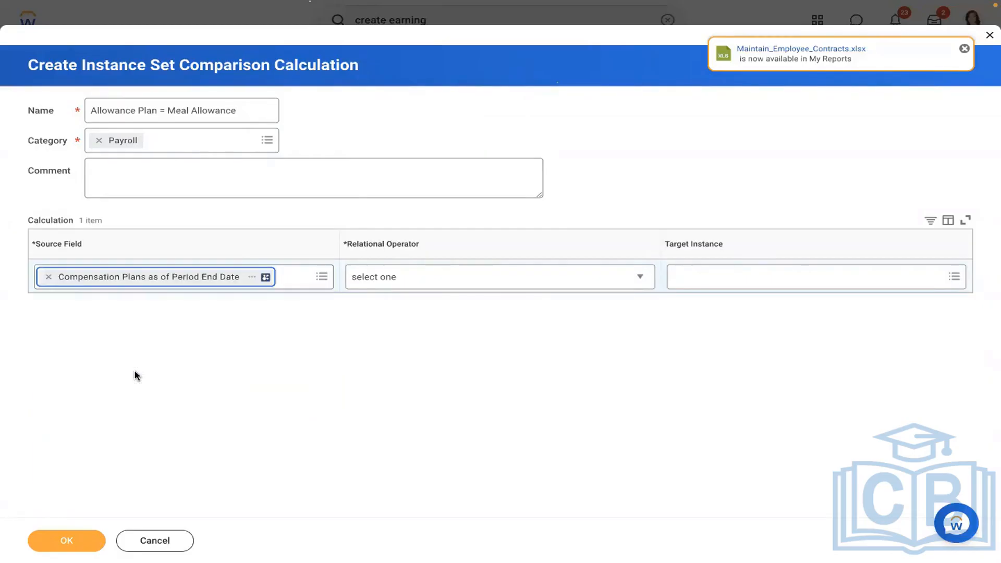
pyautogui.click(427, 276)
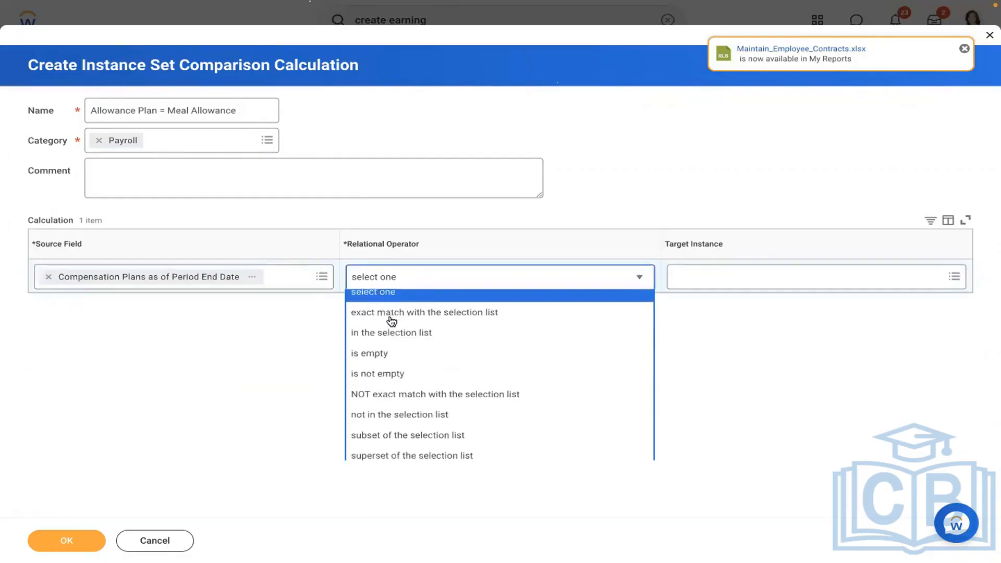
pyautogui.click(395, 339)
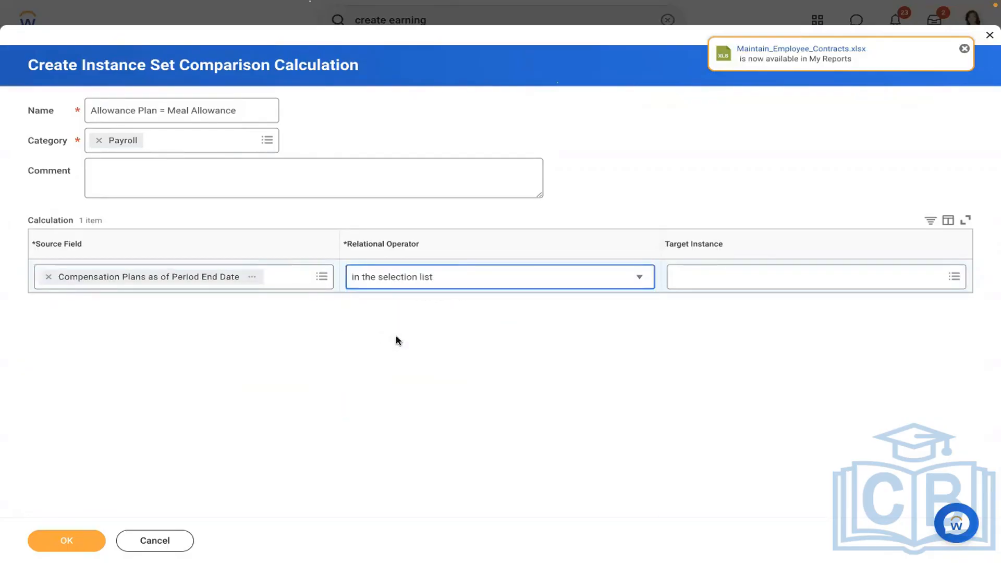
pyautogui.click(737, 282)
pyautogui.write('meal')
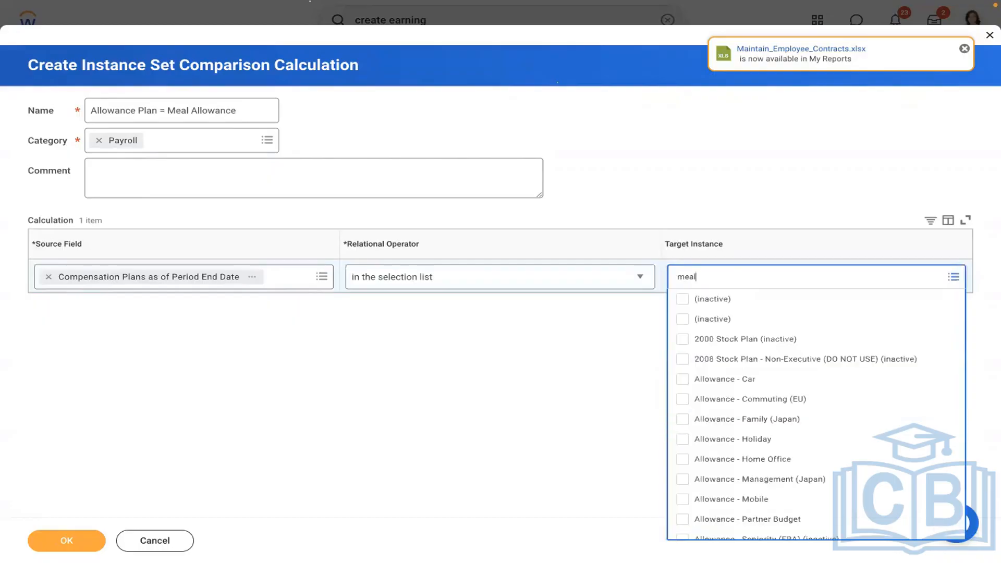
pyautogui.press('Return')
pyautogui.click(616, 405)
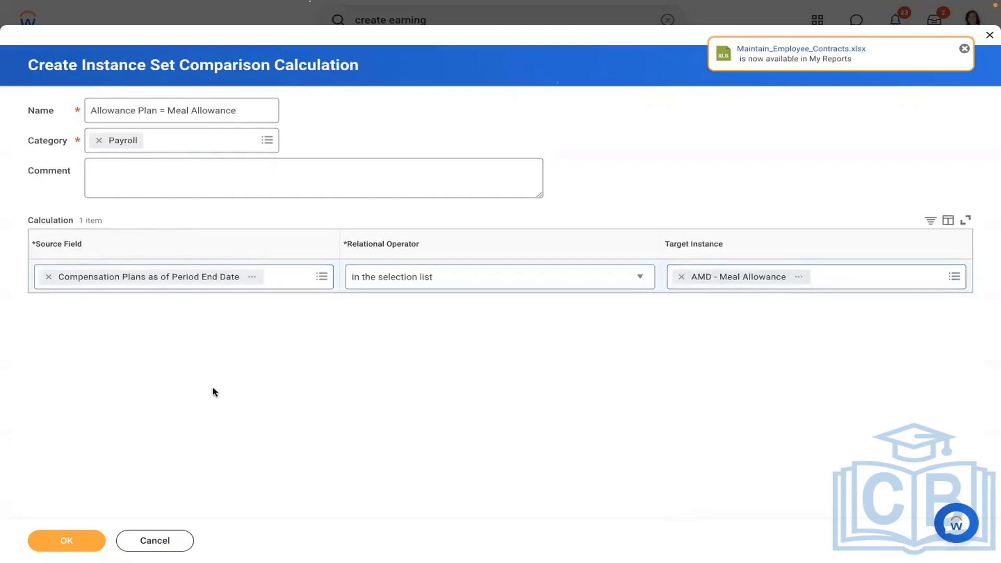
pyautogui.click(51, 546)
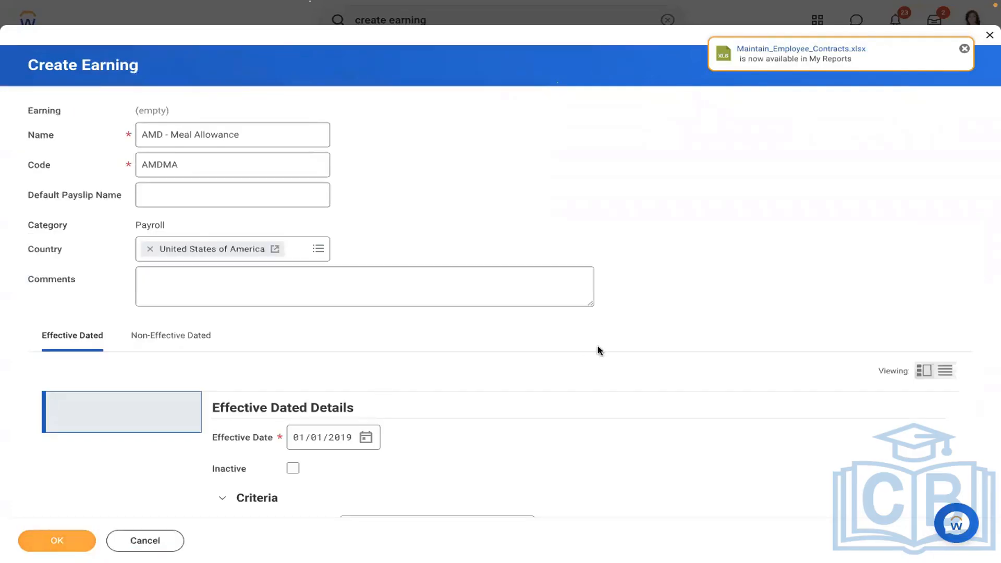
# Choose Compensation: Compensation Element Value (using PC Freq Override) as the calculation and view its details.
pyautogui.scroll(-10, 598, 350)
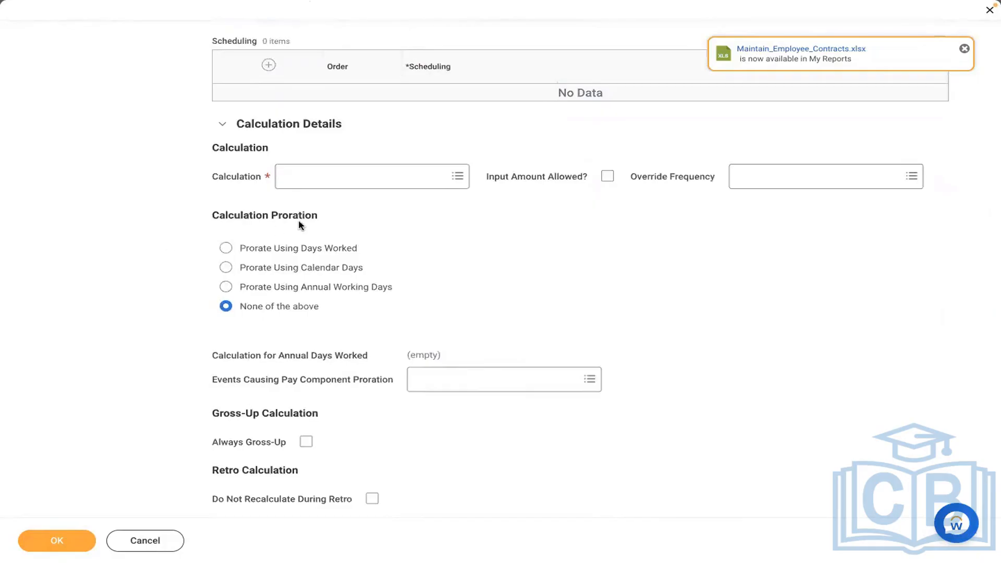
pyautogui.click(340, 185)
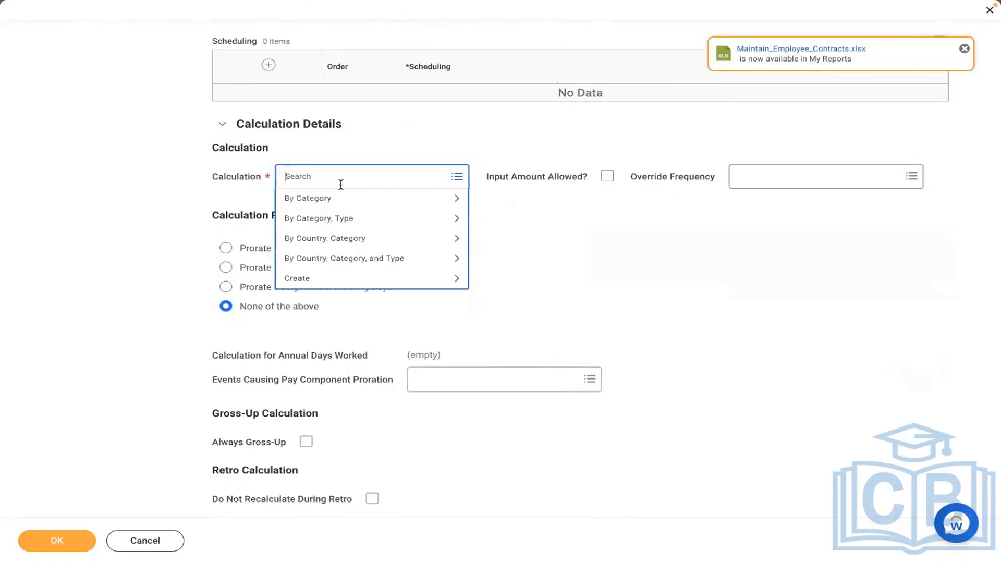
pyautogui.write('compensation element value')
pyautogui.press('Return')
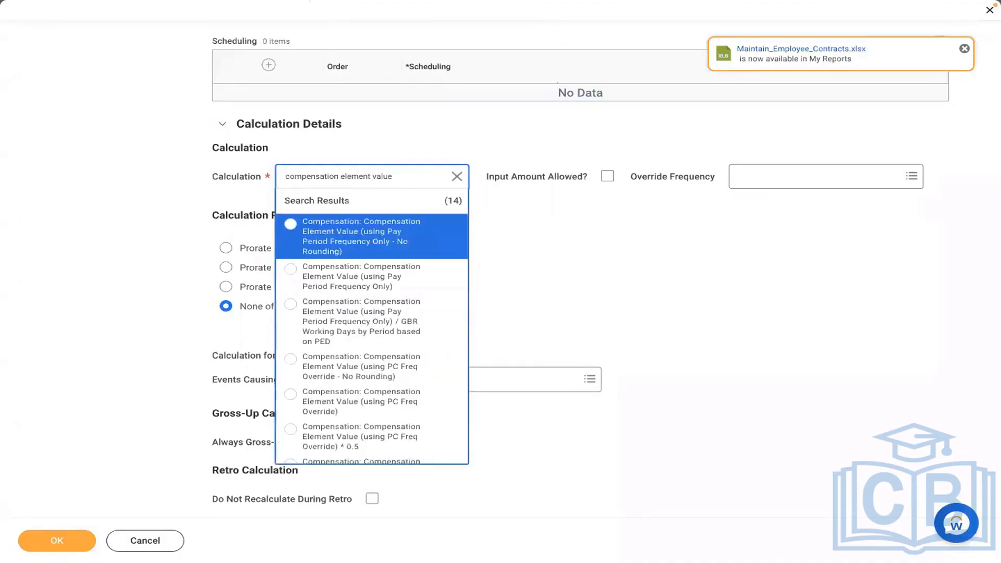
pyautogui.press('Down')
pyautogui.press('Down')
pyautogui.press('Down')
pyautogui.press('Down')
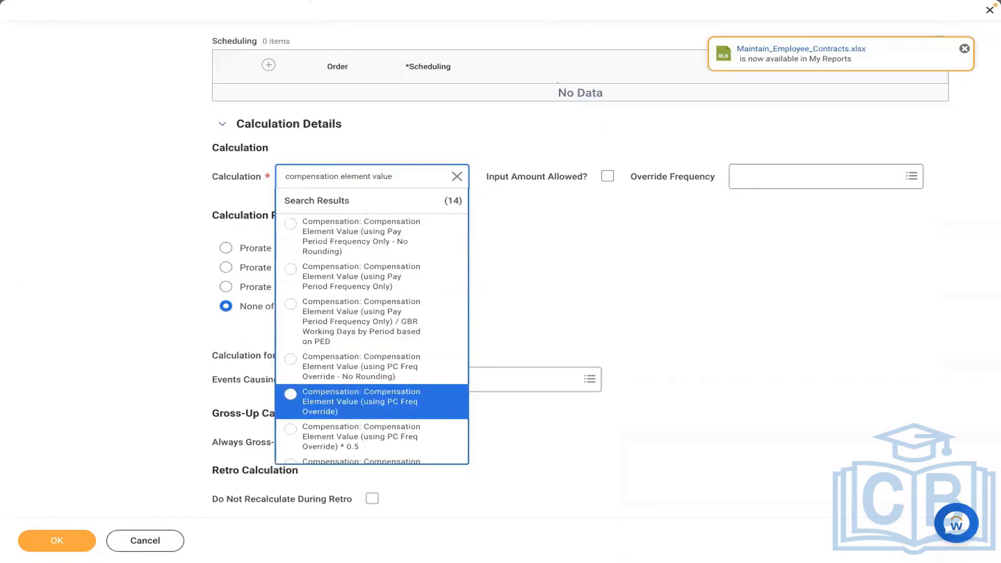
pyautogui.press('Return')
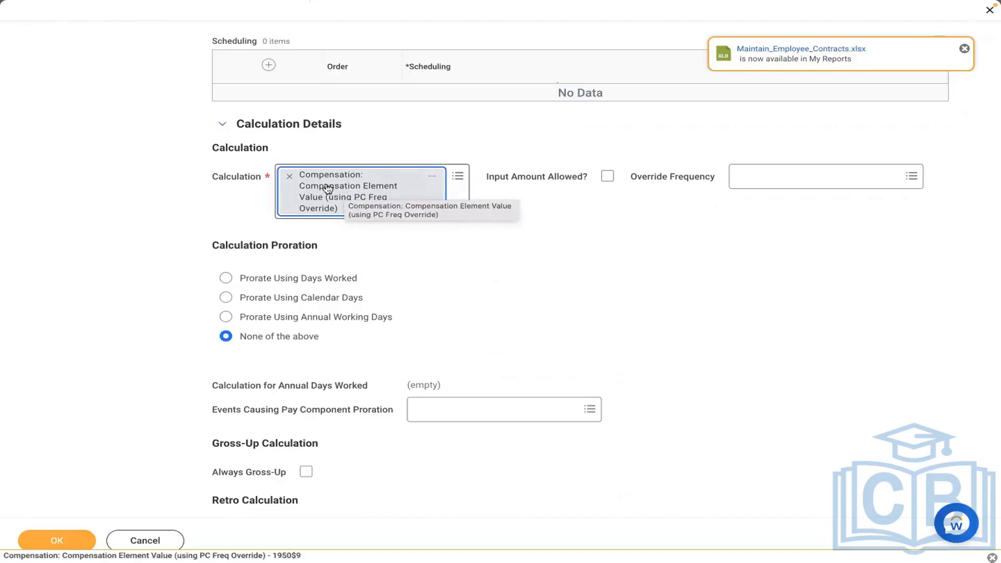
pyautogui.click(432, 180)
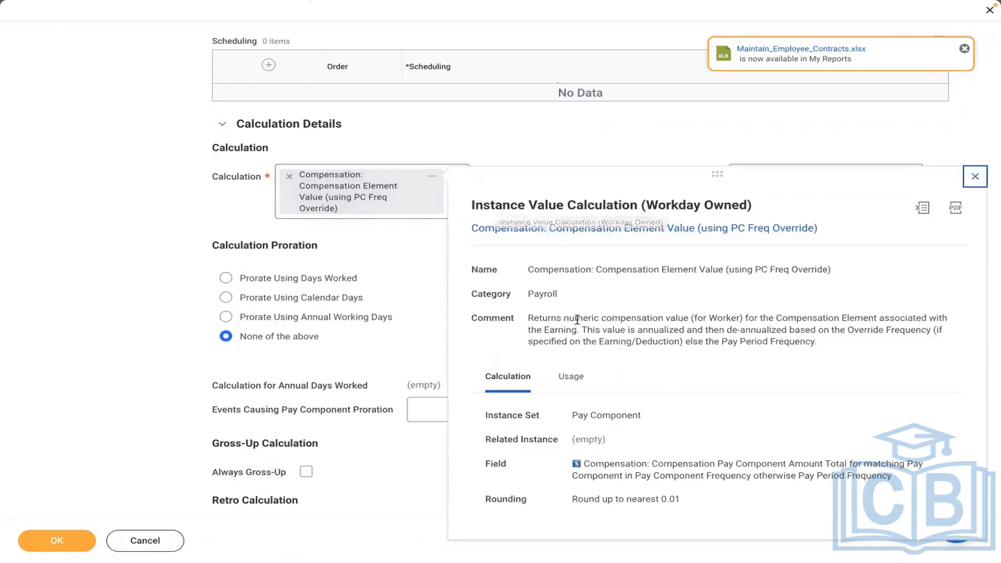
# Highlight the calculation's comment on annualized values, then go to the empty line in the Word notes.
pyautogui.moveTo(530, 316); pyautogui.dragTo(829, 345)
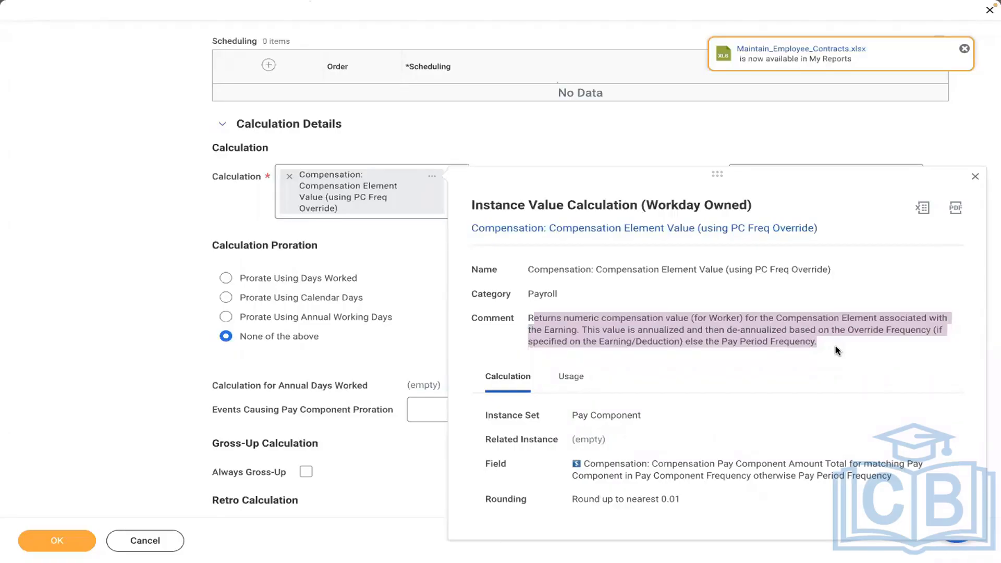
pyautogui.hotkey('ctrl', 'Left')
pyautogui.click(648, 489)
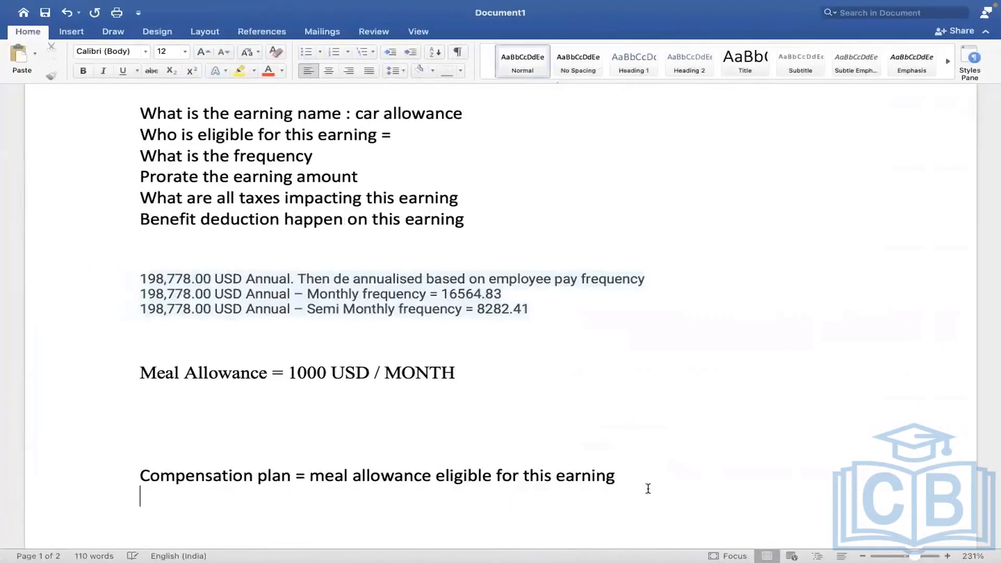
# Start a '3 TYPES' list on page 2 with the line AMOUNT = 1000 USD.
pyautogui.press('Return')
pyautogui.press('Return')
pyautogui.press('Return')
pyautogui.press('Return')
pyautogui.press('Return')
pyautogui.press('Return')
pyautogui.press('Return')
pyautogui.press('Return')
pyautogui.press('Return')
pyautogui.press('Return')
pyautogui.press('Return')
pyautogui.press('Return')
pyautogui.press('Return')
pyautogui.press('Return')
pyautogui.press('Return')
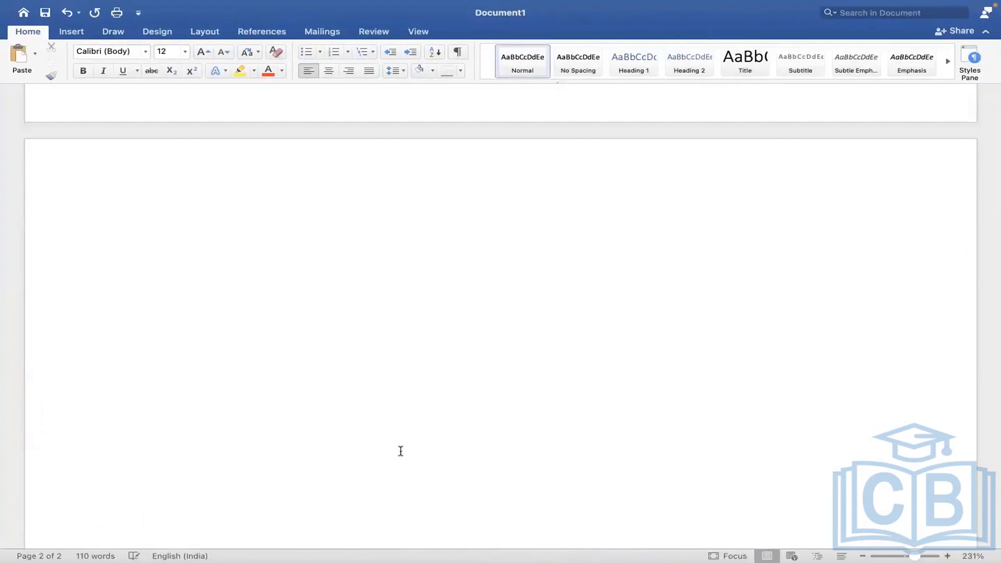
pyautogui.click(220, 214)
pyautogui.write('3 TYPES')
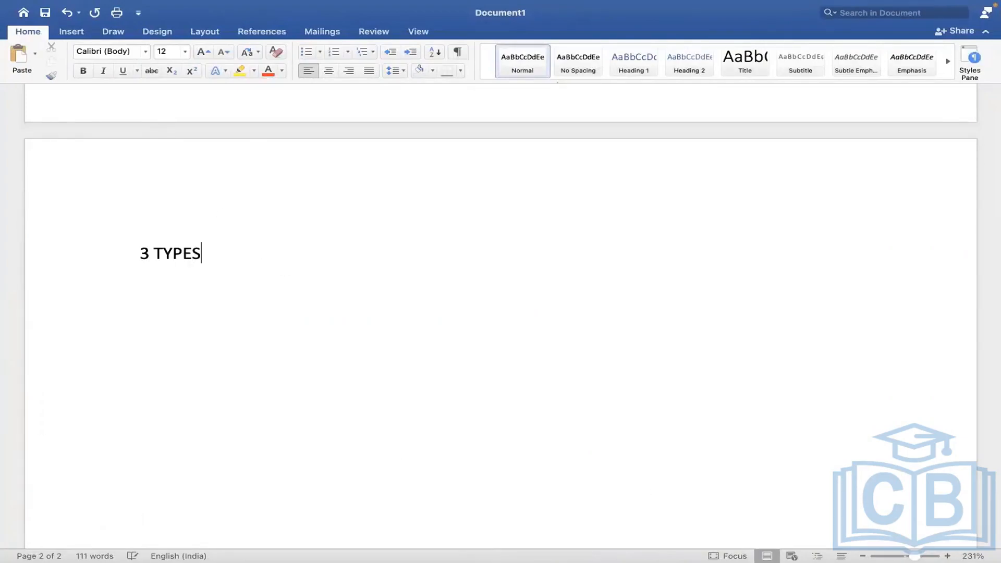
pyautogui.press('Return')
pyautogui.write('AMO')
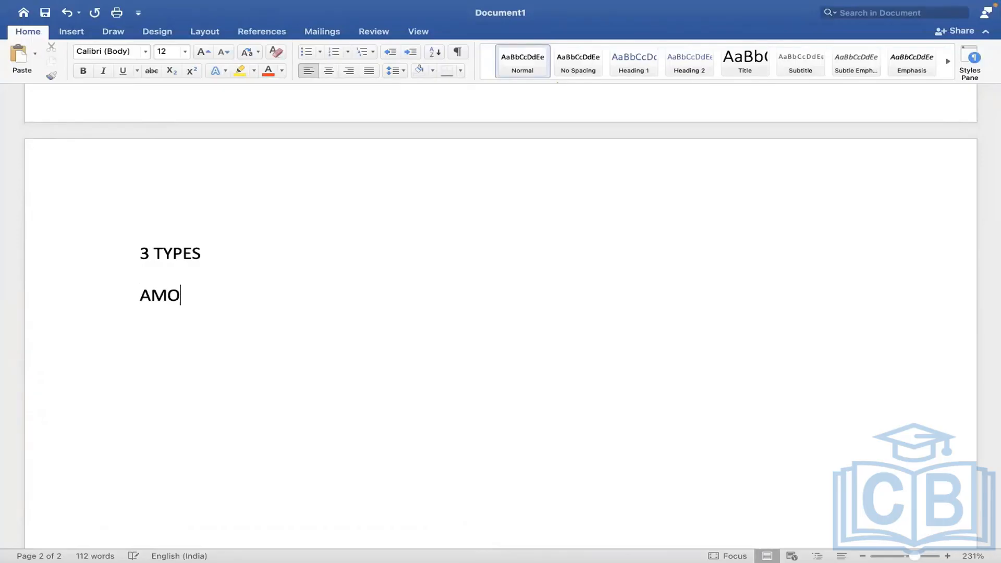
pyautogui.write('UNT = ')
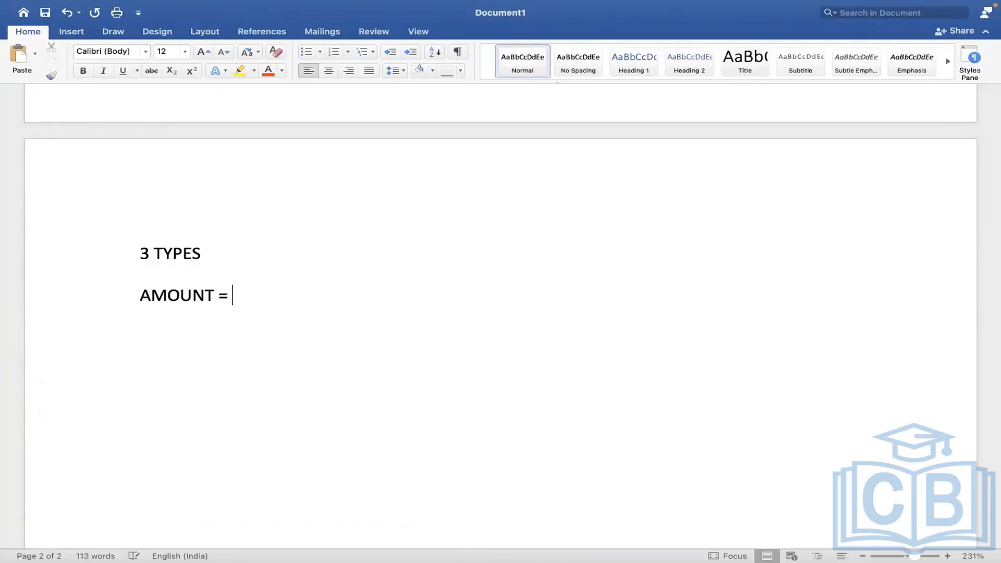
pyautogui.write('1000 USD')
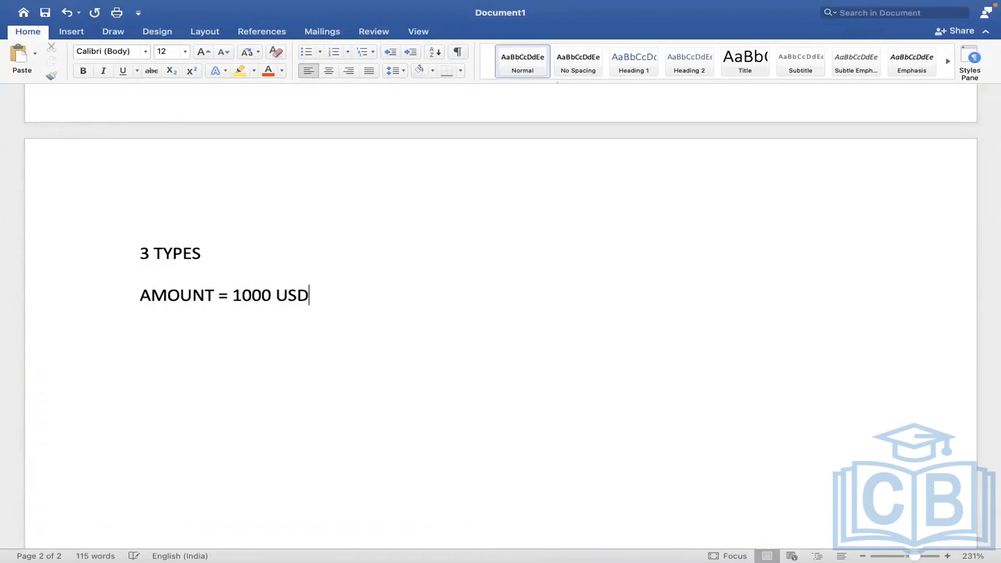
# Add the lines PERCENTAGE = 1000=10% and RATE = 100 USD, then highlight the AMOUNT line.
pyautogui.press('Return')
pyautogui.write('PERCENTAGE =')
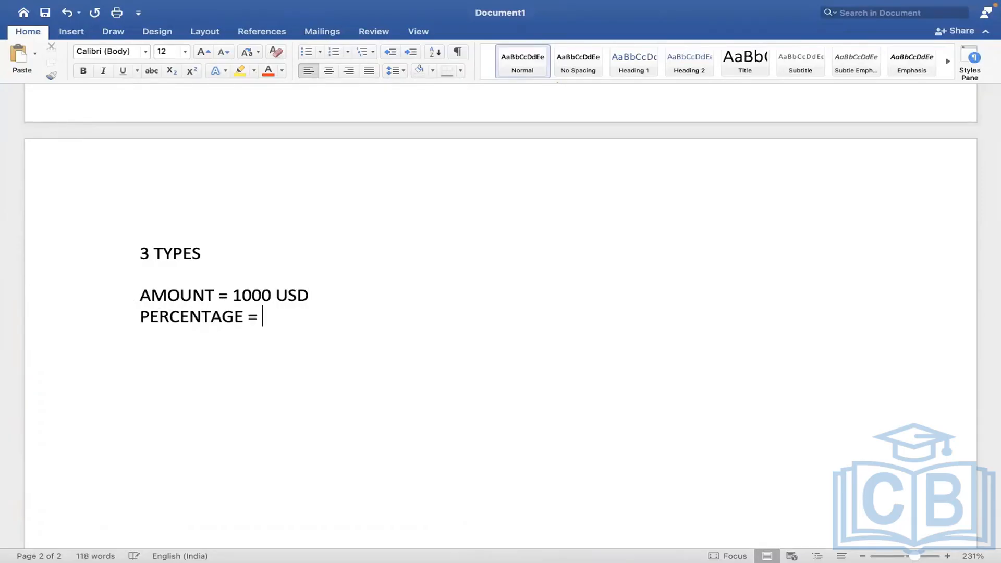
pyautogui.write(' 1000/10%')
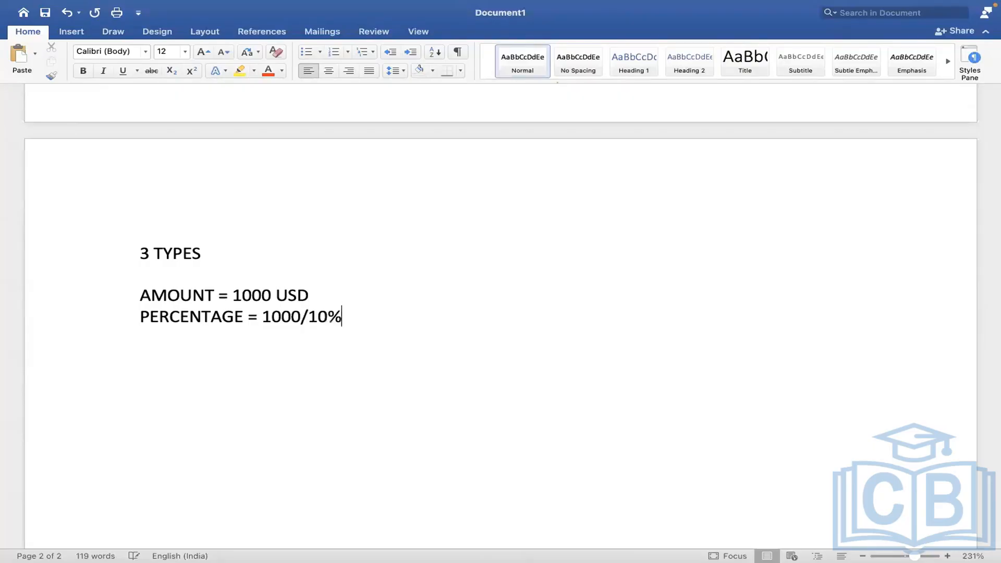
pyautogui.press('BackSpace')
pyautogui.press('BackSpace')
pyautogui.press('BackSpace')
pyautogui.press('BackSpace')
pyautogui.press('BackSpace')
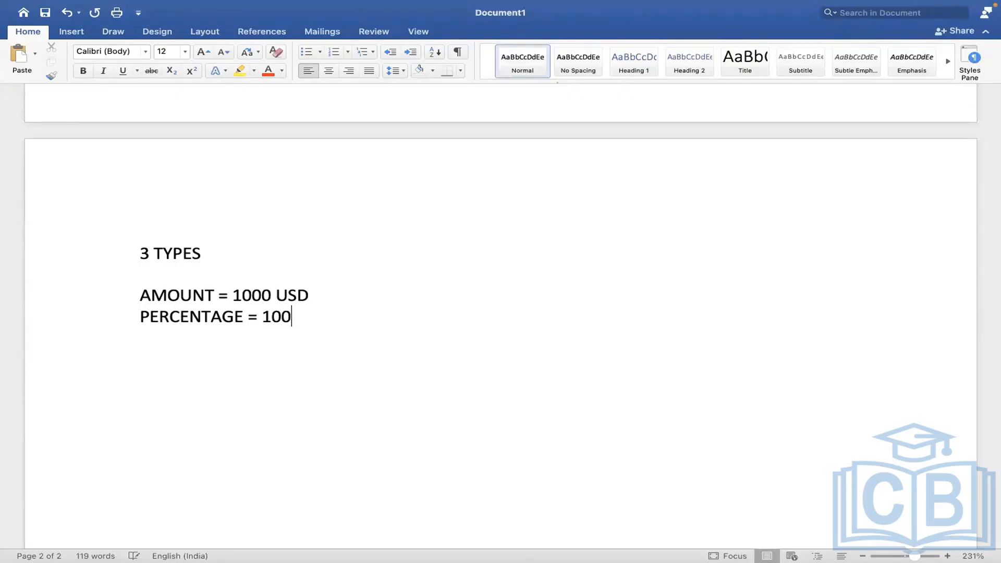
pyautogui.write('0=10%')
pyautogui.press('Return')
pyautogui.write('RAT')
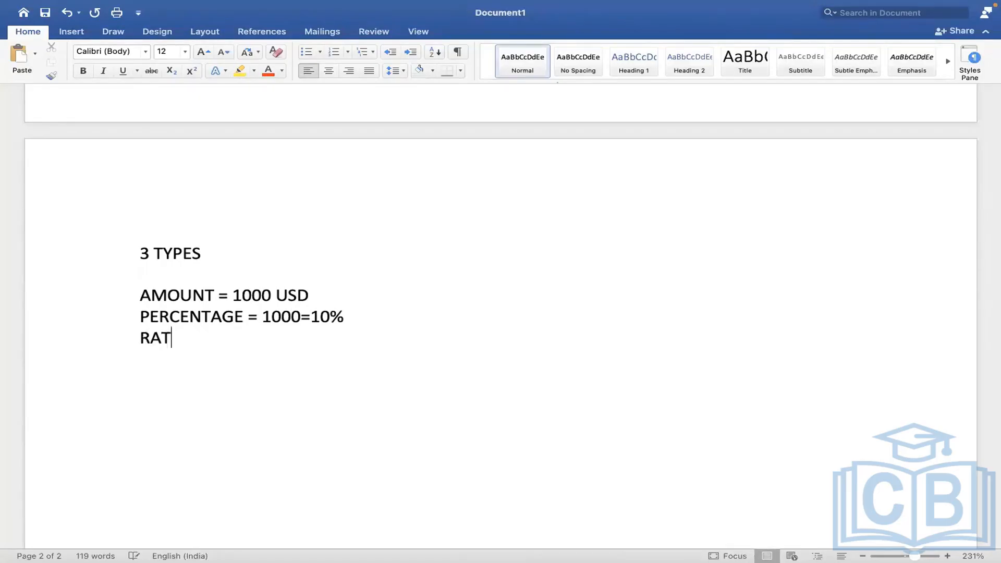
pyautogui.write('E = ')
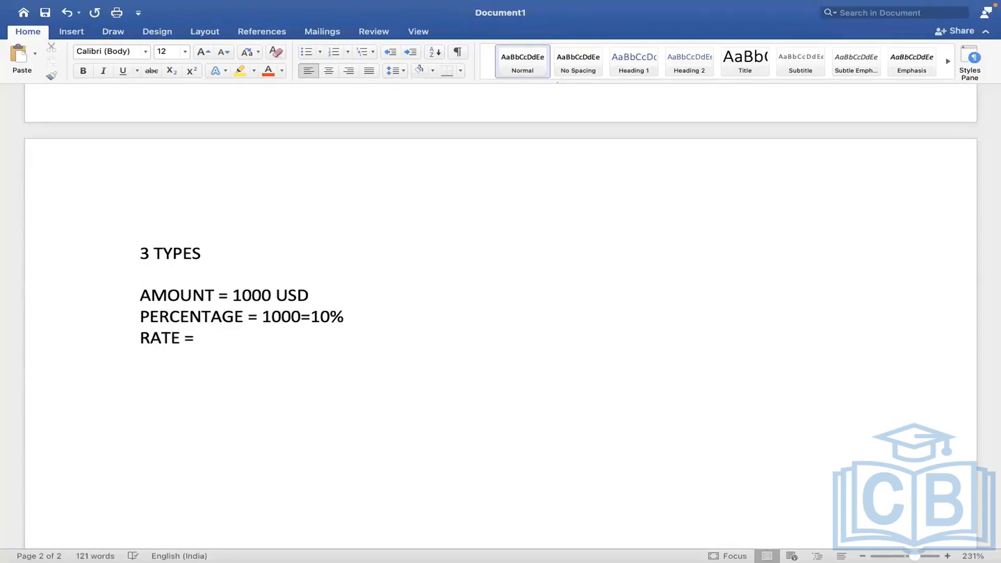
pyautogui.write('100 USD')
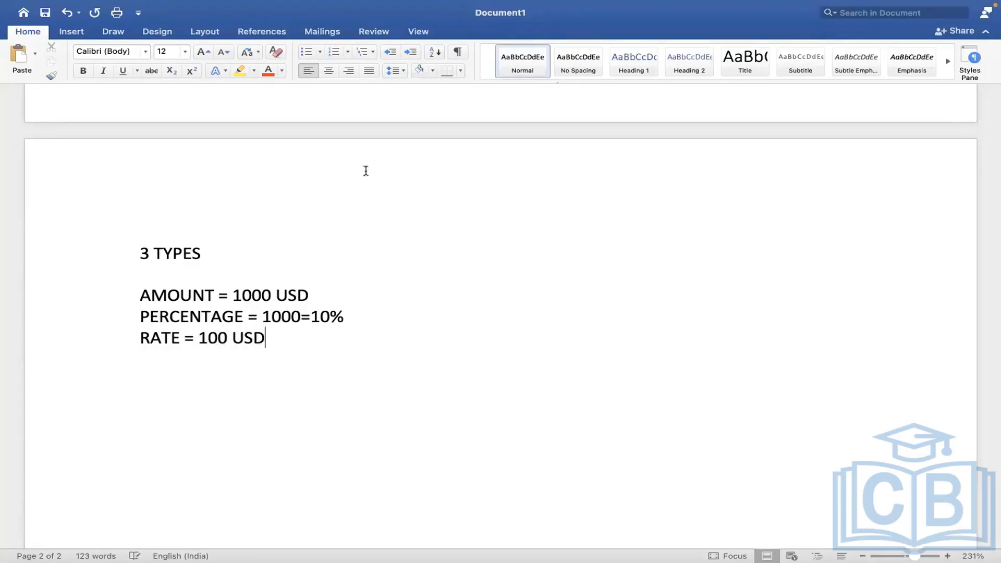
pyautogui.moveTo(245, 280); pyautogui.dragTo(221, 277)
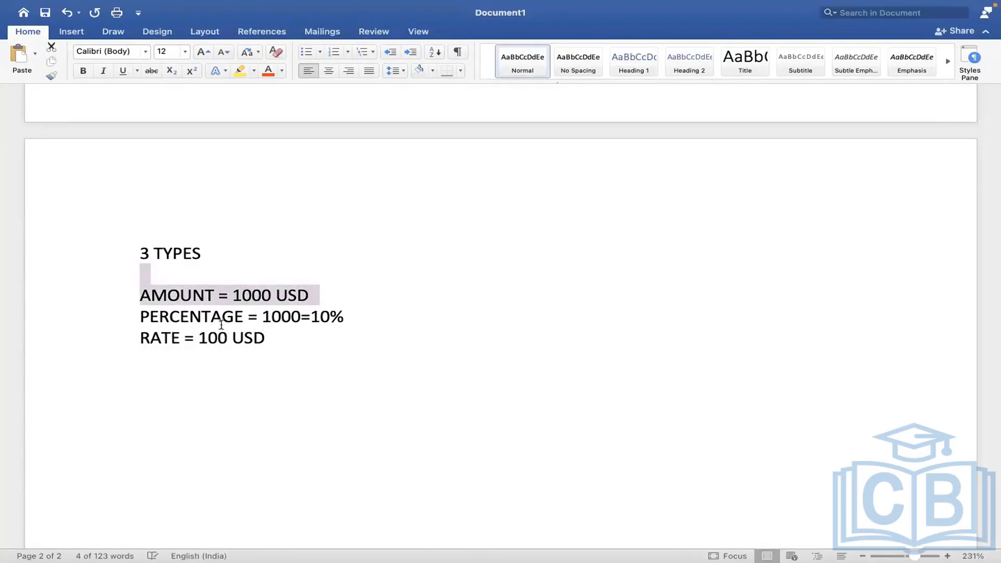
pyautogui.hotkey('ctrl', 'Right')
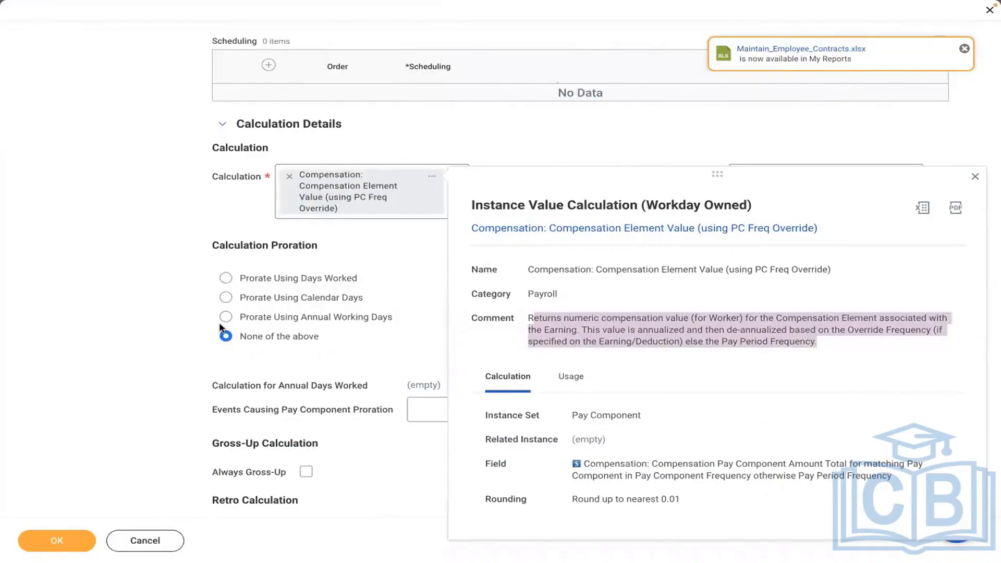
# Close the calculation details panel and scroll down to the Compensation Element field.
pyautogui.click(152, 252)
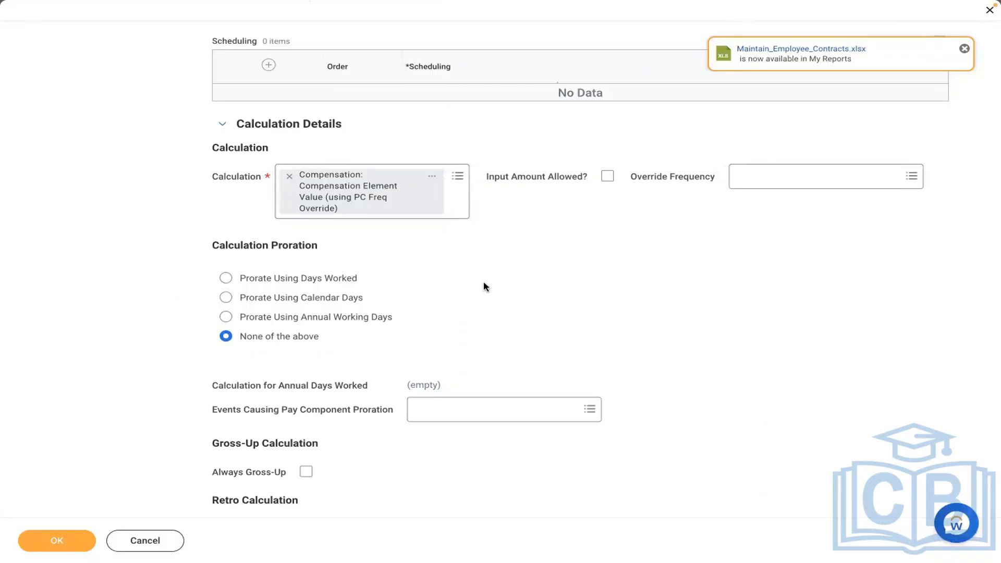
pyautogui.scroll(-3, 485, 287)
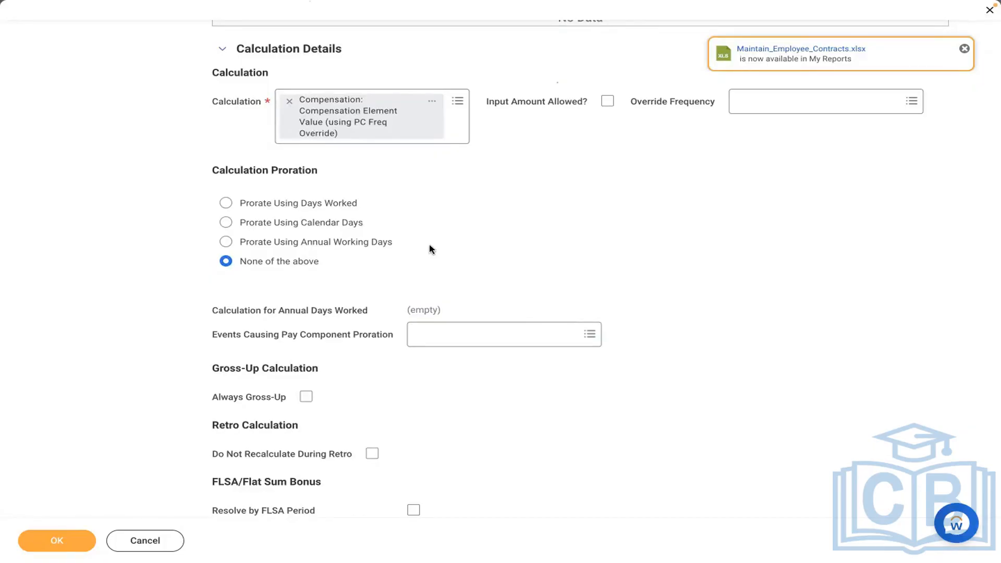
pyautogui.scroll(-6, 432, 249)
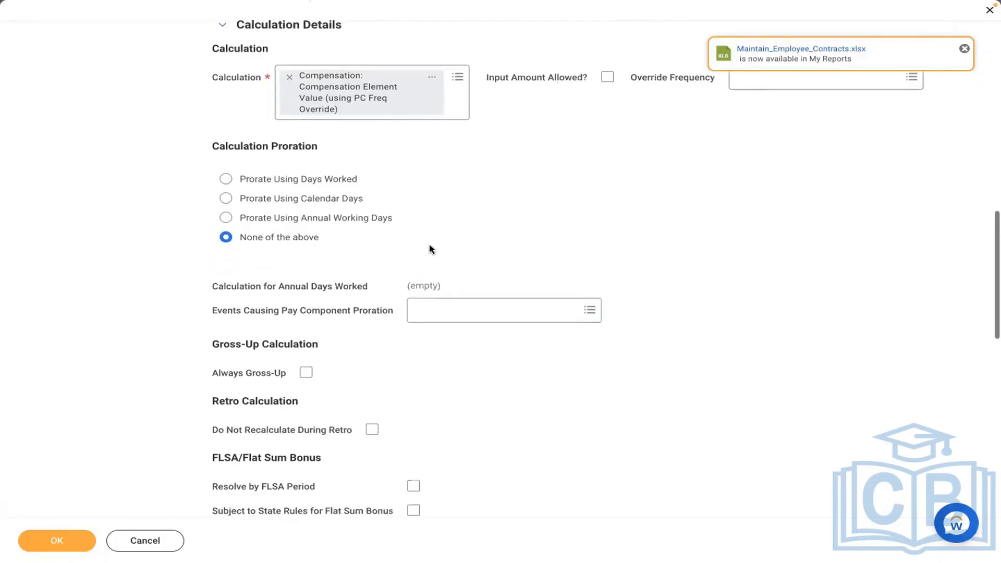
pyautogui.scroll(-5, 431, 250)
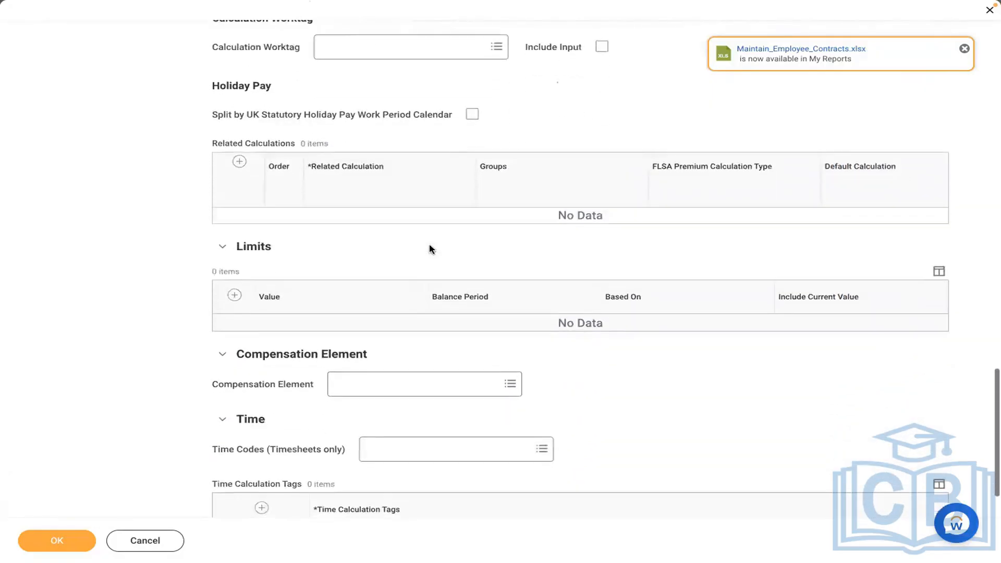
pyautogui.scroll(-2, 431, 249)
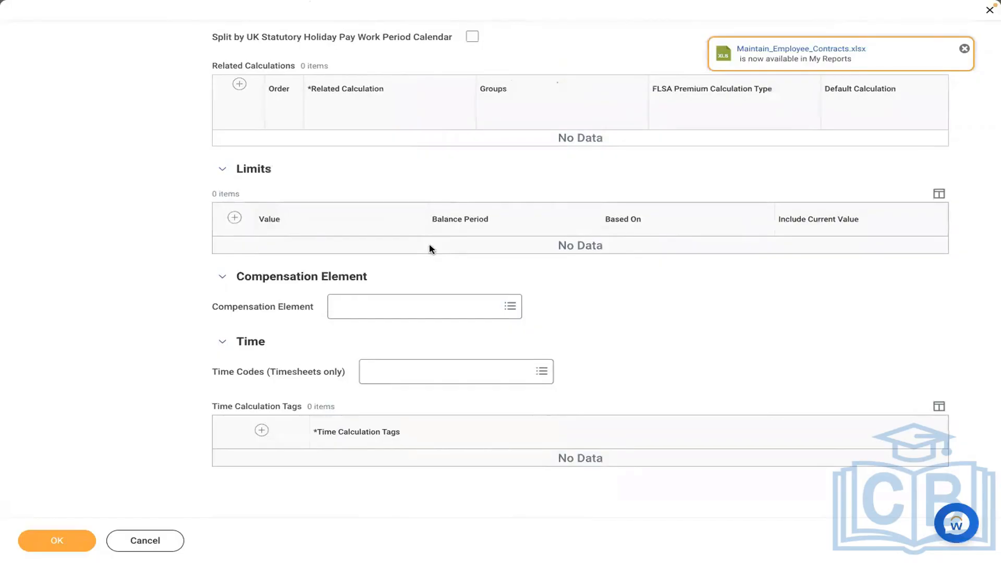
# Pick Meal Allowance as the Compensation Element and scroll back to the top of the form.
pyautogui.click(380, 309)
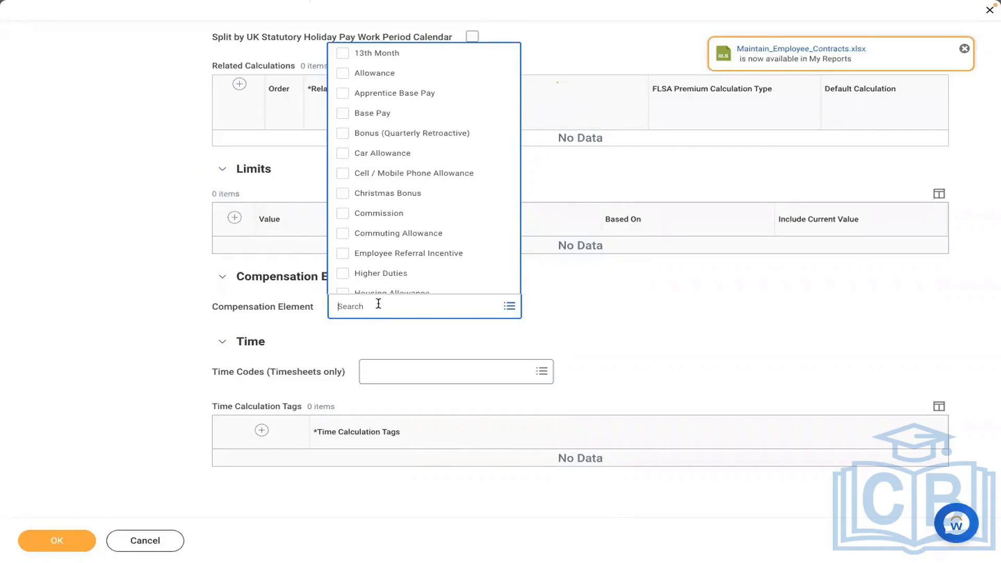
pyautogui.write('MEAL')
pyautogui.press('Return')
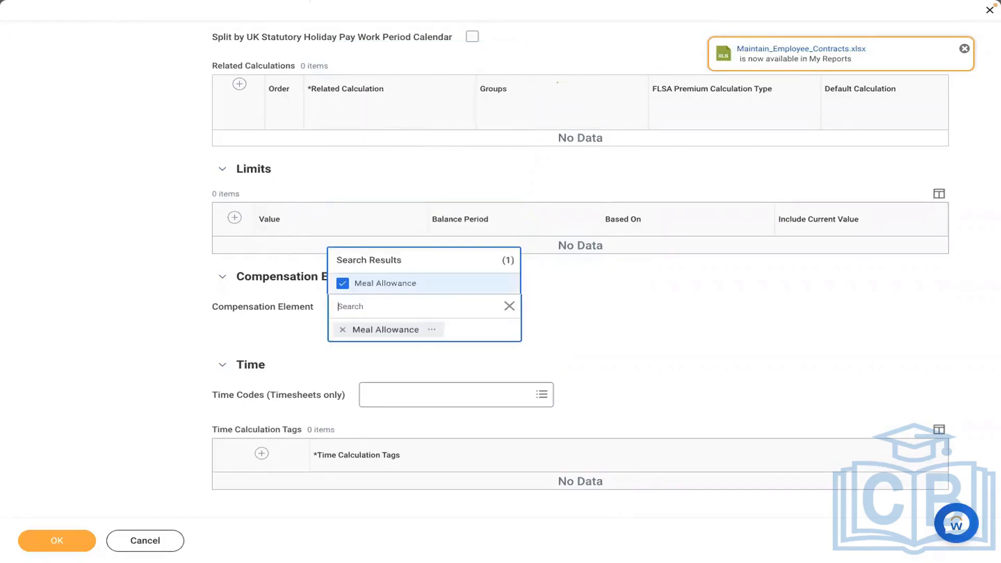
pyautogui.click(144, 318)
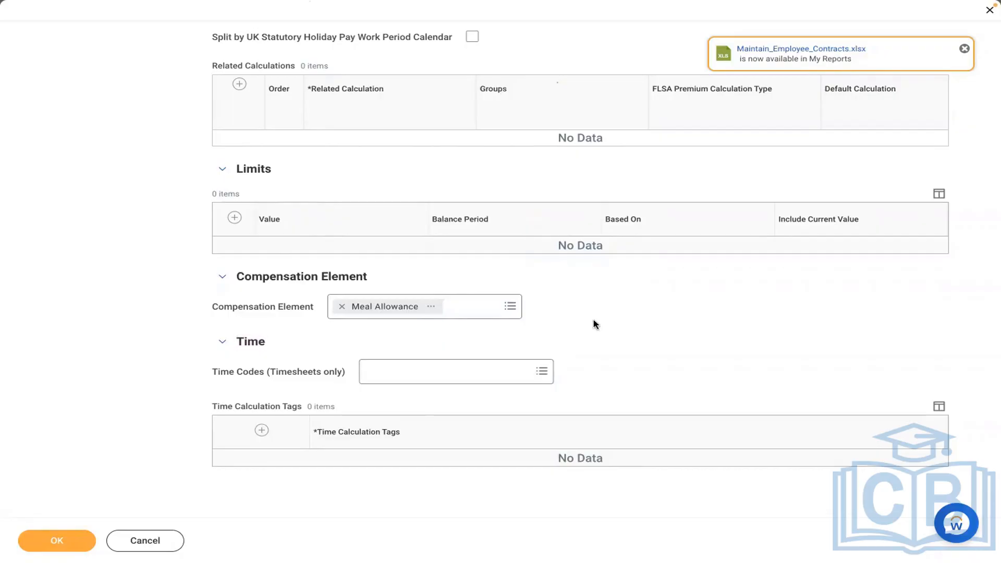
pyautogui.scroll(8, 595, 324)
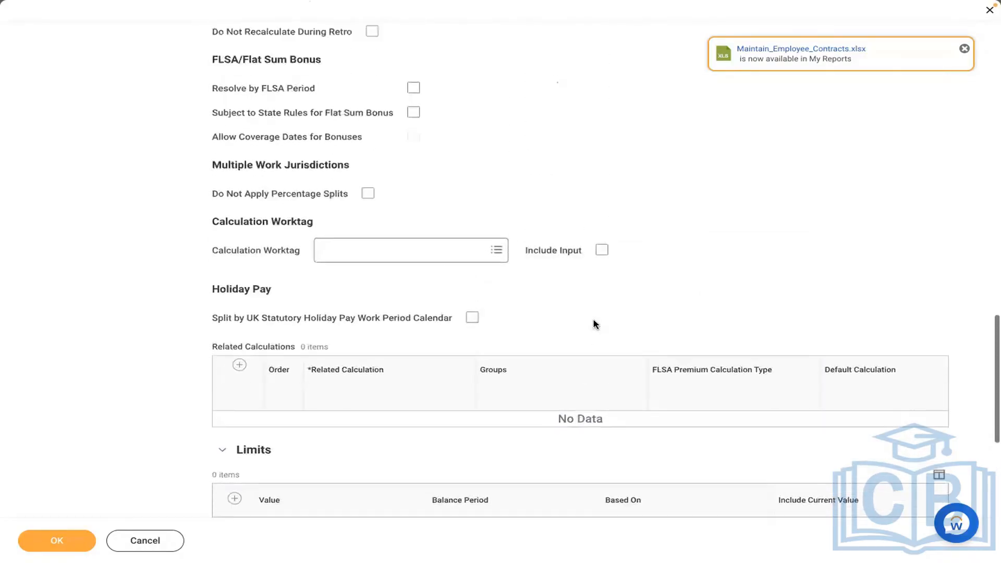
pyautogui.scroll(8, 596, 324)
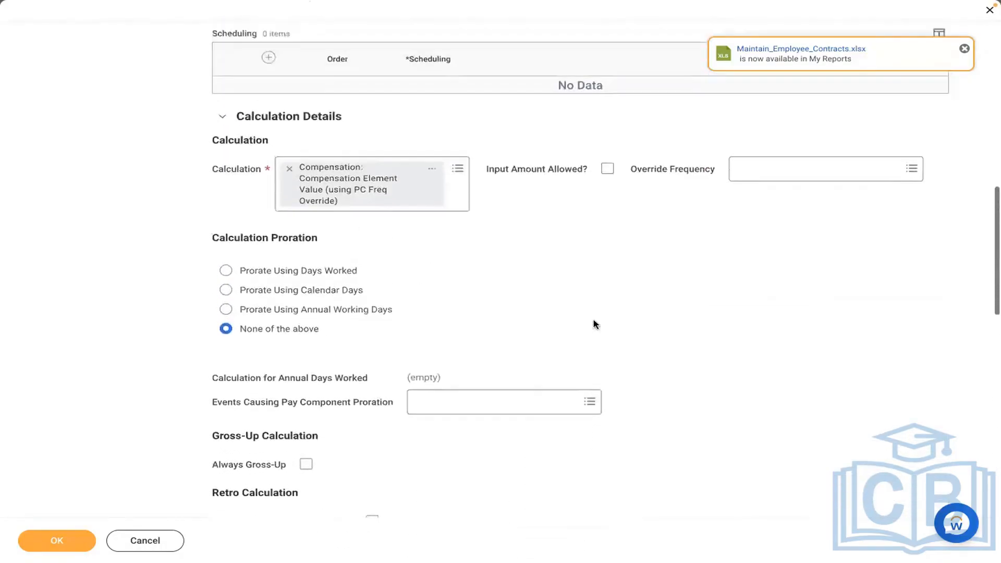
pyautogui.scroll(4, 595, 325)
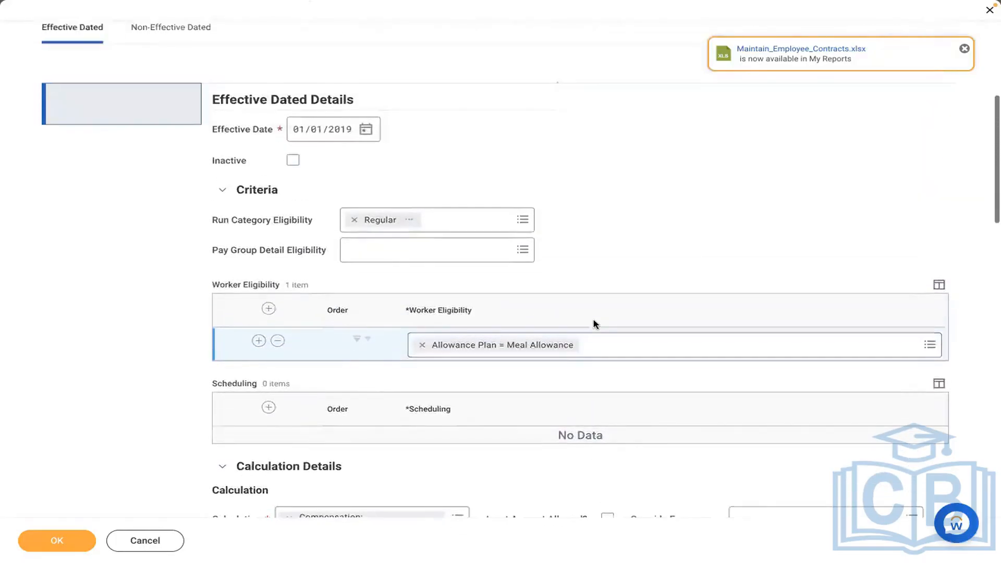
pyautogui.scroll(2, 595, 324)
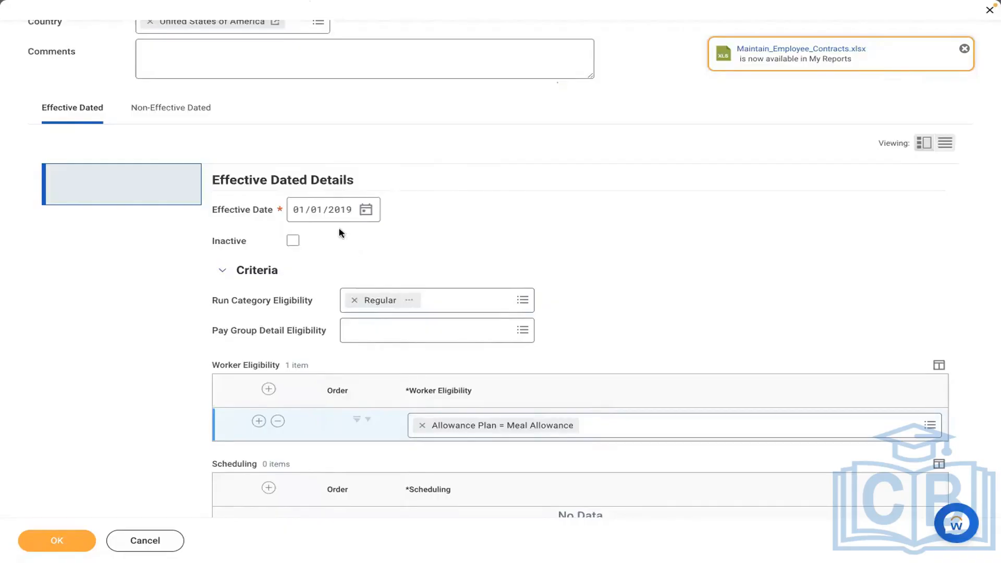
# On the Non-Effective Dated tab, add the Adds to Gross [CAN USA] and Federal Taxable (Withhold Taxes) groups.
pyautogui.click(181, 122)
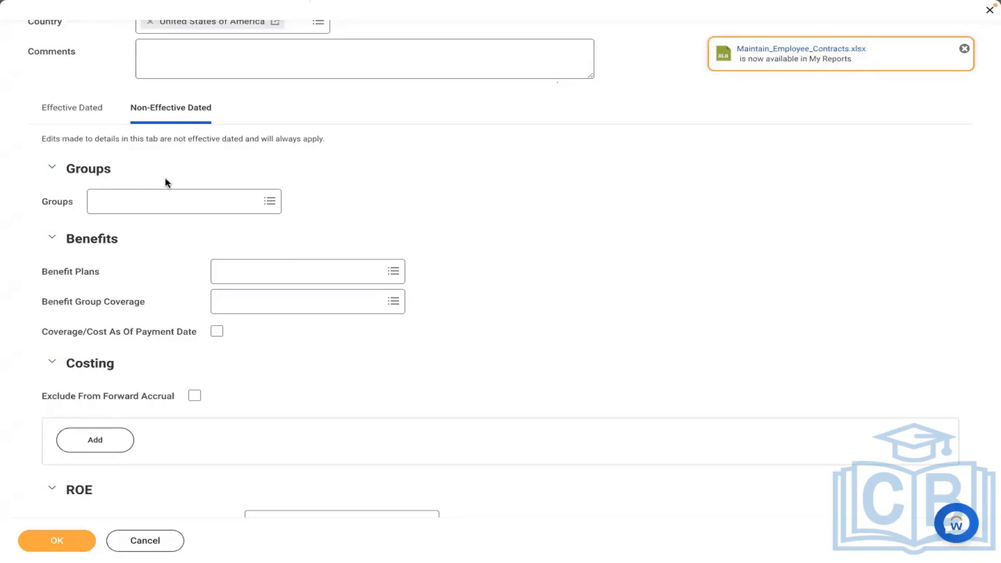
pyautogui.click(152, 203)
pyautogui.write('ADD TO GROSS')
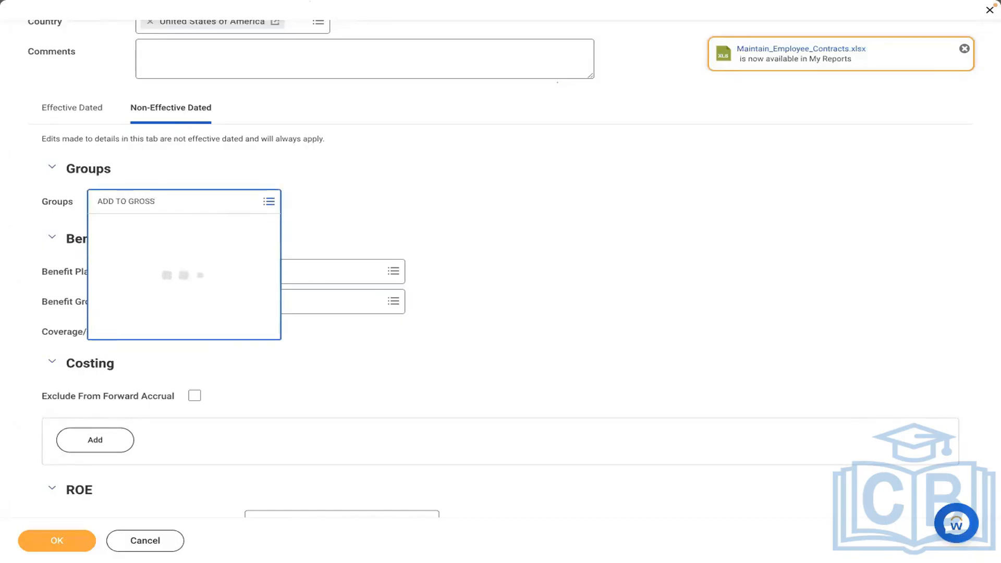
pyautogui.click(127, 250)
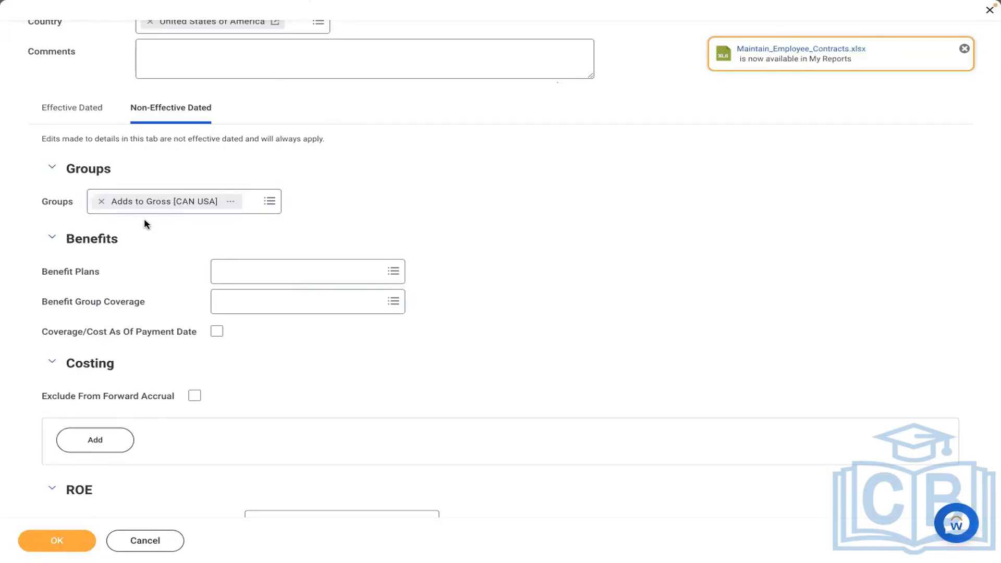
pyautogui.click(256, 203)
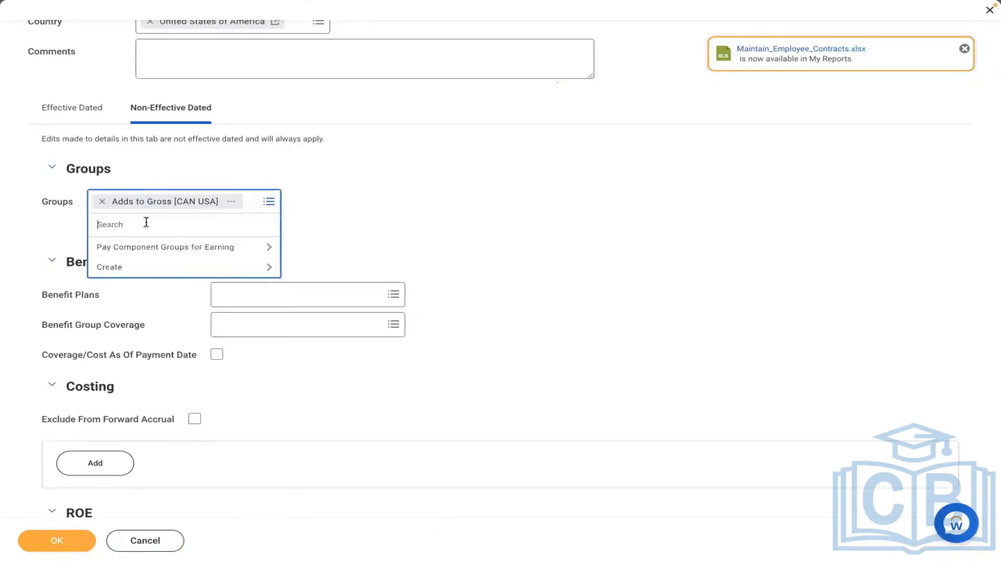
pyautogui.write('FEDERAL')
pyautogui.press('Return')
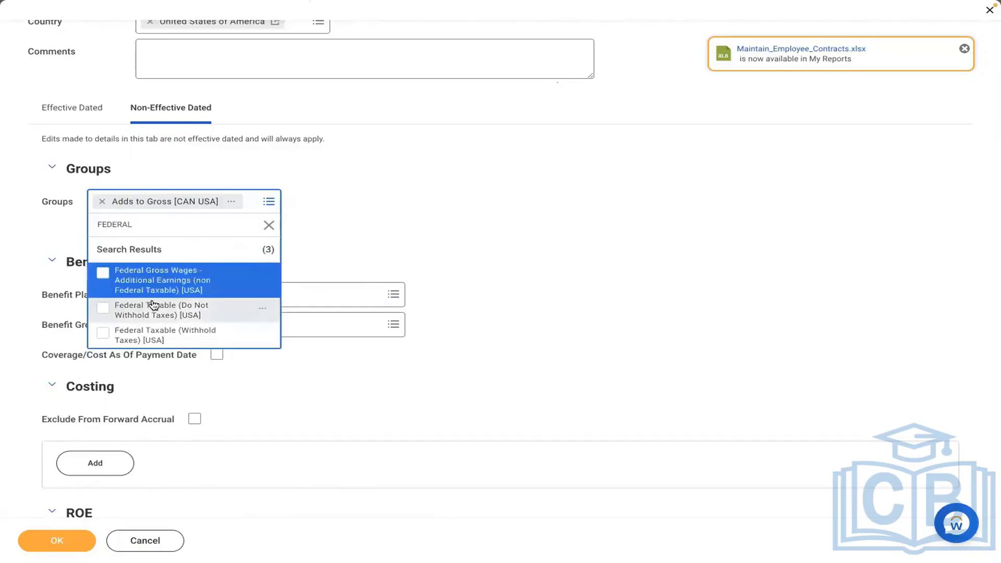
pyautogui.click(150, 337)
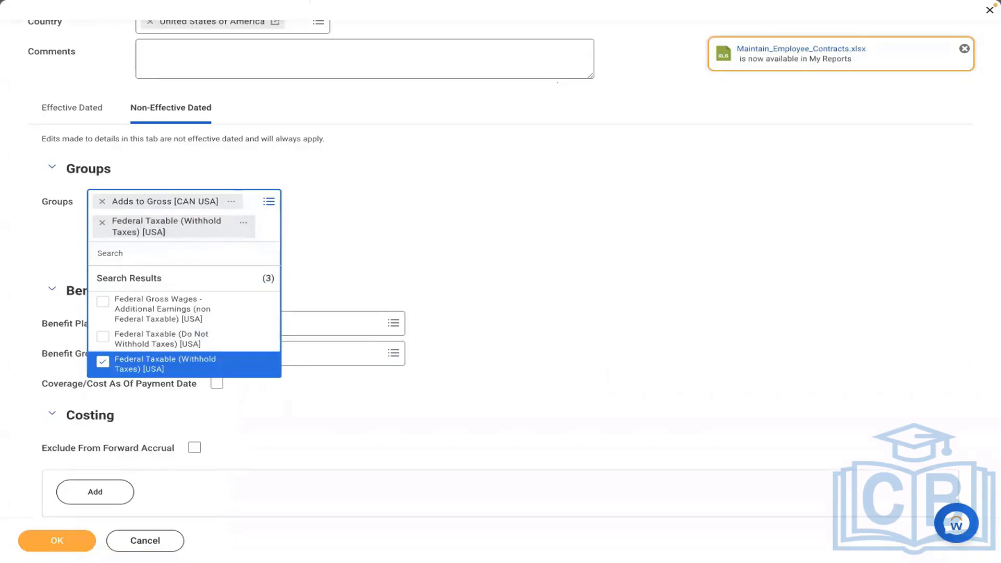
# Add the State and Local Withholding Taxable, SUI Taxable and FUI Taxable [USA] groups.
pyautogui.write('STATE')
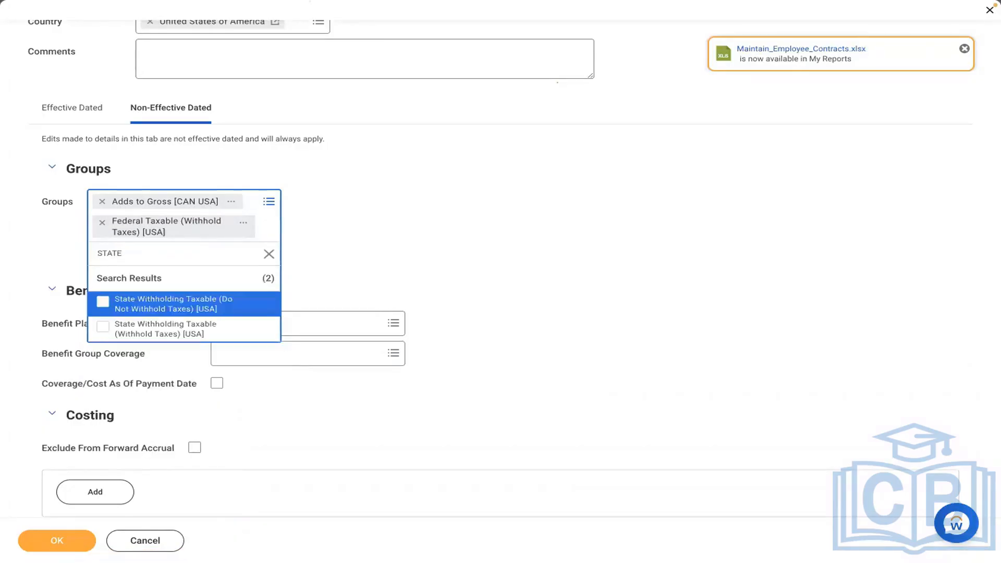
pyautogui.click(167, 332)
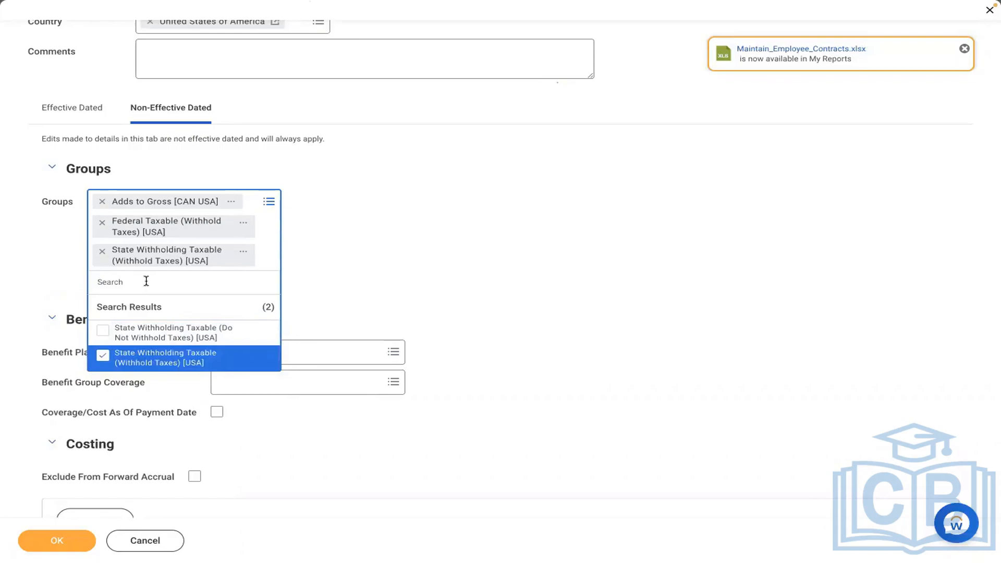
pyautogui.write('CIR')
pyautogui.write('TY')
pyautogui.press('Return')
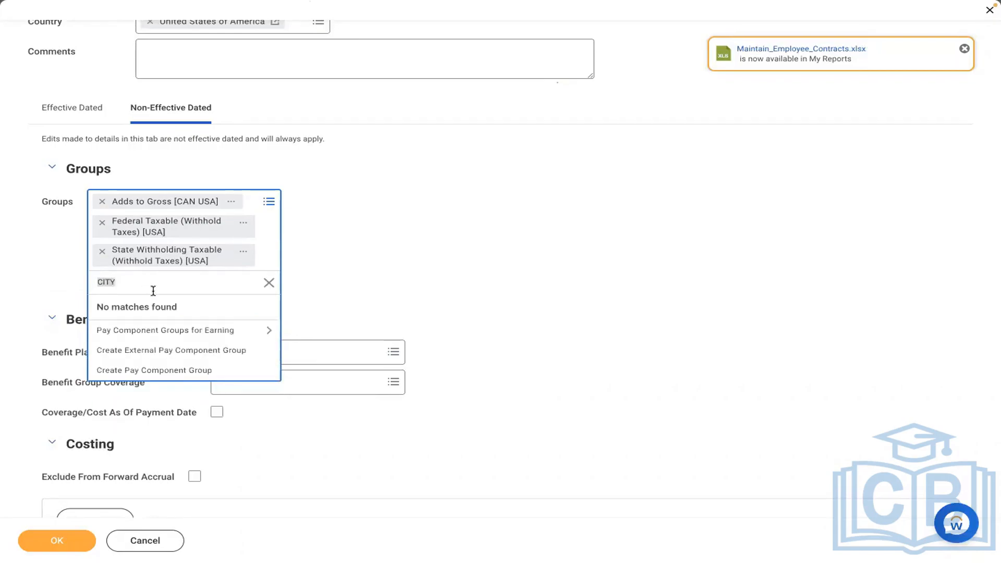
pyautogui.write('LOCAL')
pyautogui.press('Return')
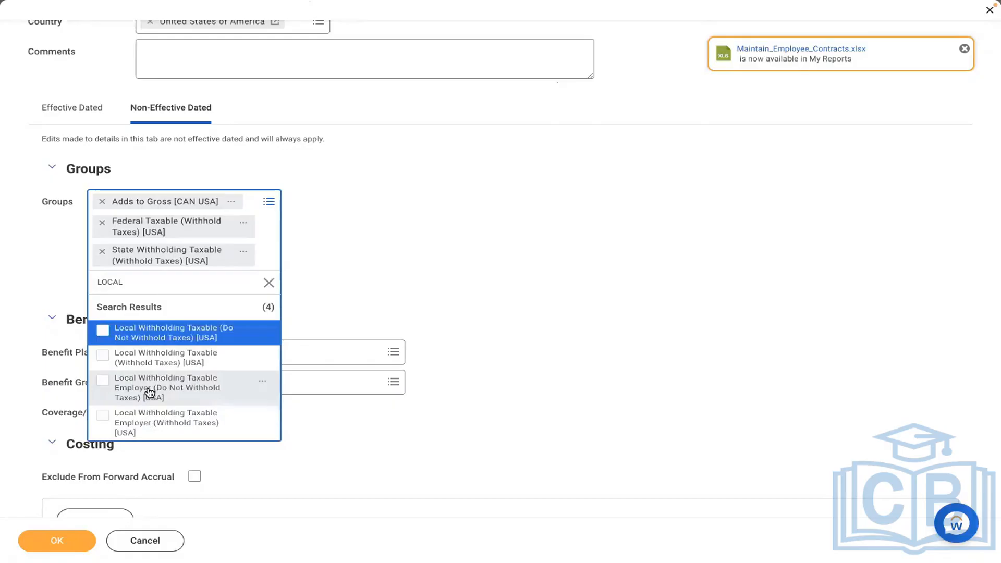
pyautogui.click(128, 356)
pyautogui.write('sui')
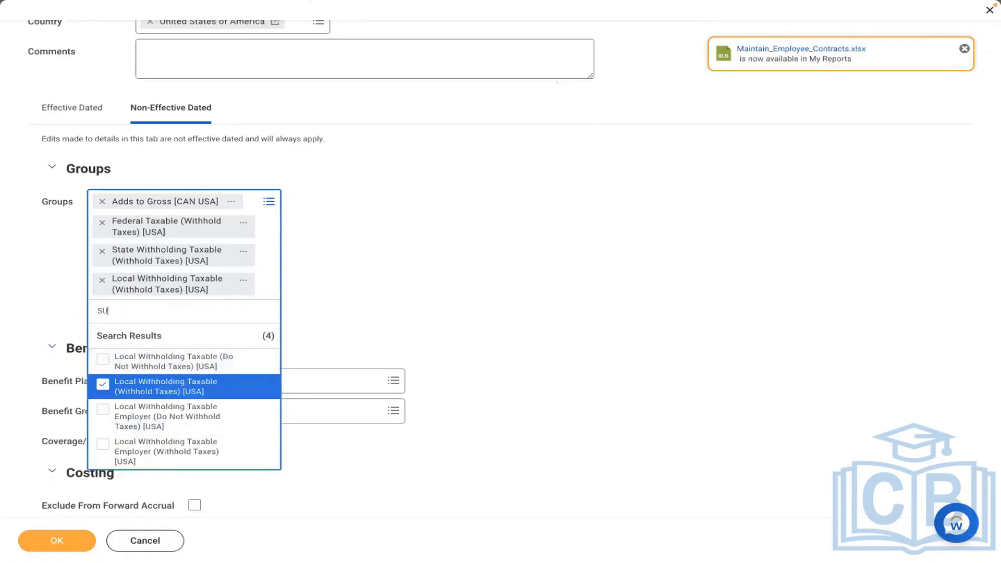
pyautogui.press('Return')
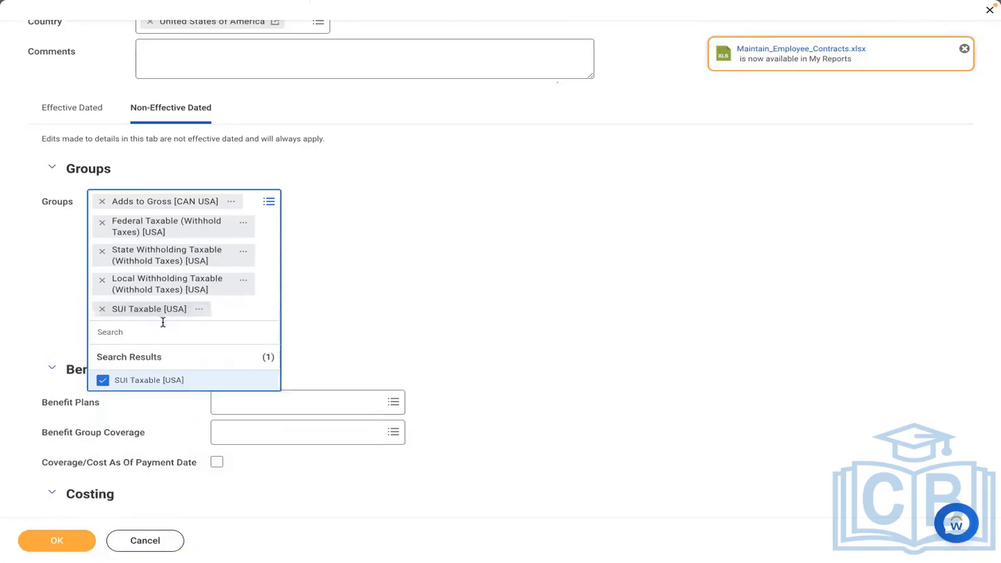
pyautogui.write('FUI')
pyautogui.press('Return')
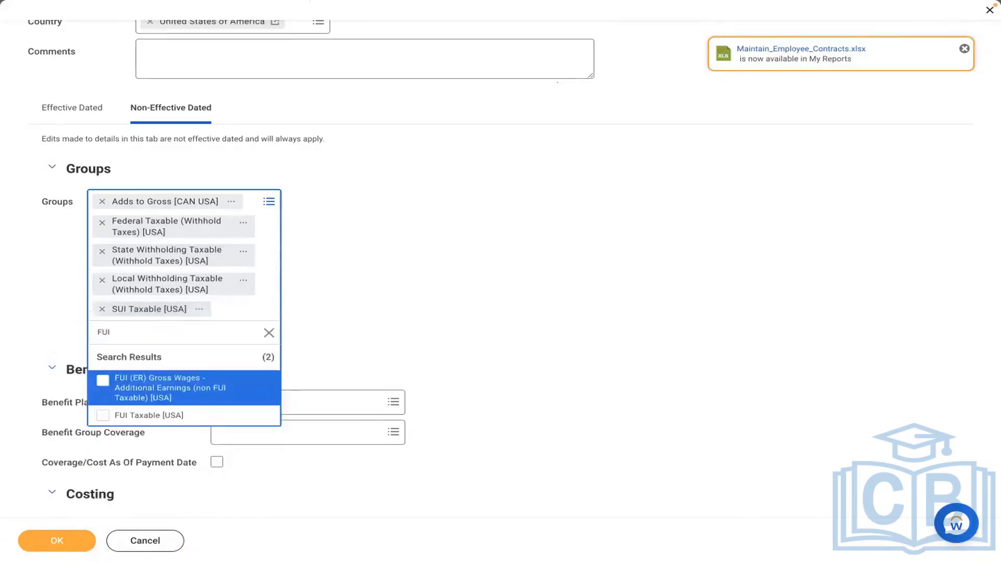
pyautogui.click(156, 415)
pyautogui.click(386, 335)
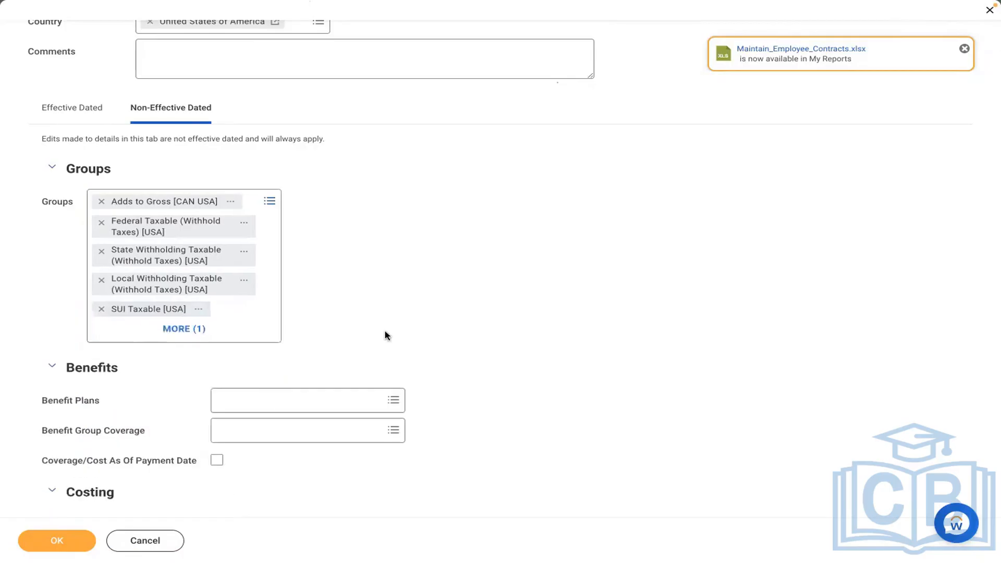
# Review the Effective Dated details and save the AMD - Meal Allowance earning, code AMDMA.
pyautogui.click(90, 116)
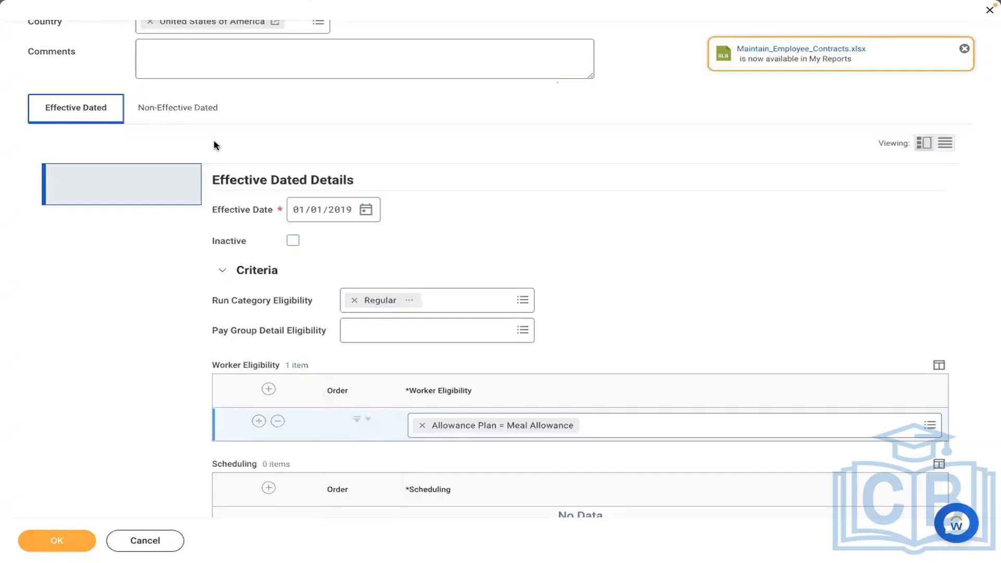
pyautogui.click(478, 186)
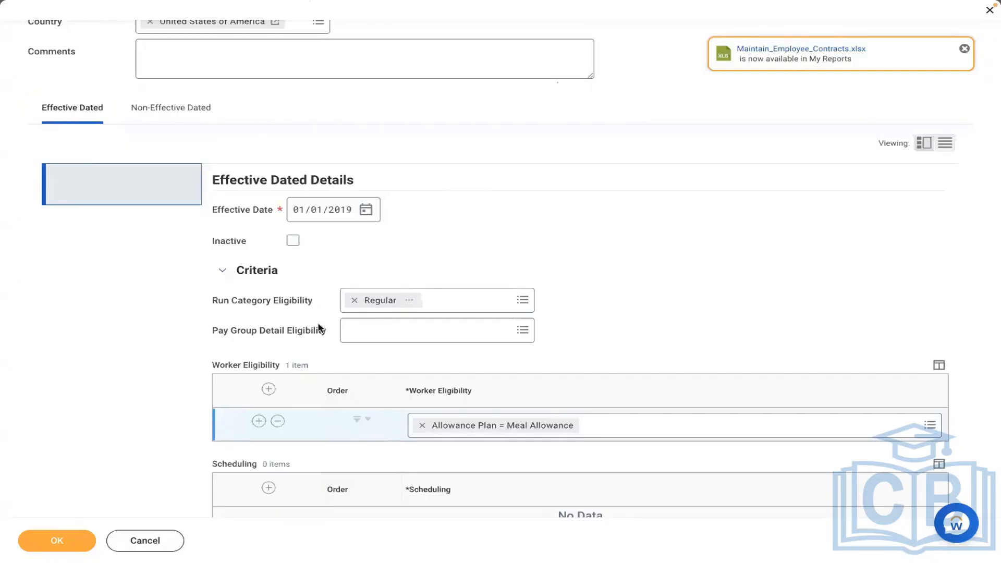
pyautogui.scroll(-3, 619, 241)
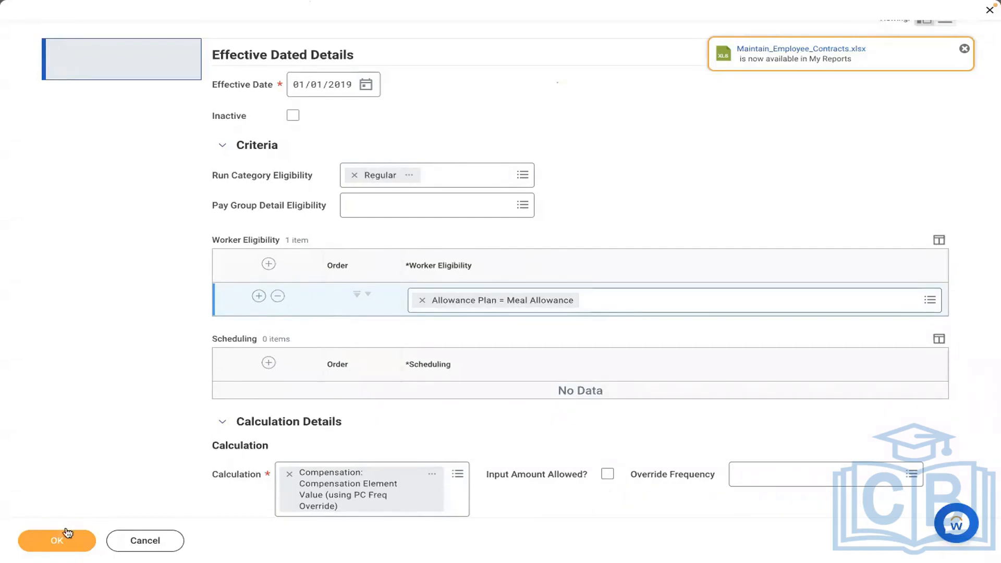
pyautogui.click(50, 539)
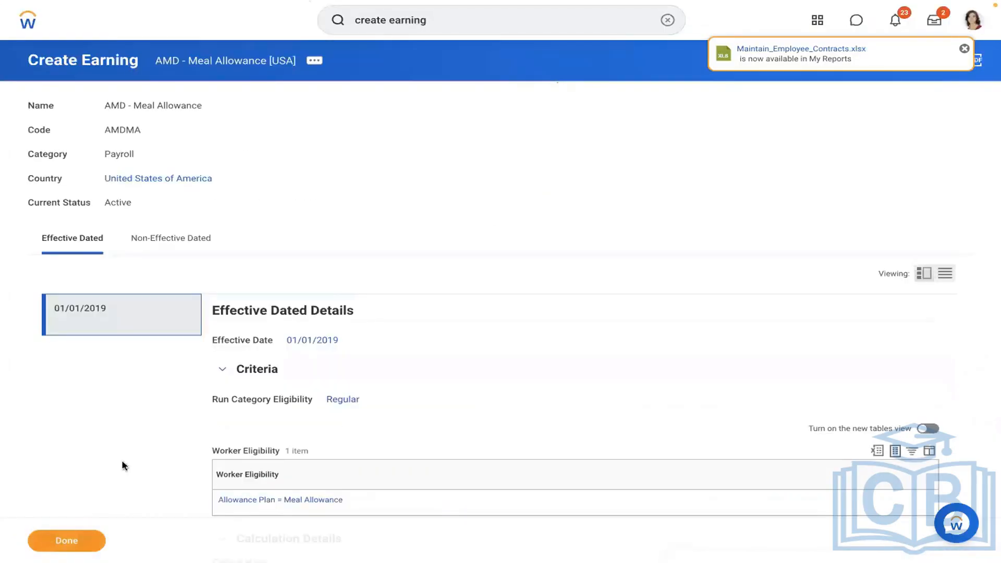
# Find the worker by name and open his Pay results for the 01/01/2019 – 01/15/2019 period.
pyautogui.click(667, 21)
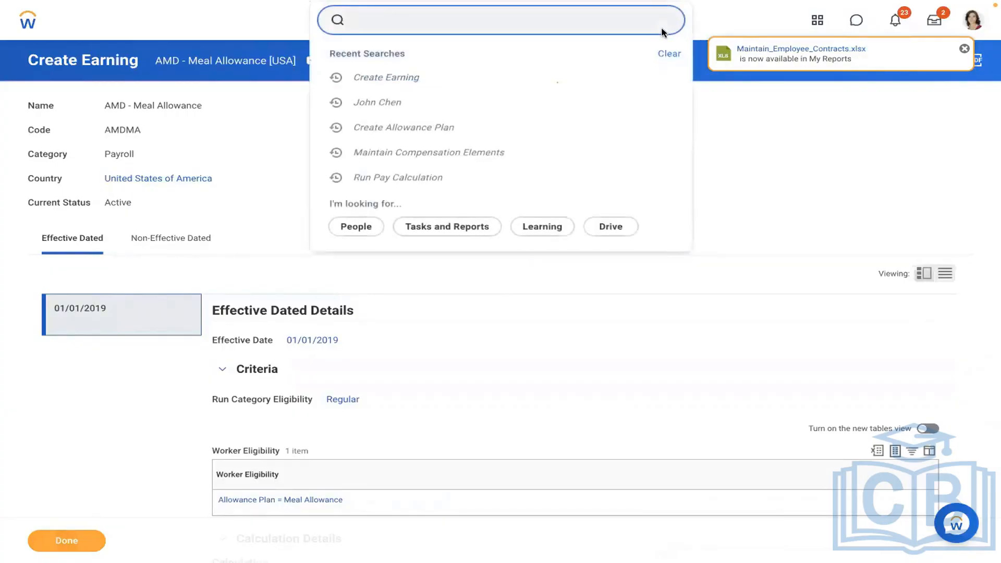
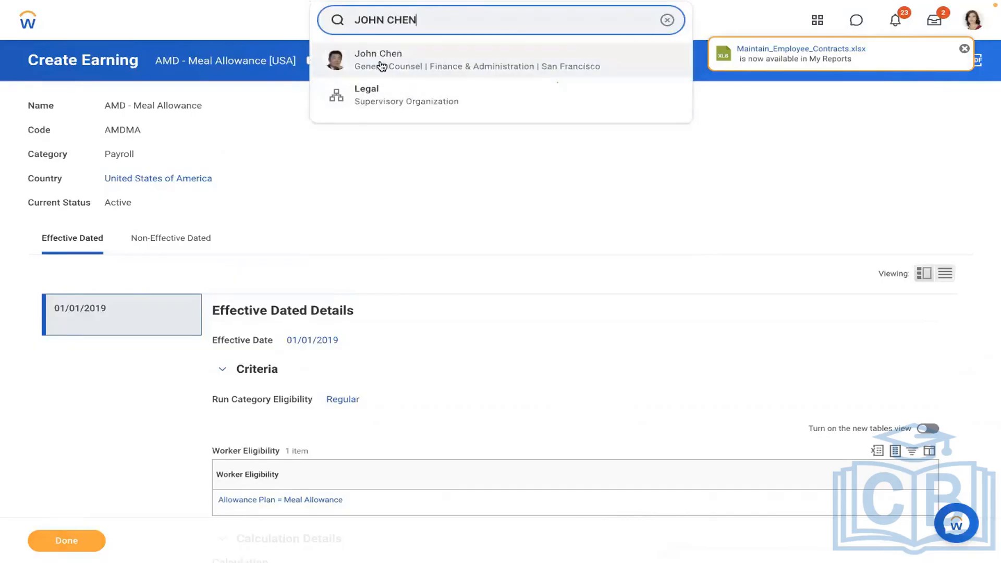
pyautogui.click(382, 65)
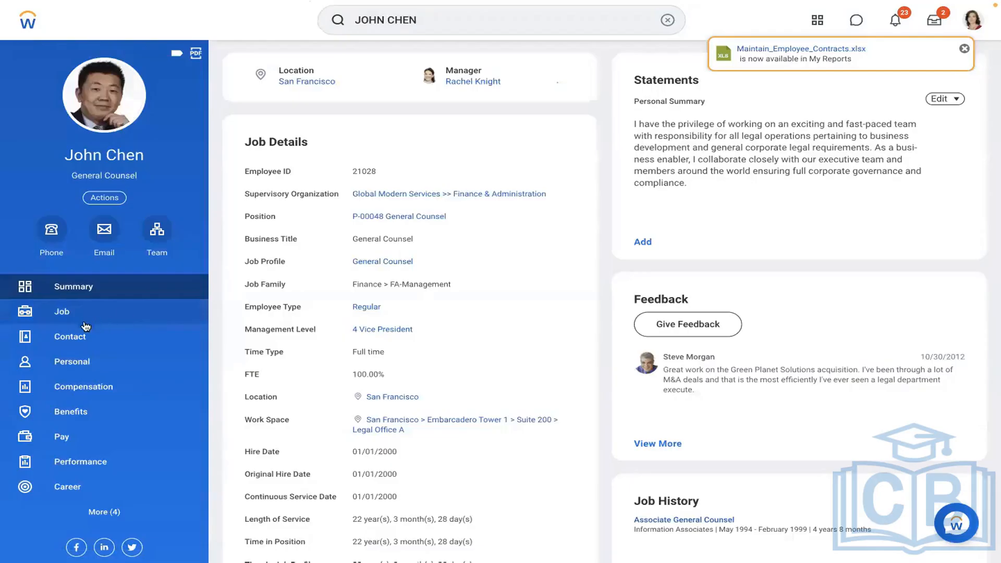
pyautogui.click(59, 459)
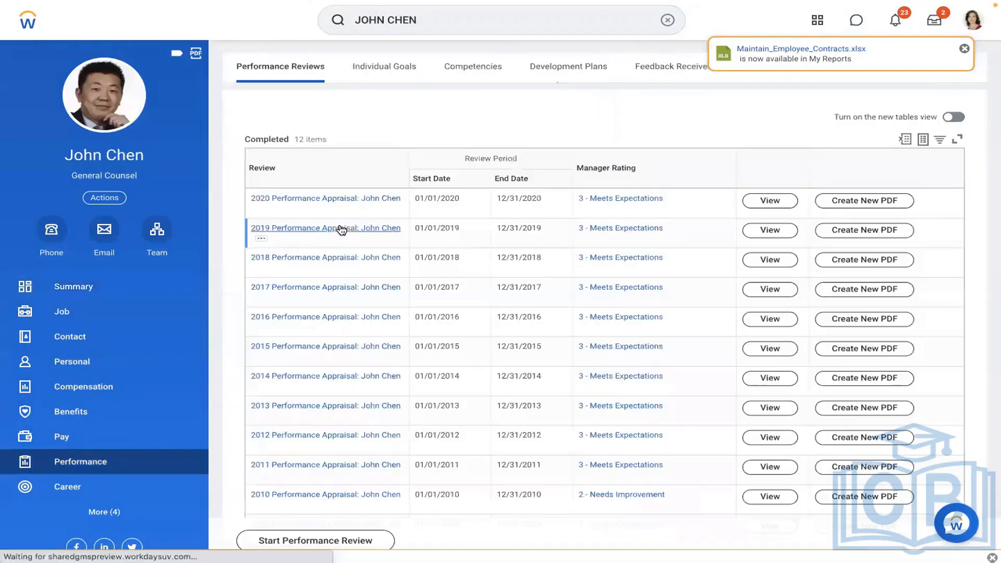
pyautogui.click(50, 447)
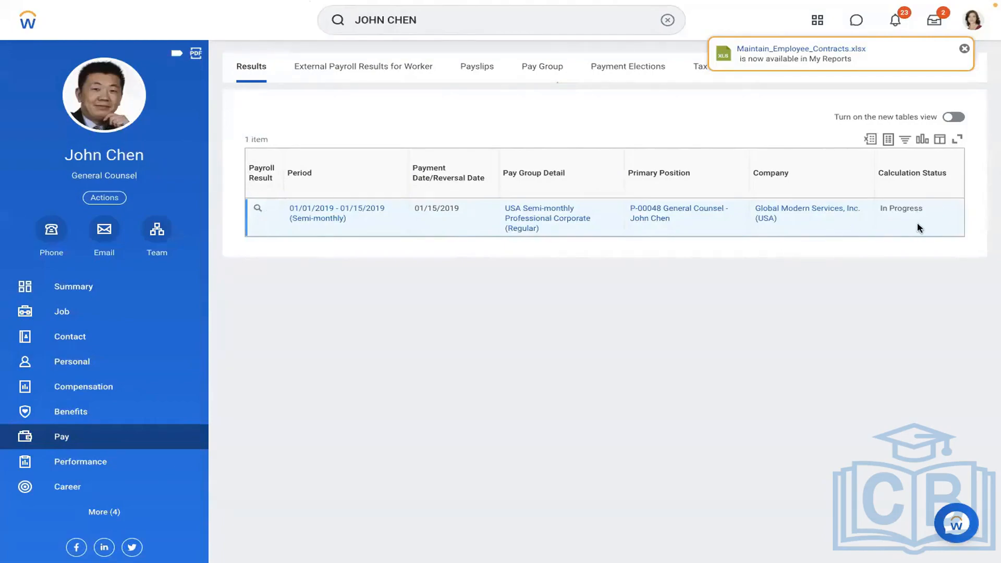
pyautogui.moveTo(902, 208)
# Choose Pay Calculation > Re-Calculate from the in-progress 01/15/2019 payroll result's actions.
pyautogui.click(271, 210)
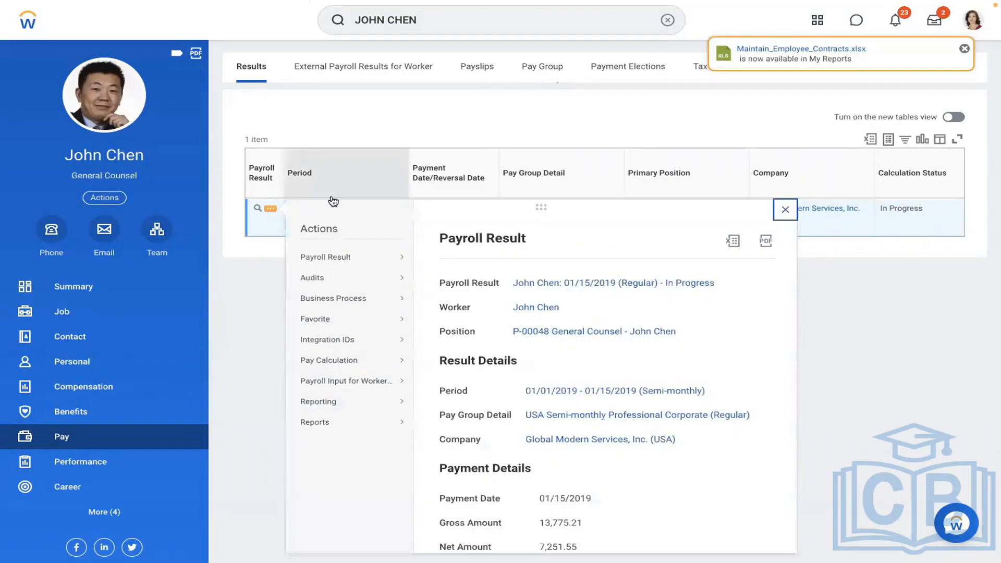
pyautogui.moveTo(350, 365)
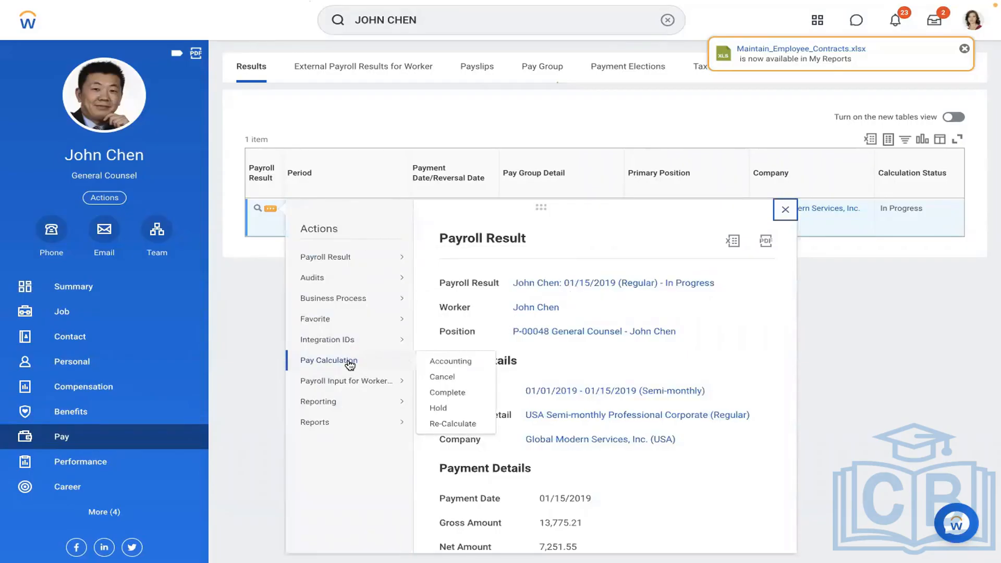
pyautogui.click(234, 270)
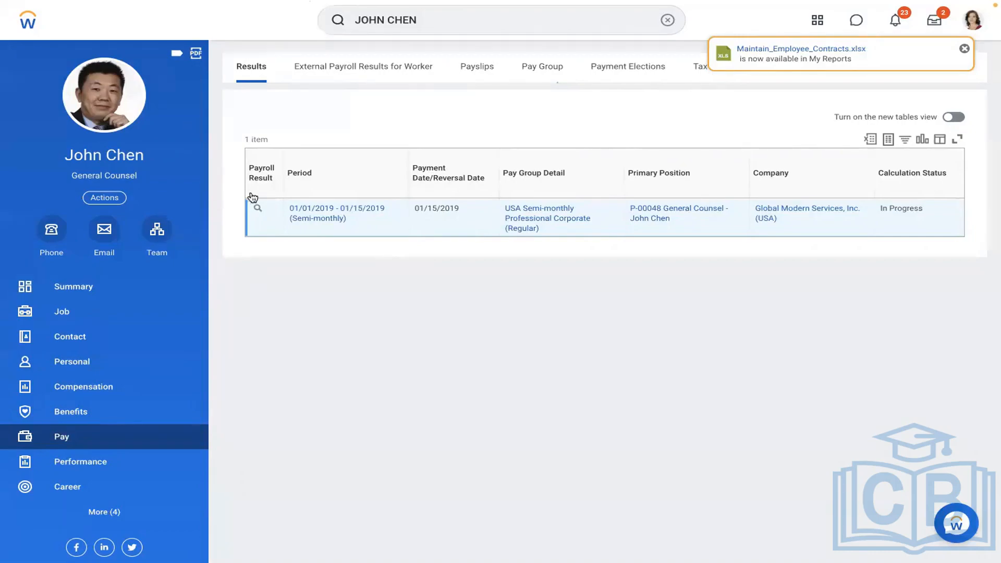
pyautogui.moveTo(259, 209)
pyautogui.click(270, 212)
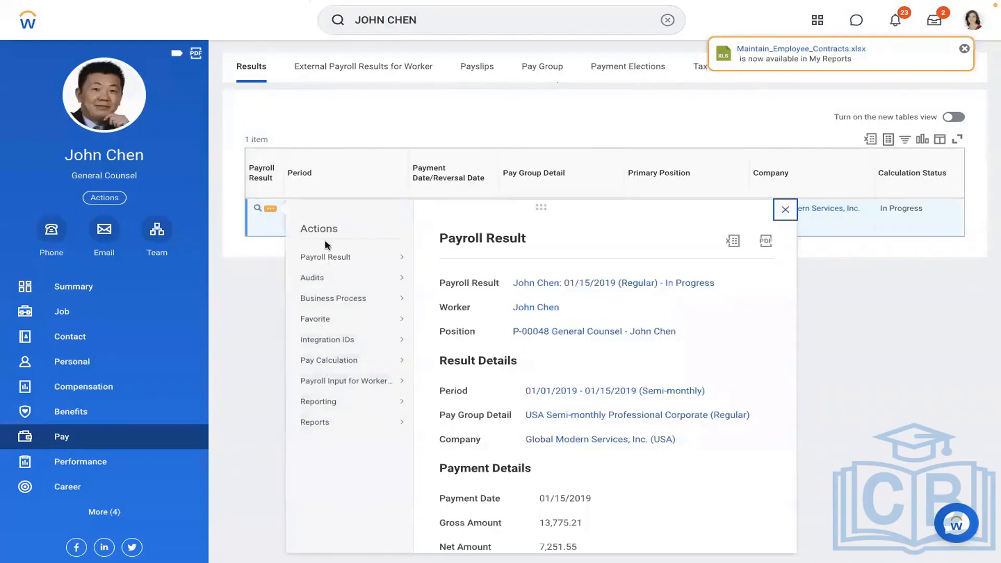
pyautogui.moveTo(327, 259)
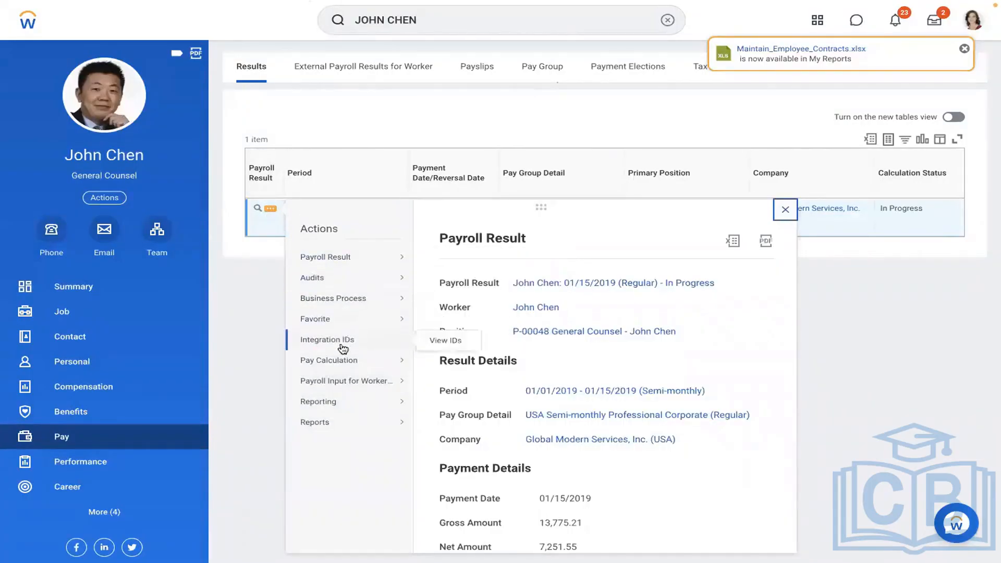
pyautogui.moveTo(338, 358)
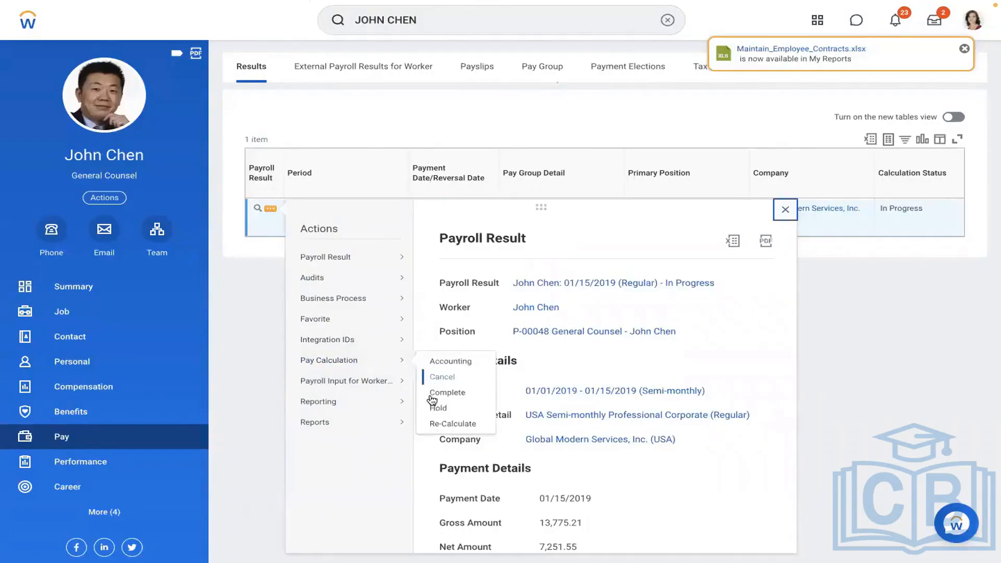
pyautogui.click(439, 424)
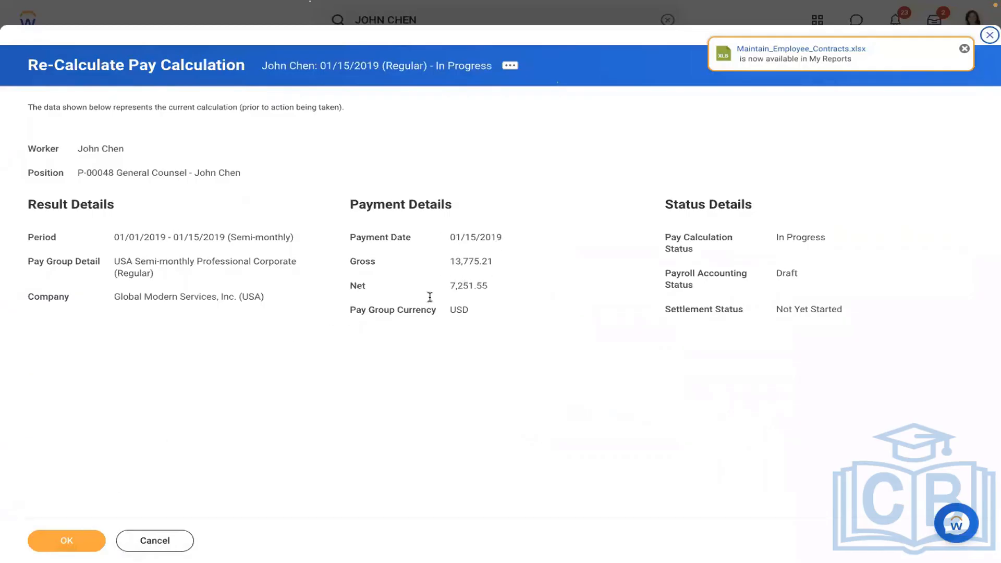
# Check the 13,775.21 gross, then confirm the re-calculation, raising gross to 14,275.21 and net to 7,575.40.
pyautogui.moveTo(494, 261); pyautogui.dragTo(446, 261)
pyautogui.click(463, 266)
pyautogui.moveTo(514, 261); pyautogui.dragTo(455, 262)
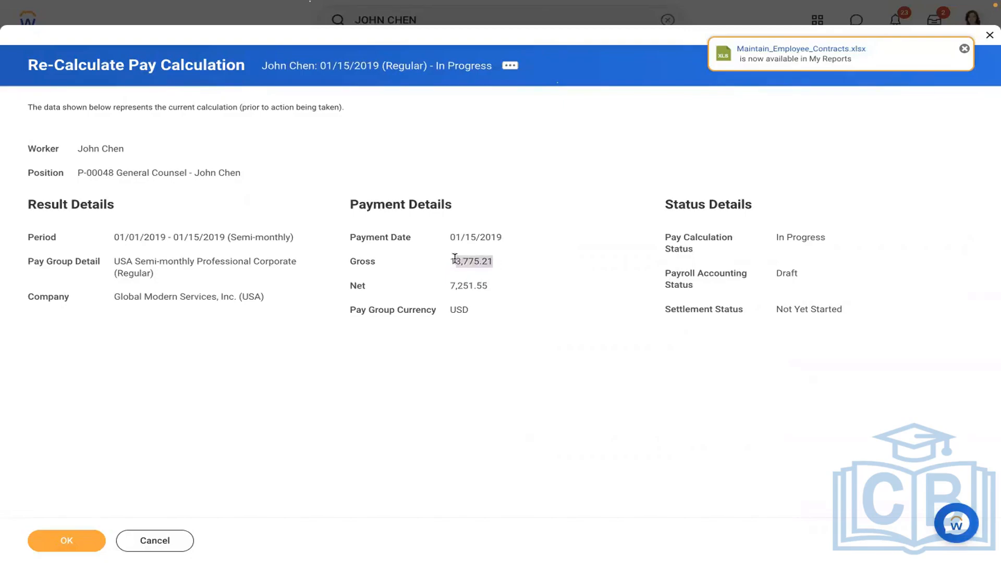
pyautogui.click(67, 540)
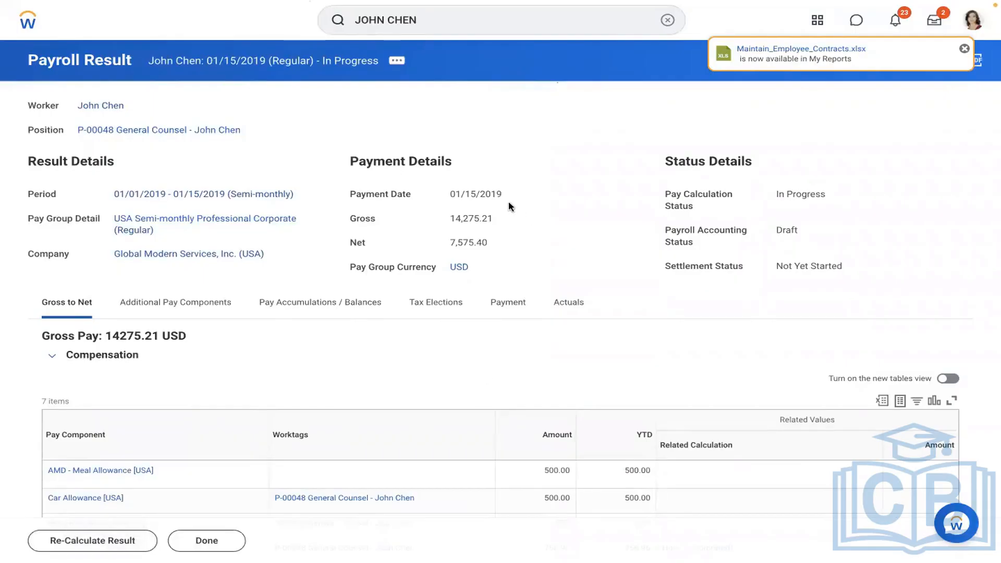
pyautogui.moveTo(499, 215); pyautogui.dragTo(424, 229)
pyautogui.click(423, 229)
pyautogui.scroll(-4, 556, 229)
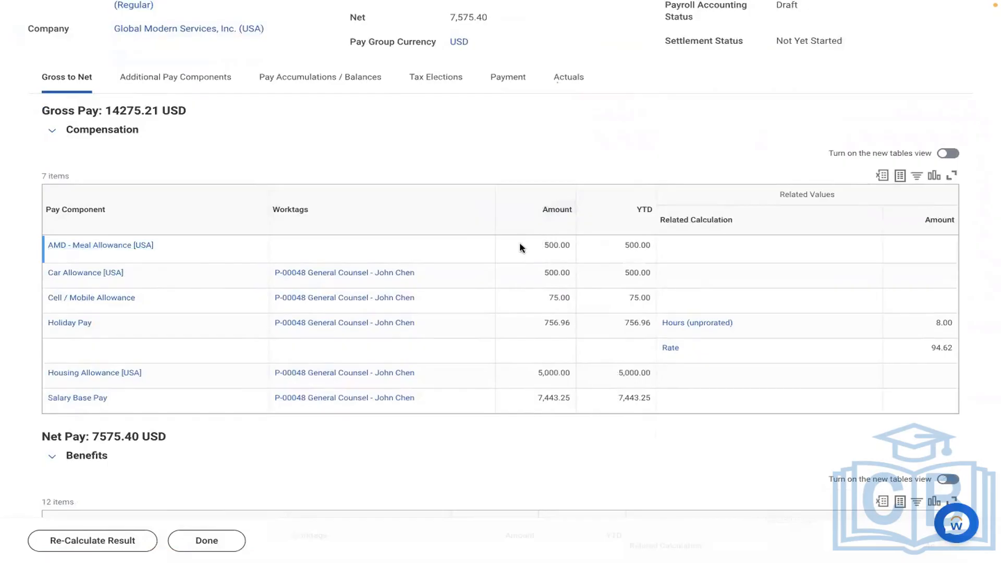
pyautogui.moveTo(519, 247); pyautogui.dragTo(650, 250)
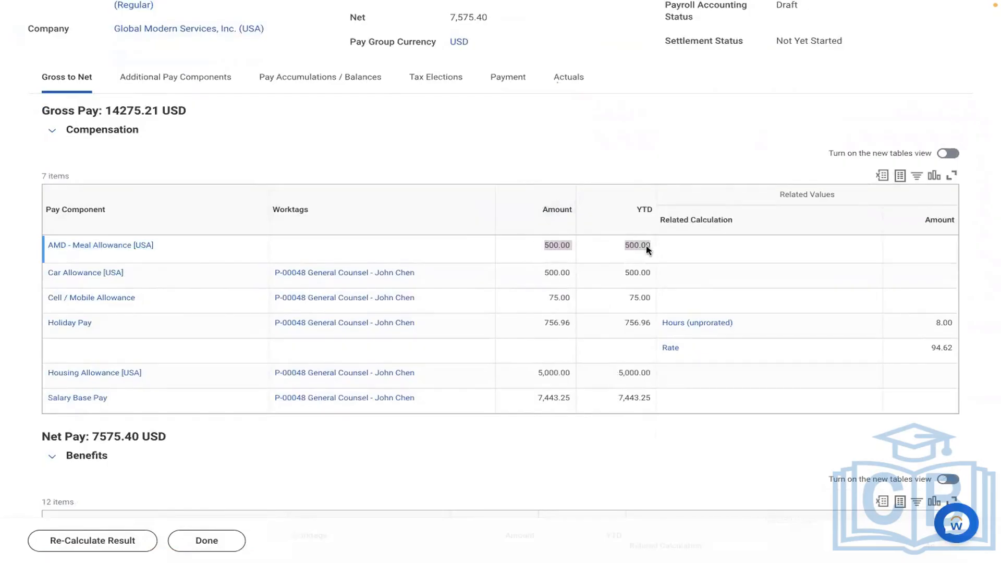
pyautogui.click(383, 151)
pyautogui.scroll(4, 383, 150)
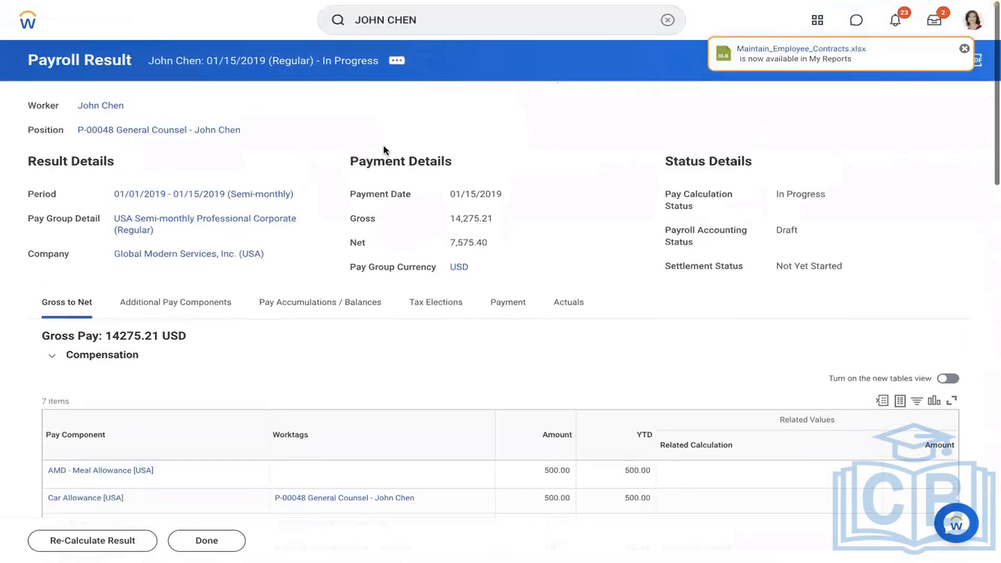
pyautogui.click(398, 62)
pyautogui.moveTo(463, 213)
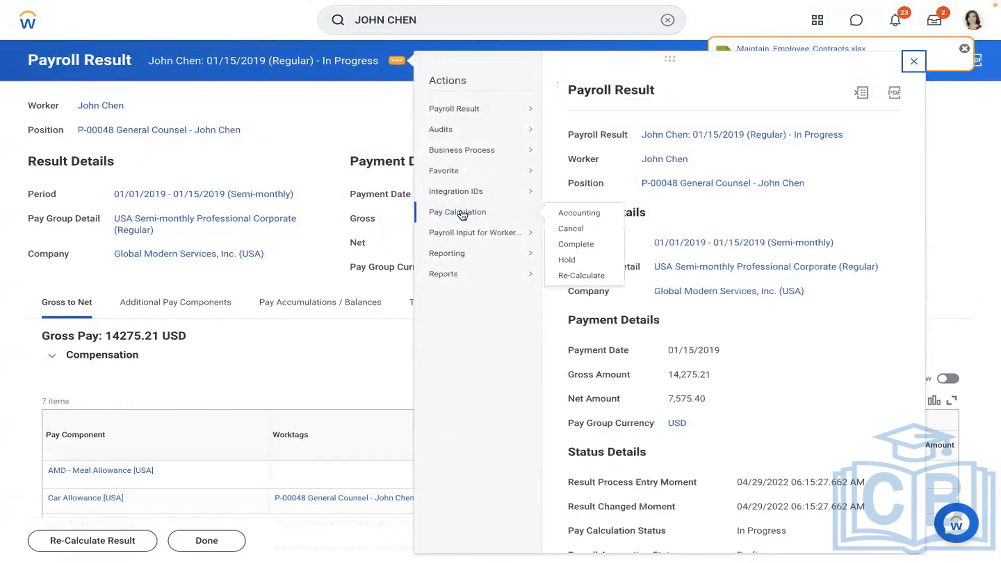
pyautogui.moveTo(515, 104)
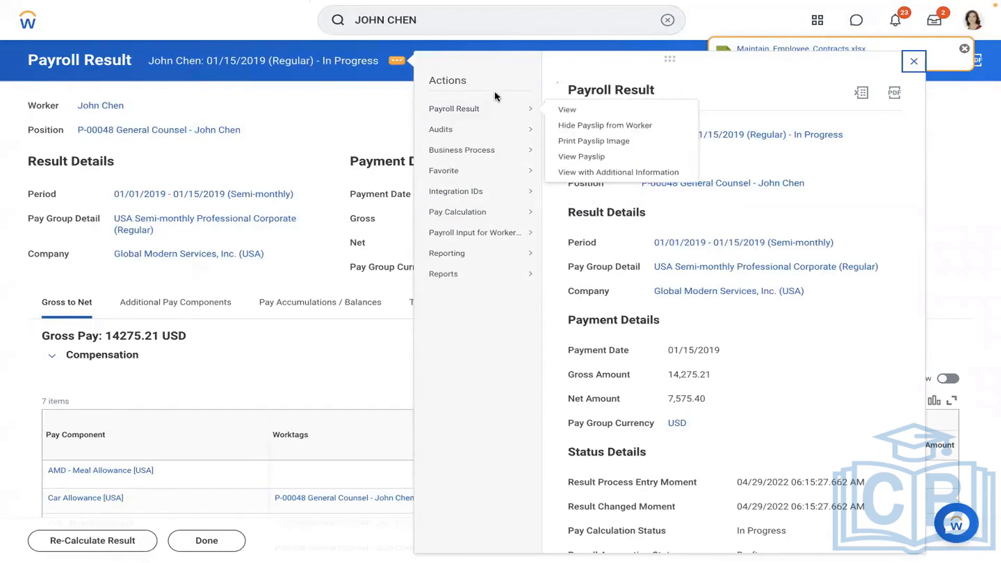
pyautogui.click(579, 156)
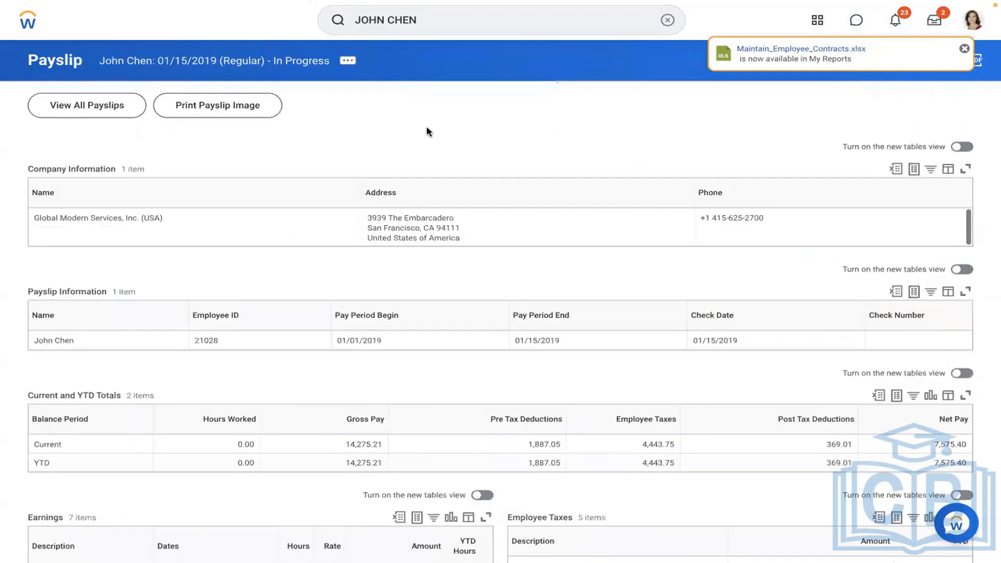
# Highlight the AMD - Meal Allowance 500.00 row in the payslip's Earnings table, then return to Word.
pyautogui.scroll(-4, 427, 131)
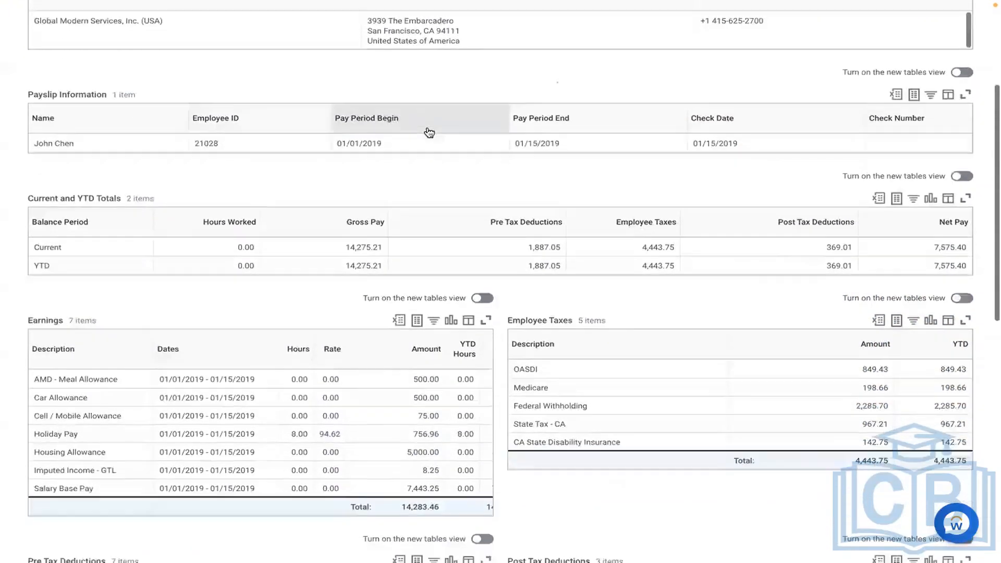
pyautogui.scroll(-3, 427, 132)
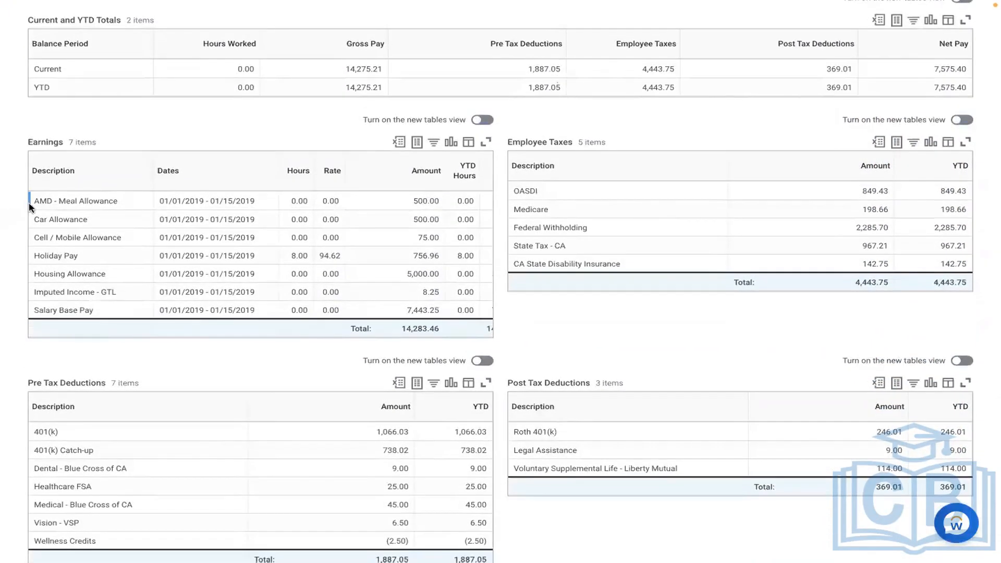
pyautogui.moveTo(30, 201); pyautogui.dragTo(457, 205)
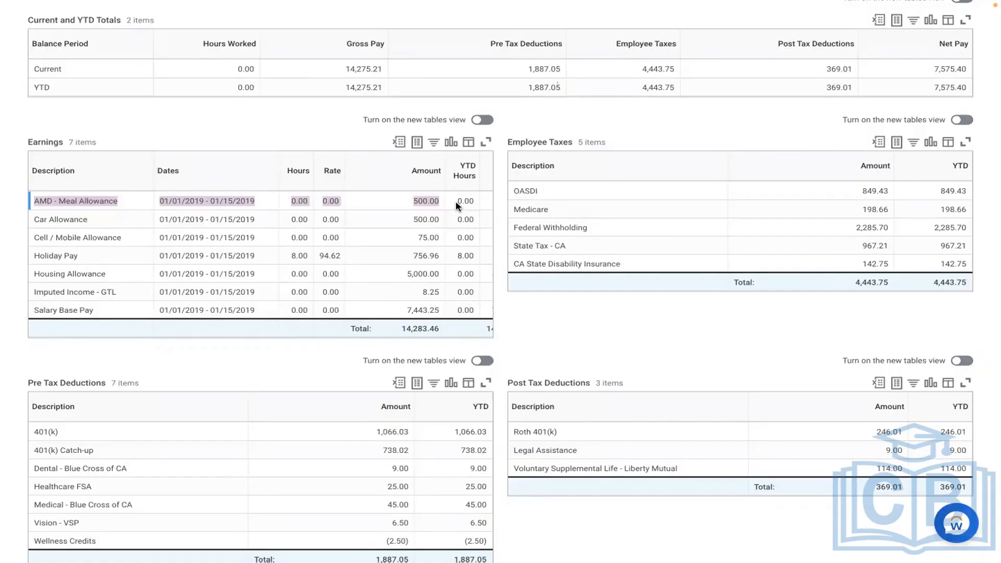
pyautogui.hotkey('ctrl', 'Left')
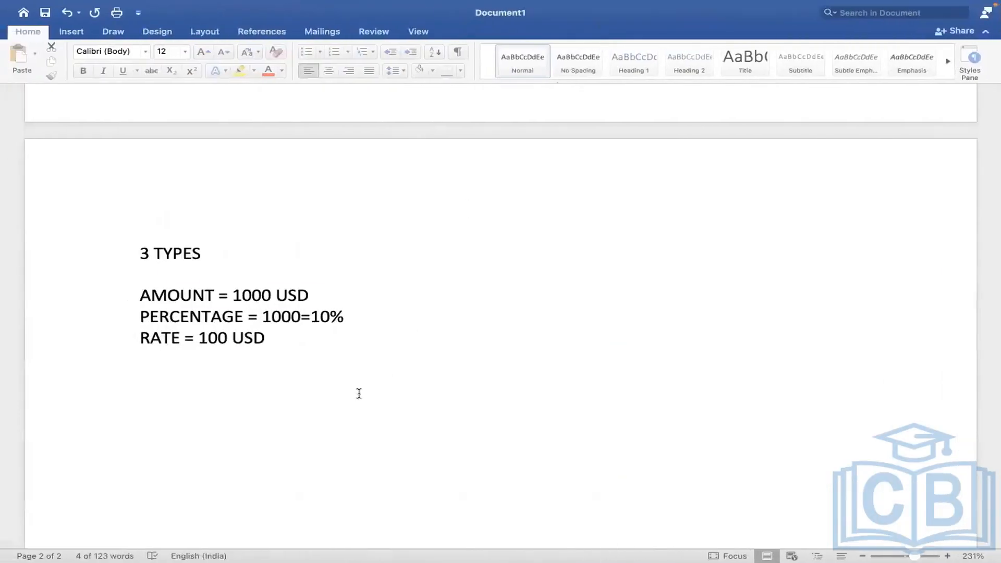
# Add the line 'ALLOWANCE PLAN COMP ELEMENT EARNING' and highlight COMP ELEMENT in yellow.
pyautogui.click(306, 393)
pyautogui.press('Return')
pyautogui.press('Return')
pyautogui.press('Return')
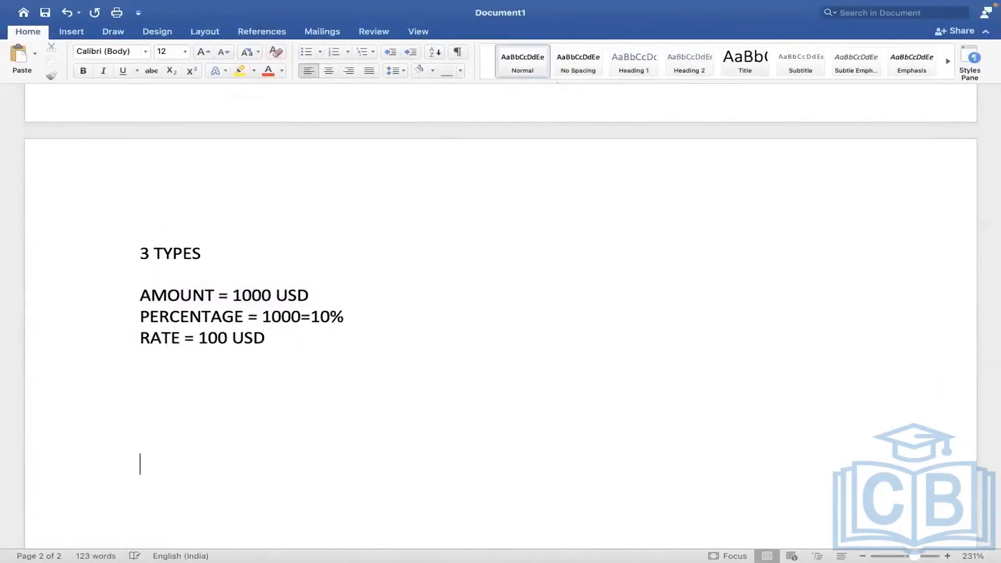
pyautogui.write('ALLOWAN')
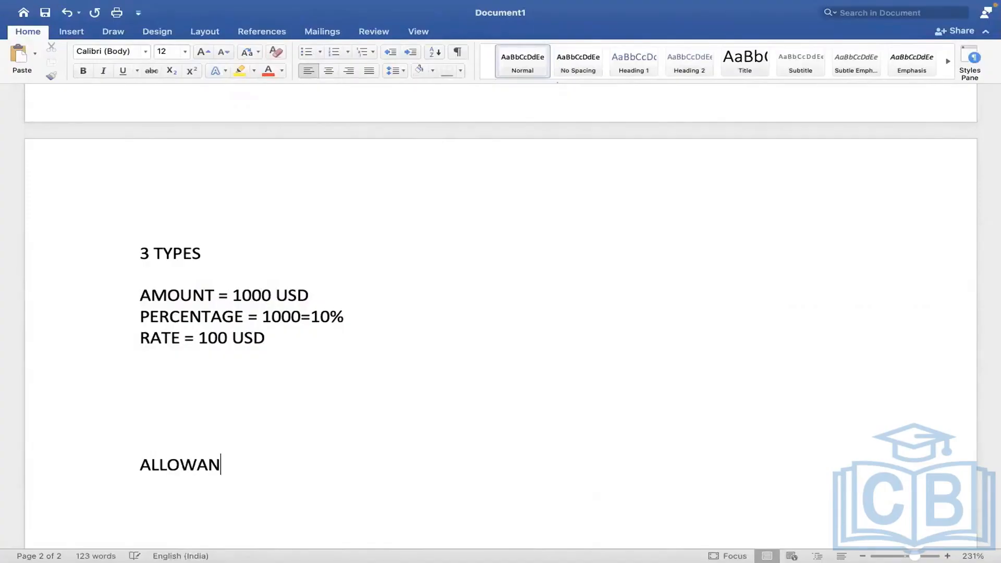
pyautogui.write('CE PLAN      ')
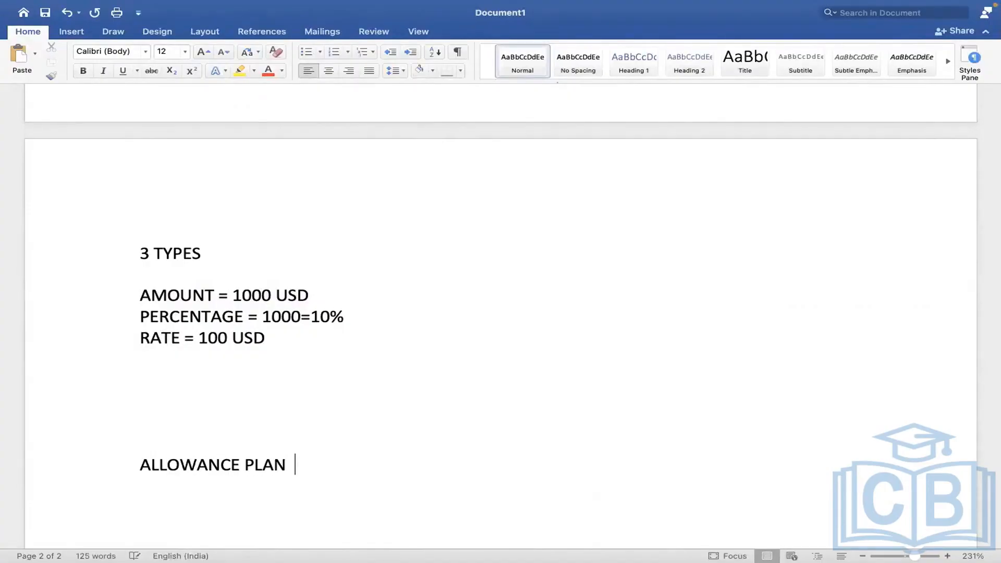
pyautogui.write('   COMP ELEEMNT')
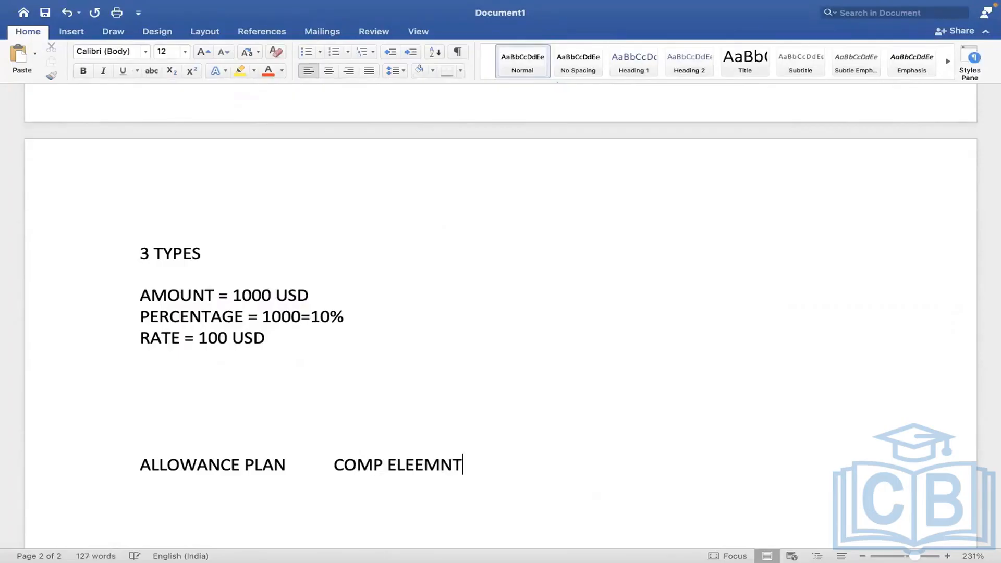
pyautogui.press('BackSpace')
pyautogui.press('BackSpace')
pyautogui.press('BackSpace')
pyautogui.press('BackSpace')
pyautogui.write('MENT            EA')
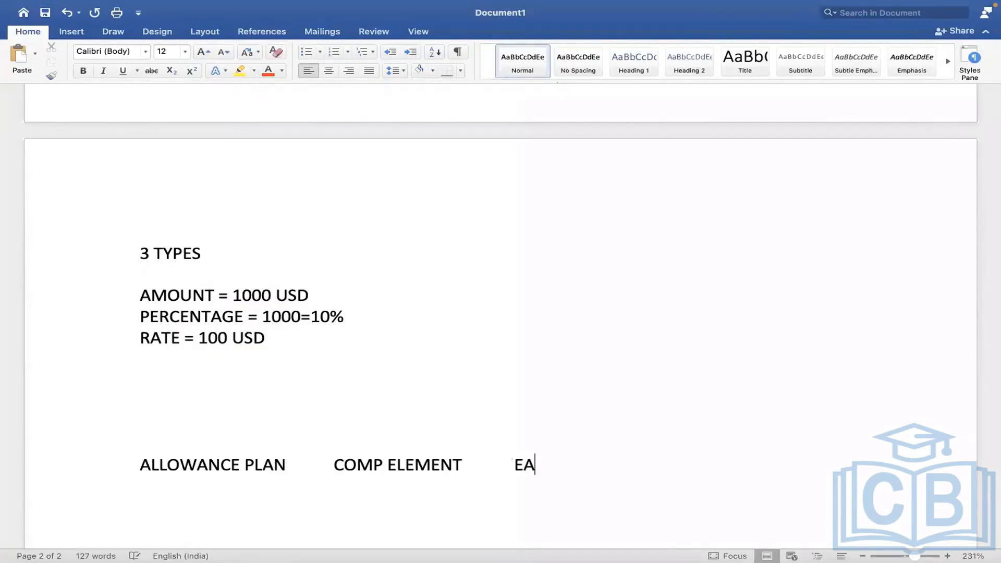
pyautogui.write('RNING')
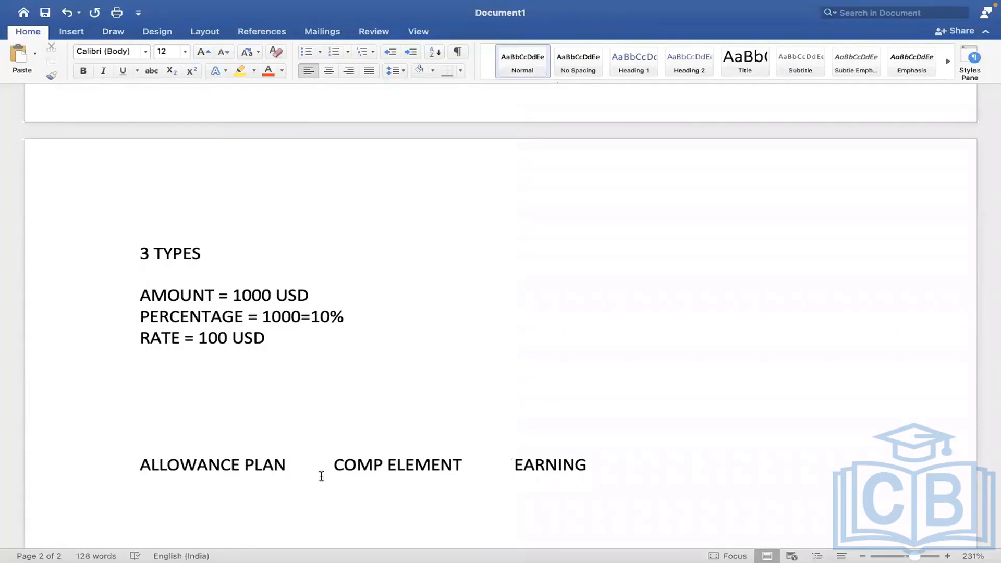
pyautogui.moveTo(333, 466)
pyautogui.mouseDown()
pyautogui.moveTo(428, 465)
pyautogui.moveTo(352, 468)
pyautogui.mouseUp()
pyautogui.click(469, 466)
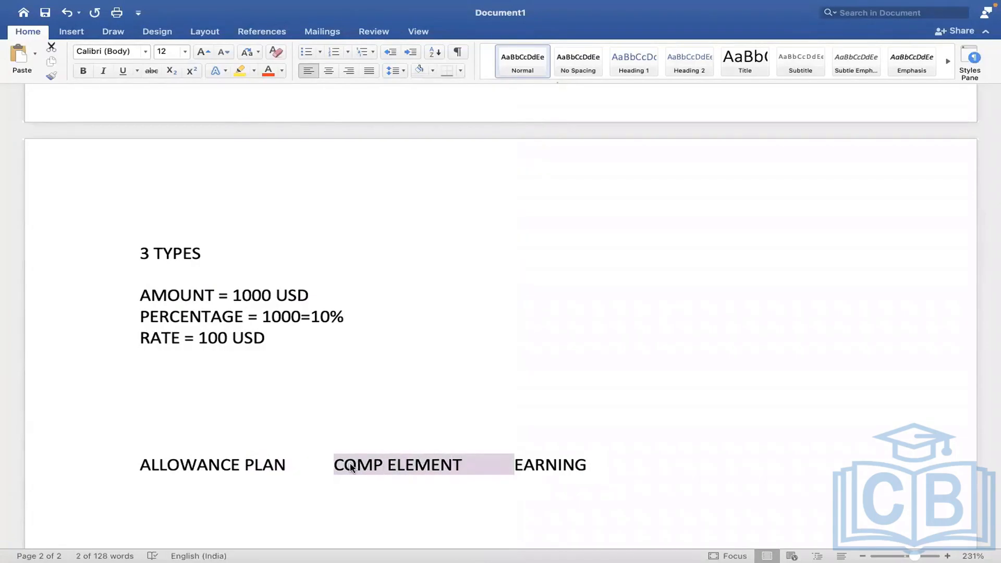
pyautogui.click(239, 70)
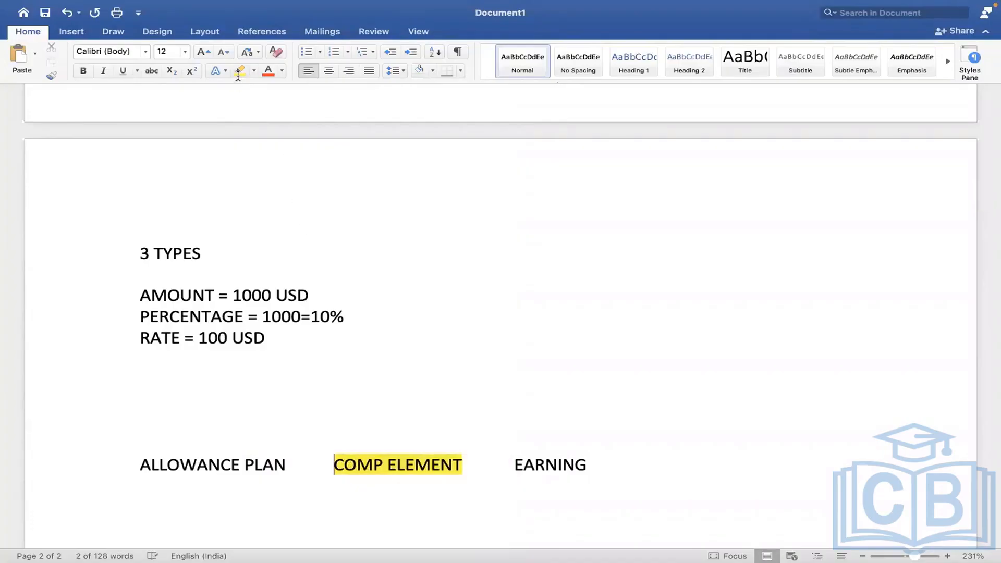
# Add EARNING and DEDUCTION headings below ALLOWANCE PLAN, with blank lines between them.
pyautogui.click(384, 264)
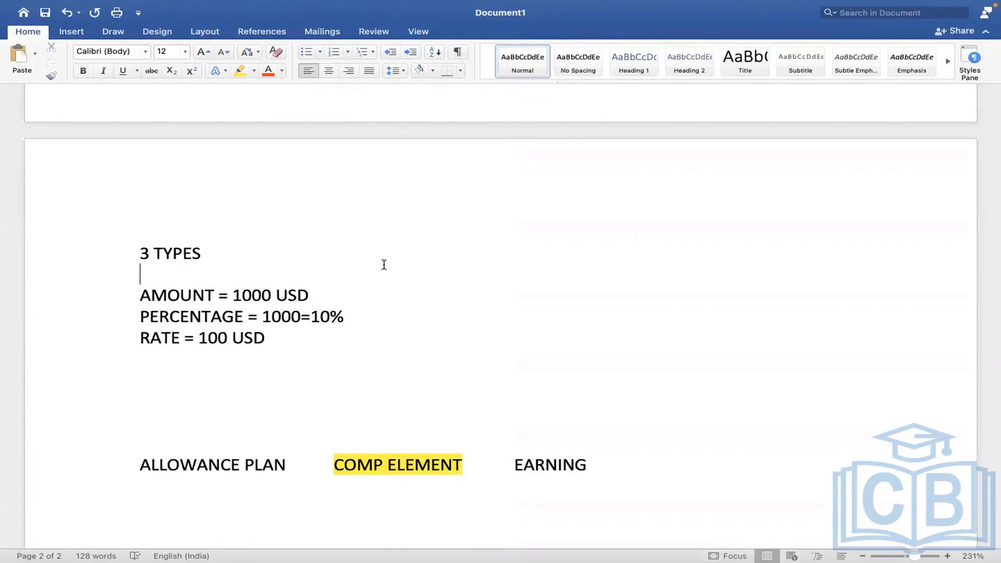
pyautogui.click(620, 475)
pyautogui.press('Return')
pyautogui.press('Return')
pyautogui.press('Return')
pyautogui.press('Return')
pyautogui.press('Return')
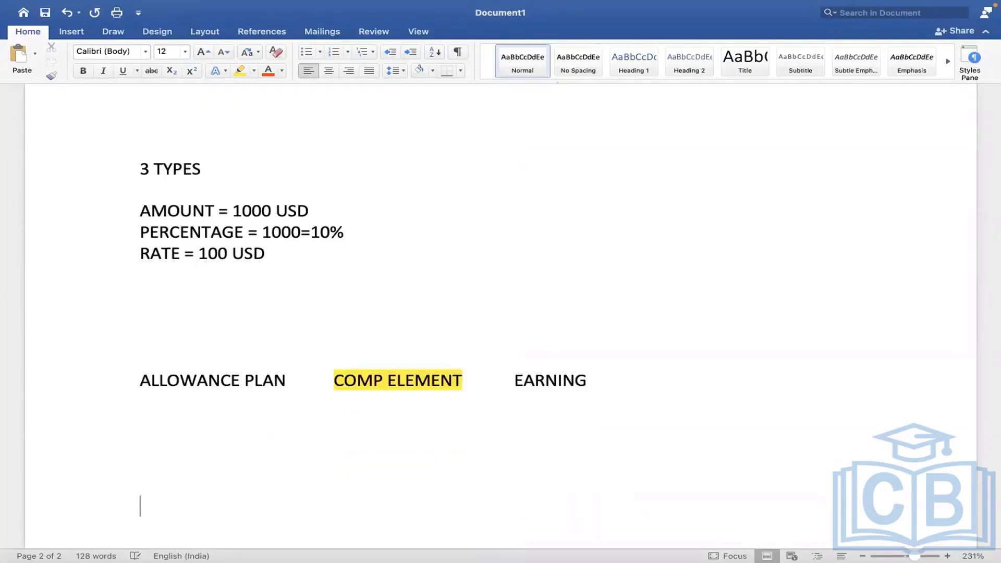
pyautogui.press('Return')
pyautogui.press('Return')
pyautogui.press('Return')
pyautogui.press('Return')
pyautogui.press('Return')
pyautogui.press('Return')
pyautogui.press('Return')
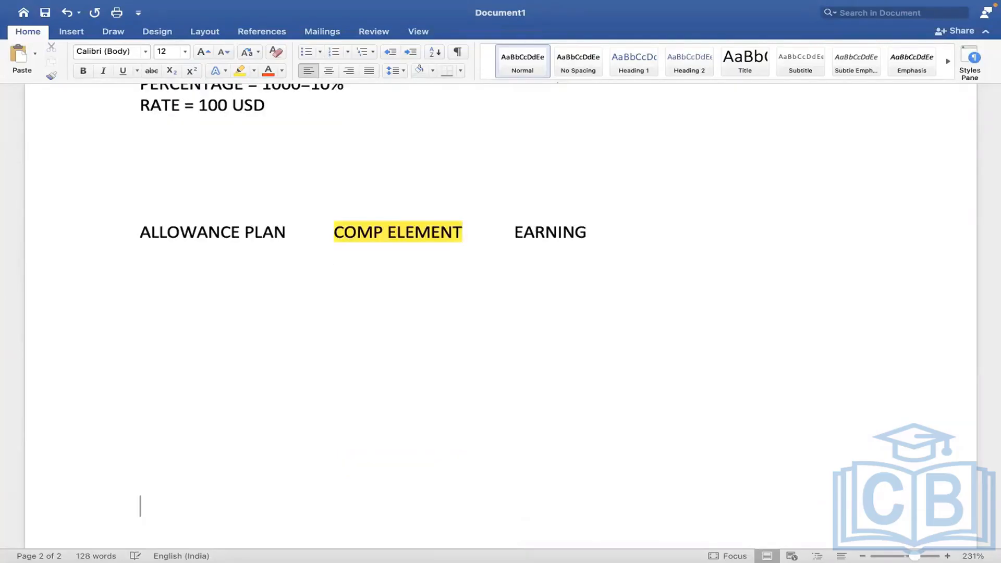
pyautogui.click(145, 317)
pyautogui.write('EARNING')
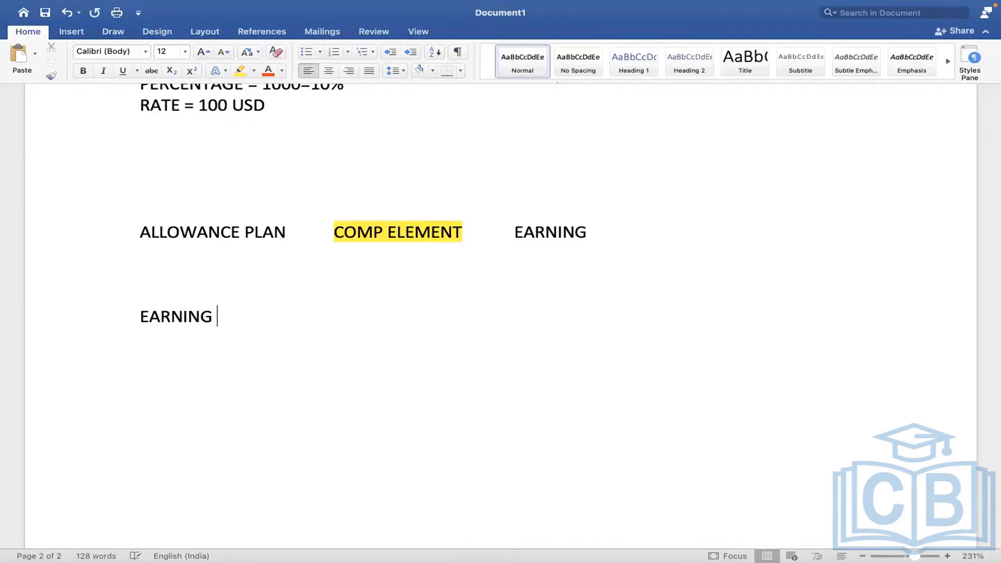
pyautogui.press('Return')
pyautogui.write('DEDUCTION')
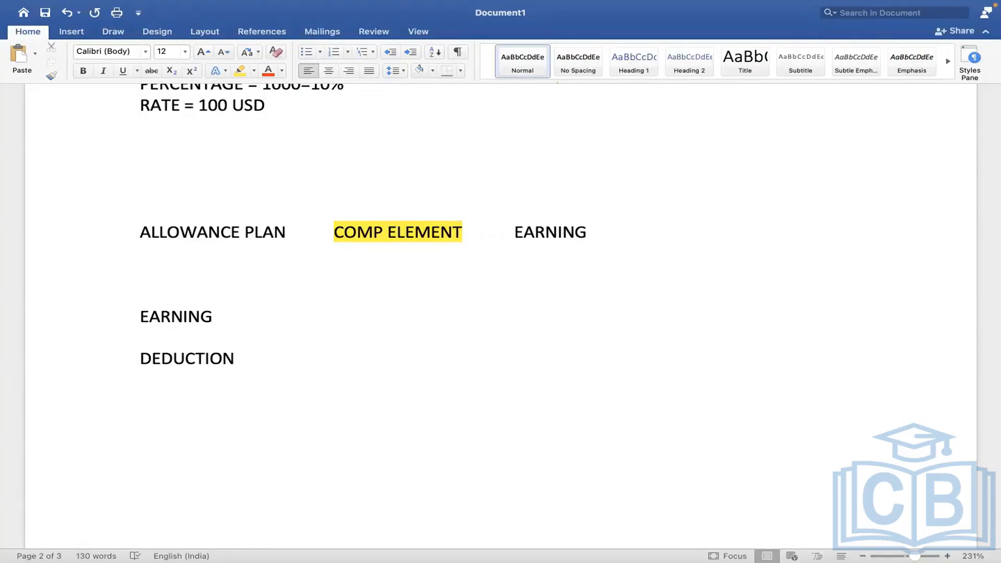
pyautogui.click(228, 313)
pyautogui.press('Return')
pyautogui.press('Return')
pyautogui.press('Return')
pyautogui.press('Return')
pyautogui.press('Return')
pyautogui.press('Return')
pyautogui.press('Return')
pyautogui.press('Return')
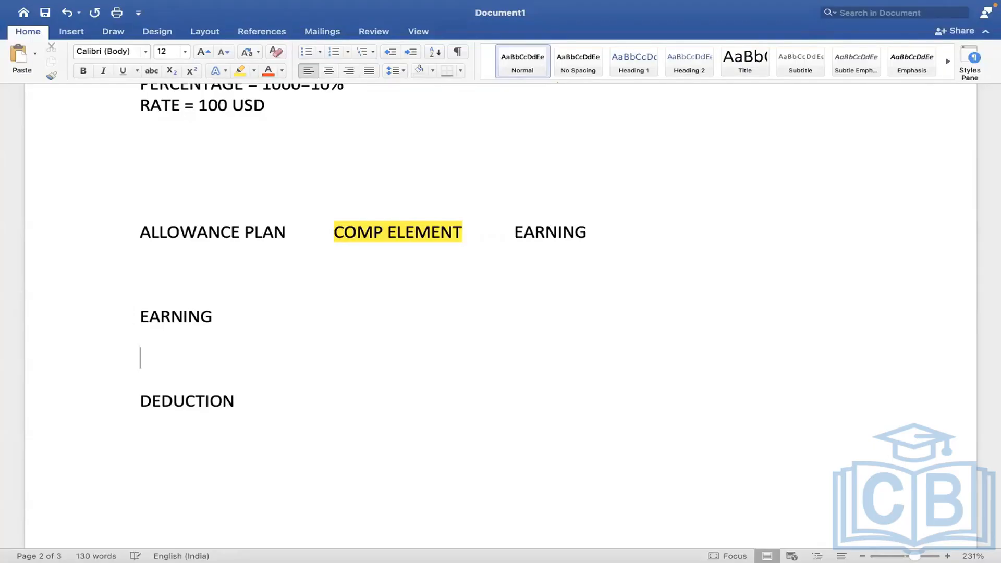
pyautogui.click(147, 367)
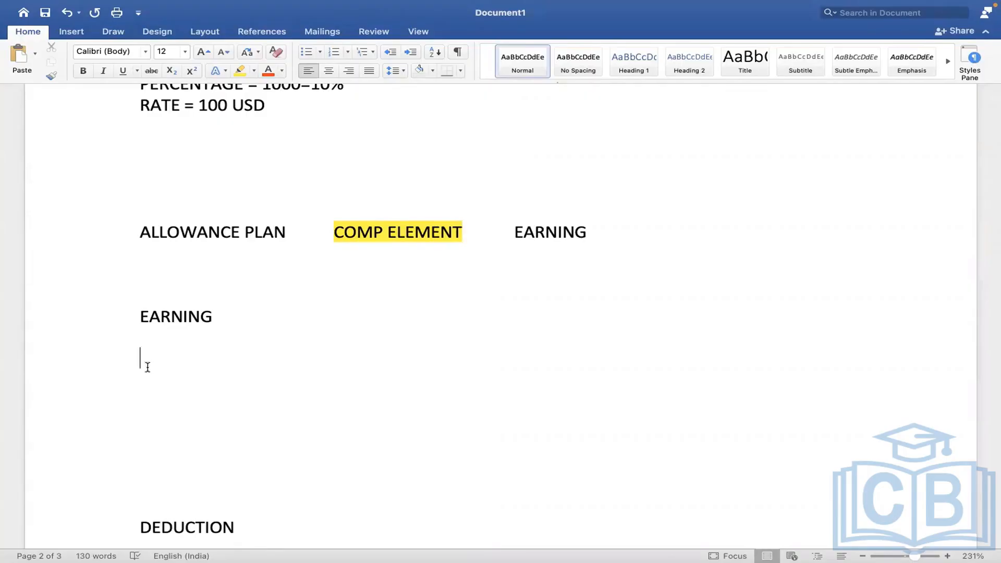
# List SALARY, CAR ALLOWANCE, HOUSING ALLOWANCE and MEAL ALLOWANCE on separate lines under EARNING.
pyautogui.write('SALARY')
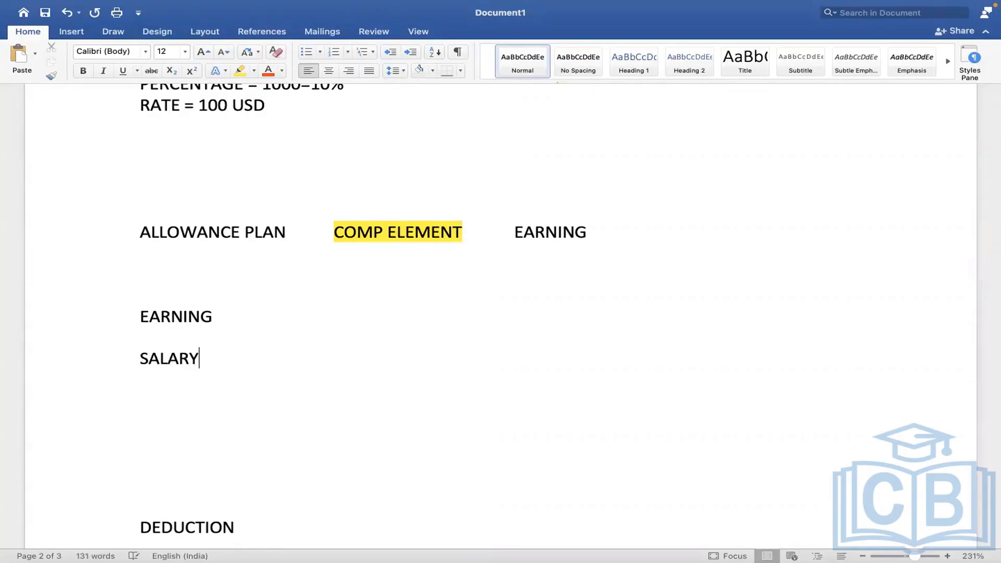
pyautogui.press('Return')
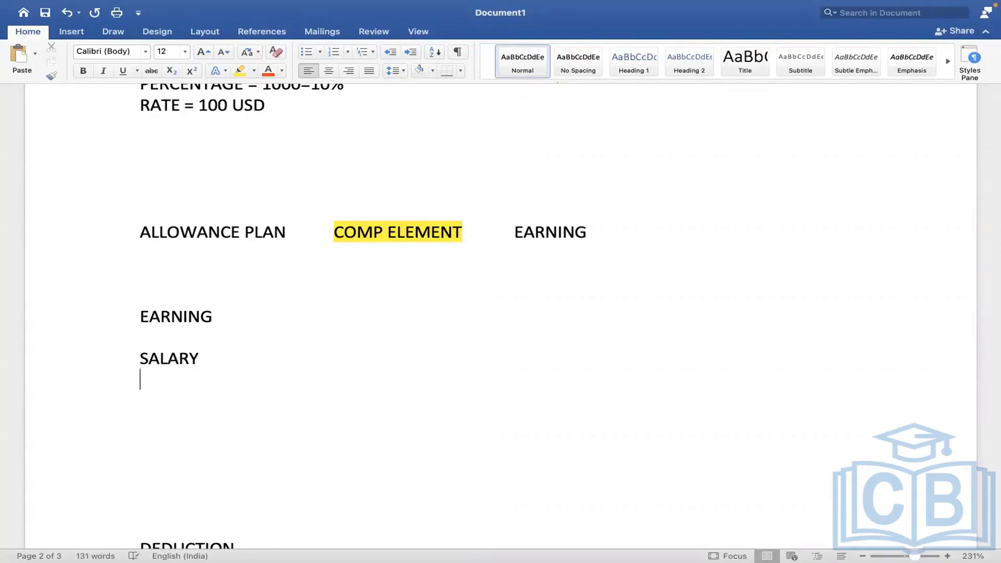
pyautogui.write('CAR ALLOWANCE')
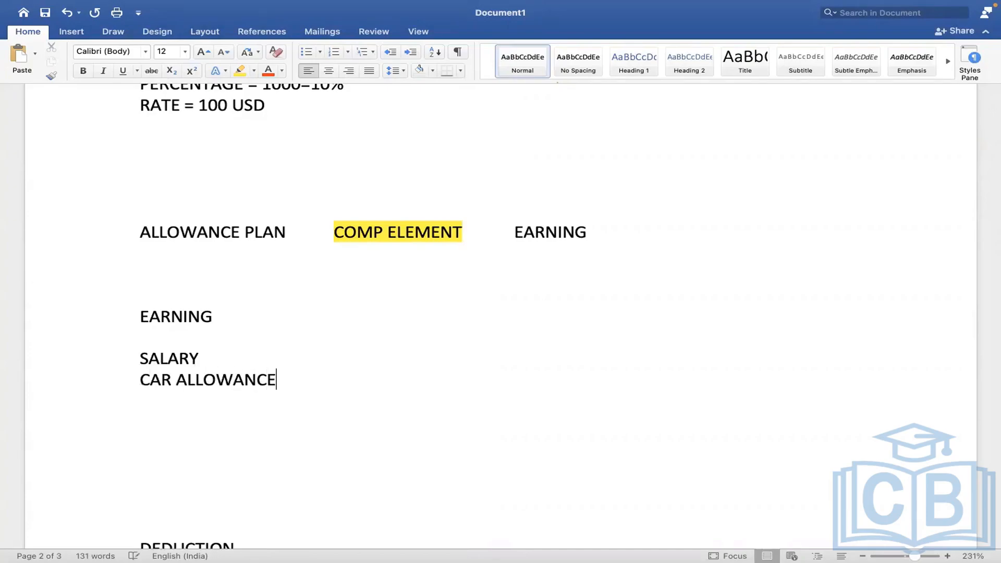
pyautogui.press('Return')
pyautogui.write('HOUSING AL')
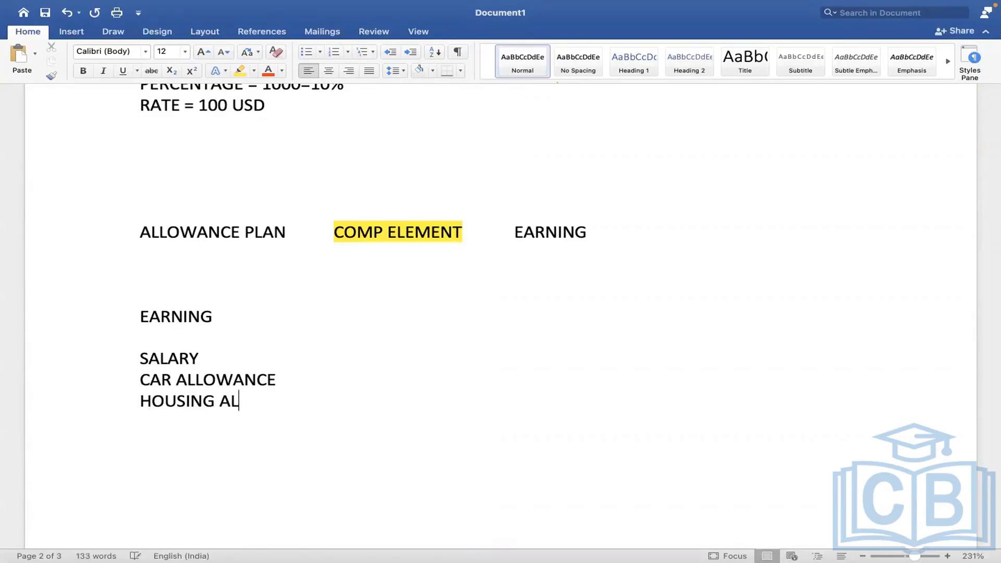
pyautogui.write('LOWANCE')
pyautogui.press('Return')
pyautogui.write('MEA')
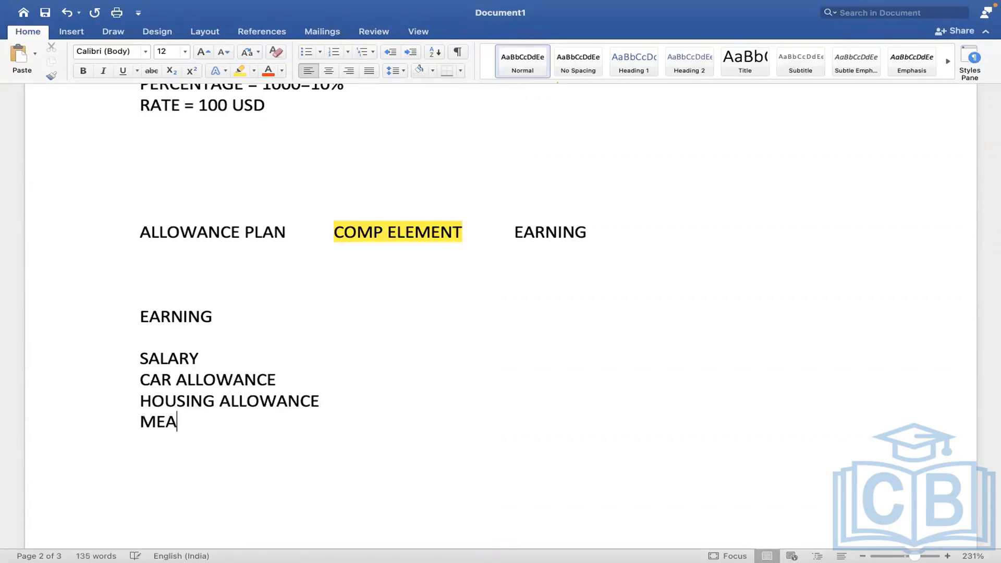
pyautogui.write('L ALLOWANCE')
pyautogui.press('Return')
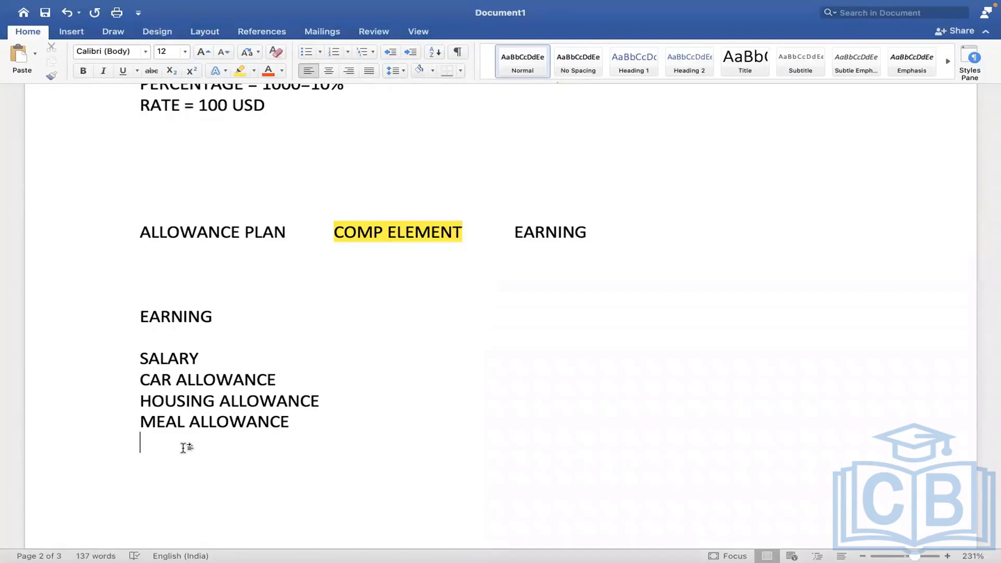
# After a blank line, add the SALARY ADVANCE and LOAN lines.
pyautogui.press('Return')
pyautogui.write('SALARY ADVA')
pyautogui.write('NCE ')
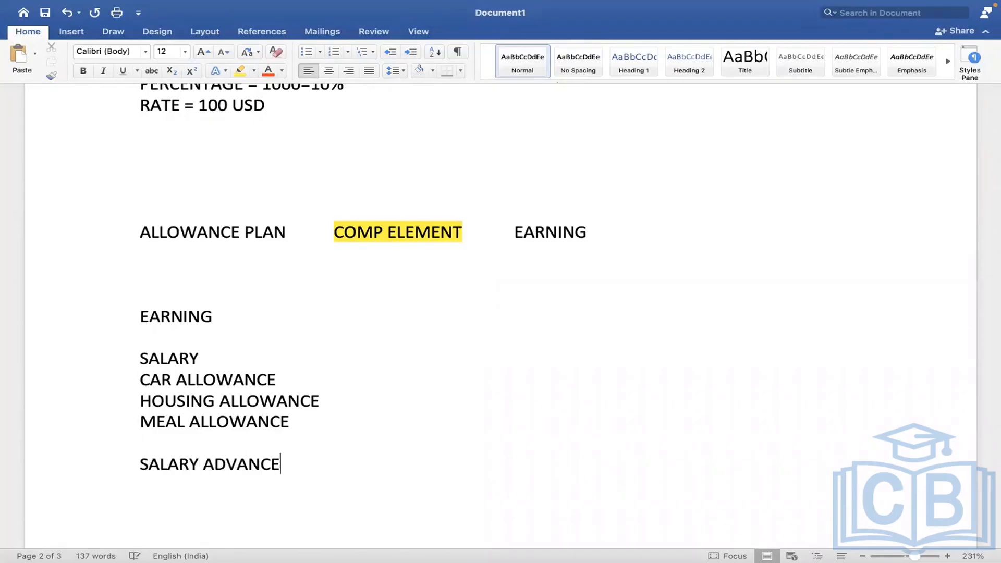
pyautogui.write('LOAN')
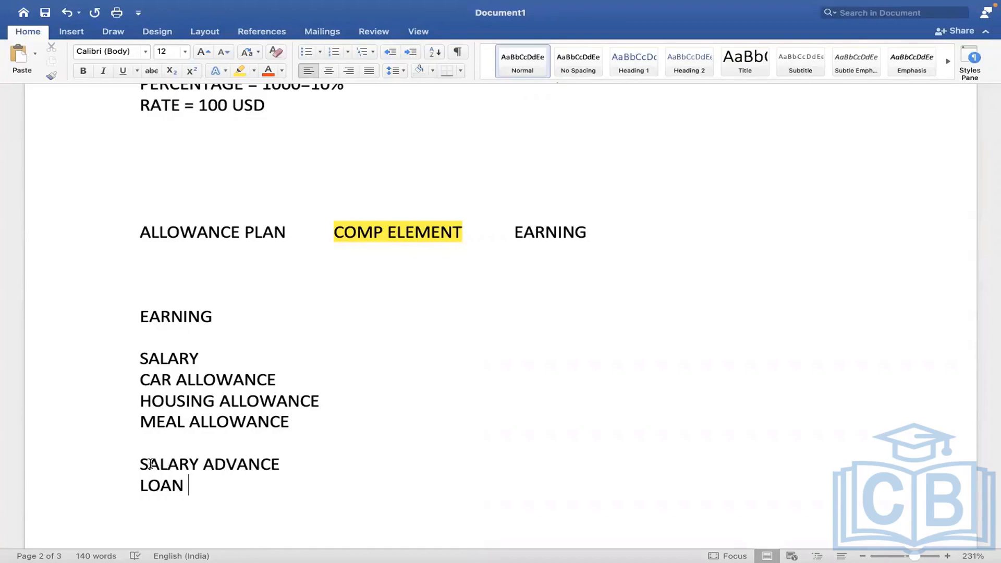
pyautogui.moveTo(147, 462); pyautogui.dragTo(174, 482)
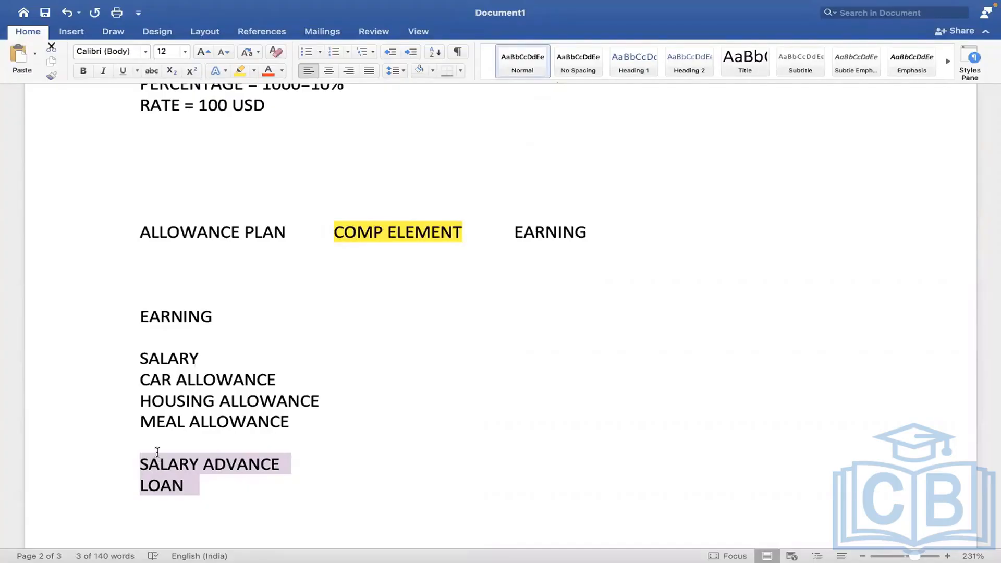
# Insert a PAYROLL INPUT heading above SALARY ADVANCE, leaving a blank line between them.
pyautogui.click(159, 461)
pyautogui.click(142, 462)
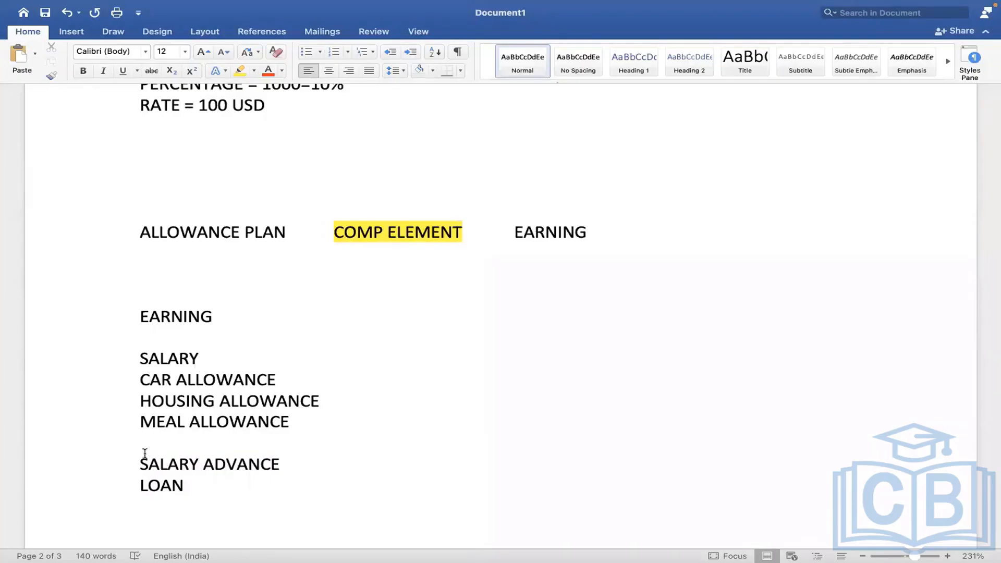
pyautogui.press('Return')
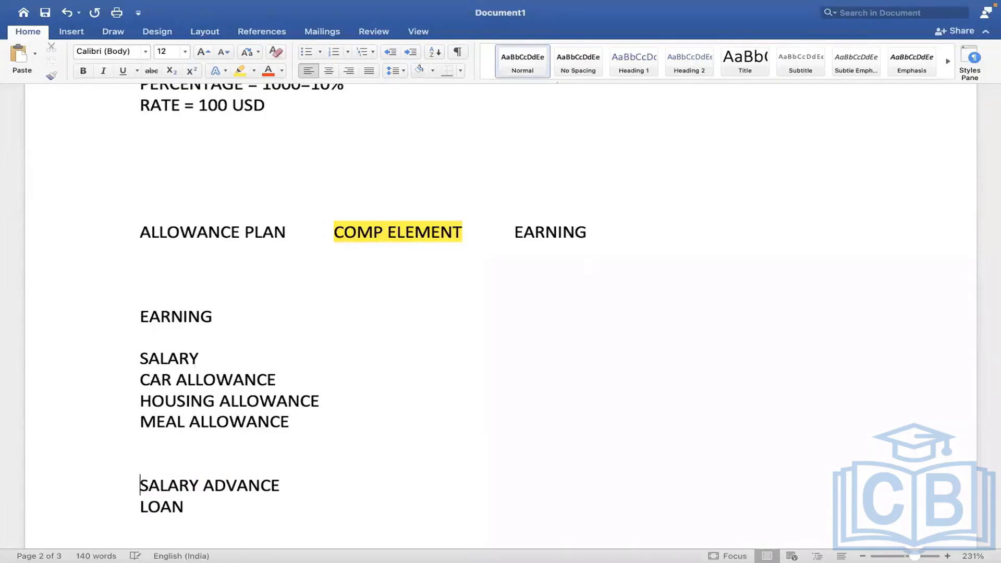
pyautogui.click(225, 455)
pyautogui.press('Return')
pyautogui.write('PAY')
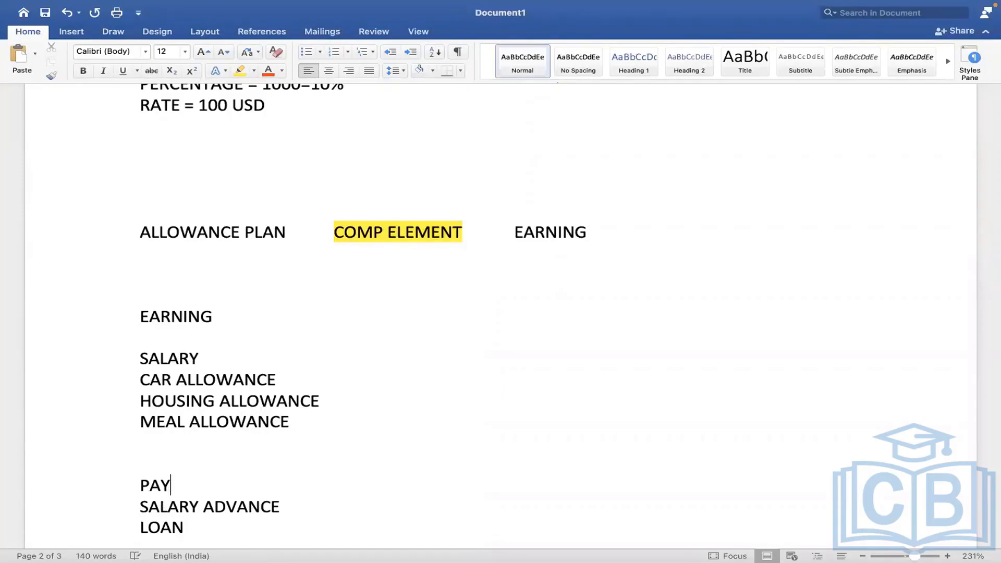
pyautogui.write('ROLL INPUT')
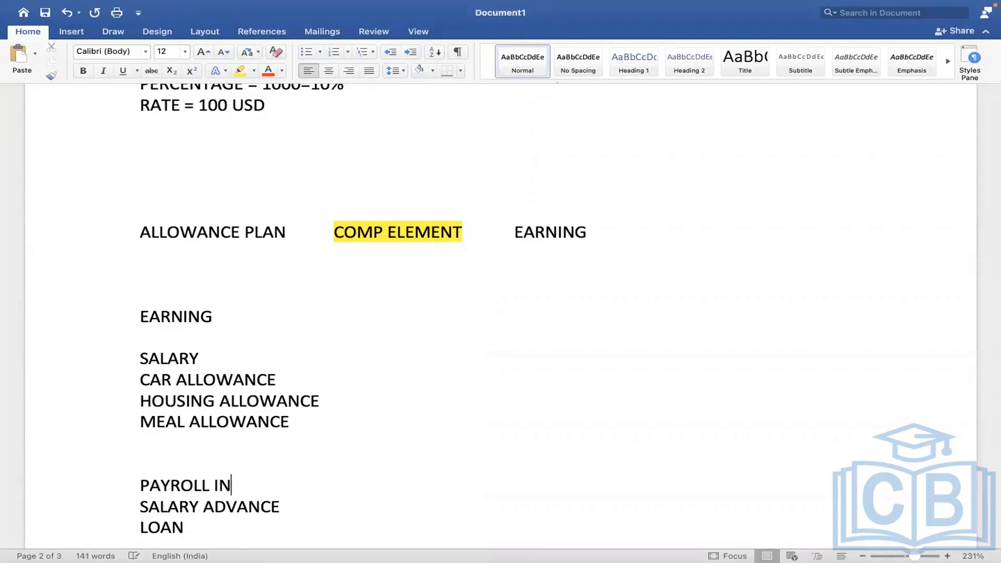
pyautogui.click(141, 507)
pyautogui.press('Return')
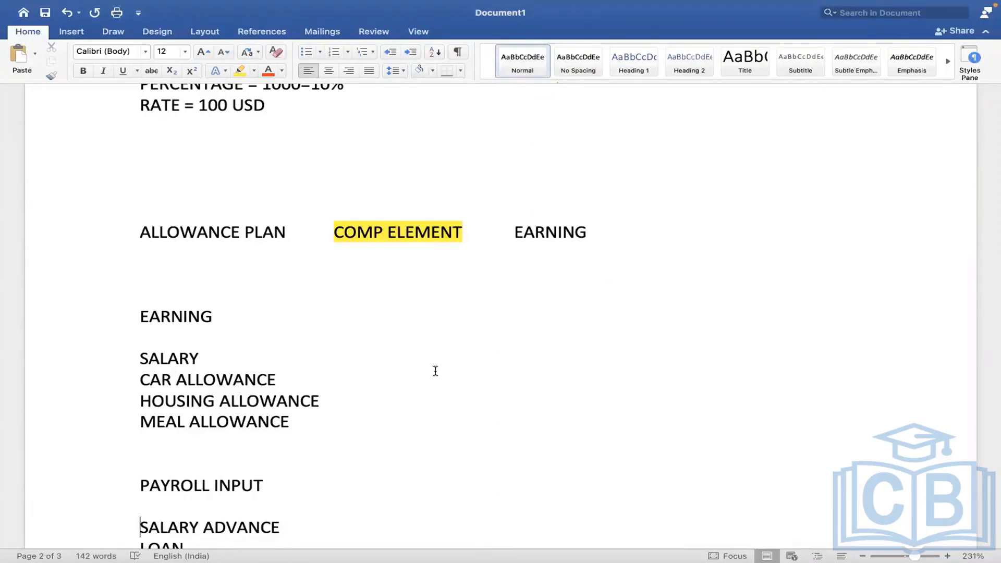
# Replace the SALARY ADVANCE line so the notes read LOAN = 10000 USD and LOAN REPAYMENT = 1000.
pyautogui.click(337, 444)
pyautogui.press('Down')
pyautogui.press('Down')
pyautogui.press('Down')
pyautogui.press('Down')
pyautogui.press('Down')
pyautogui.press('Down')
pyautogui.press('Down')
pyautogui.press('Down')
pyautogui.press('Down')
pyautogui.press('Down')
pyautogui.press('Down')
pyautogui.press('Down')
pyautogui.press('Down')
pyautogui.press('Down')
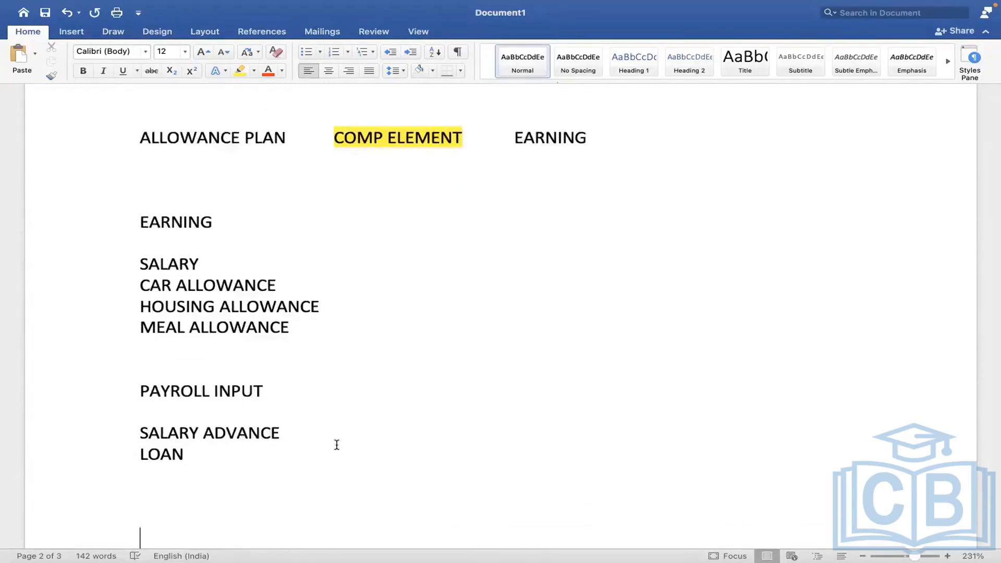
pyautogui.press('Down')
pyautogui.press('Down')
pyautogui.press('Down')
pyautogui.press('Down')
pyautogui.press('Down')
pyautogui.press('Down')
pyautogui.press('Down')
pyautogui.press('Down')
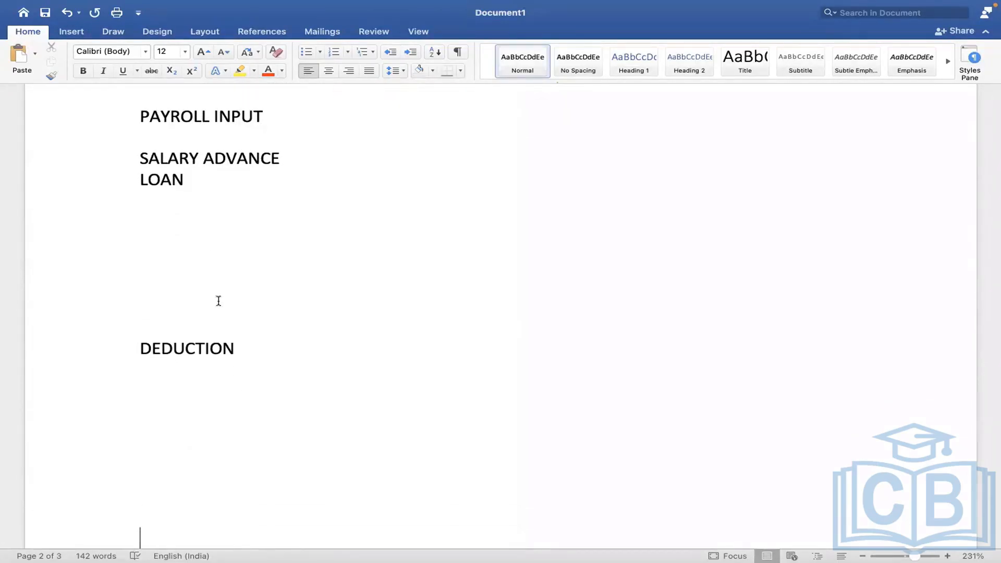
pyautogui.moveTo(281, 159); pyautogui.dragTo(146, 159)
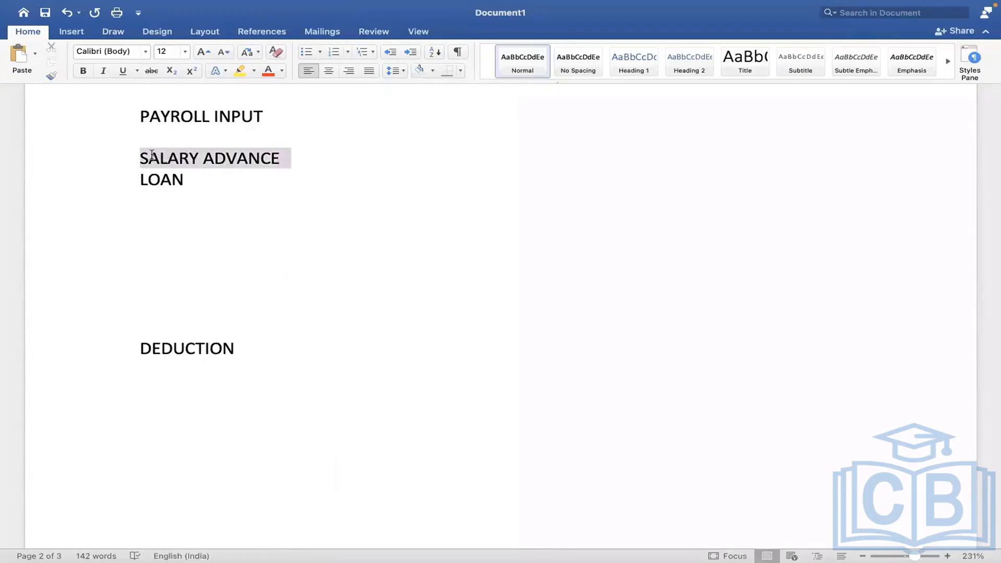
pyautogui.press('BackSpace')
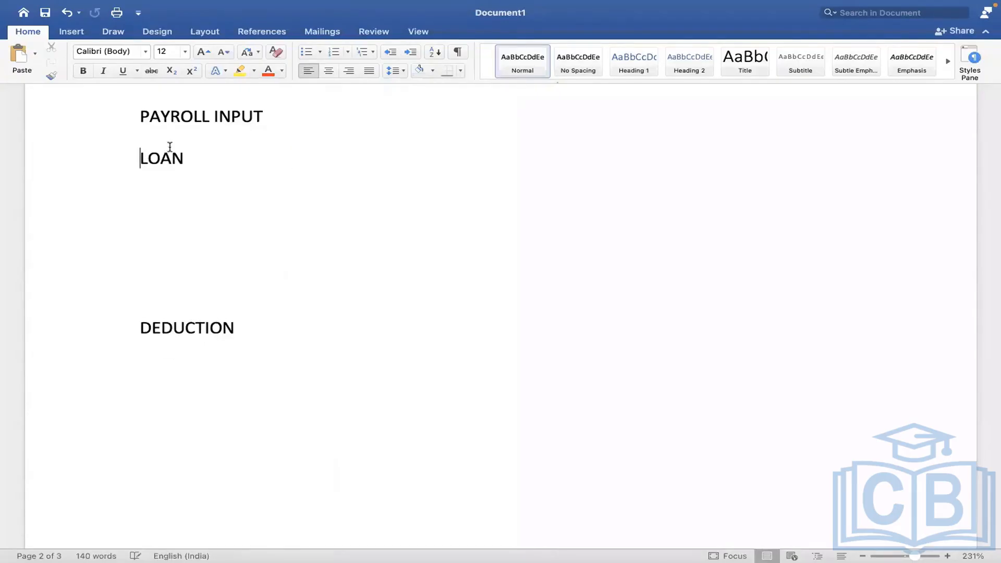
pyautogui.write('= 1000')
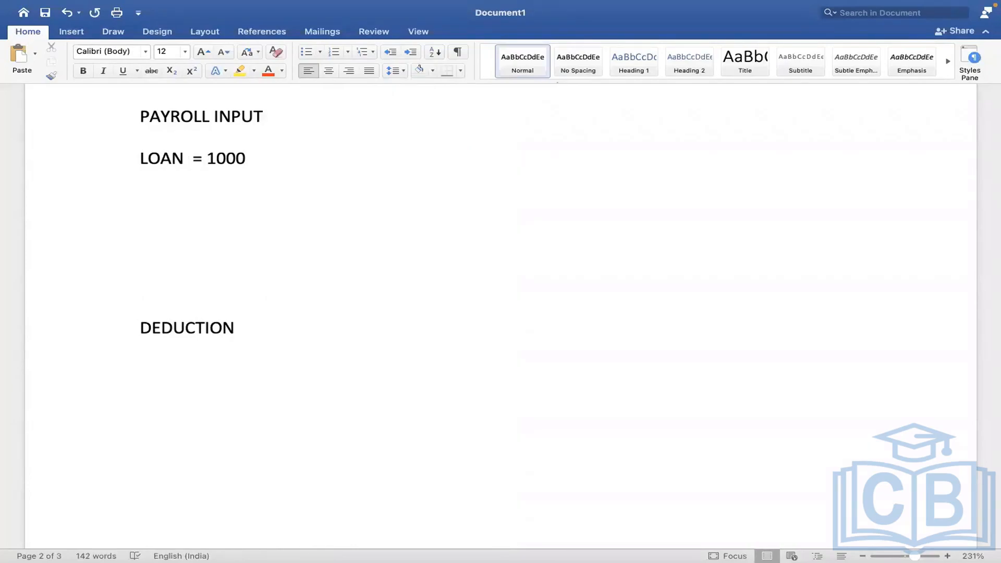
pyautogui.write('0 USD')
pyautogui.press('Return')
pyautogui.press('Return')
pyautogui.write('LO')
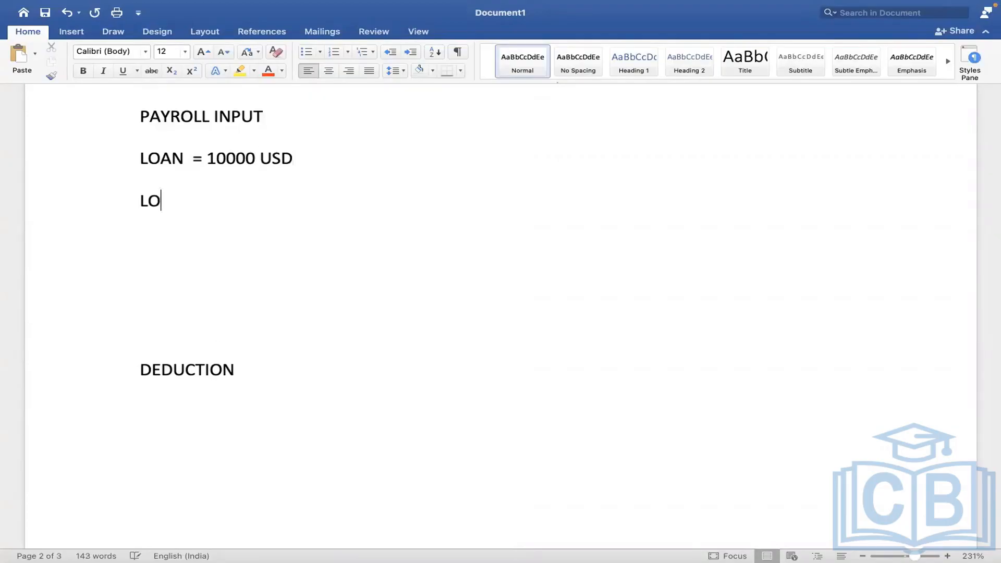
pyautogui.write('AN REPAYMEN')
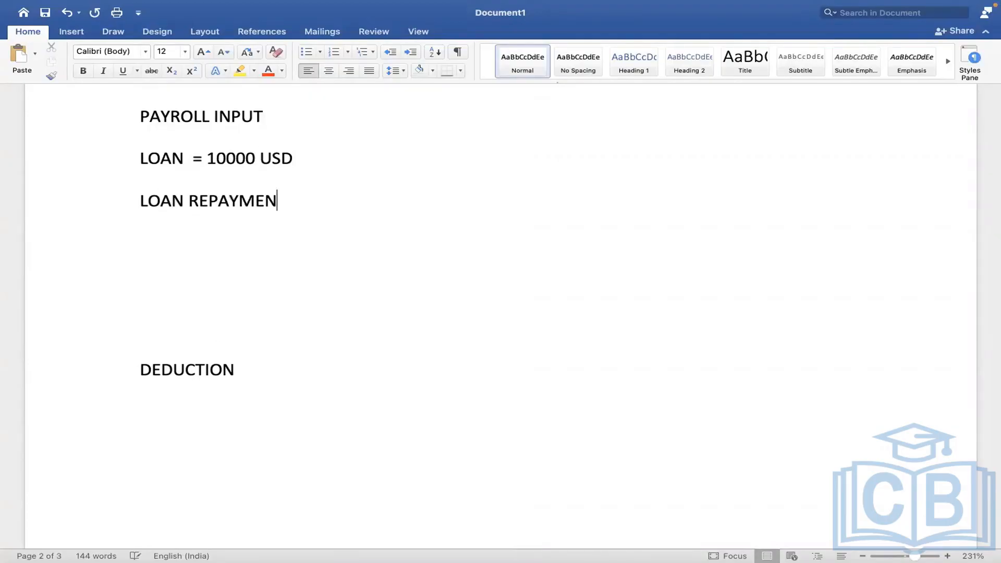
pyautogui.write('T = 1000')
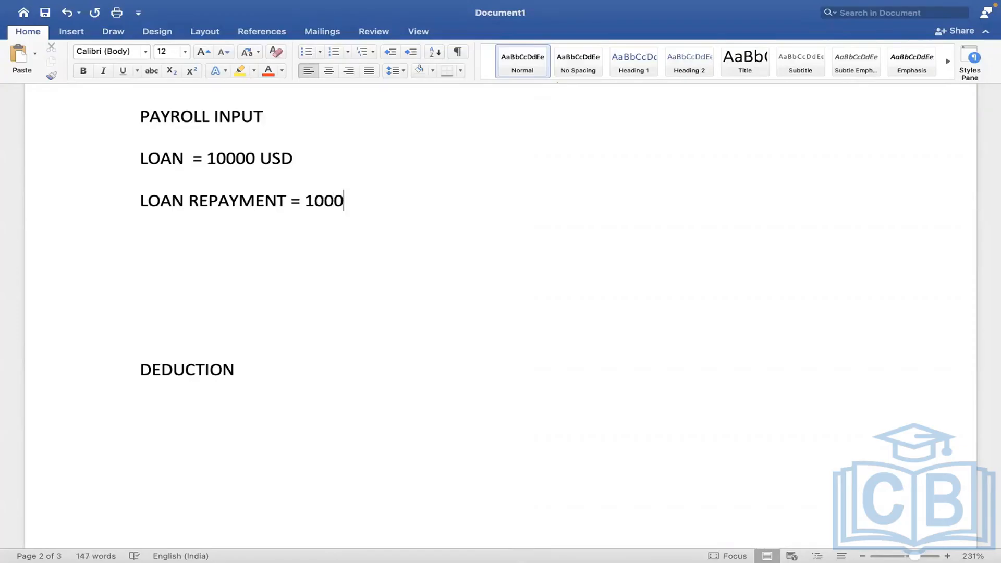
# Prefix the lines with 'EARNING -' and 'DEDUCTION -', then review the loan earning line.
pyautogui.click(139, 158)
pyautogui.write('EARNING -')
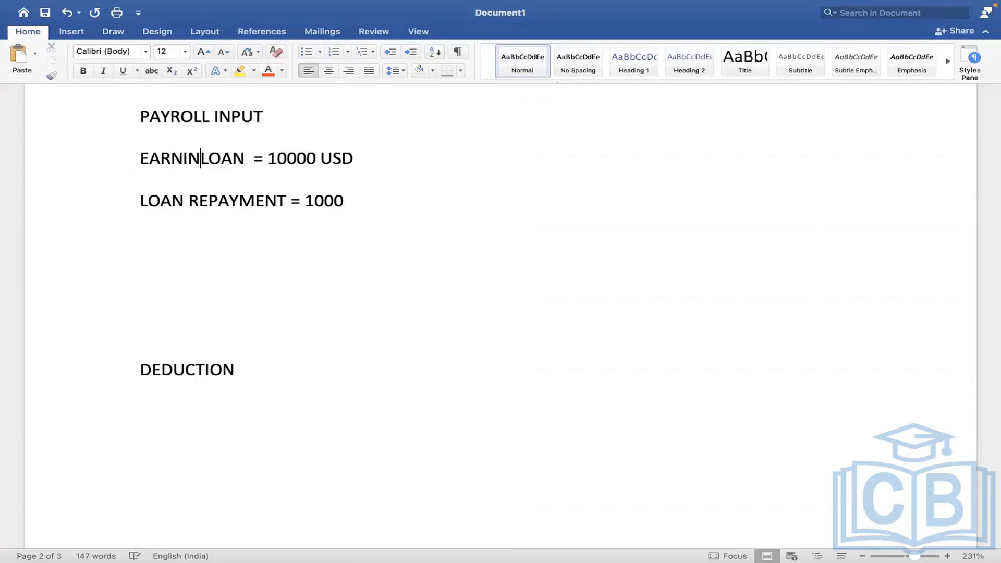
pyautogui.click(141, 201)
pyautogui.write('DEDUCTION ')
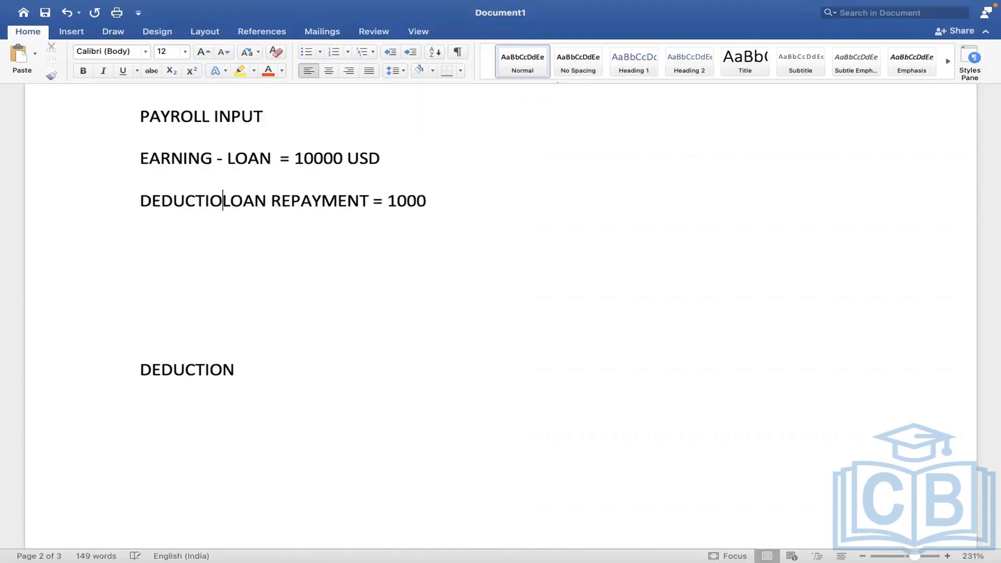
pyautogui.write('-')
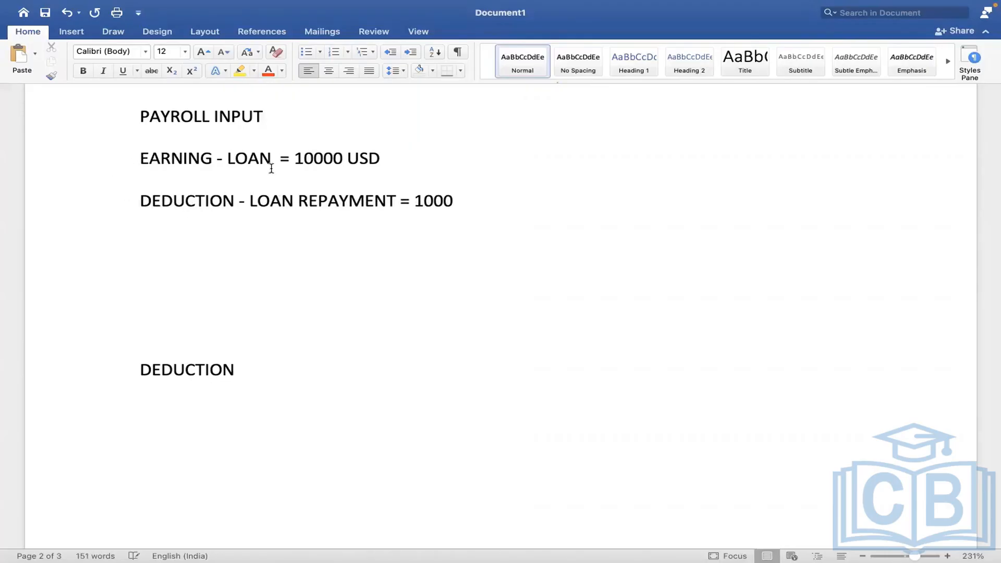
pyautogui.click(270, 168)
pyautogui.moveTo(243, 159); pyautogui.dragTo(348, 182)
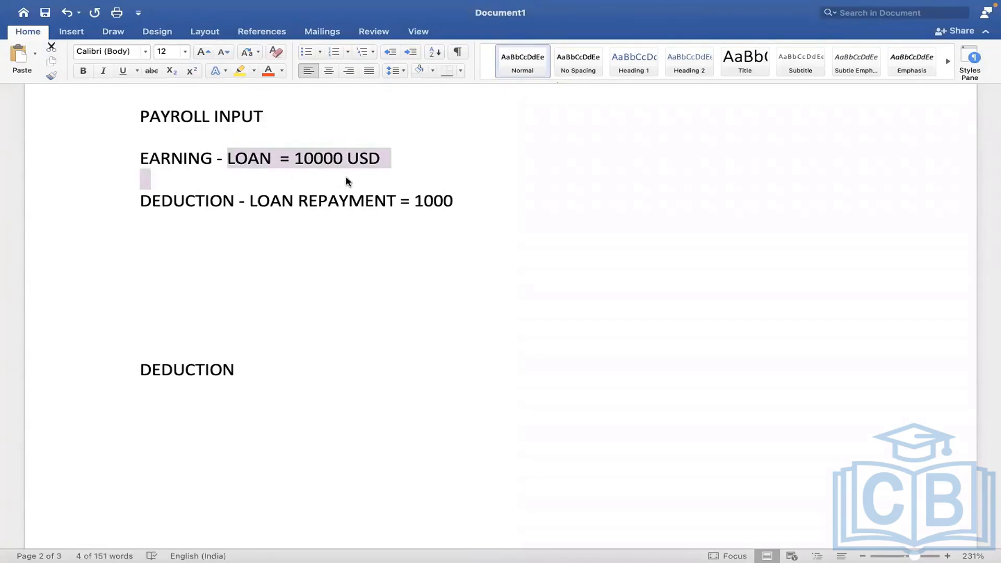
pyautogui.click(387, 176)
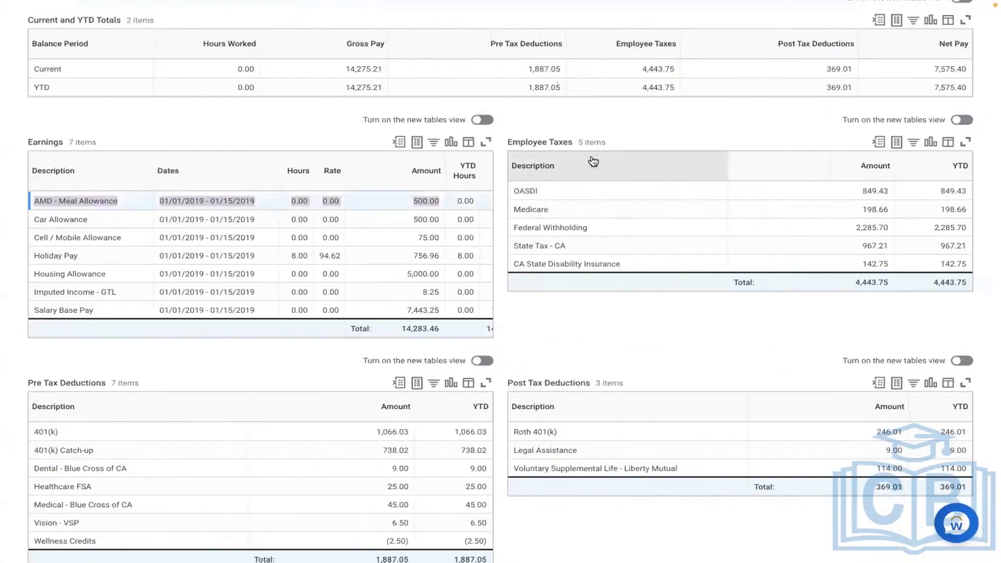
# Search for and open the Create Earning task.
pyautogui.scroll(3, 632, 134)
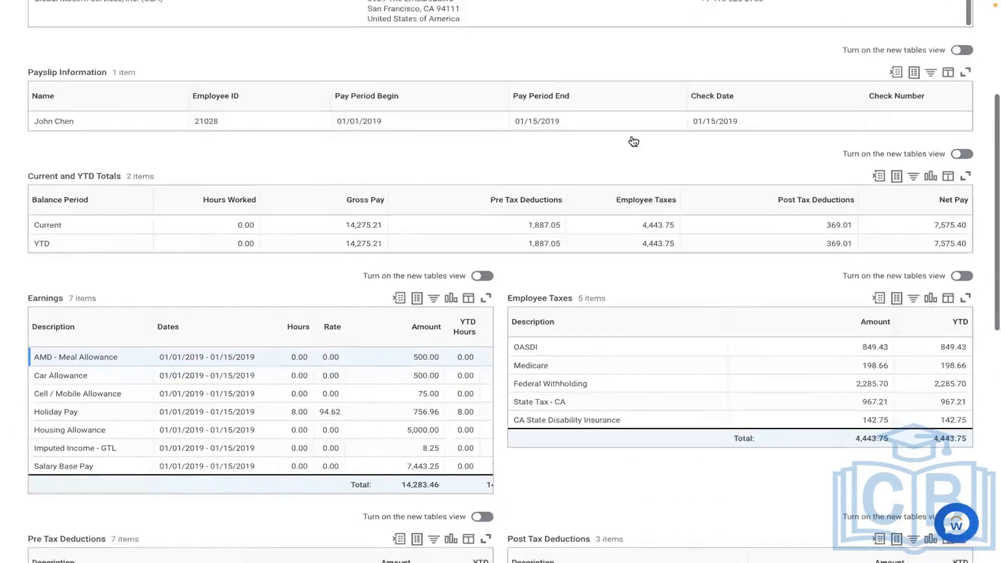
pyautogui.scroll(5, 632, 141)
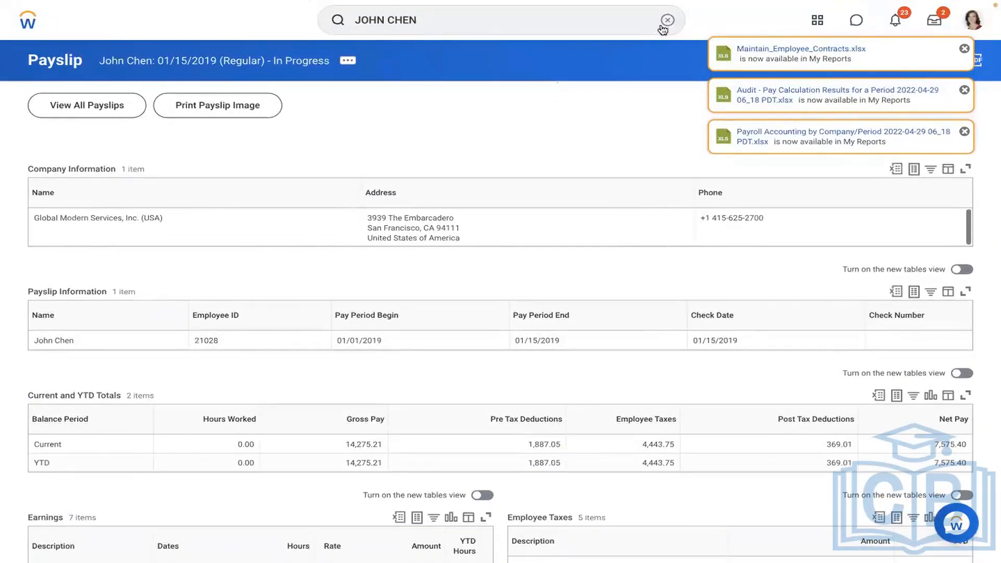
pyautogui.click(667, 20)
pyautogui.write('CREATE')
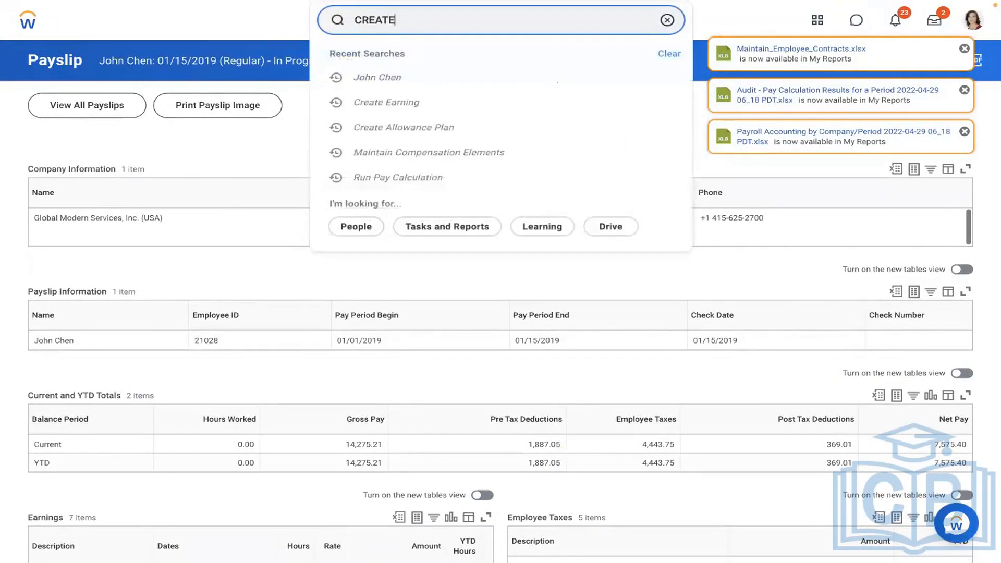
pyautogui.write(' EARNING')
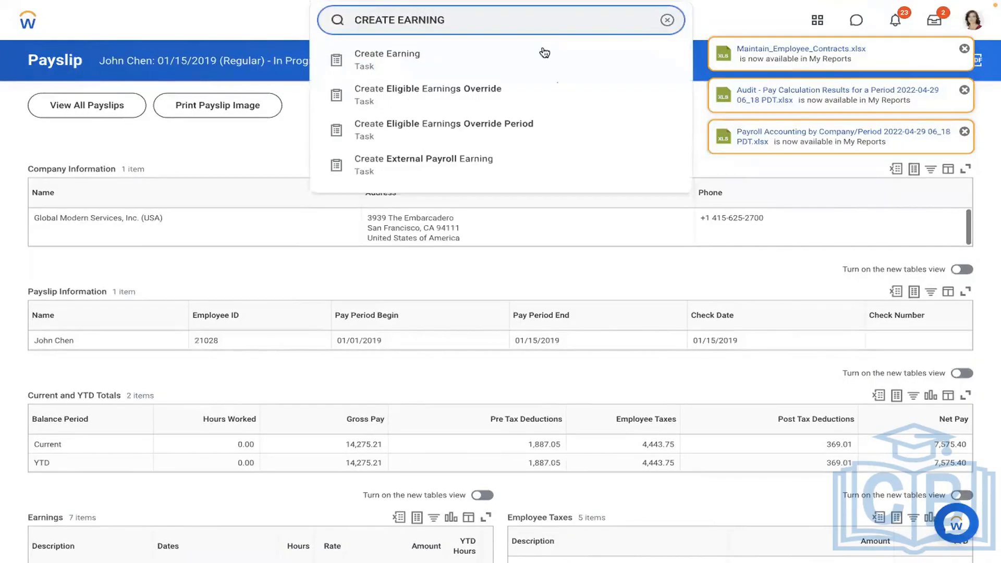
pyautogui.click(435, 61)
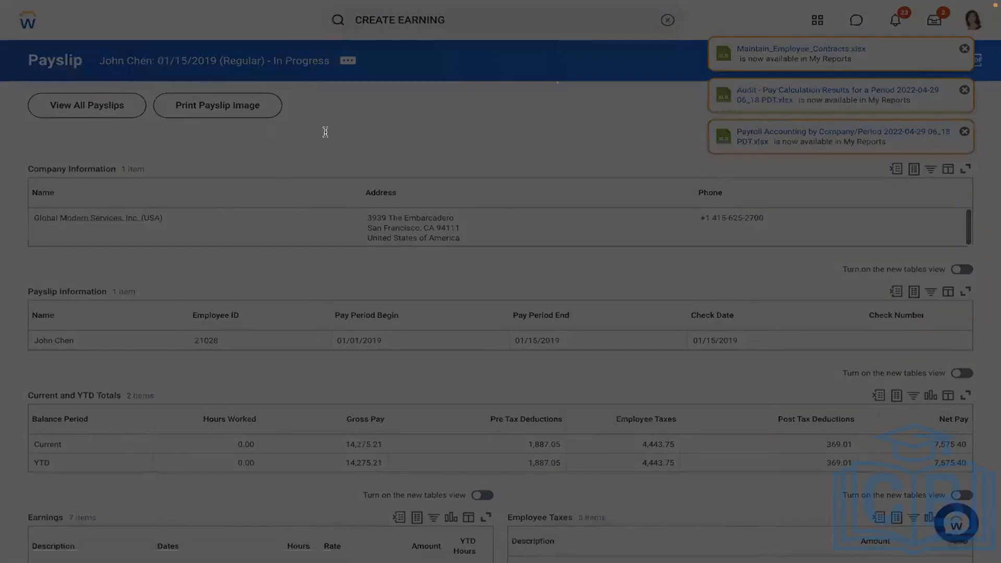
# Name the earning 'AMD - Loan Payment' with code AMDLOAN for United States of America.
pyautogui.click(217, 132)
pyautogui.write('AMD ')
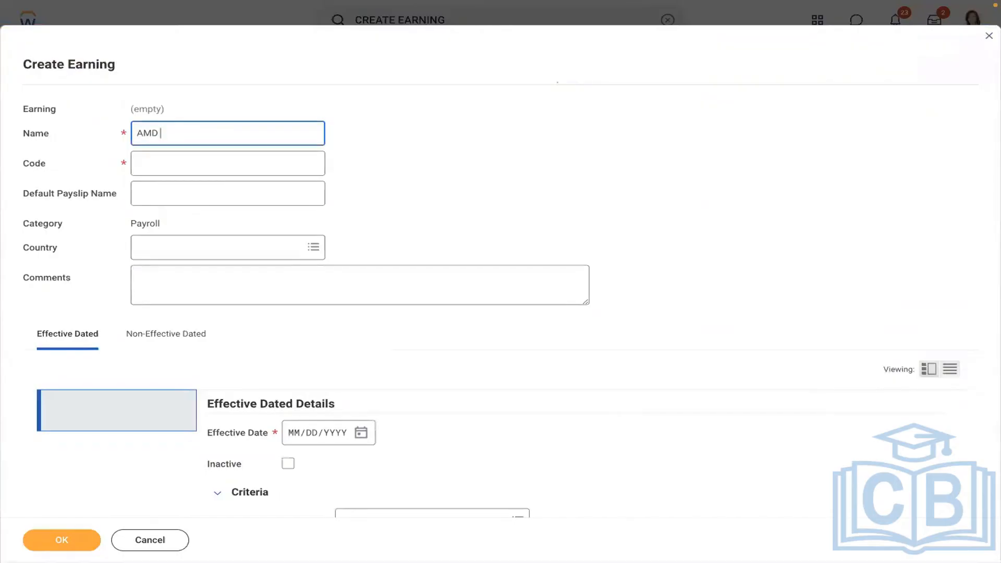
pyautogui.write('- Loan Payment')
pyautogui.click(200, 157)
pyautogui.write('AMDLO')
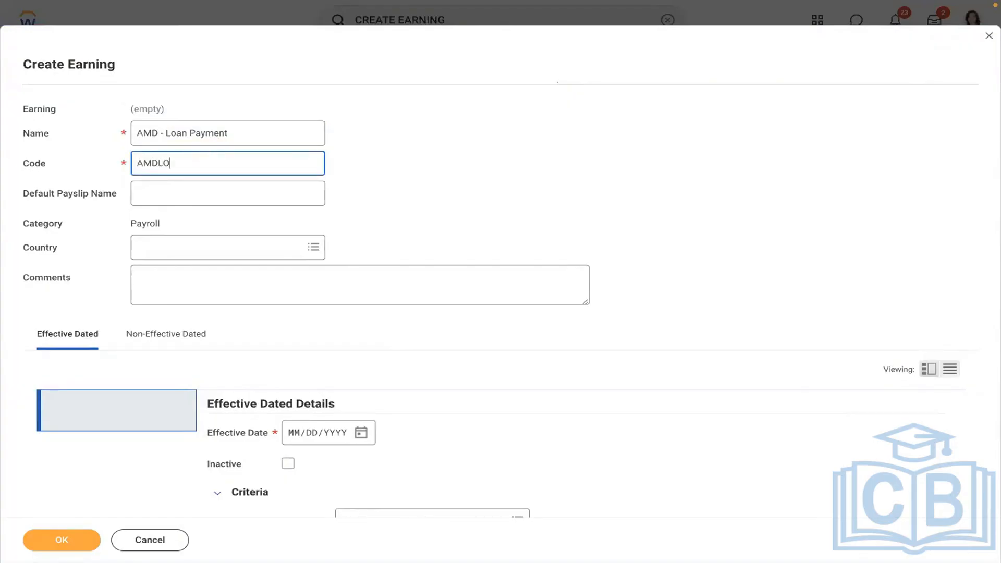
pyautogui.write('AN')
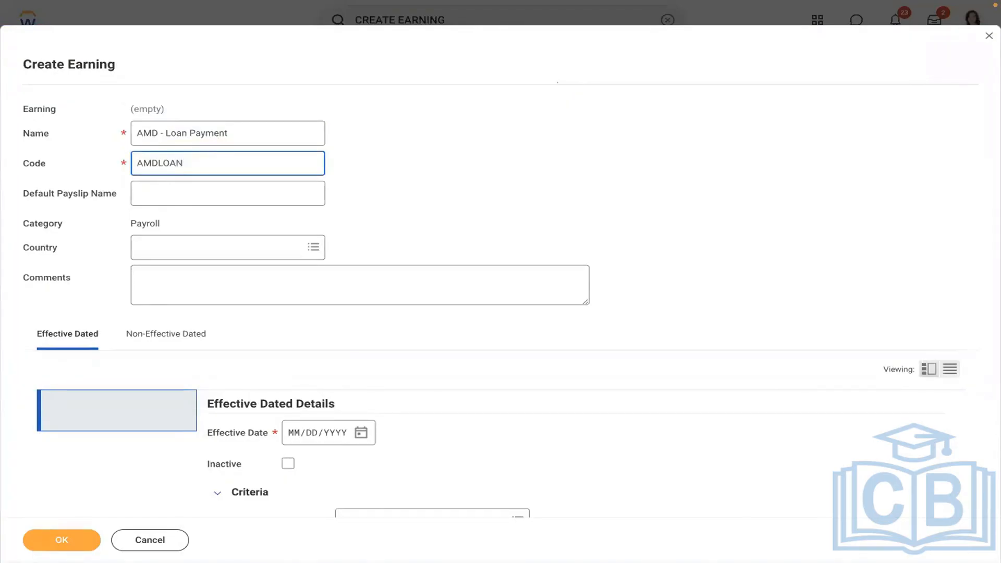
pyautogui.click(174, 251)
pyautogui.write('USA')
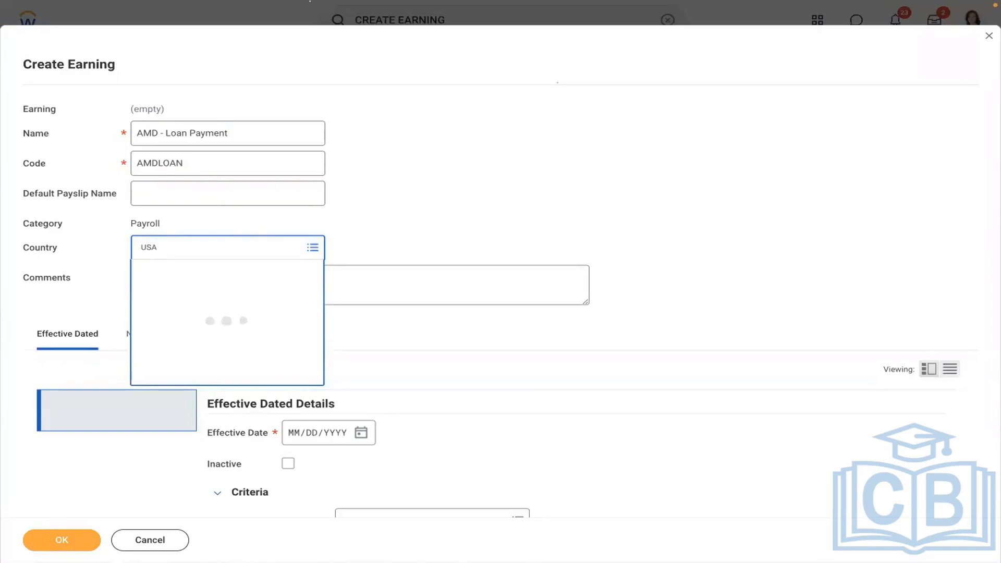
pyautogui.click(463, 208)
# Set effective date 01/01/2019 and Regular run category, then add a worker eligibility row.
pyautogui.scroll(-6, 463, 208)
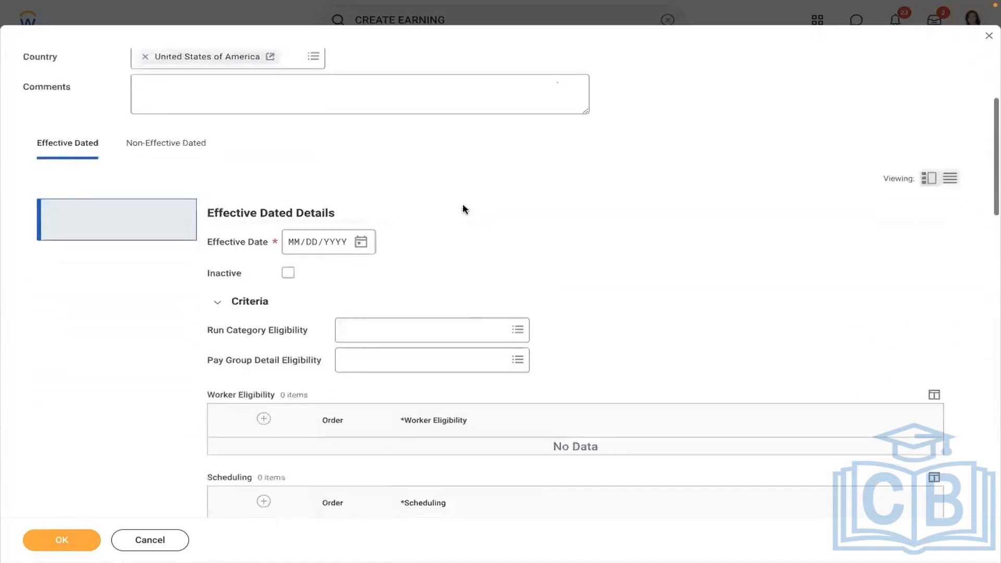
pyautogui.click(295, 134)
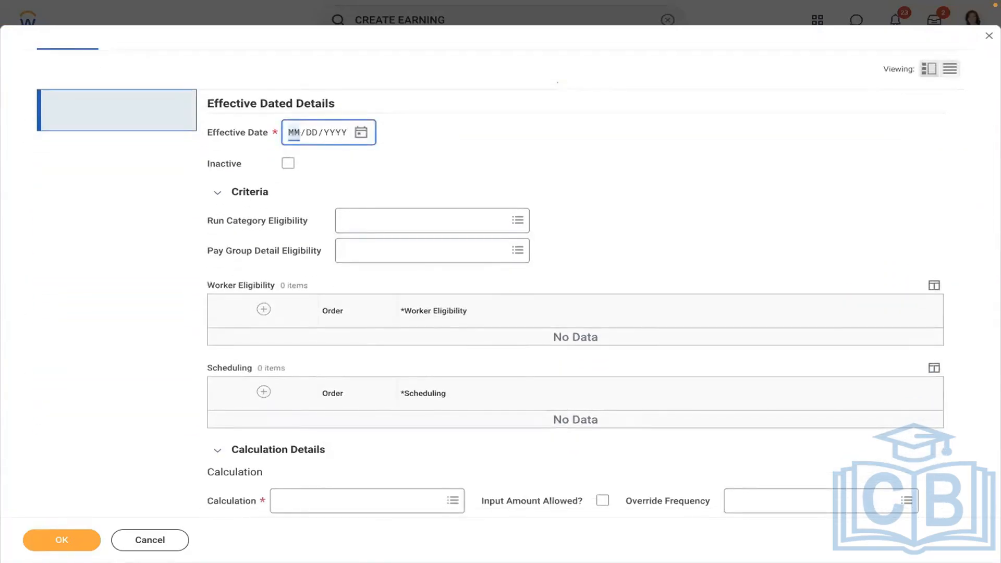
pyautogui.write('01/01/2019')
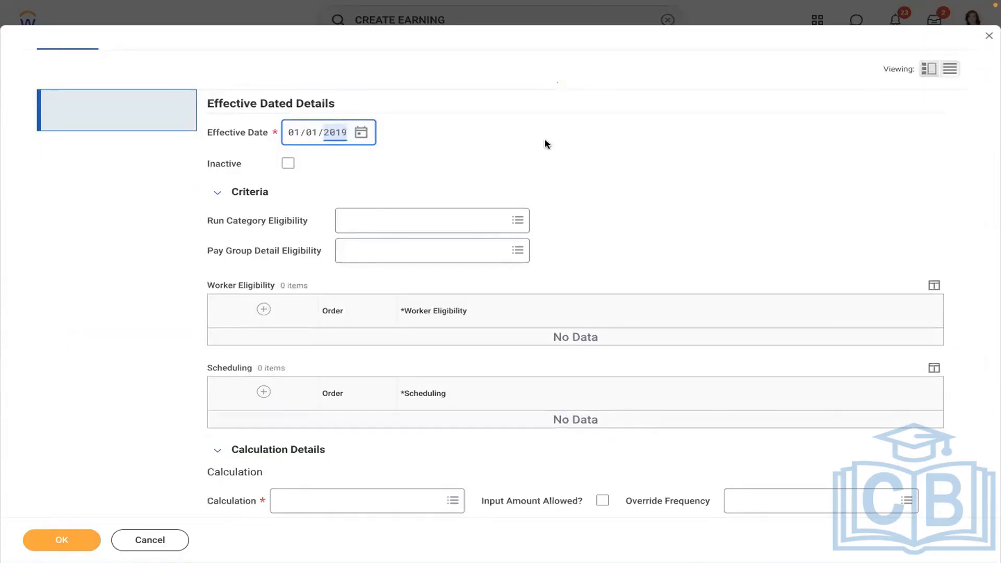
pyautogui.click(373, 219)
pyautogui.write('REG')
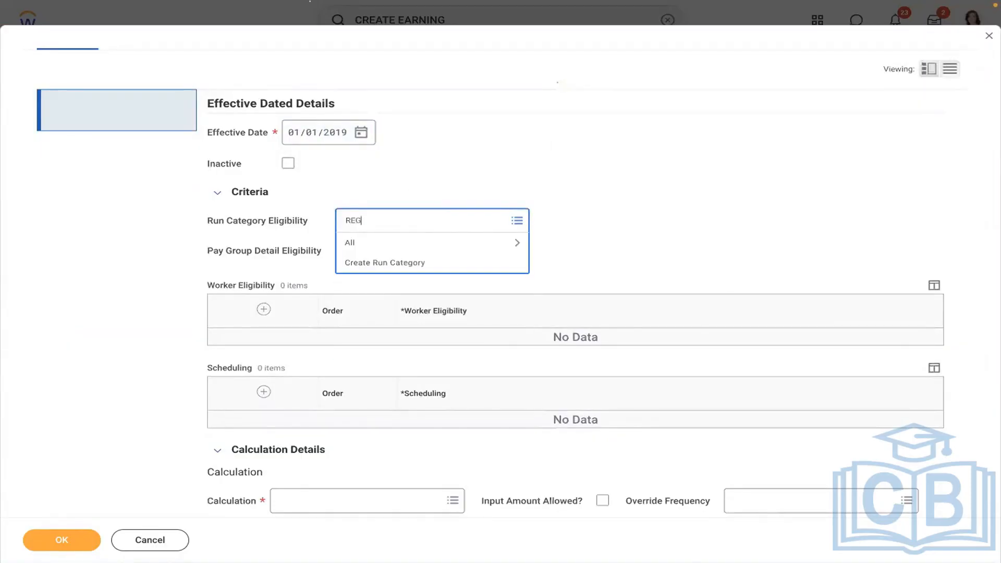
pyautogui.press('Return')
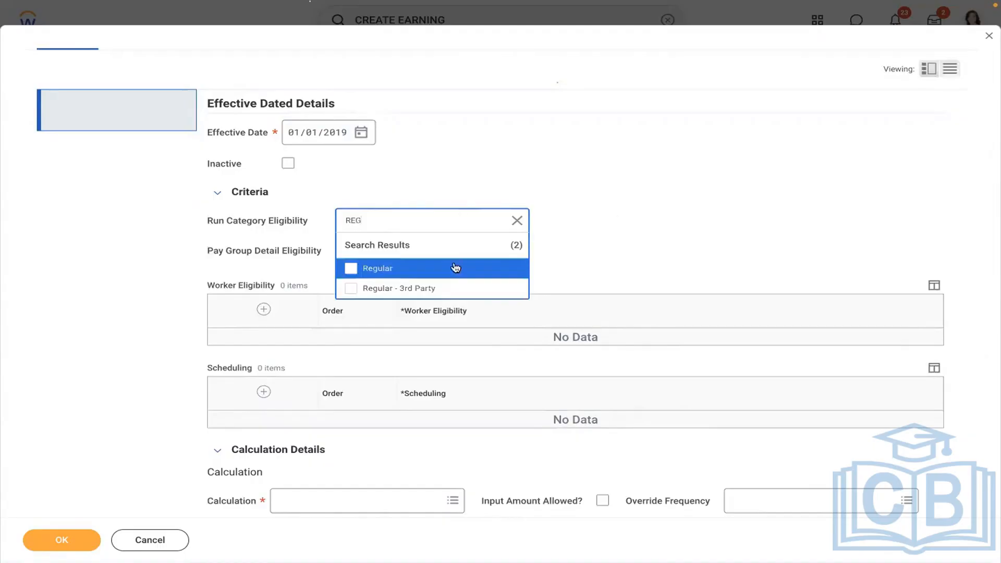
pyautogui.click(456, 268)
pyautogui.click(640, 189)
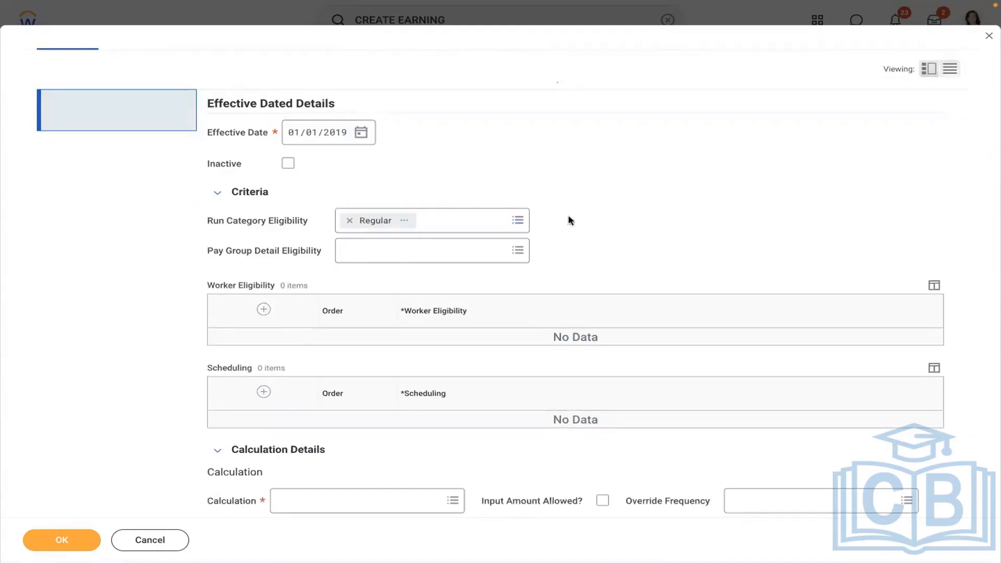
pyautogui.click(260, 308)
pyautogui.hotkey('ctrl', 'Left')
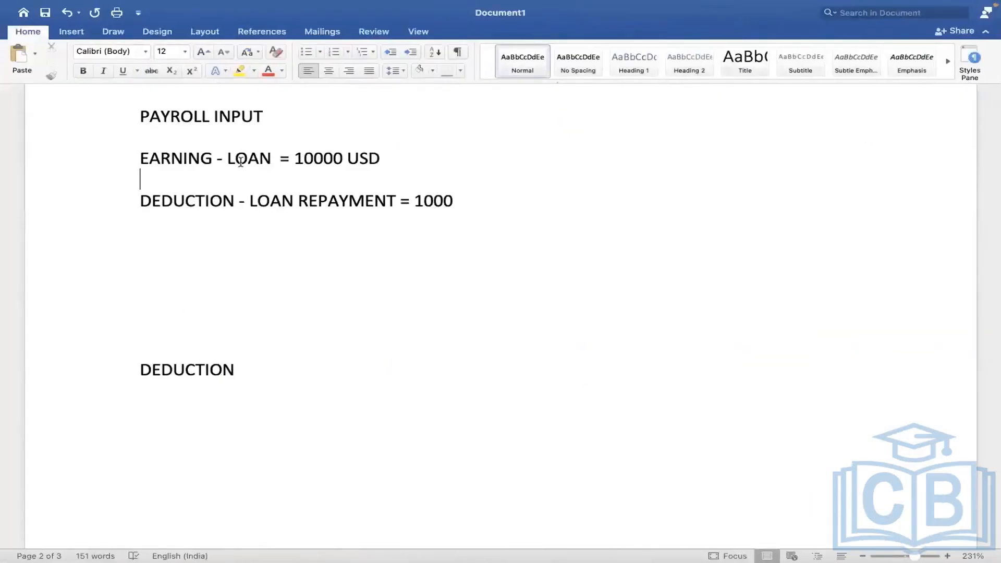
# Choose 'Payroll Input (Onetime) Exists for Pay Component' as the eligibility condition and review its details.
pyautogui.hotkey('ctrl', 'Right')
pyautogui.click(455, 342)
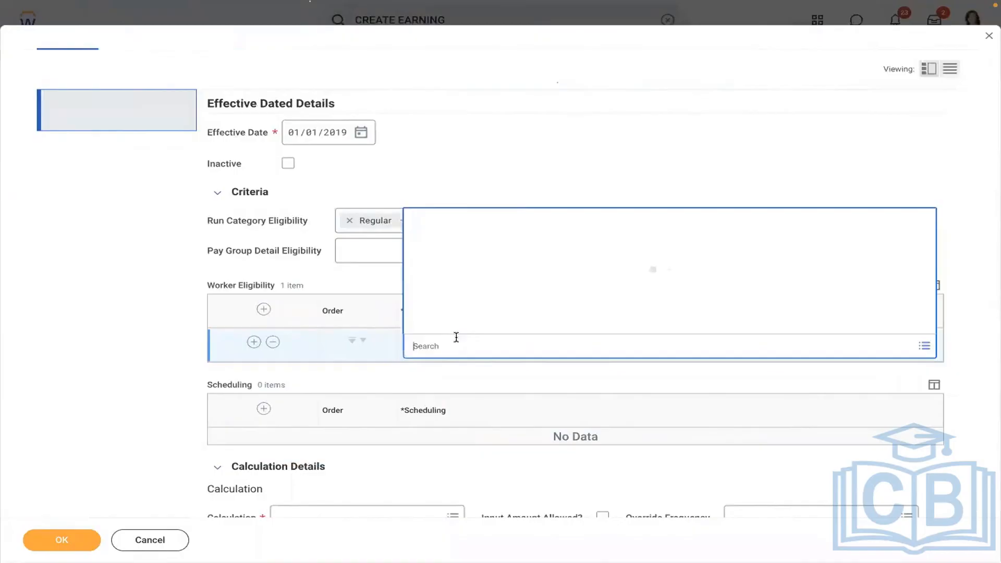
pyautogui.write('PAYROLL')
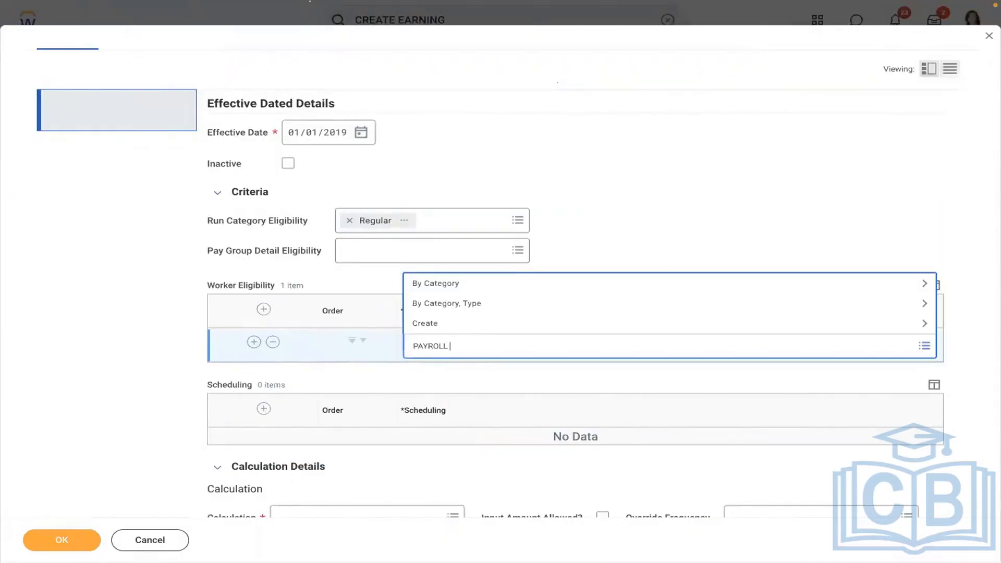
pyautogui.write(' INPUT')
pyautogui.press('Return')
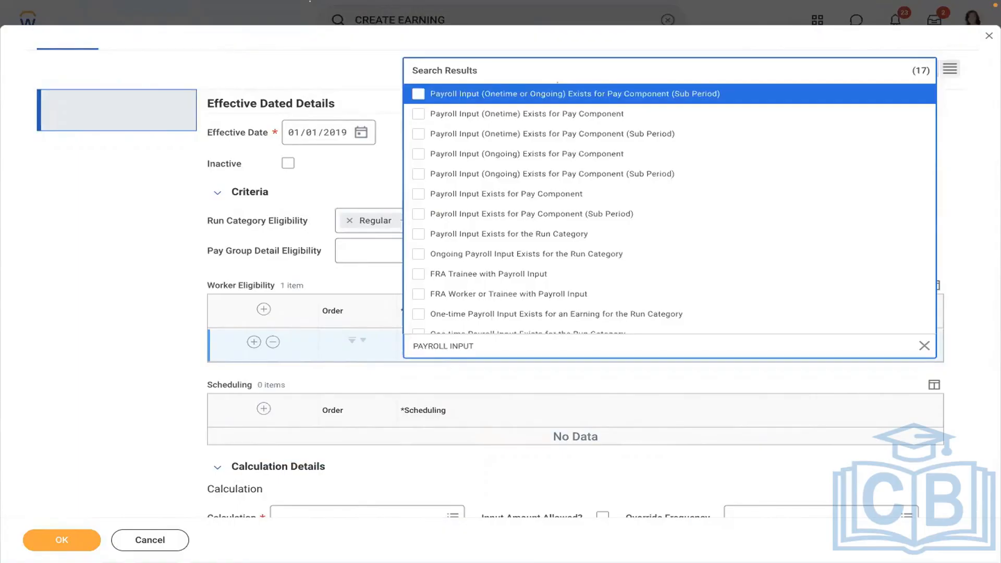
pyautogui.hotkey('ctrl', 'Left')
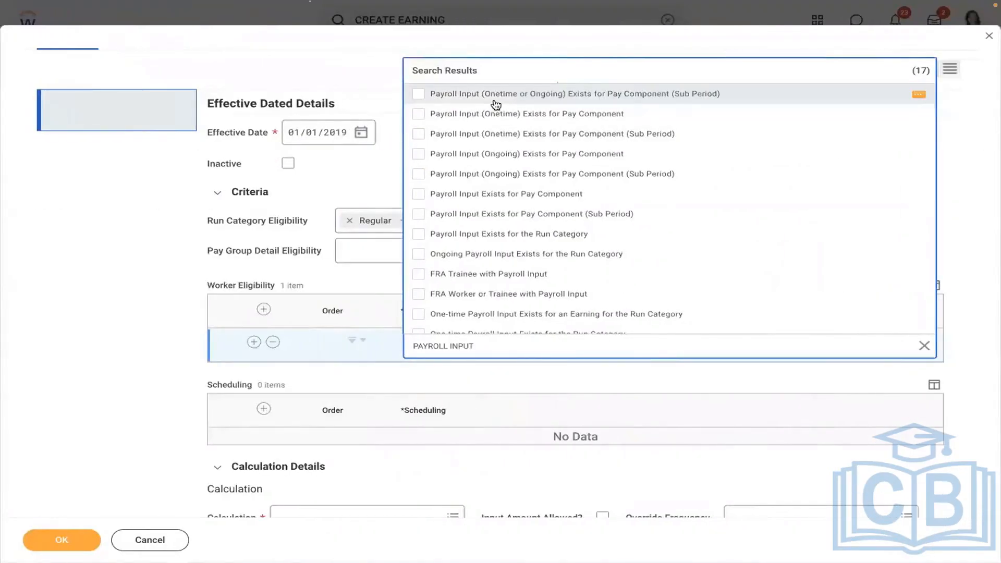
pyautogui.click(496, 102)
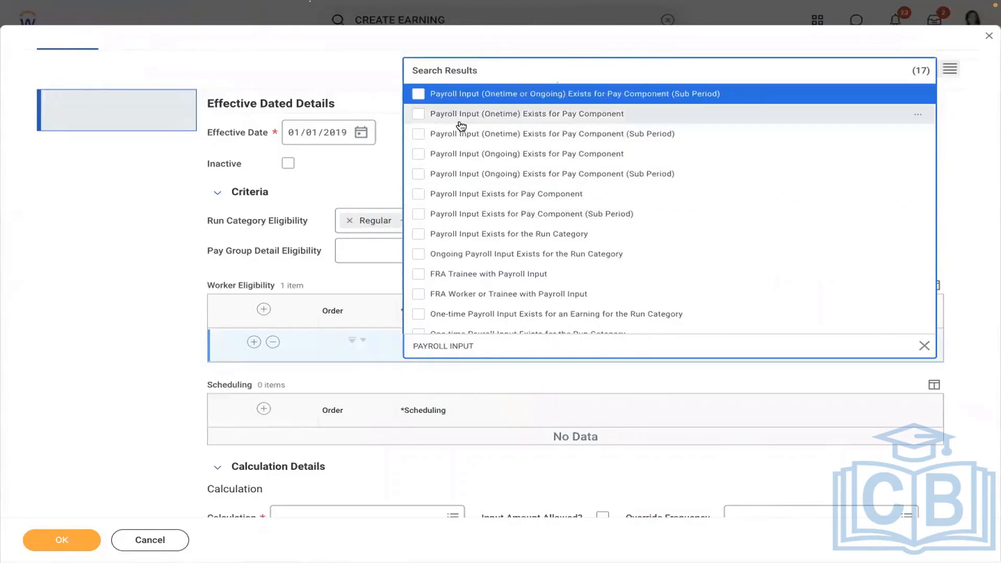
pyautogui.click(501, 115)
pyautogui.click(160, 262)
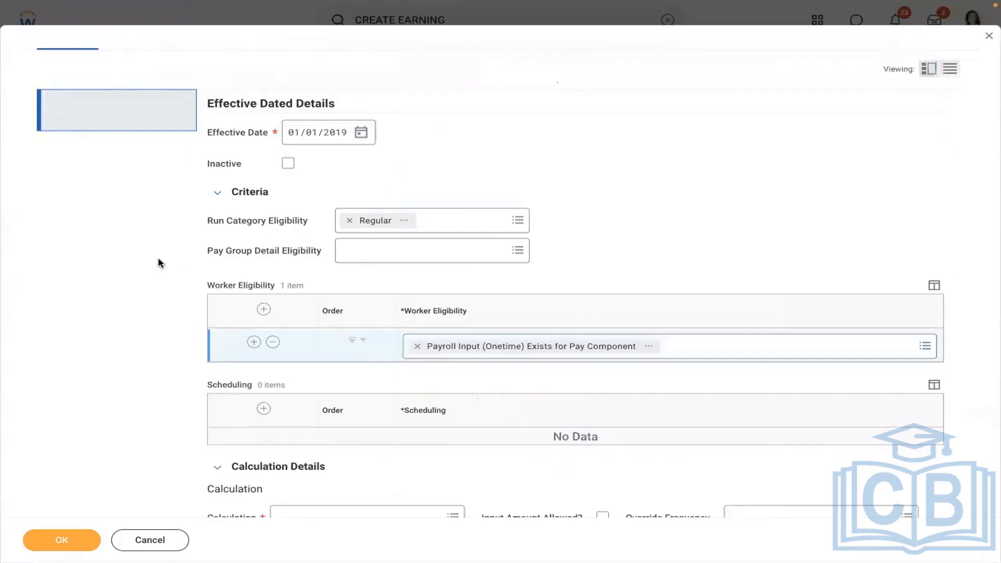
pyautogui.click(650, 347)
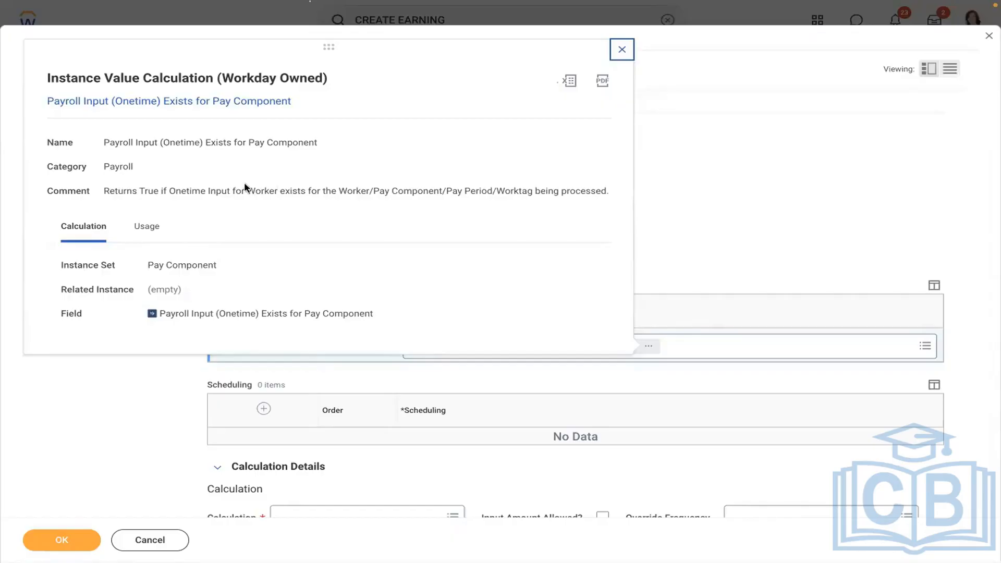
pyautogui.click(743, 196)
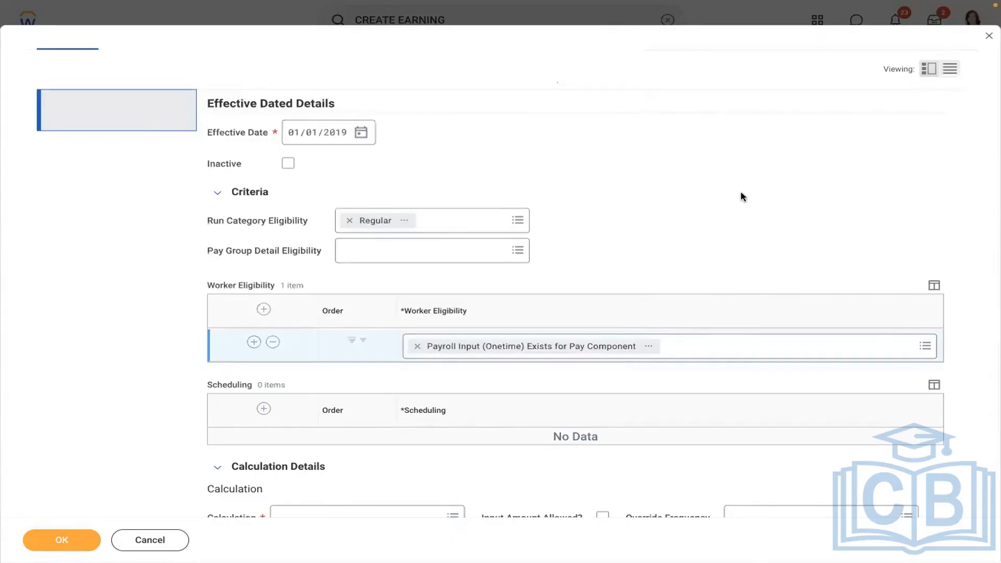
pyautogui.scroll(-5, 743, 197)
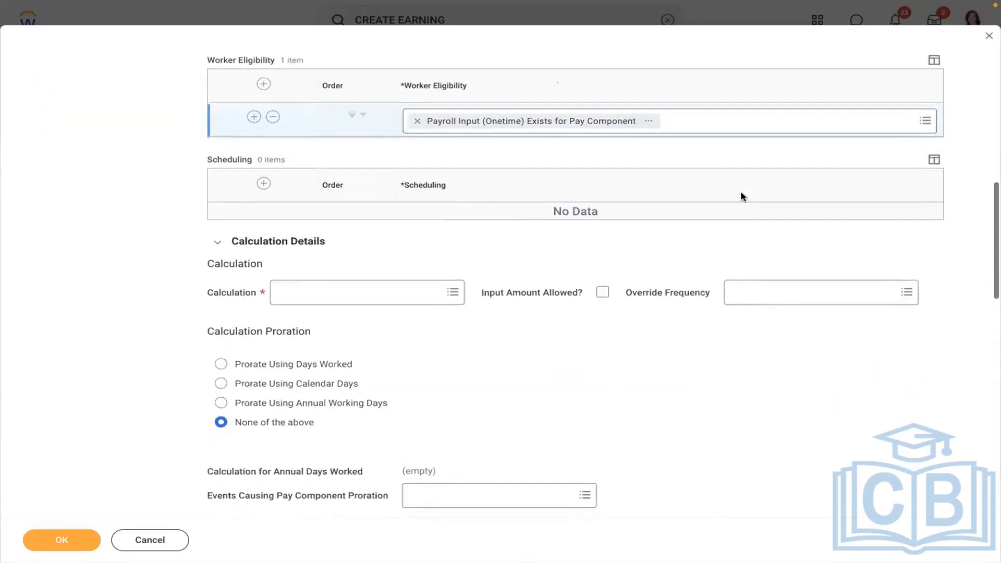
# Use Payroll Input calculation with Input Amount Allowed checked and no override frequency.
pyautogui.click(315, 290)
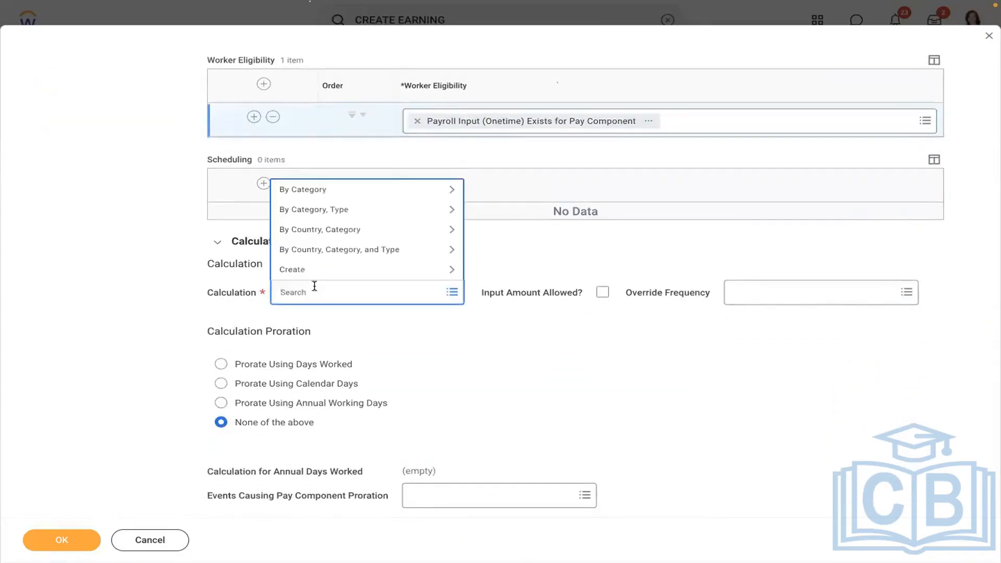
pyautogui.write('PAYROLL INPUT')
pyautogui.press('Return')
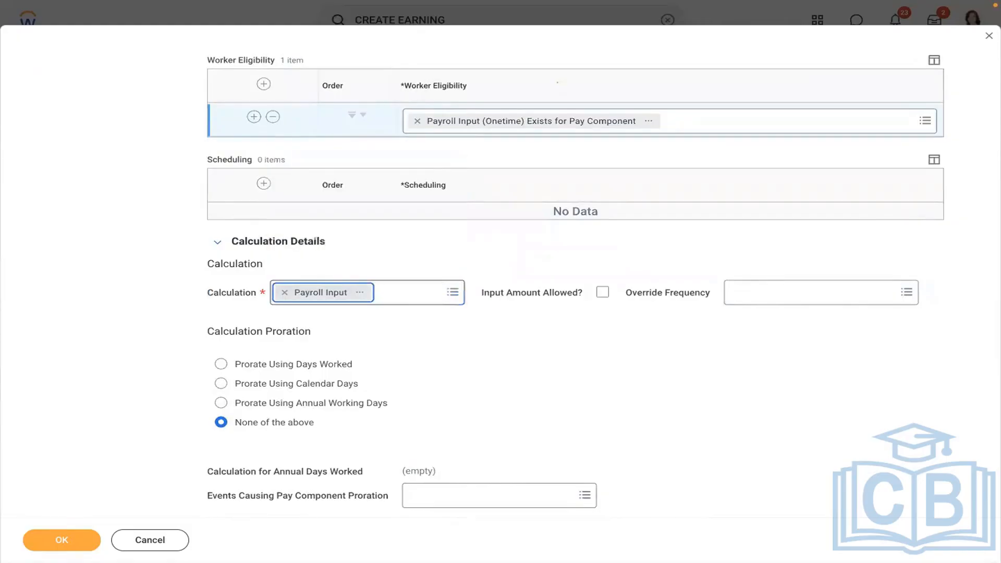
pyautogui.click(602, 294)
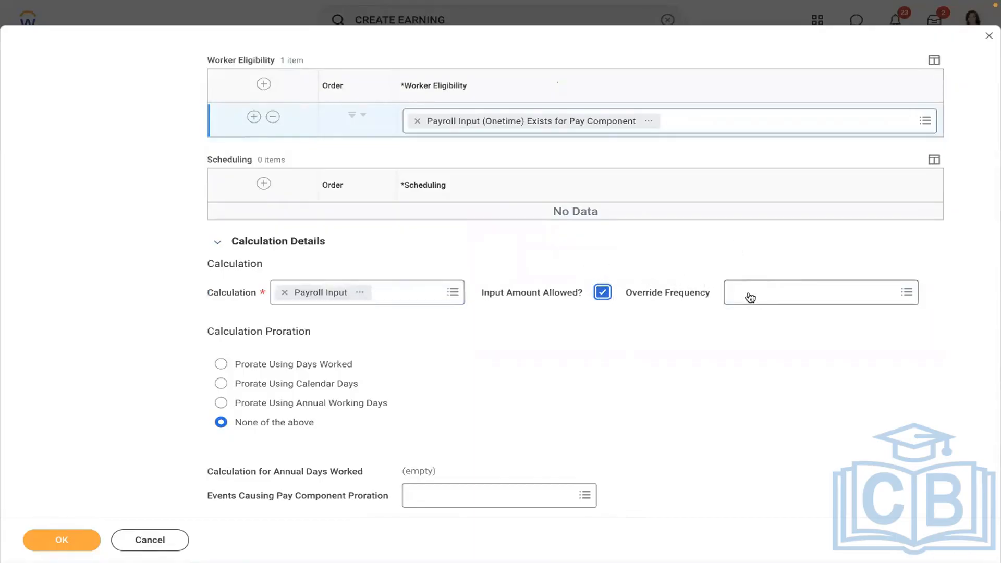
pyautogui.click(813, 292)
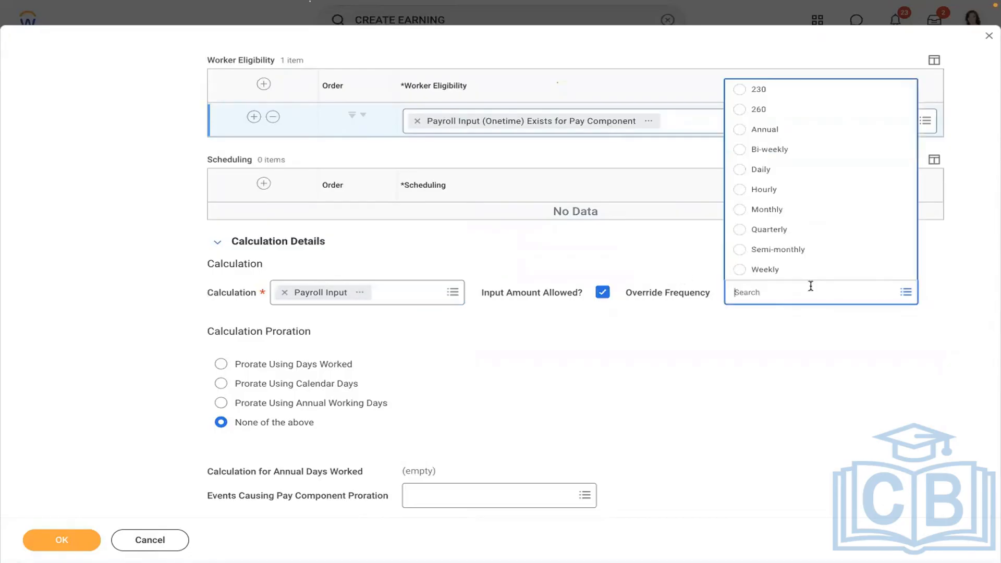
pyautogui.click(778, 270)
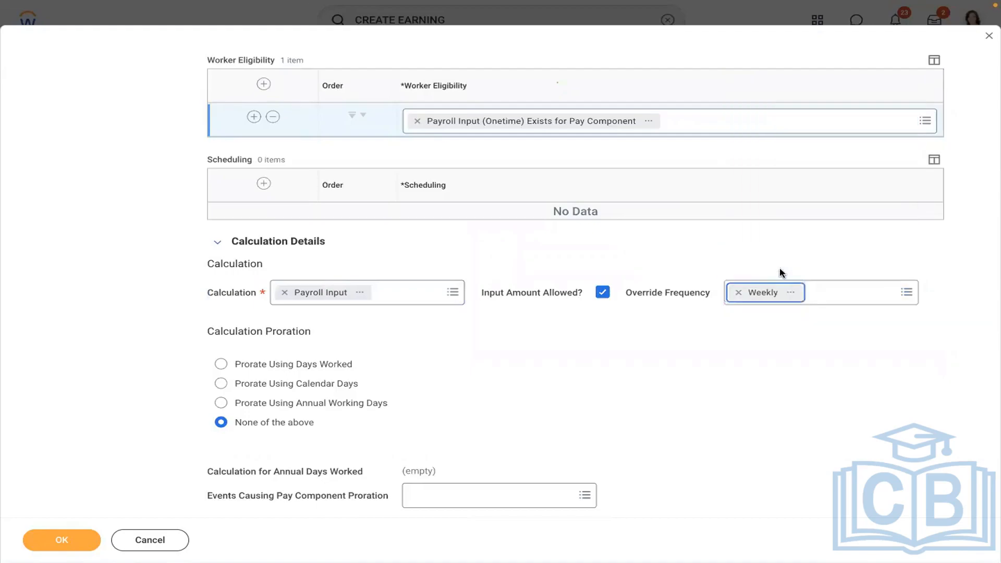
pyautogui.click(739, 292)
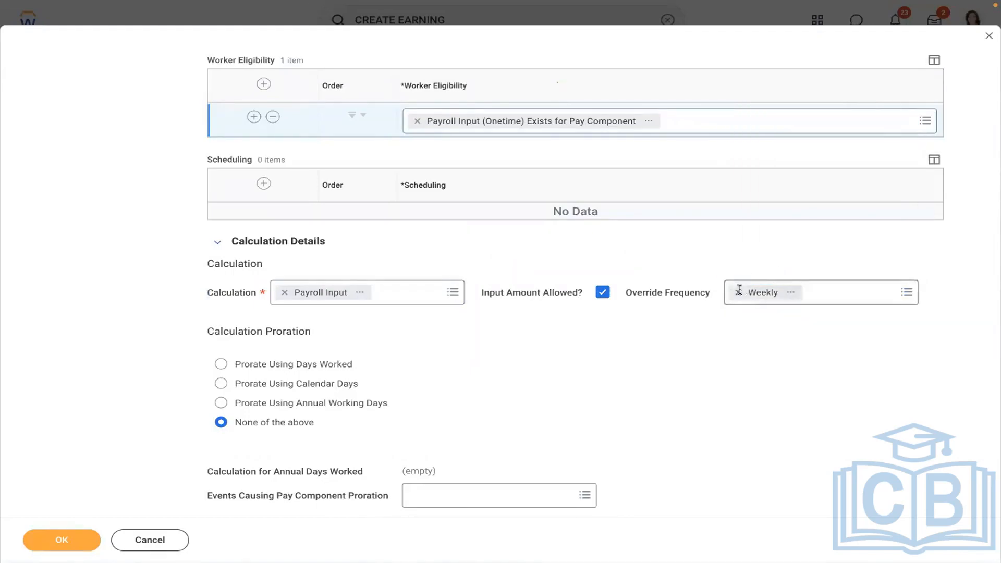
pyautogui.click(700, 245)
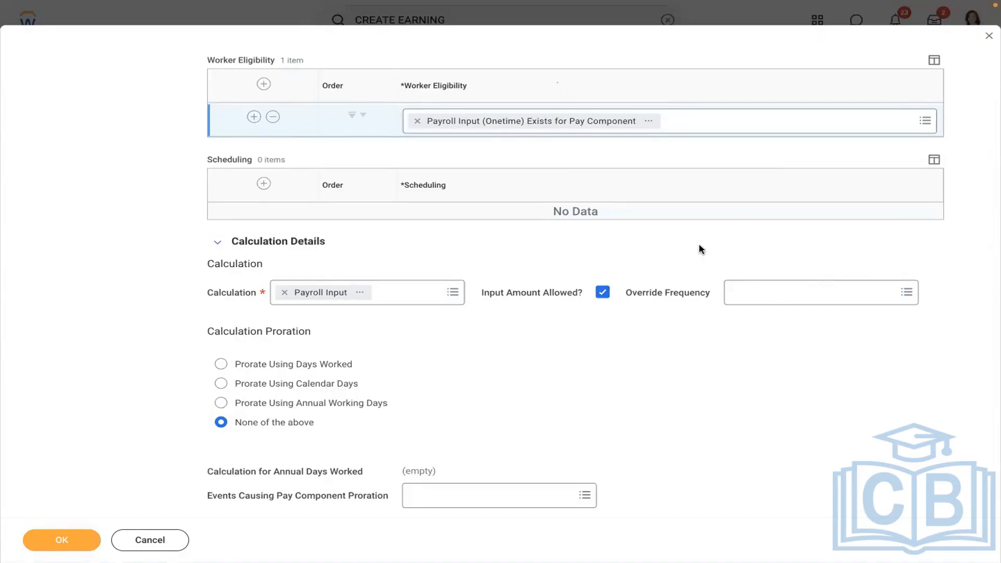
pyautogui.scroll(6, 699, 247)
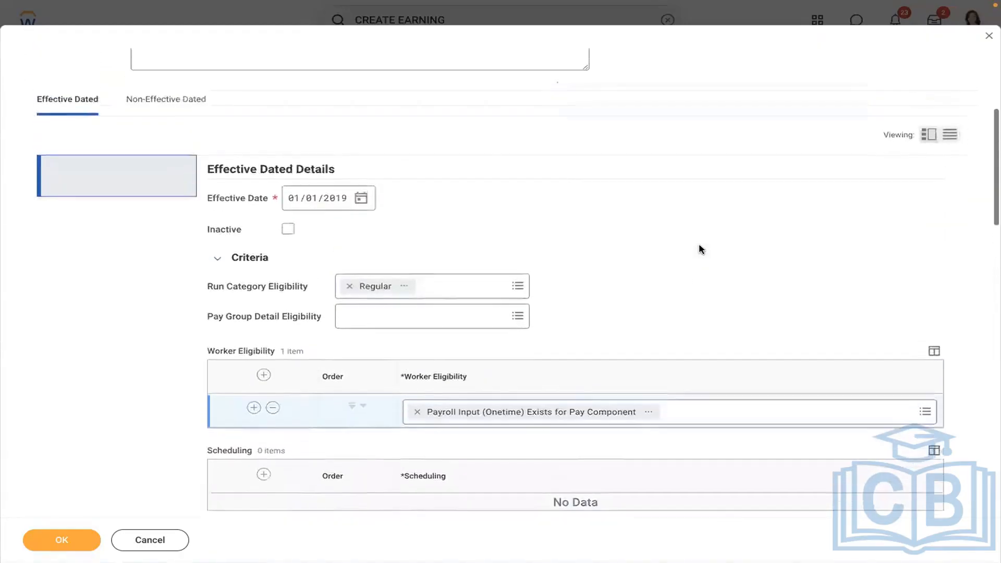
# Keep the earning's proration option at None of the above.
pyautogui.scroll(5, 699, 245)
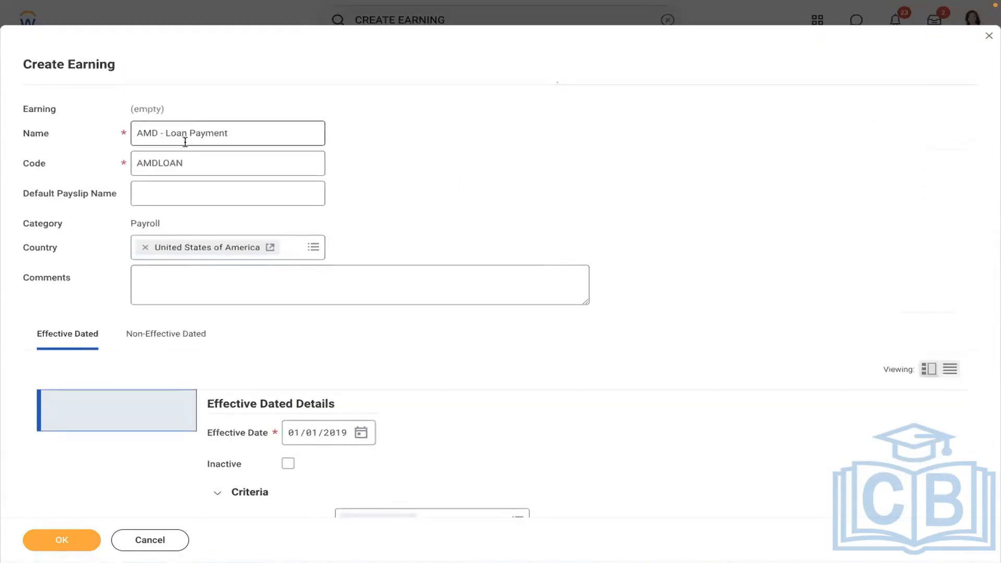
pyautogui.scroll(-8, 474, 157)
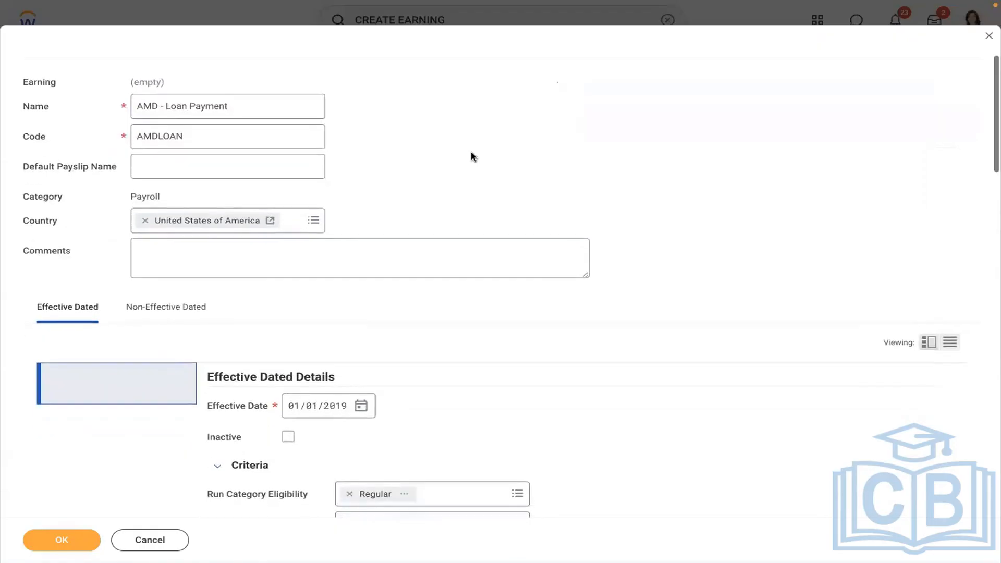
pyautogui.scroll(-2, 474, 157)
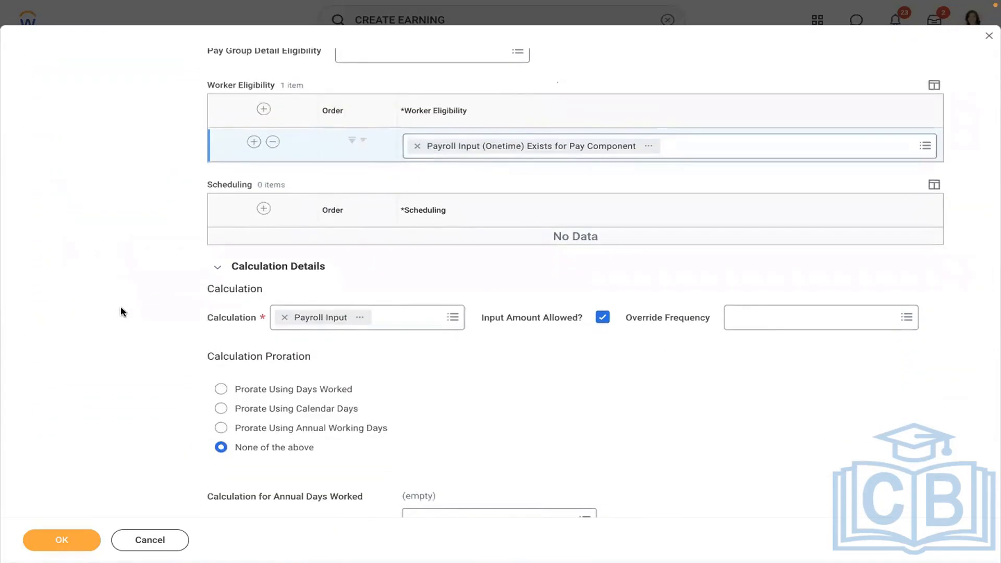
pyautogui.scroll(-4, 120, 312)
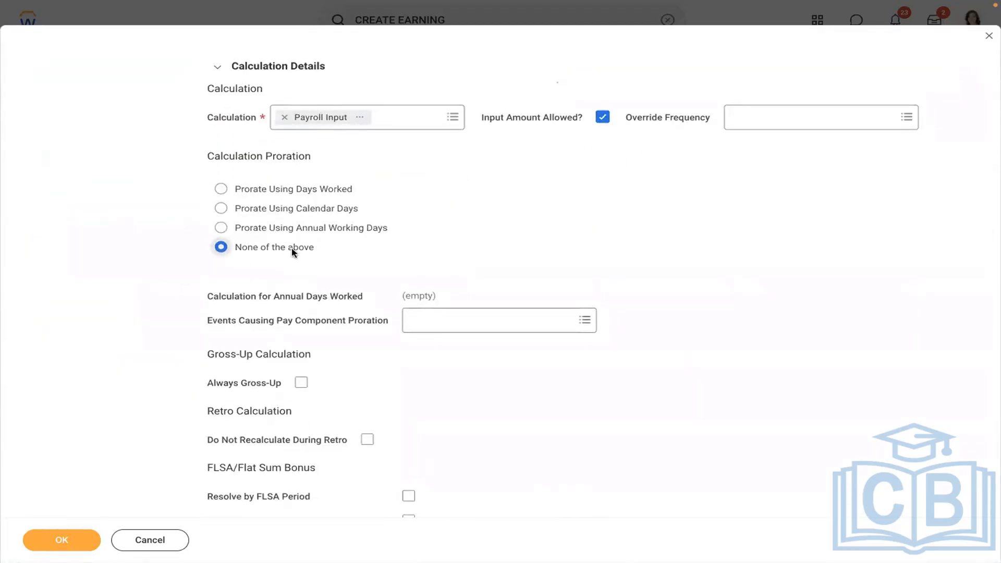
pyautogui.click(382, 229)
pyautogui.click(368, 240)
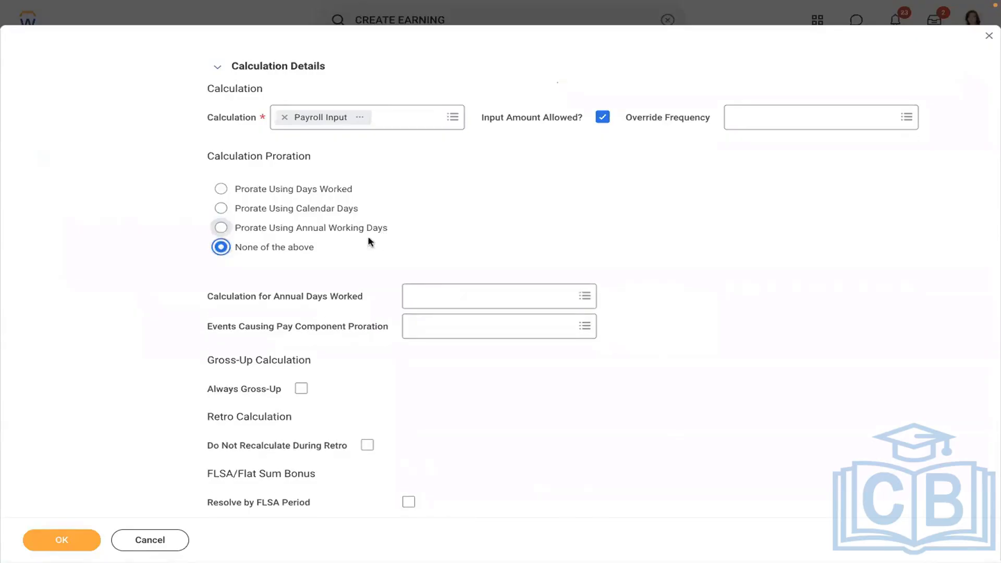
pyautogui.press('Down')
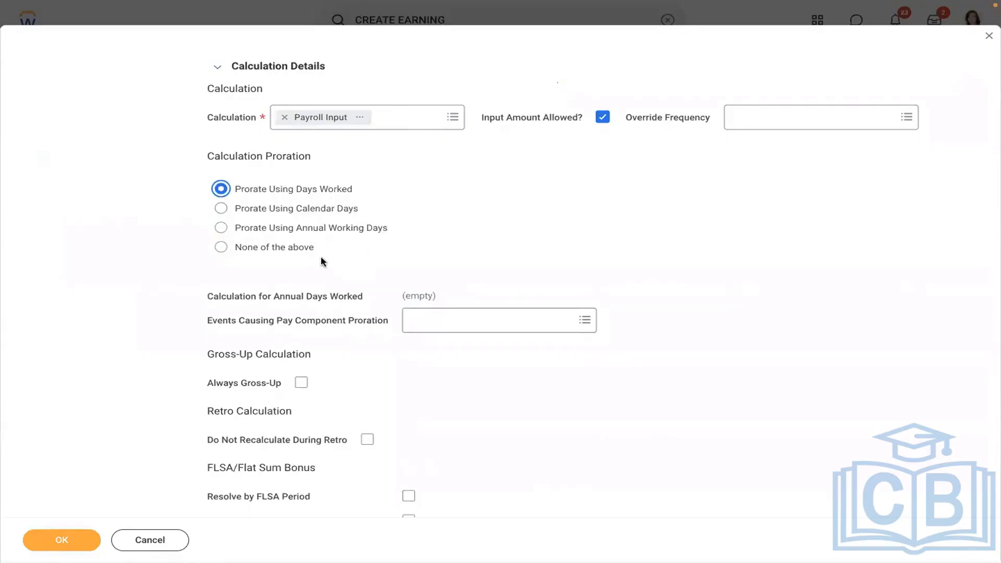
pyautogui.click(289, 250)
# Review the rest of the earning form and submit it with OK.
pyautogui.scroll(-1, 589, 229)
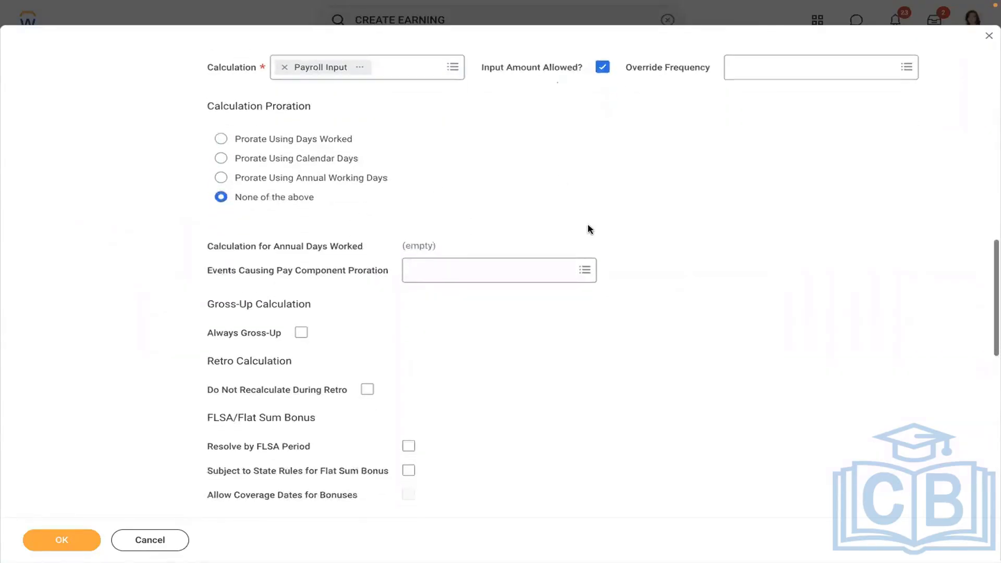
pyautogui.scroll(-6, 589, 230)
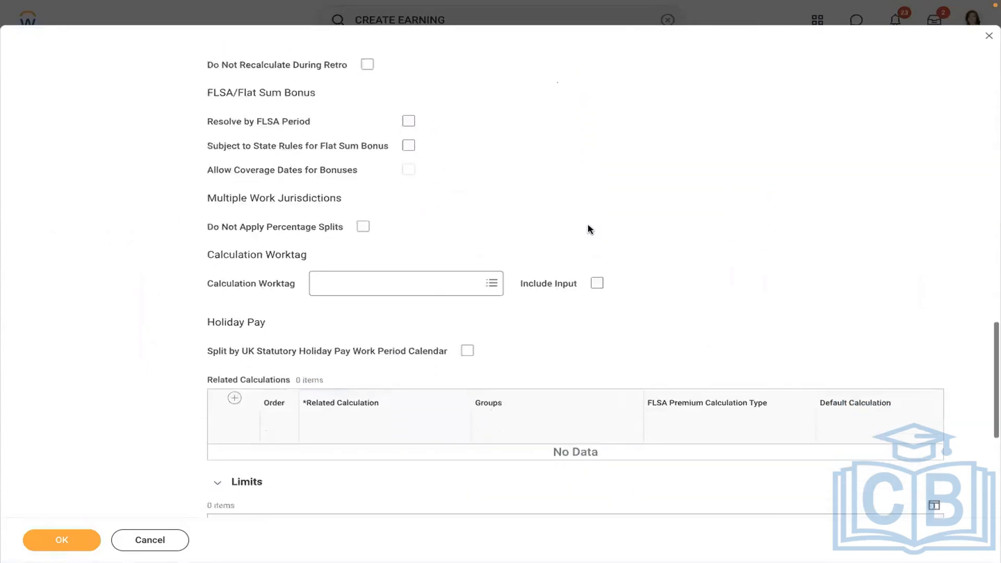
pyautogui.scroll(-6, 590, 230)
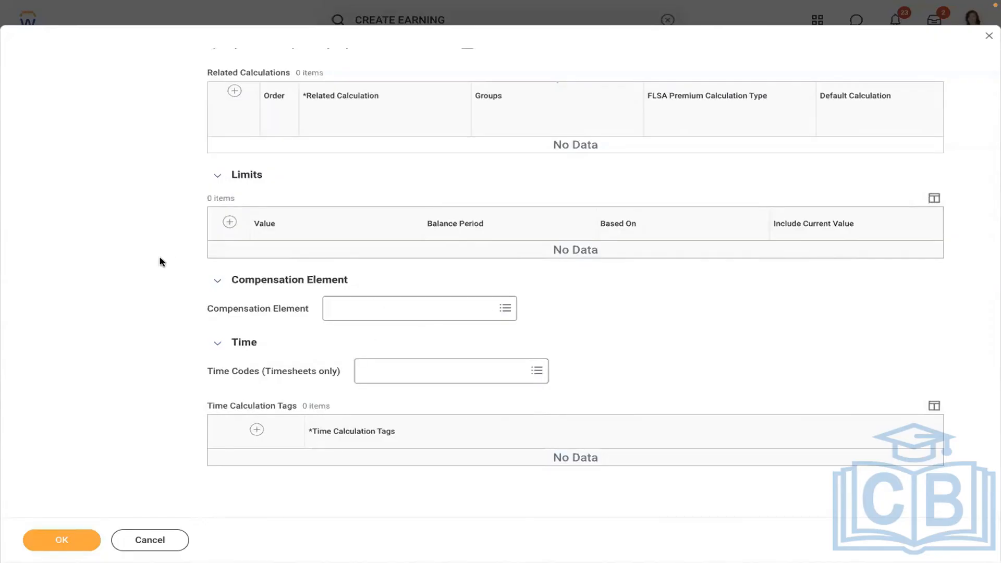
pyautogui.scroll(8, 161, 261)
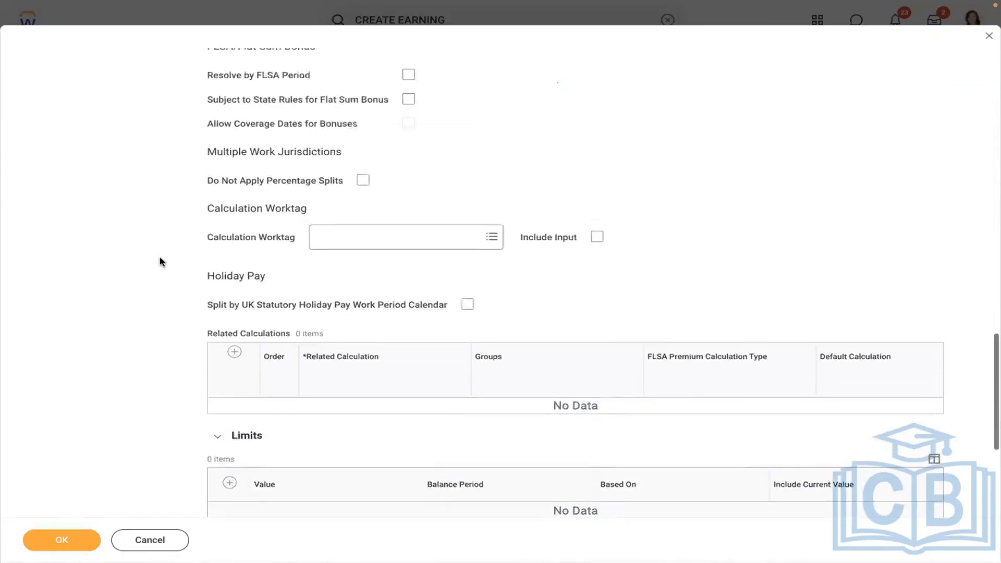
pyautogui.scroll(10, 161, 260)
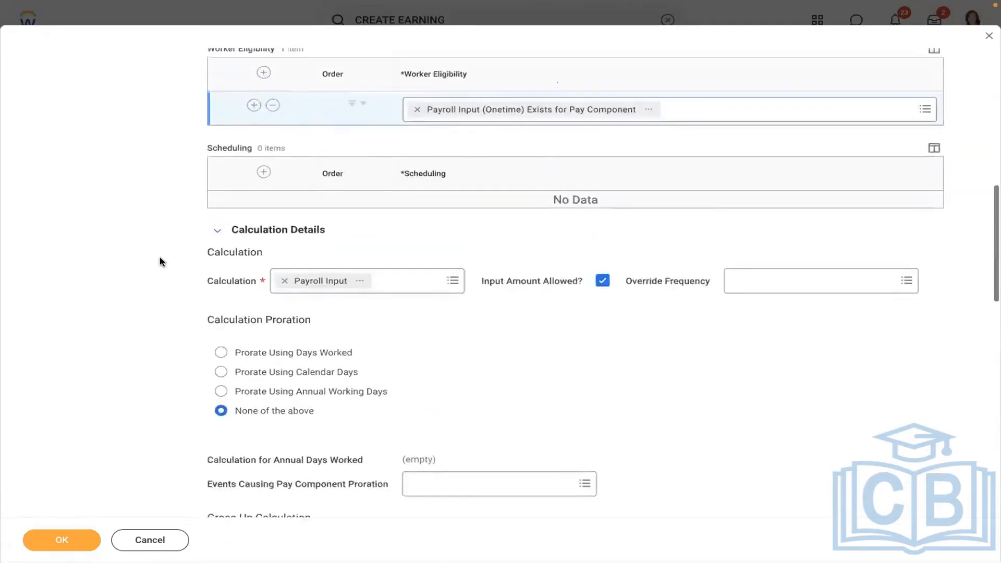
pyautogui.scroll(8, 160, 262)
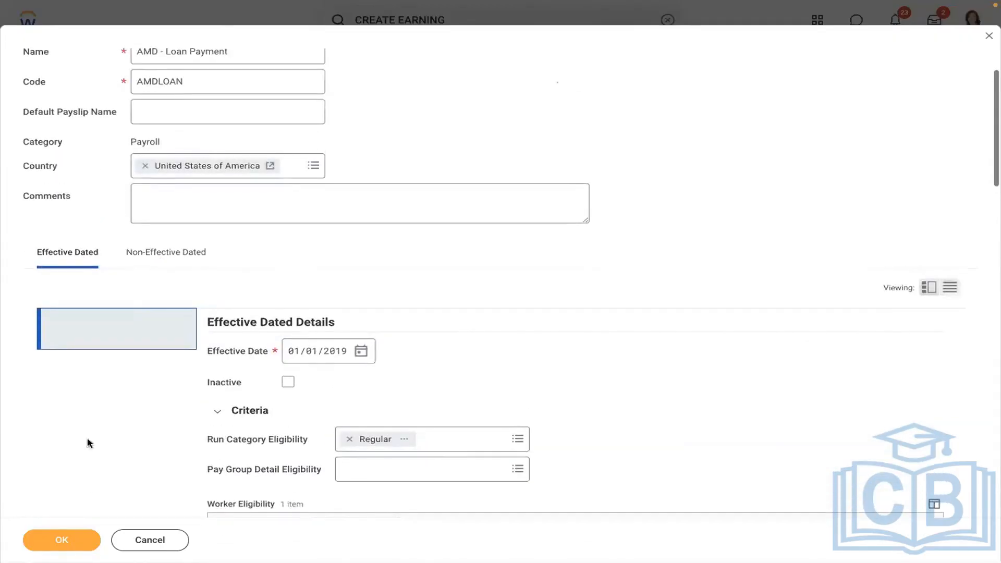
pyautogui.click(62, 540)
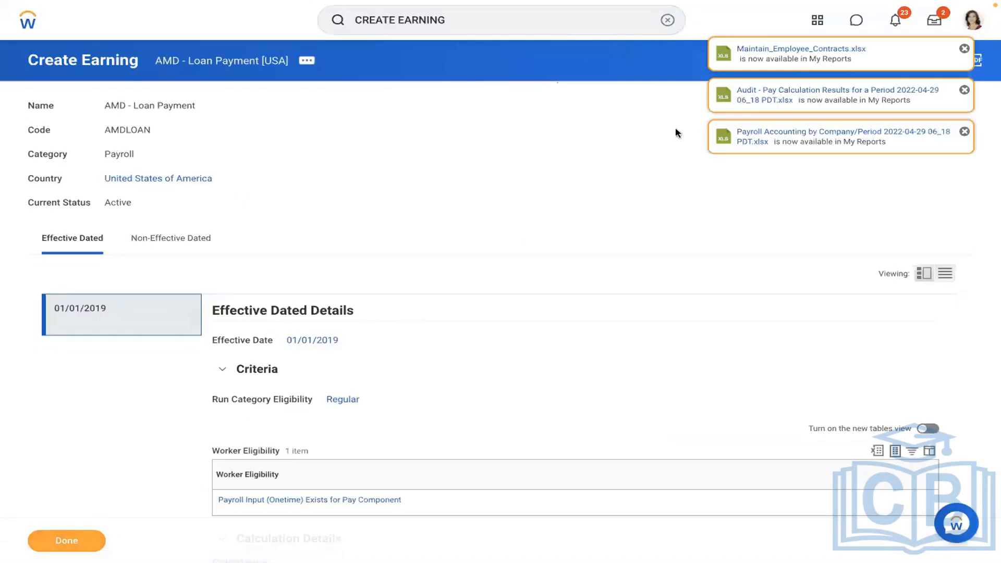
pyautogui.click(666, 21)
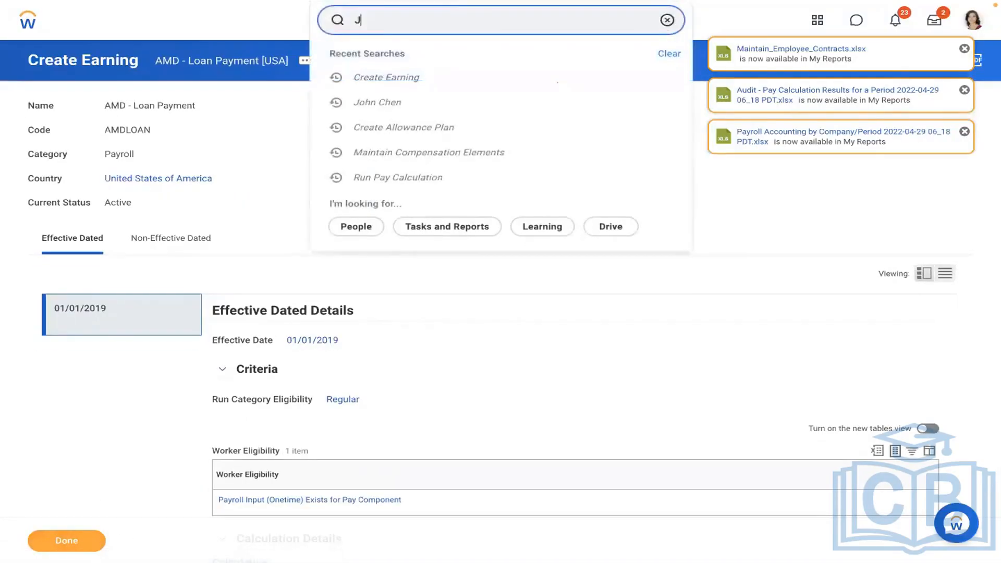
# Open the worker's profile and go to Pay > Input, dismissing the notifications.
pyautogui.click(480, 79)
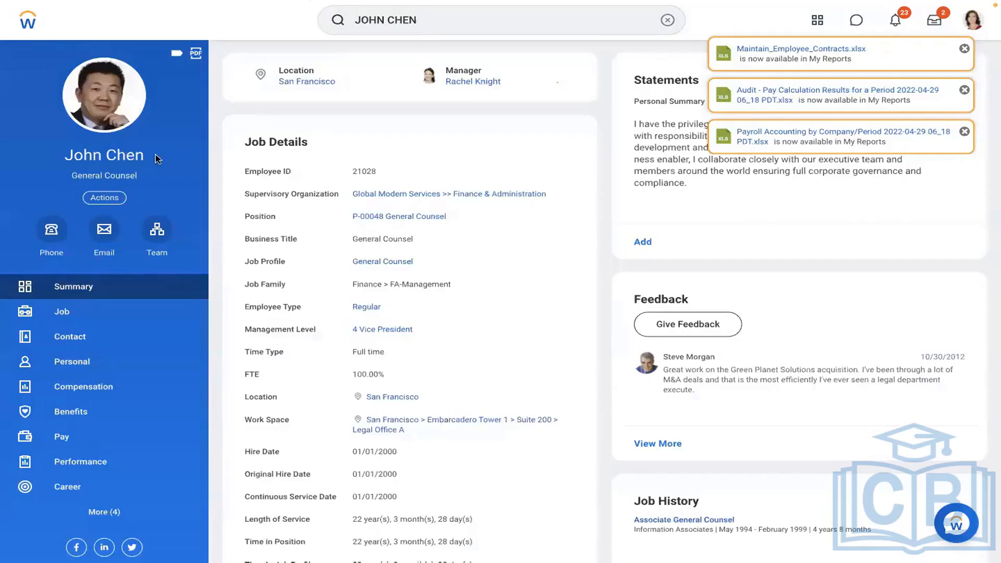
pyautogui.click(76, 319)
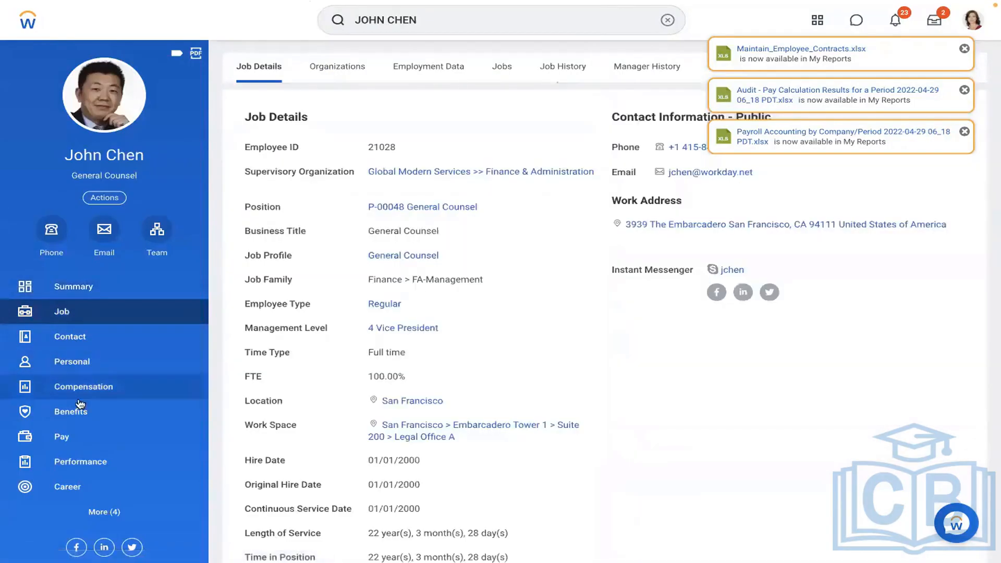
pyautogui.click(67, 437)
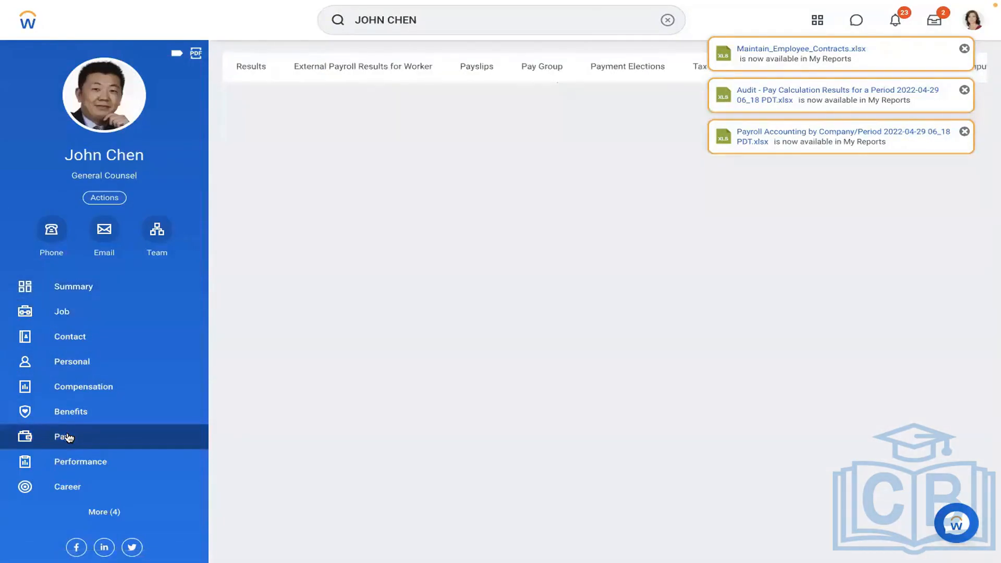
pyautogui.click(964, 49)
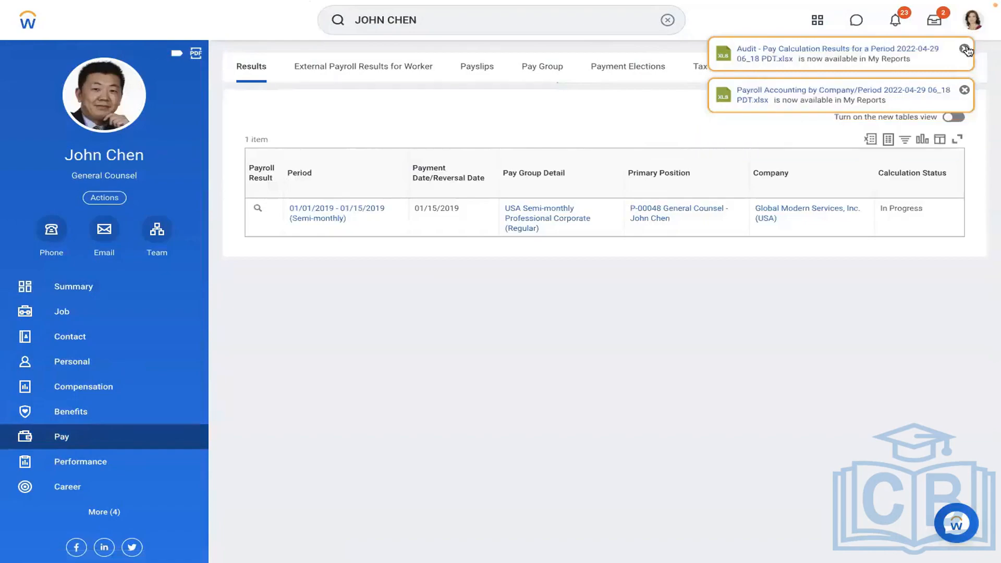
pyautogui.click(963, 49)
pyautogui.click(964, 48)
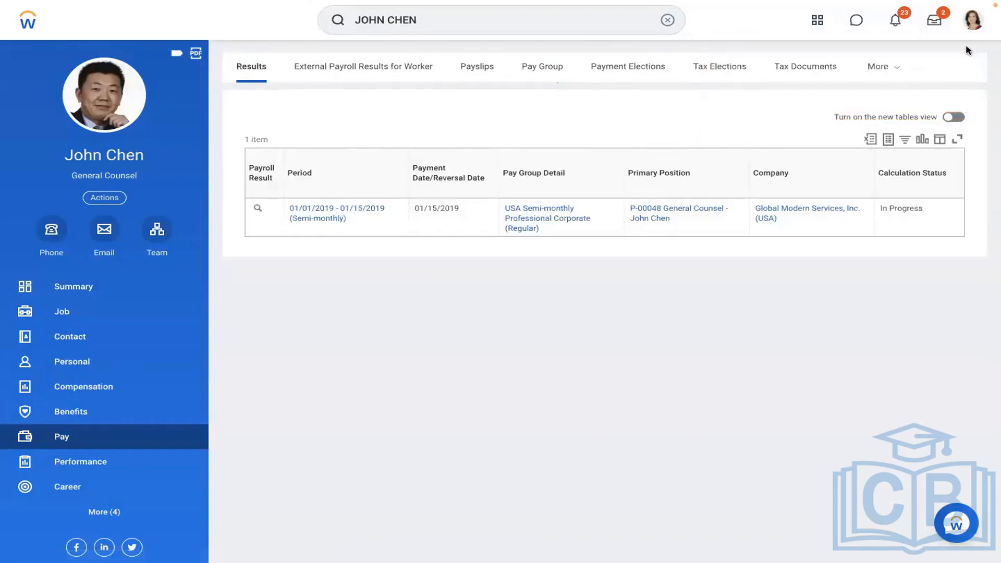
pyautogui.click(892, 68)
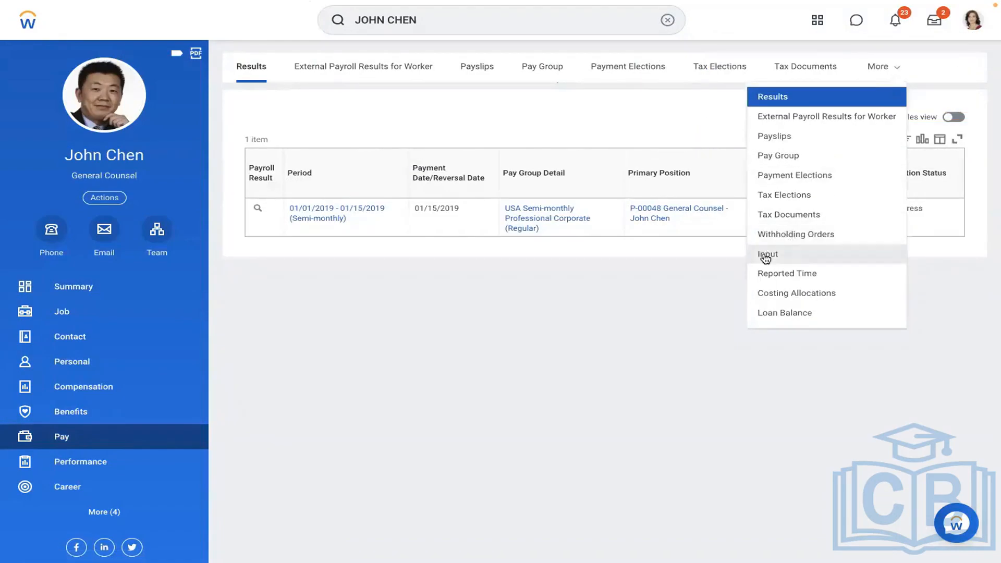
pyautogui.click(765, 256)
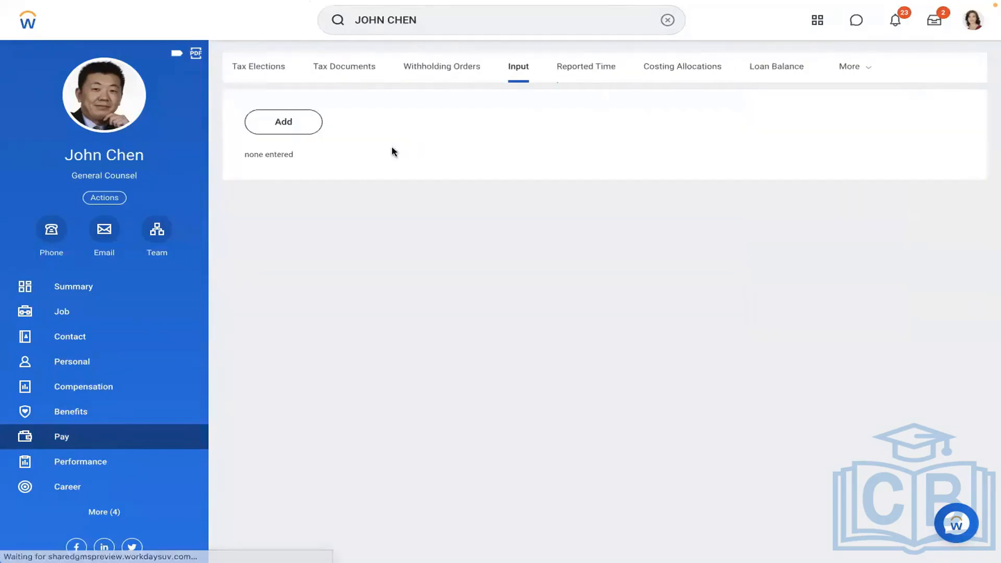
# Start a new payroll input for the worker with end date 01/31/2019.
pyautogui.click(279, 130)
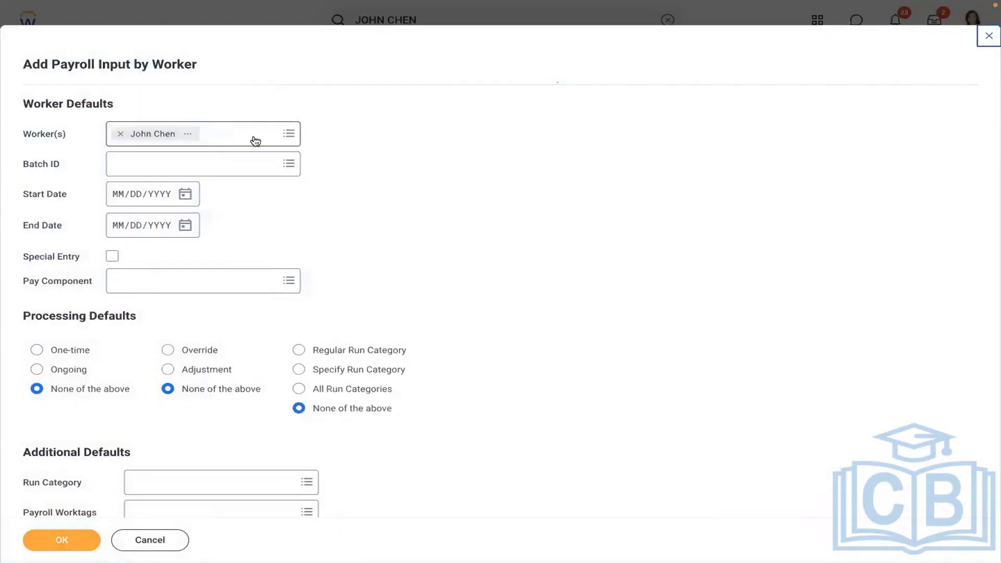
pyautogui.click(116, 194)
pyautogui.write('01/01/002019')
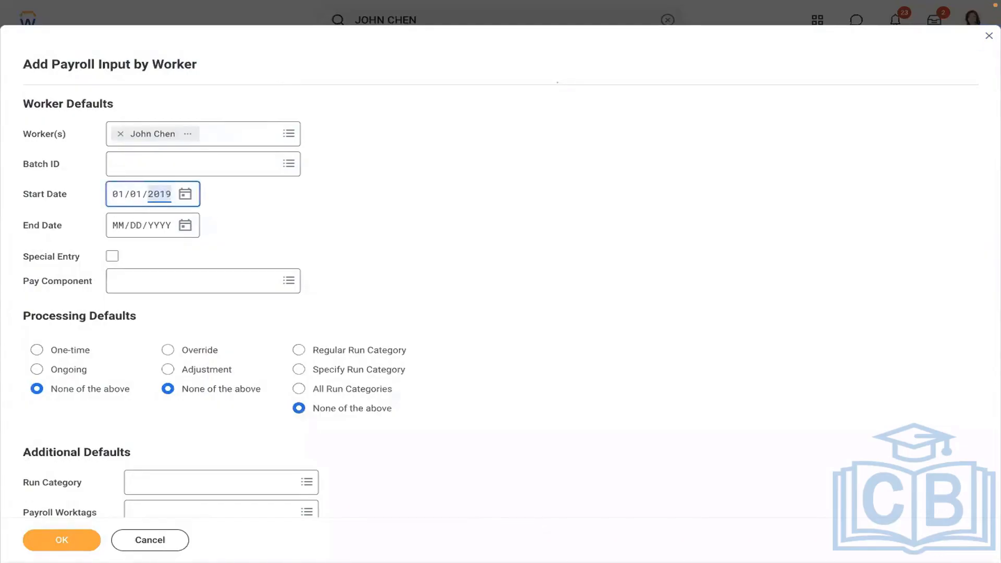
pyautogui.click(117, 227)
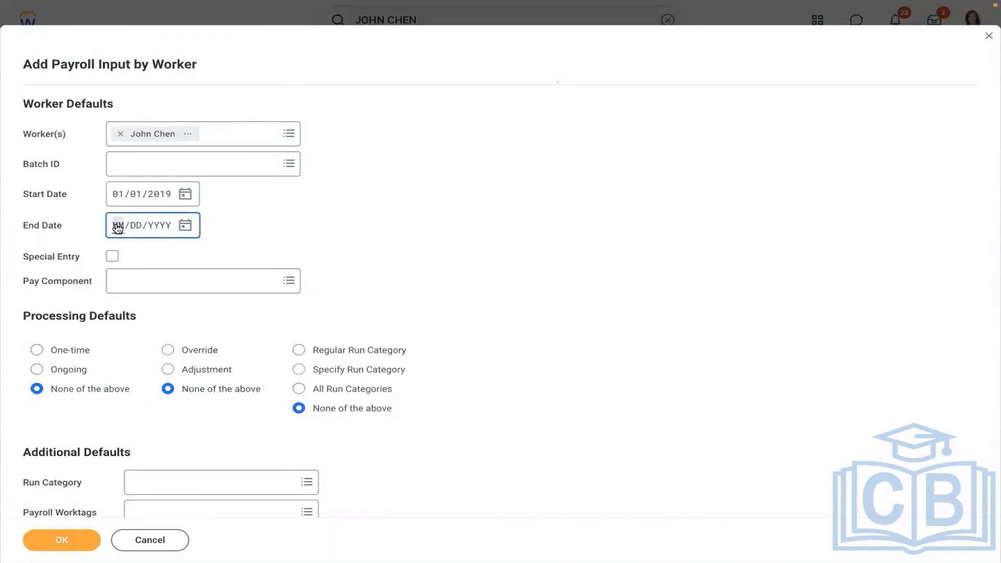
pyautogui.write('01/31/2019')
pyautogui.click(364, 205)
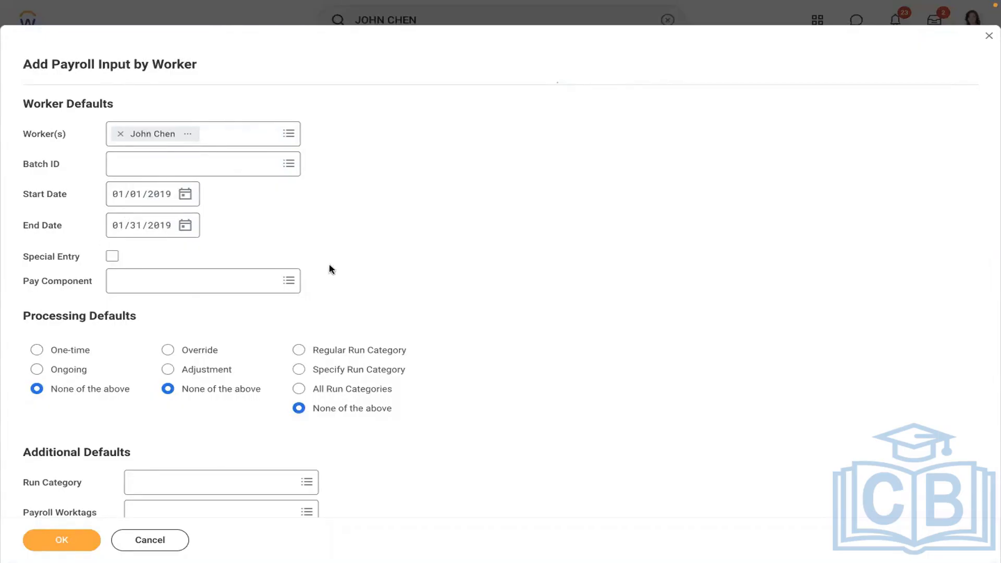
# Choose pay component AMD - Loan Payment [USA], One-time, in the Regular run category.
pyautogui.click(148, 281)
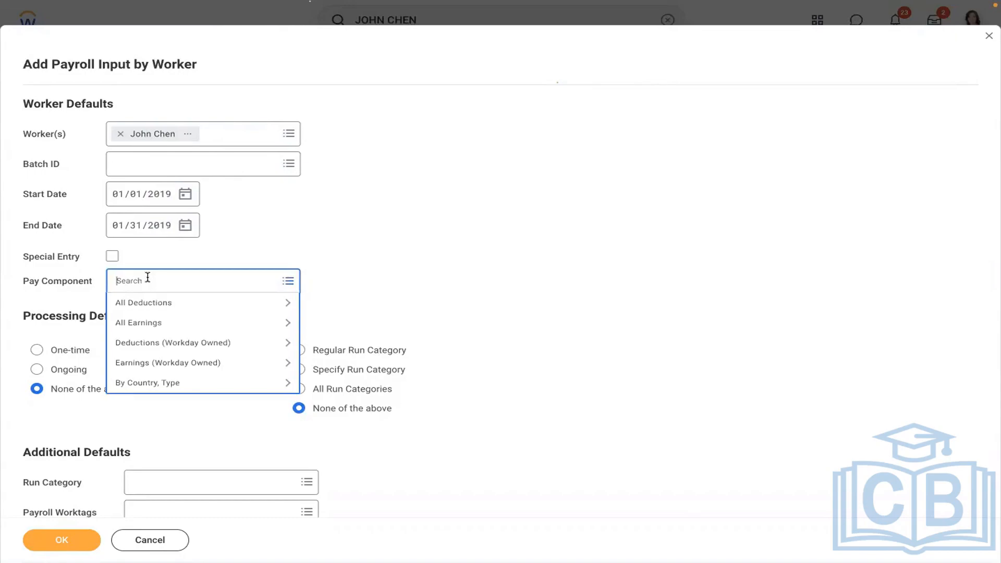
pyautogui.write('AMD')
pyautogui.press('Return')
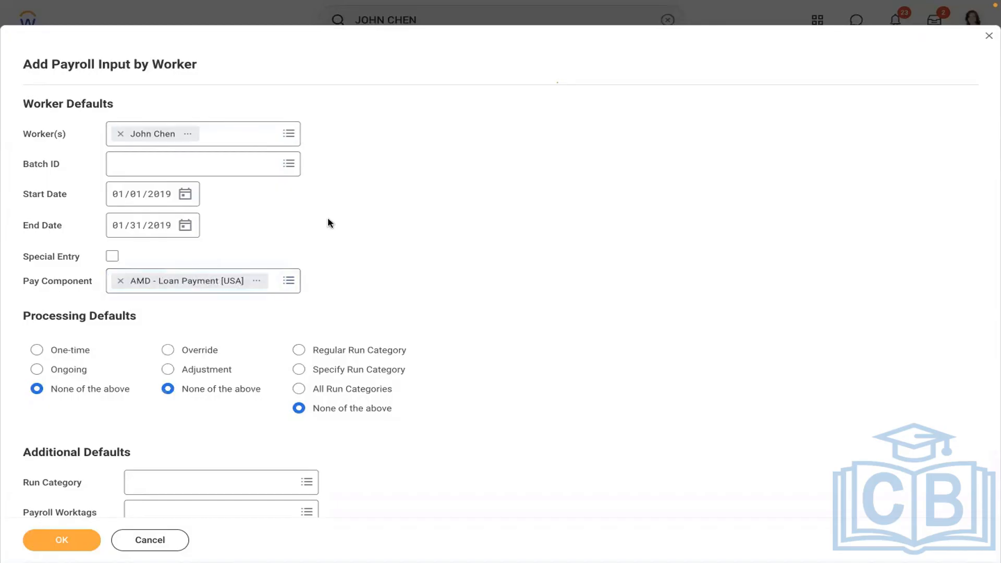
pyautogui.scroll(-1, 328, 221)
pyautogui.scroll(-2, 327, 221)
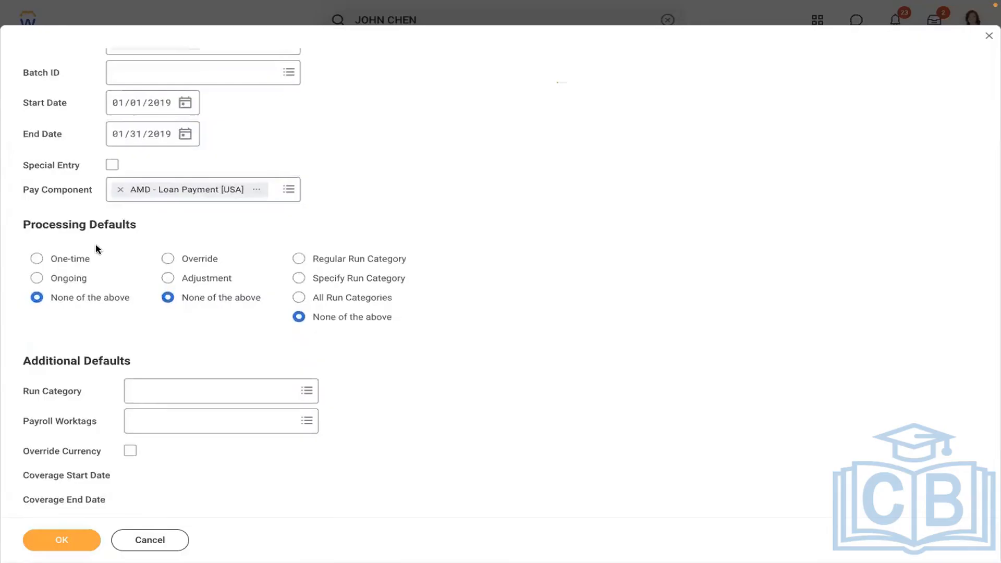
pyautogui.click(68, 260)
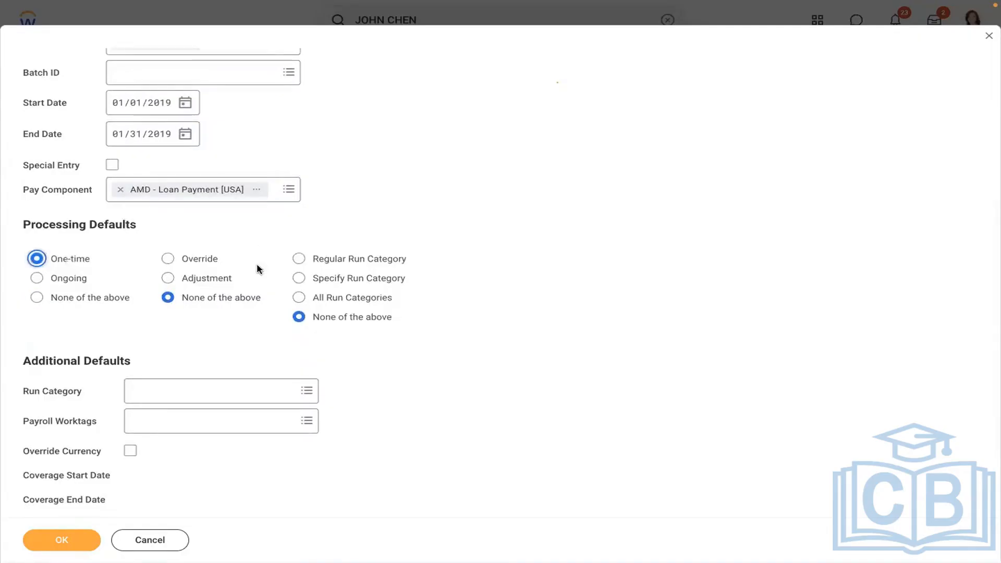
pyautogui.click(298, 260)
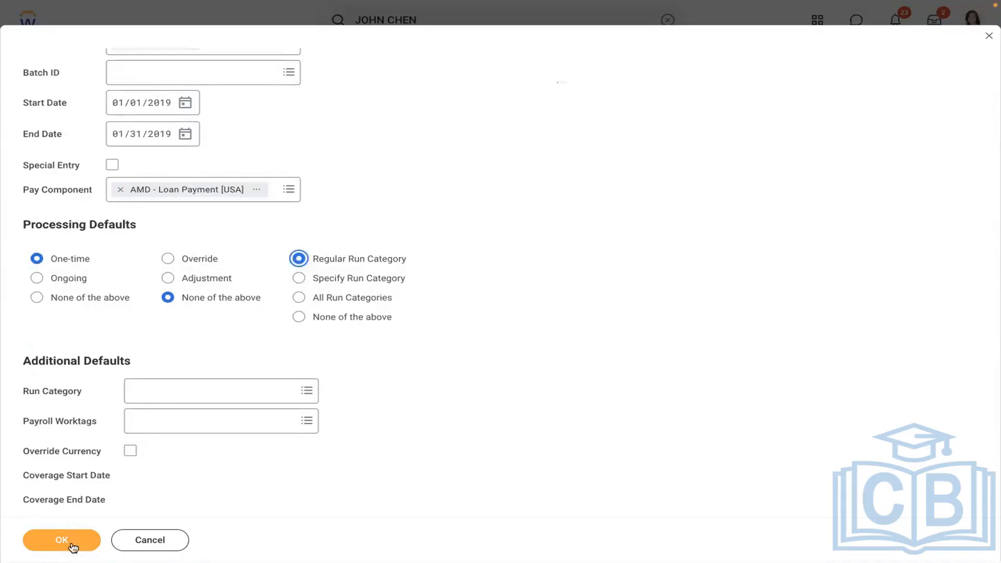
# Add a 10000 Amount input detail with comment 'Manager approved to process 10000 USD as loan amount' and submit.
pyautogui.click(52, 545)
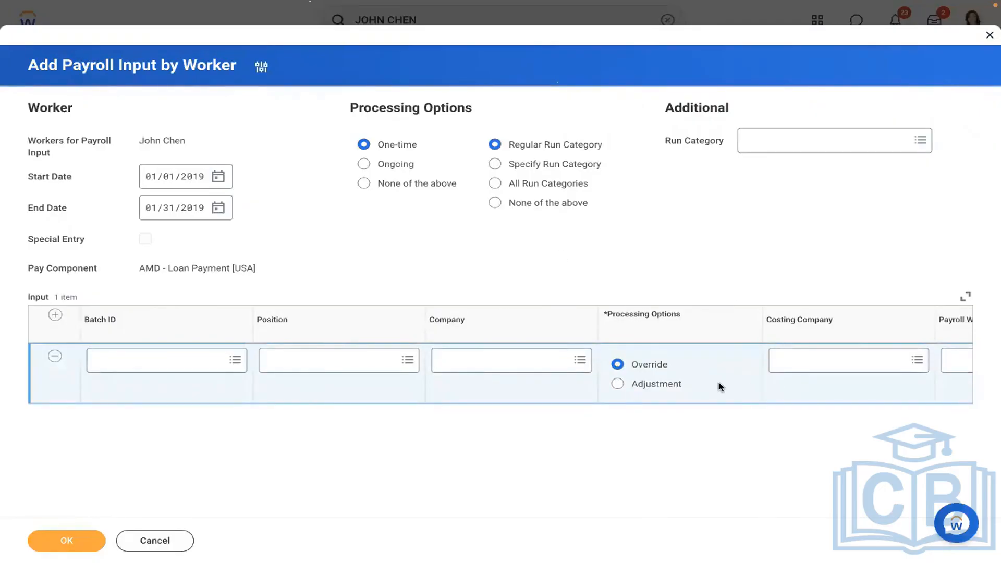
pyautogui.hscroll(3, 719, 386)
pyautogui.hscroll(10, 720, 386)
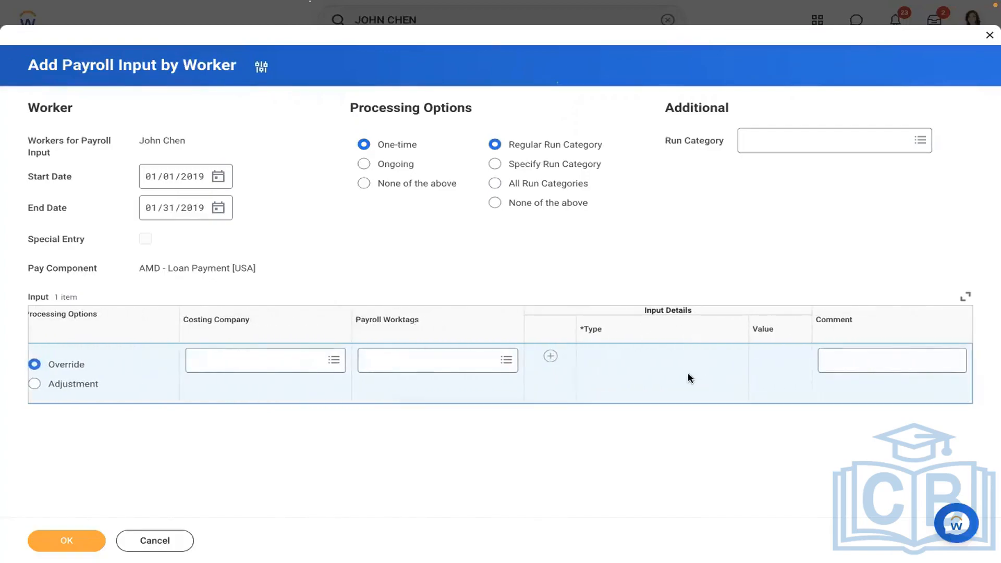
pyautogui.click(551, 356)
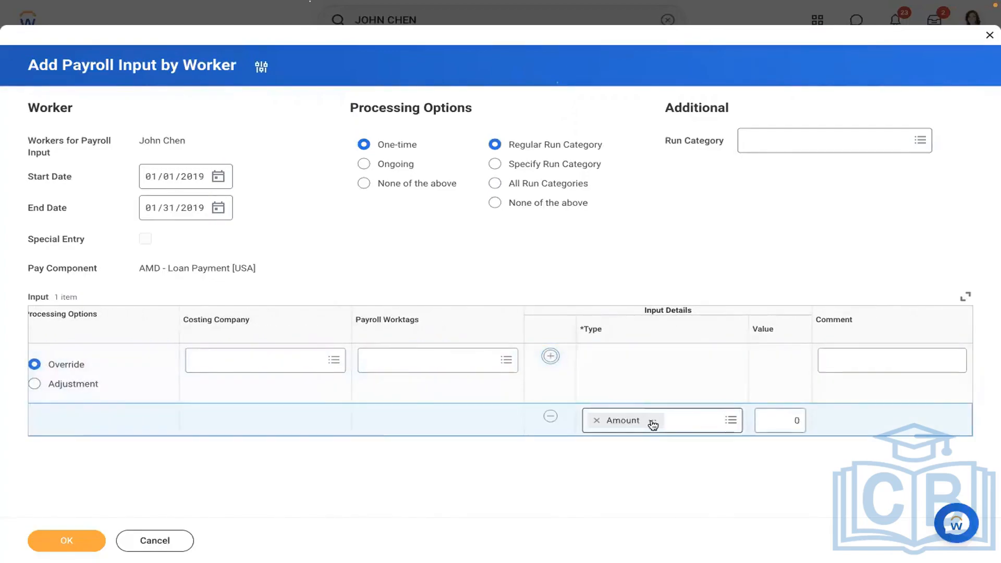
pyautogui.click(764, 420)
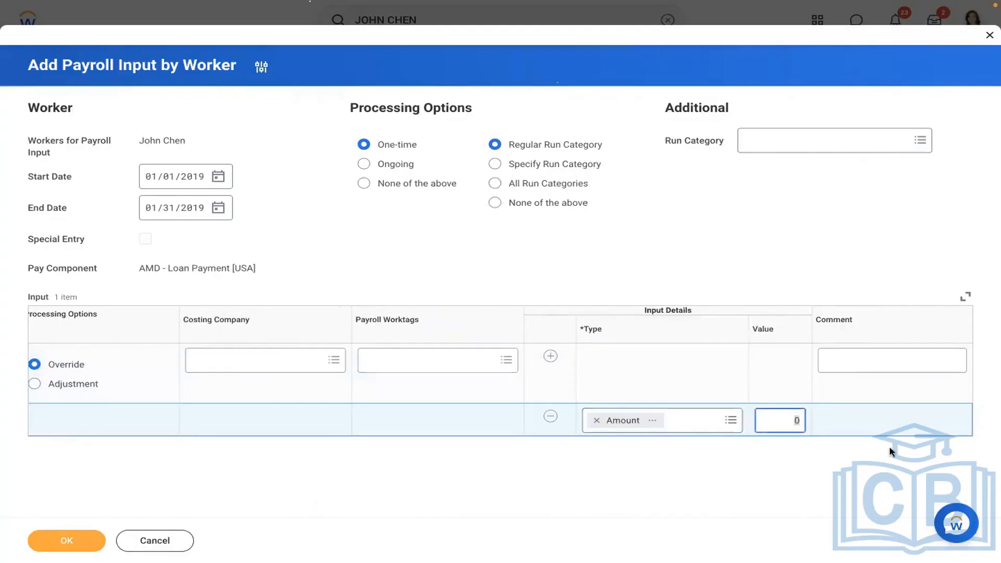
pyautogui.press('BackSpace')
pyautogui.write('10000')
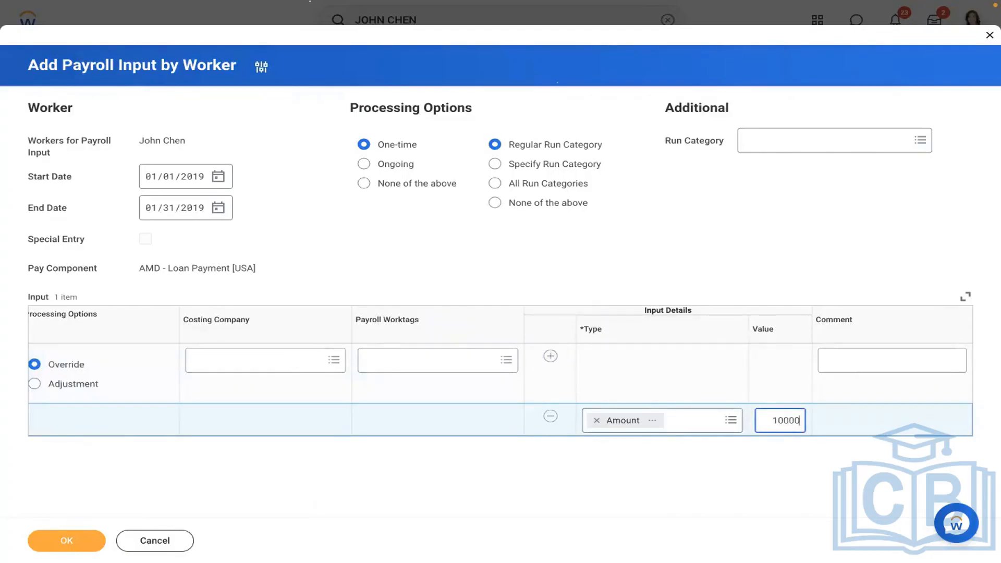
pyautogui.click(854, 359)
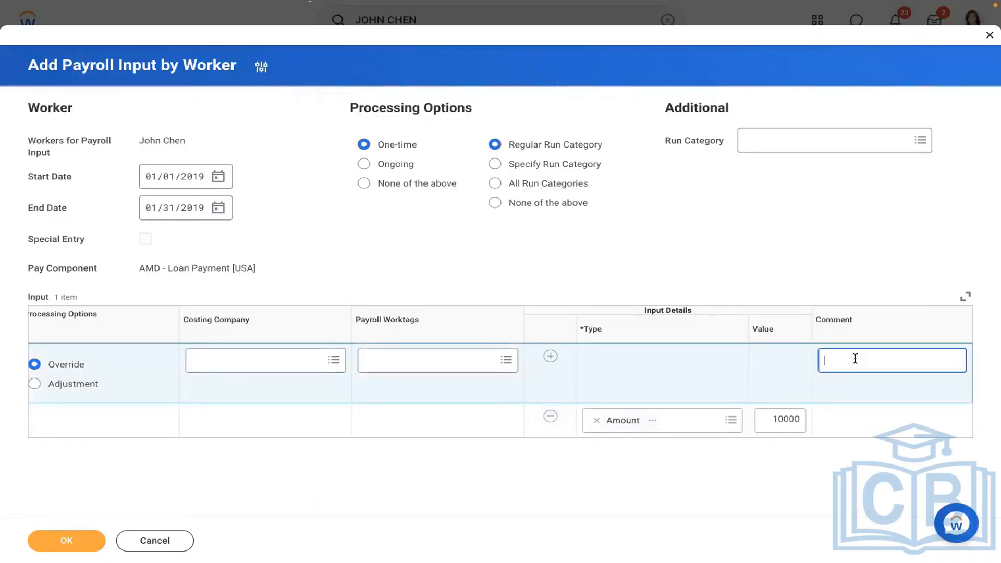
pyautogui.write('Manager approved to process 1')
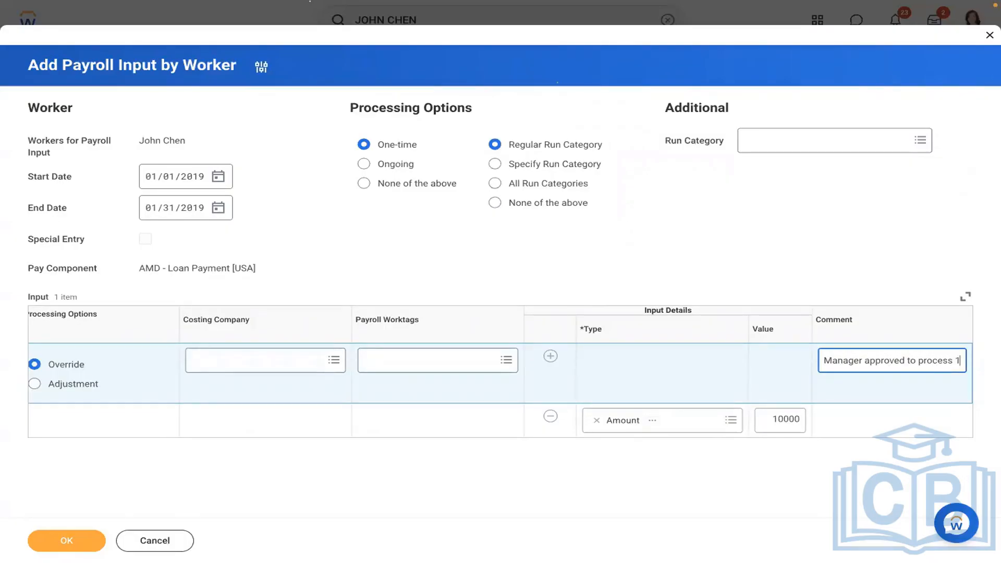
pyautogui.write('0000 U')
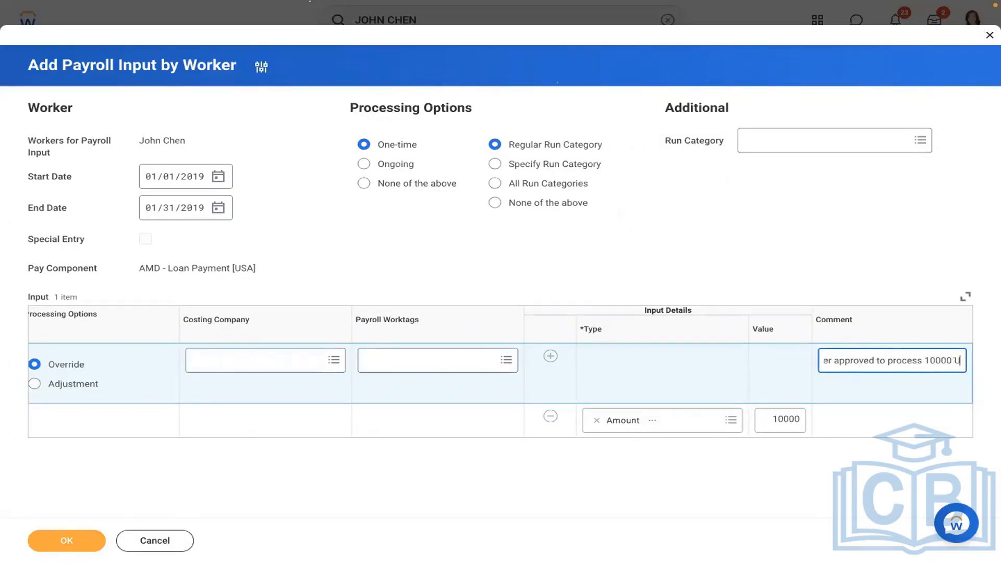
pyautogui.write('SD as lo')
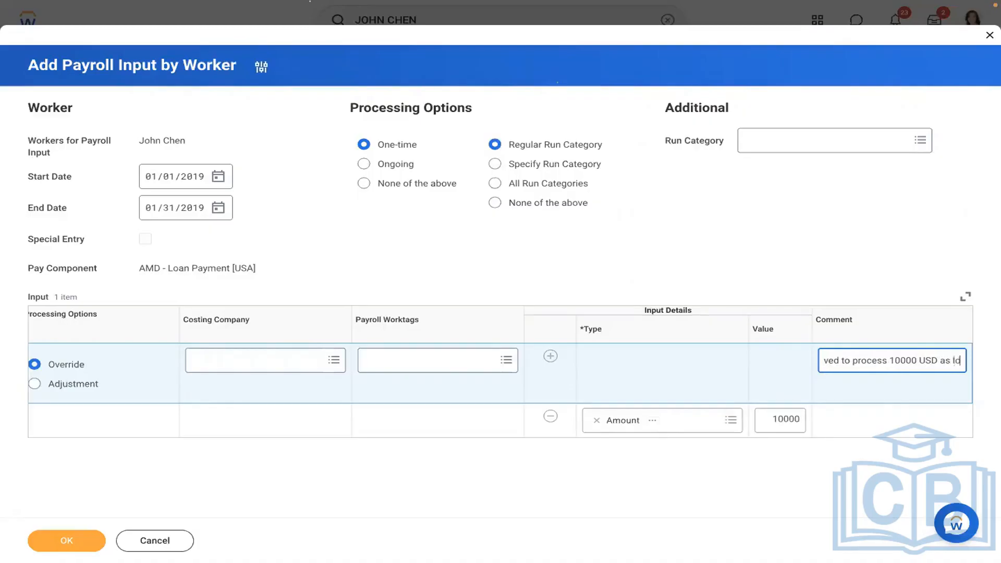
pyautogui.write('an amount')
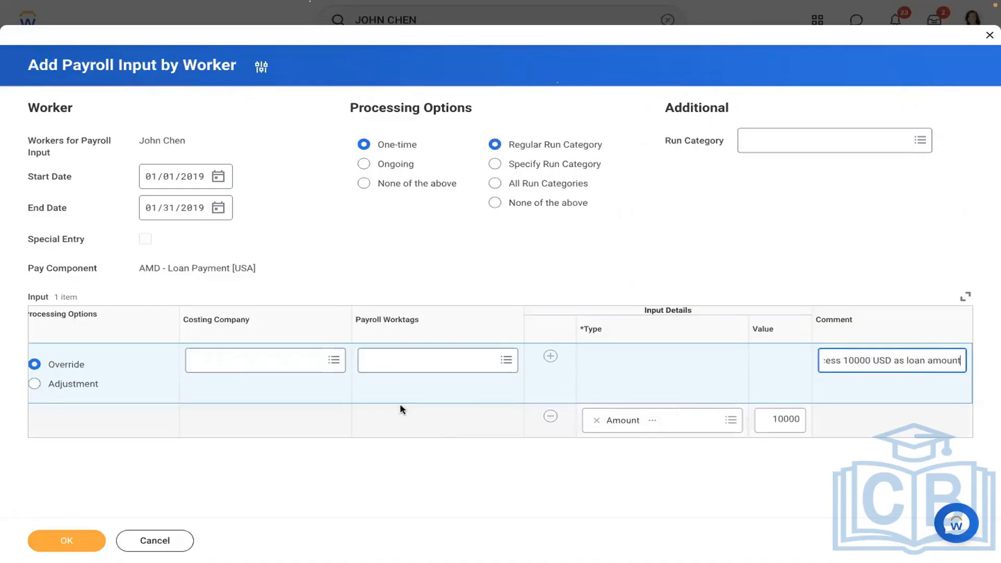
pyautogui.click(50, 543)
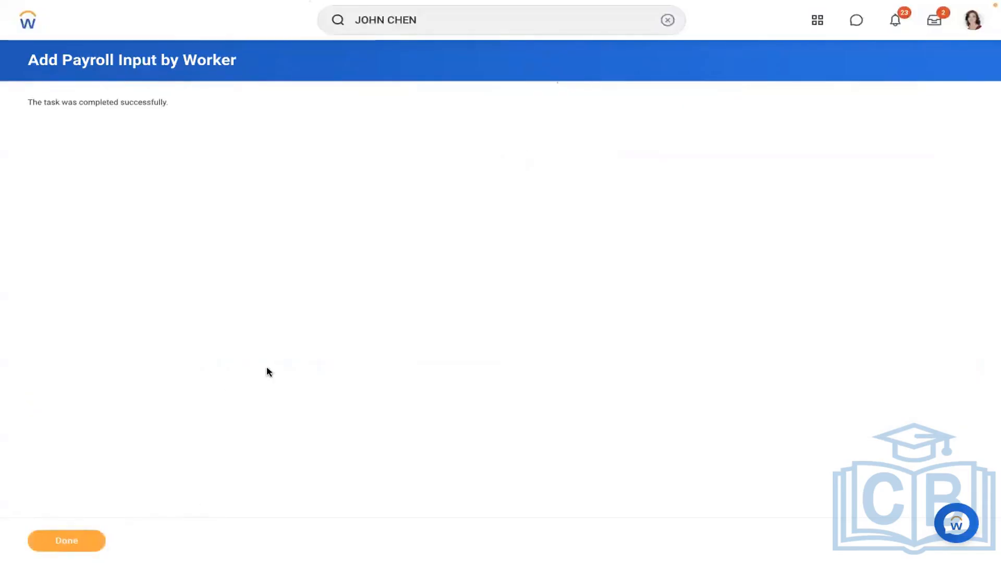
pyautogui.click(67, 540)
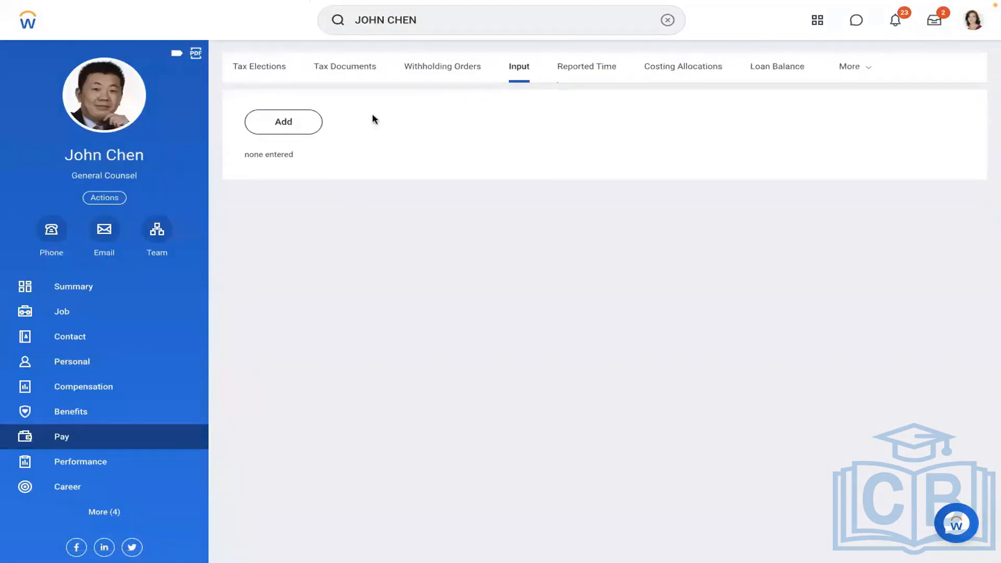
# Open the worker's payroll Results and the actions menu for the 01/15/2019 result.
pyautogui.click(860, 66)
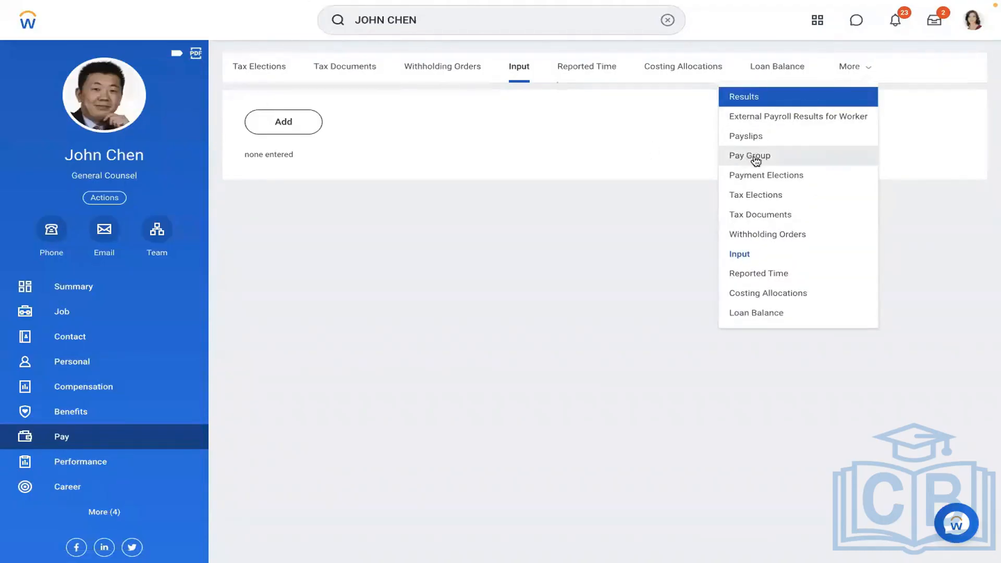
pyautogui.click(753, 99)
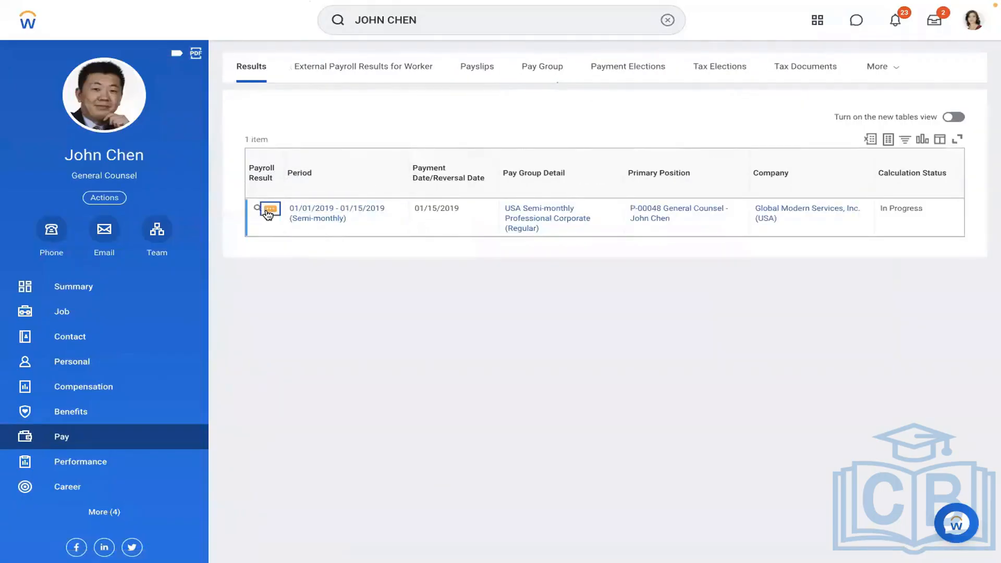
pyautogui.click(269, 211)
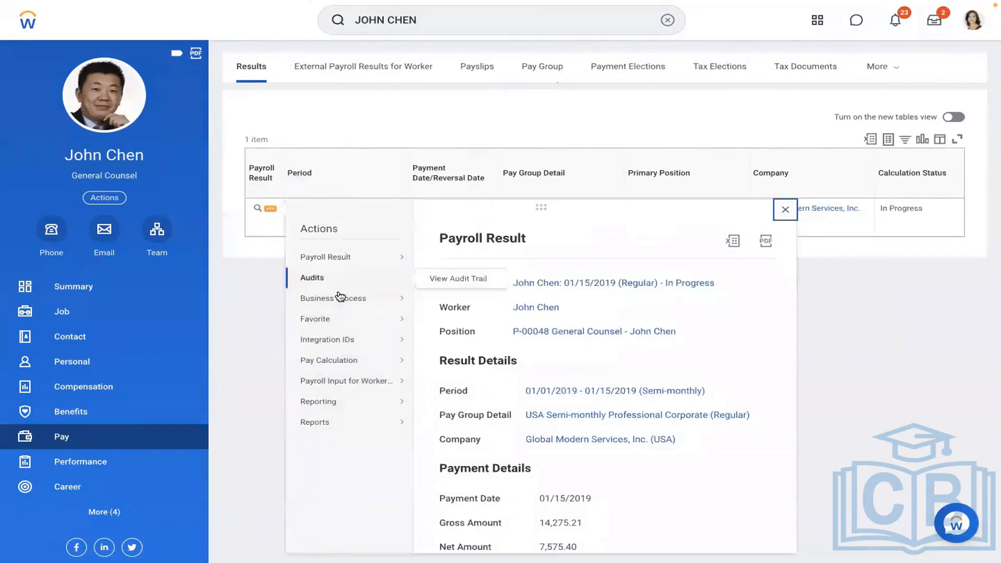
pyautogui.moveTo(338, 362)
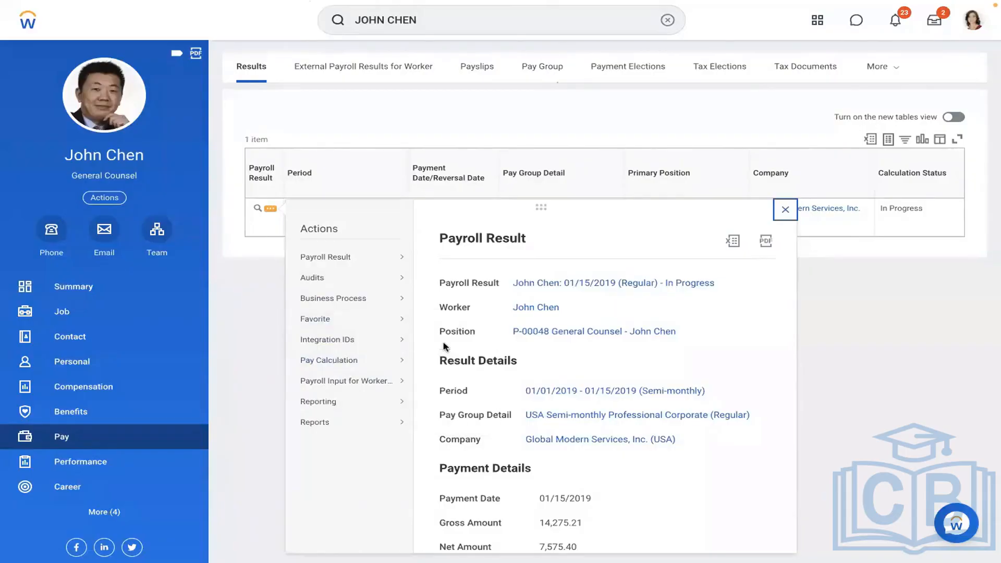
# Re-calculate the 01/15/2019 pay calculation, noting the current gross of 14,275.21.
pyautogui.moveTo(369, 366)
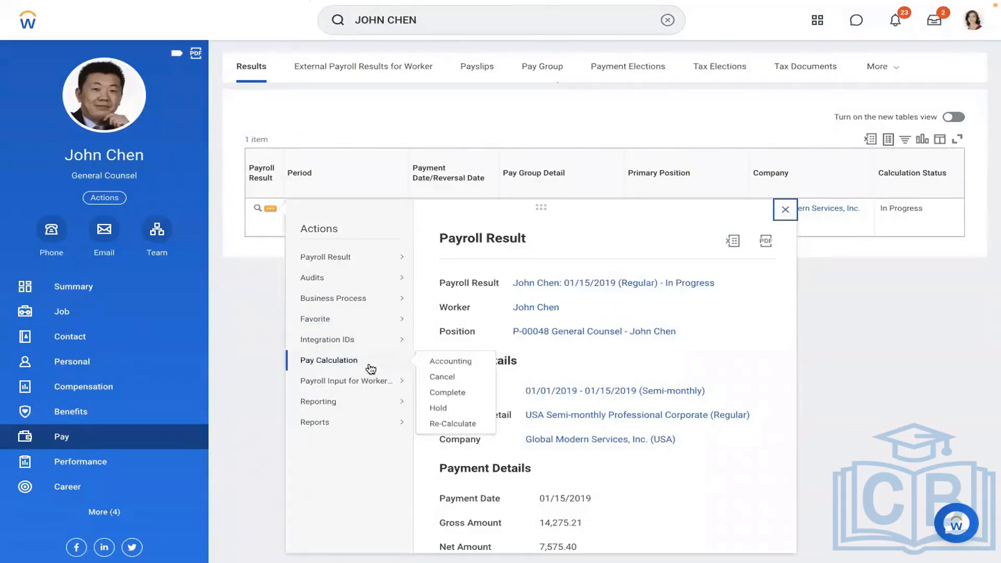
pyautogui.click(454, 422)
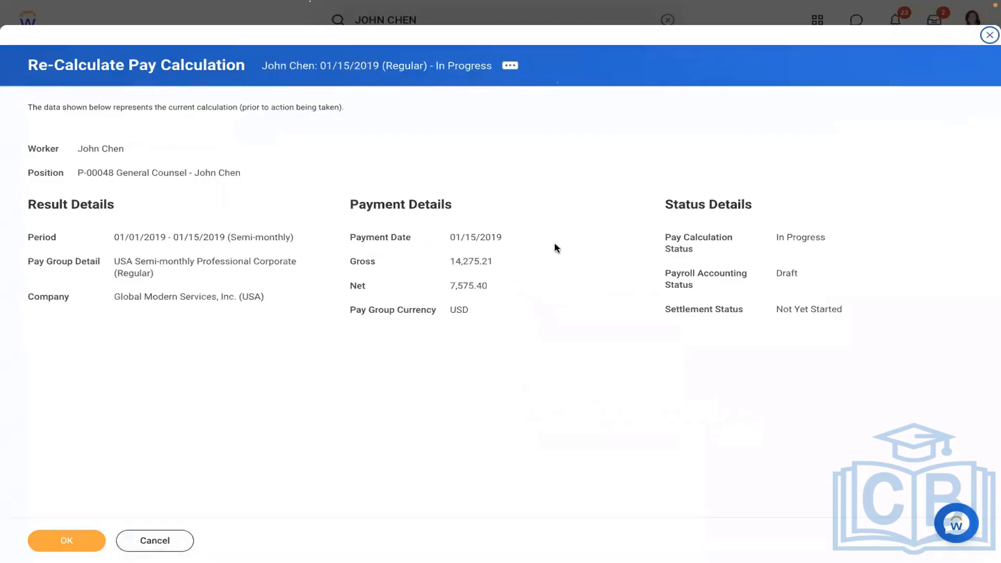
pyautogui.moveTo(497, 260); pyautogui.dragTo(423, 259)
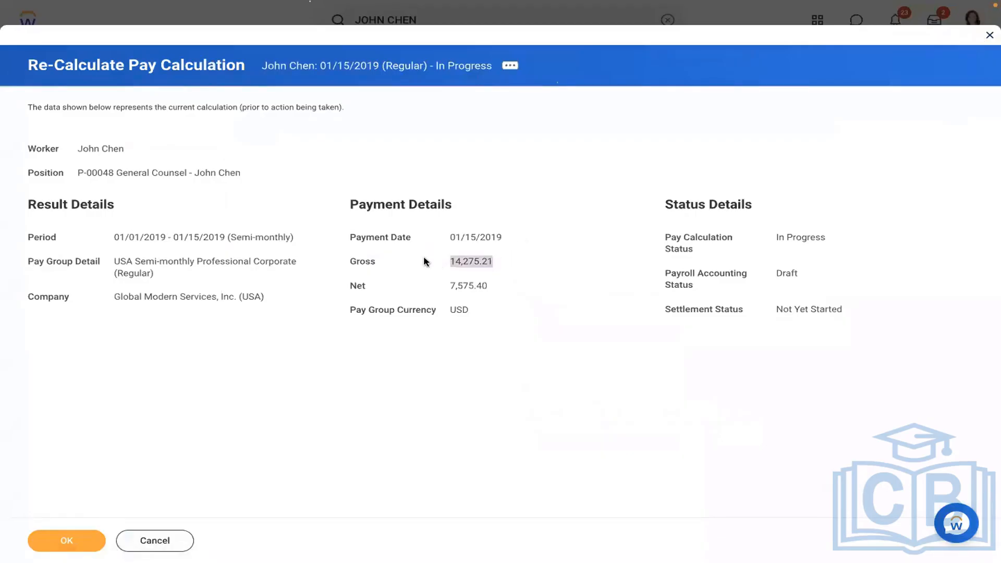
pyautogui.click(61, 541)
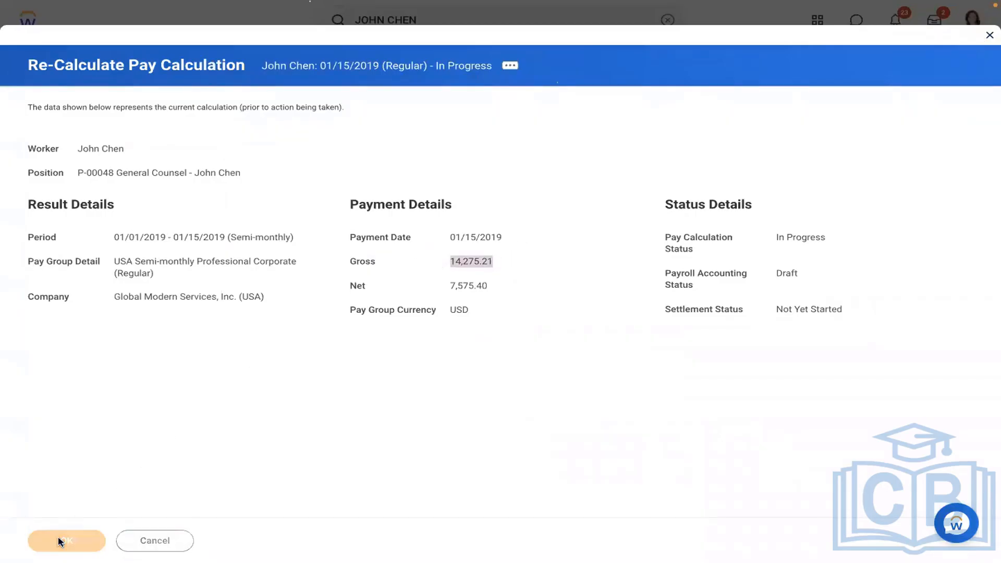
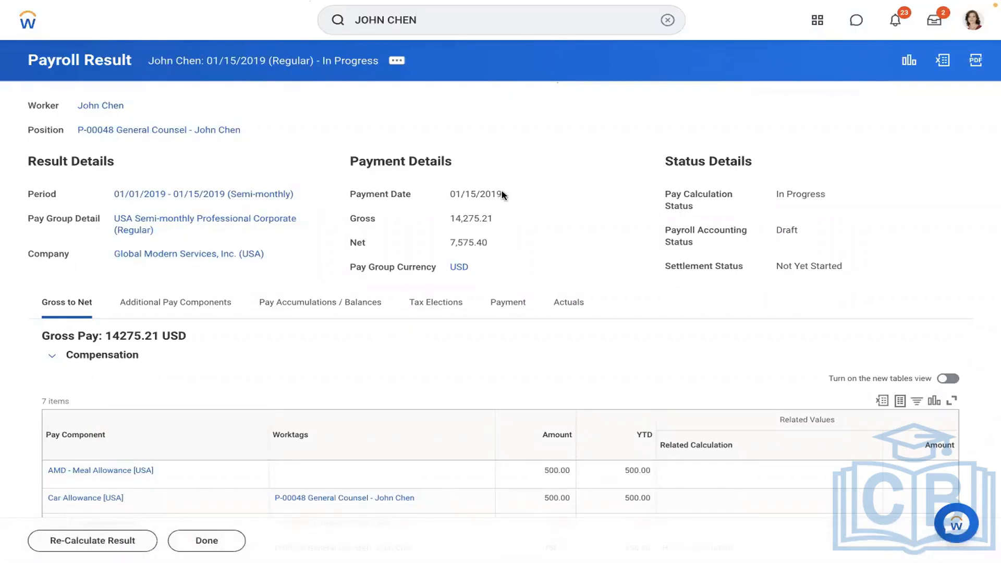
# Open the AMD - Loan Payment [USA] earning in the Edit Earning task.
pyautogui.moveTo(504, 195); pyautogui.dragTo(451, 192)
pyautogui.click(667, 20)
pyautogui.write('ed')
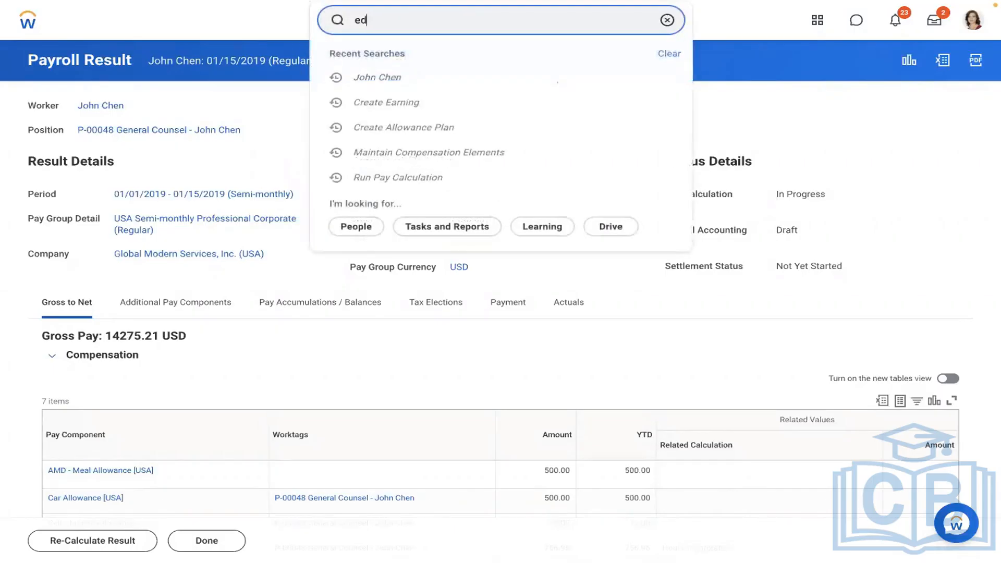
pyautogui.write('it earning')
pyautogui.click(459, 52)
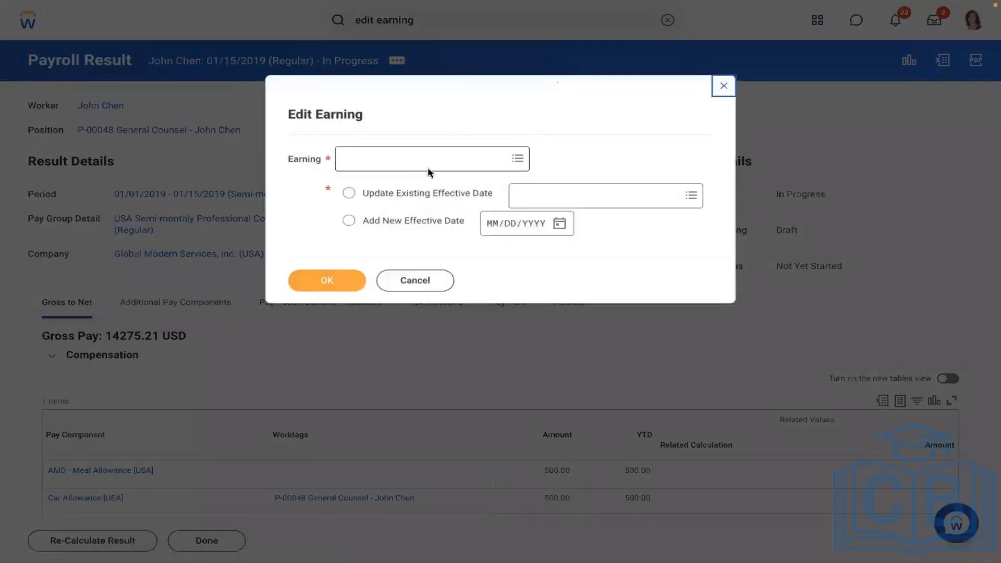
pyautogui.write('amd')
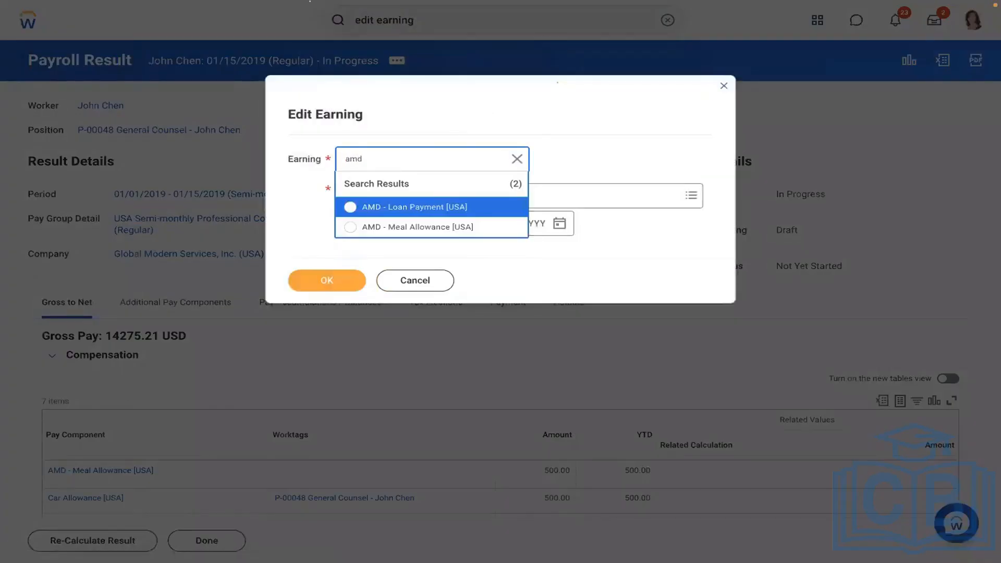
pyautogui.click(398, 211)
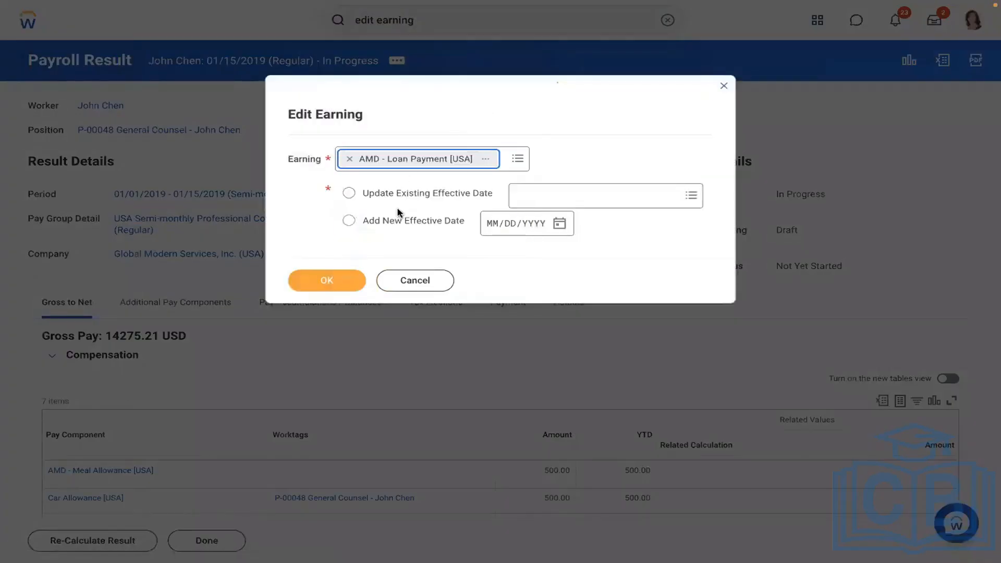
pyautogui.click(337, 282)
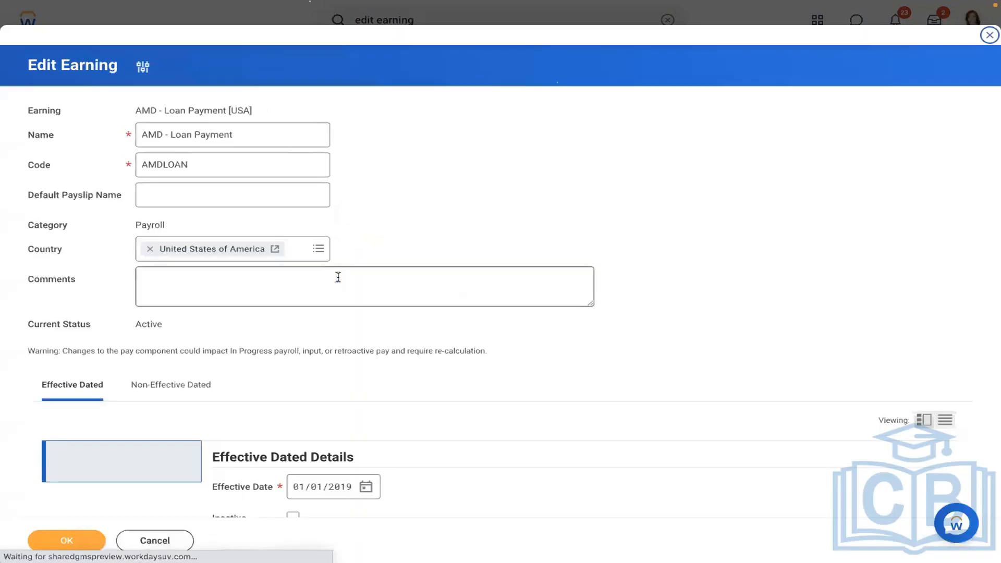
# Add the earning to the Adds to Gross [CAN USA] group in its non-effective-dated settings and save.
pyautogui.click(175, 387)
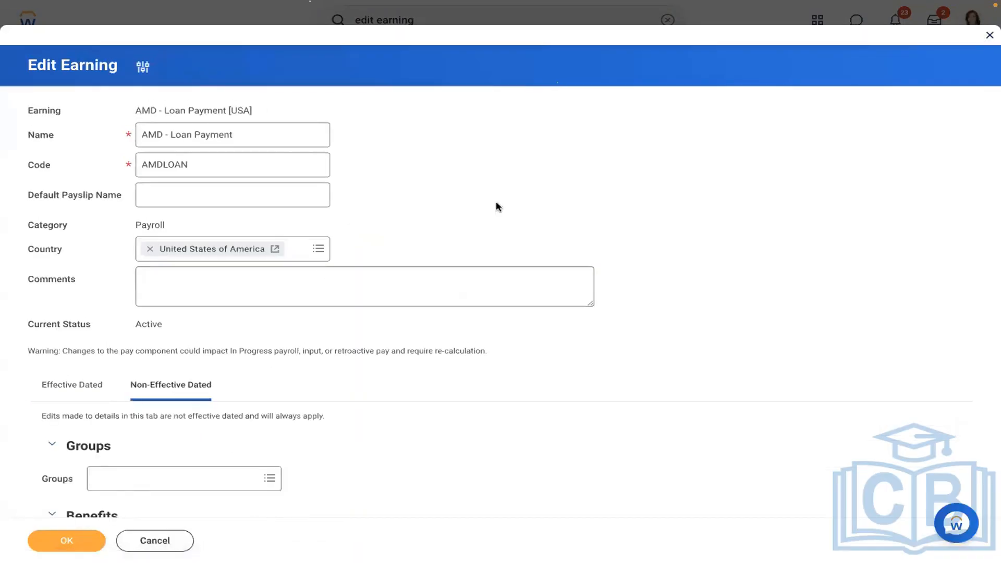
pyautogui.scroll(-5, 496, 207)
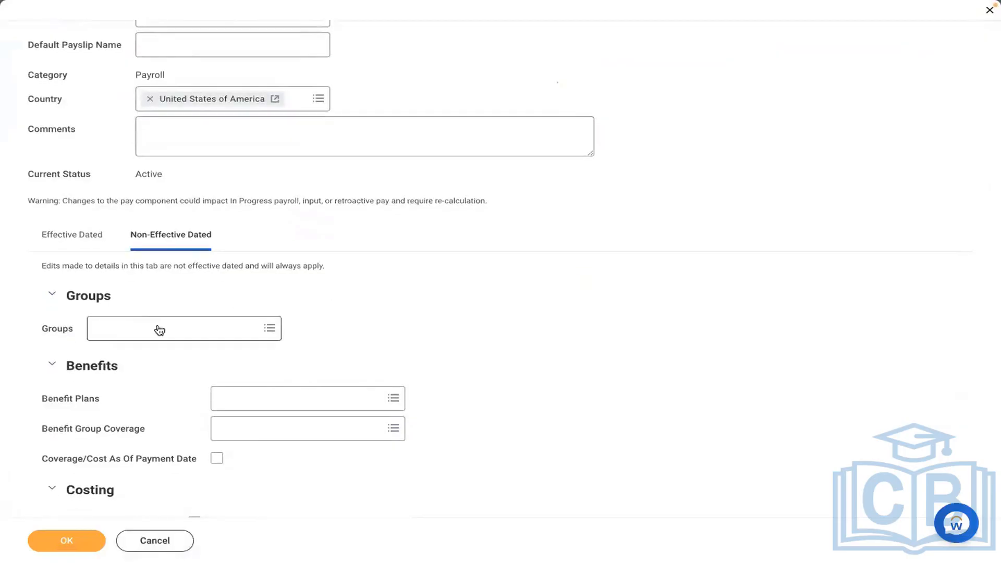
pyautogui.click(160, 330)
pyautogui.write('add to g')
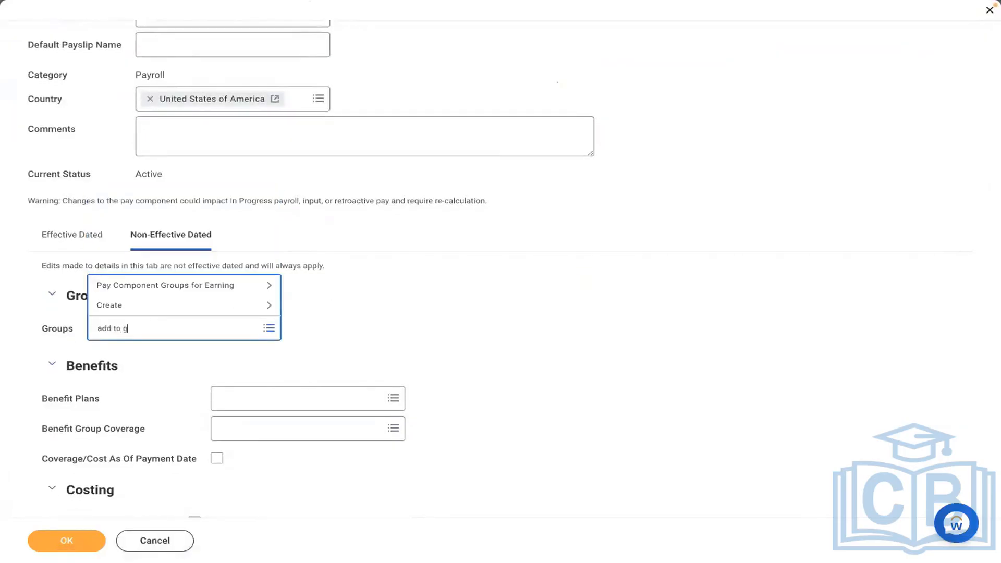
pyautogui.write('ross')
pyautogui.press('Return')
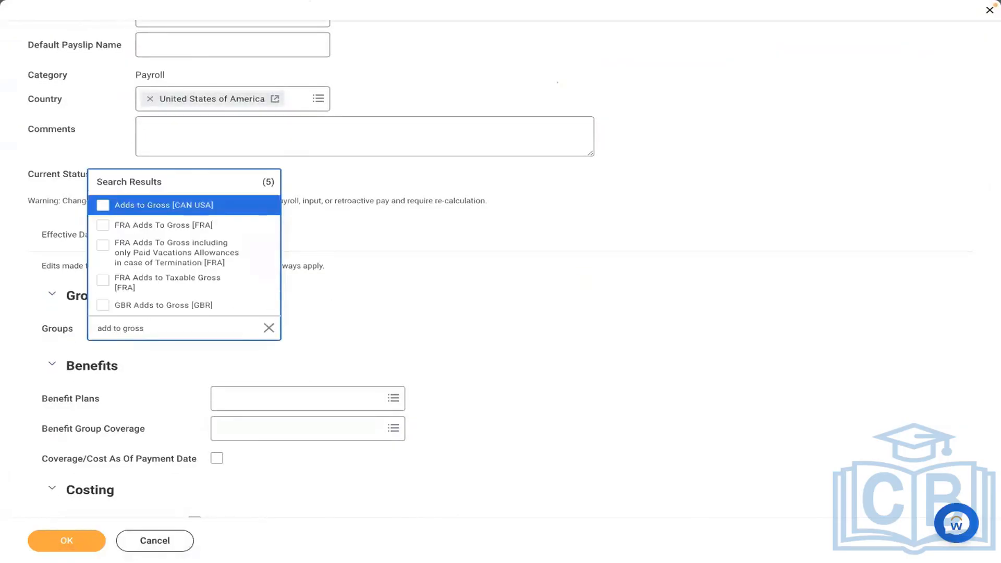
pyautogui.click(132, 205)
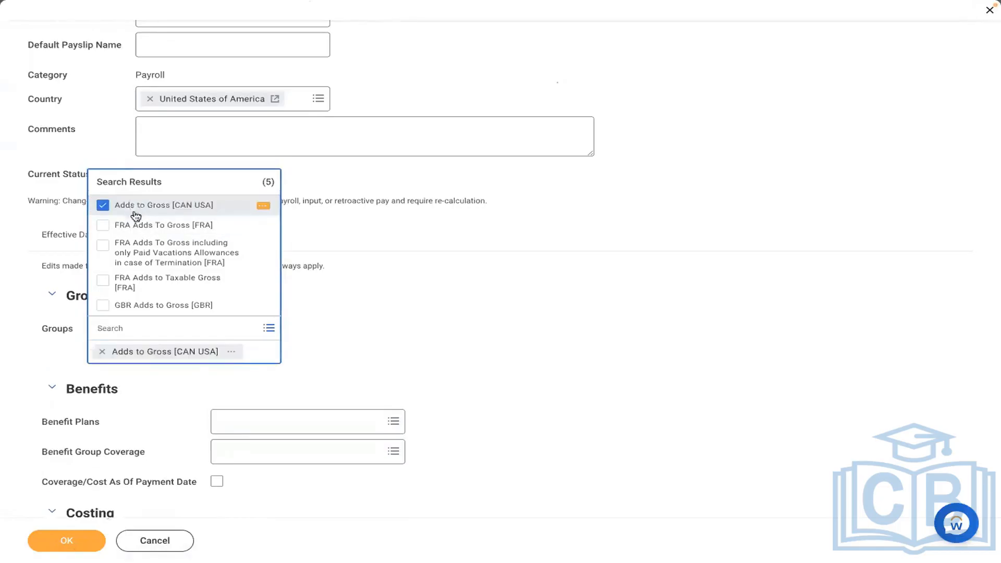
pyautogui.click(377, 300)
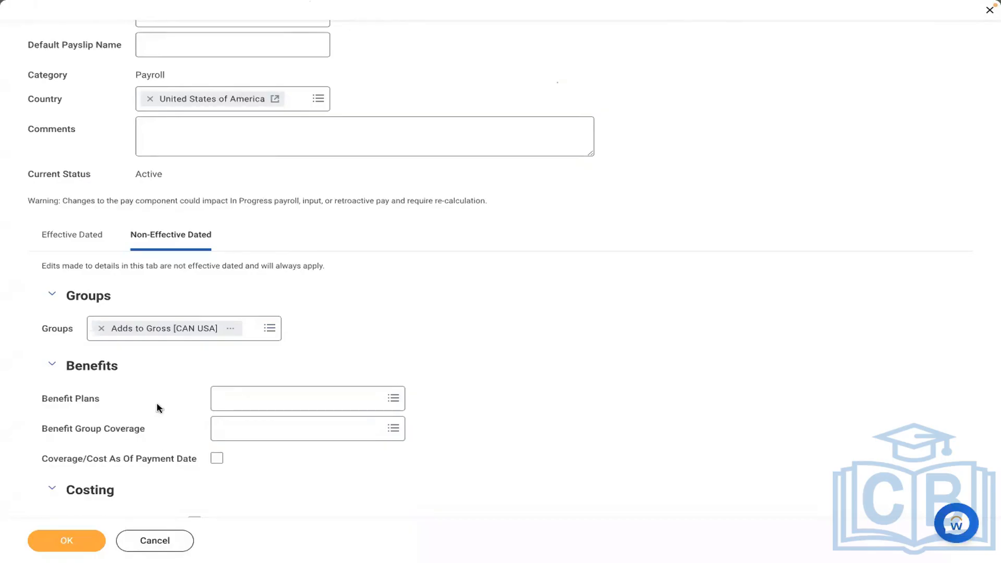
pyautogui.click(86, 538)
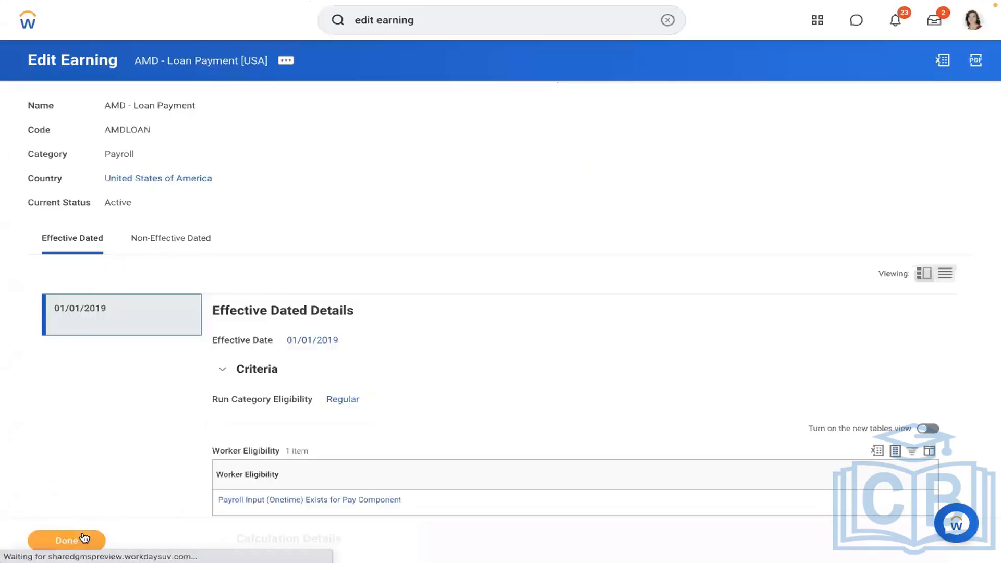
pyautogui.click(660, 21)
pyautogui.click(465, 178)
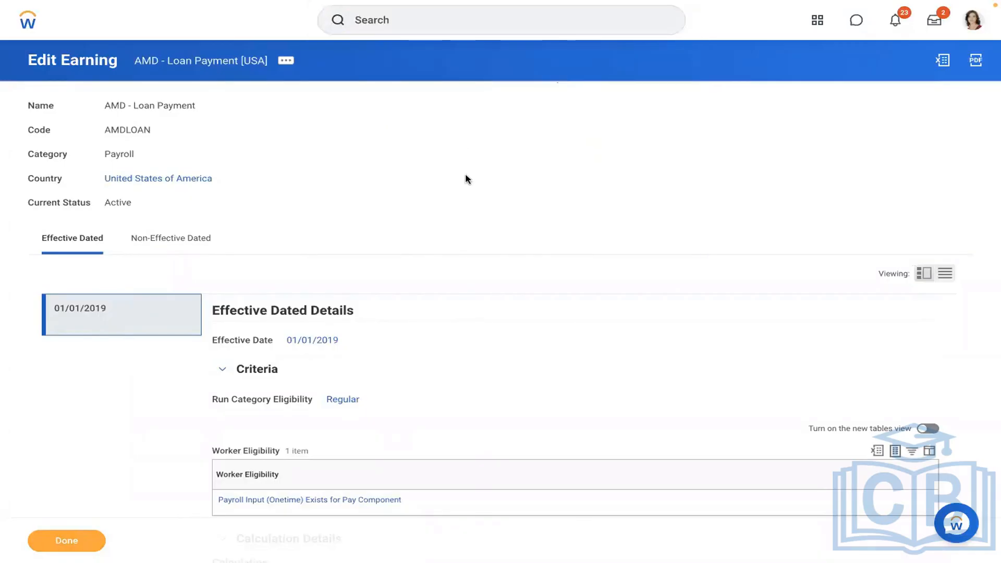
pyautogui.click(414, 30)
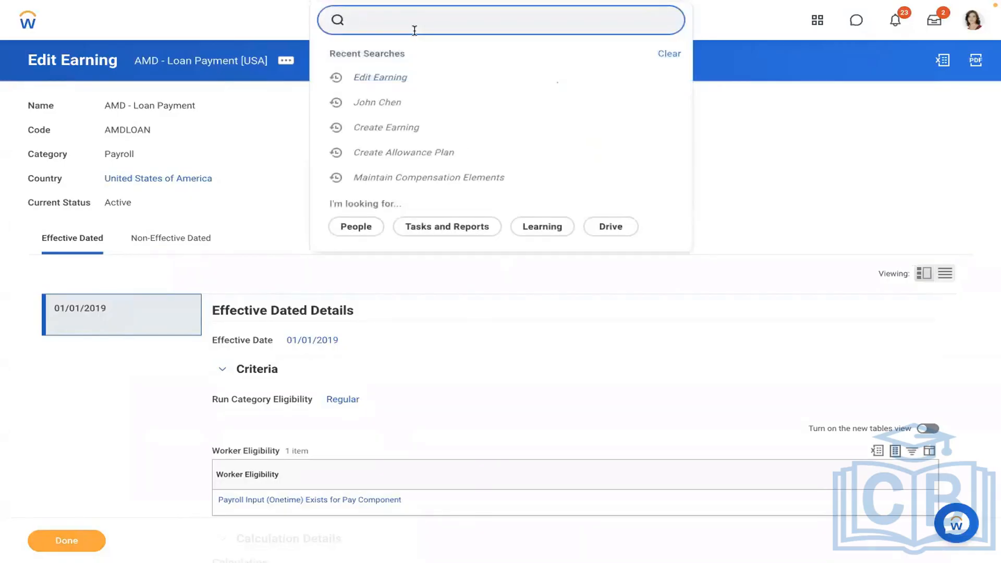
pyautogui.click(392, 61)
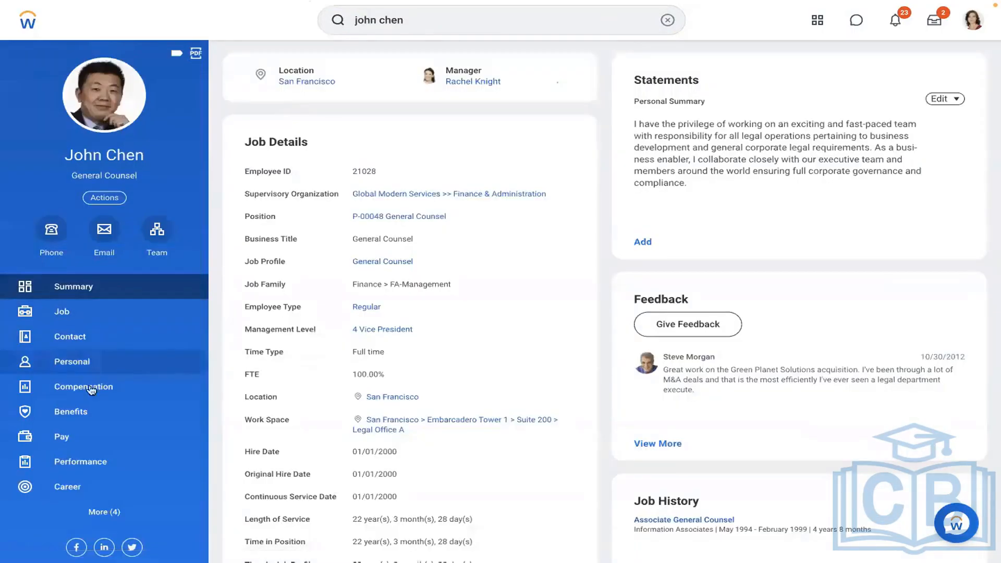
pyautogui.click(73, 437)
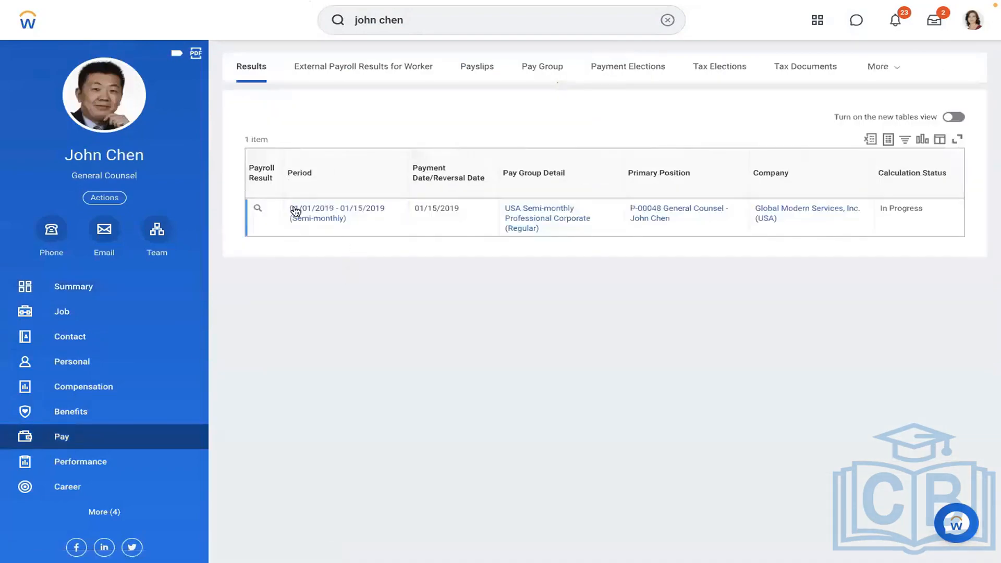
pyautogui.click(272, 209)
pyautogui.moveTo(350, 259)
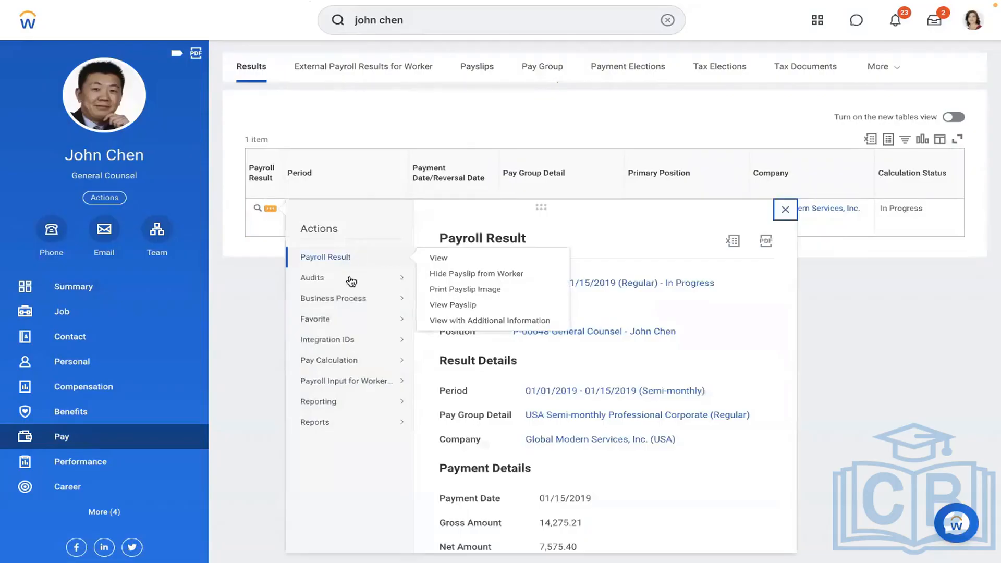
pyautogui.moveTo(354, 360)
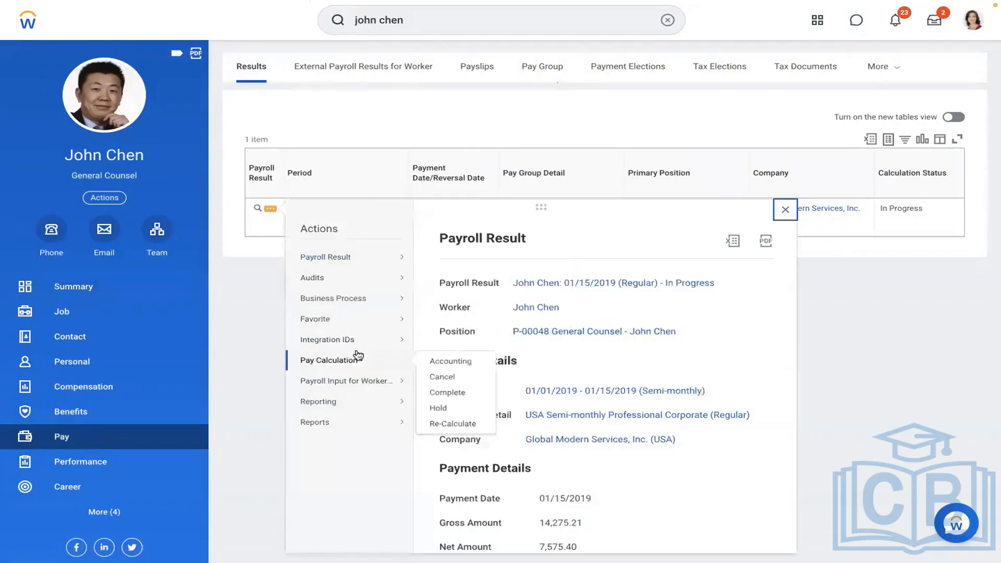
pyautogui.click(443, 423)
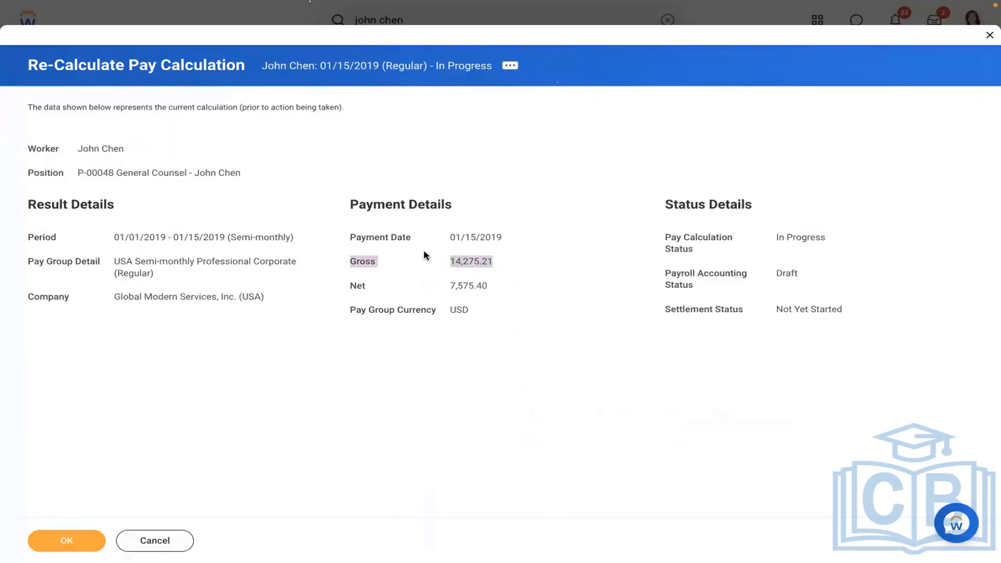
pyautogui.click(58, 537)
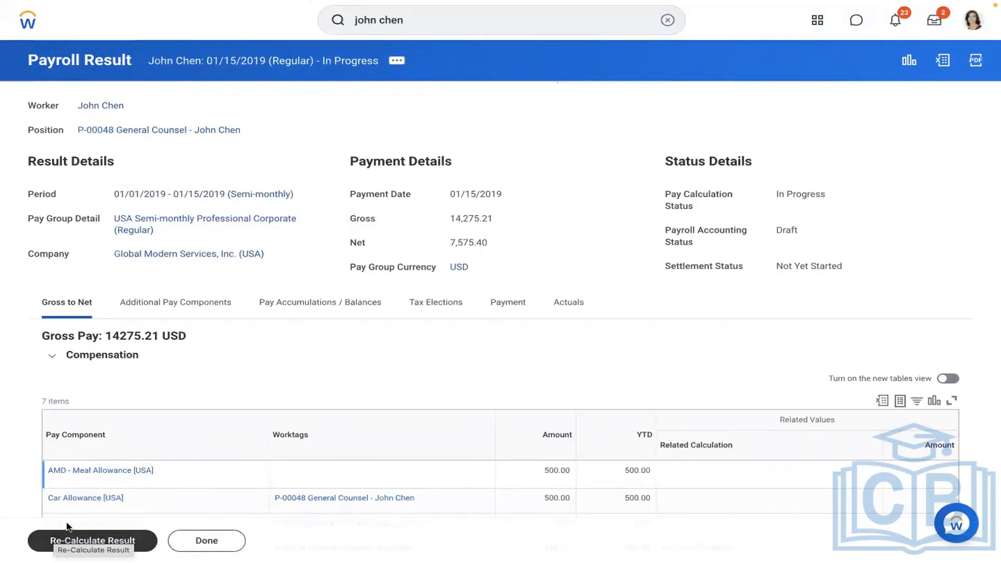
# Show the result's 48 journal entry lines and scroll through them from the first Salaries and Wages line.
pyautogui.scroll(-3, 570, 195)
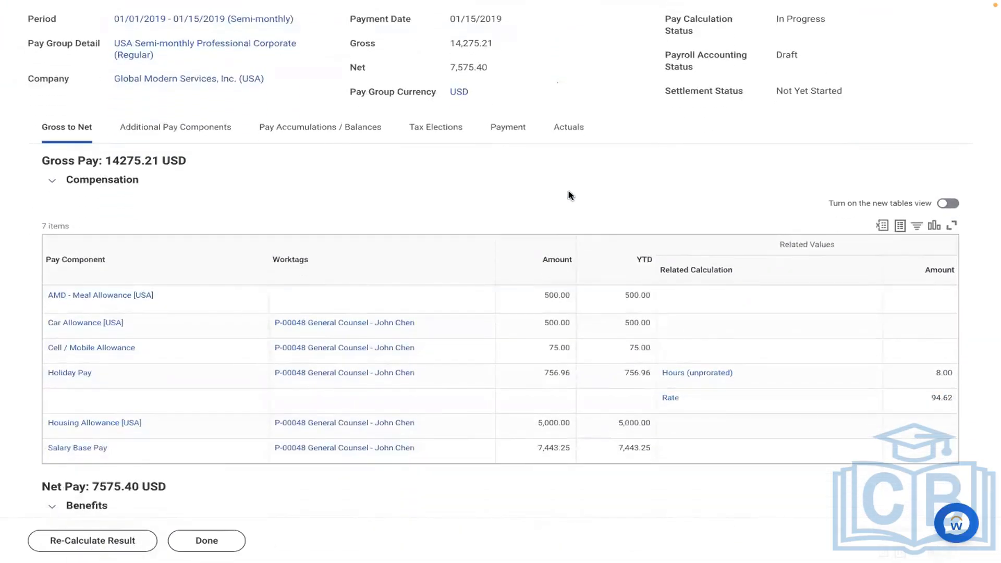
pyautogui.scroll(-1, 569, 195)
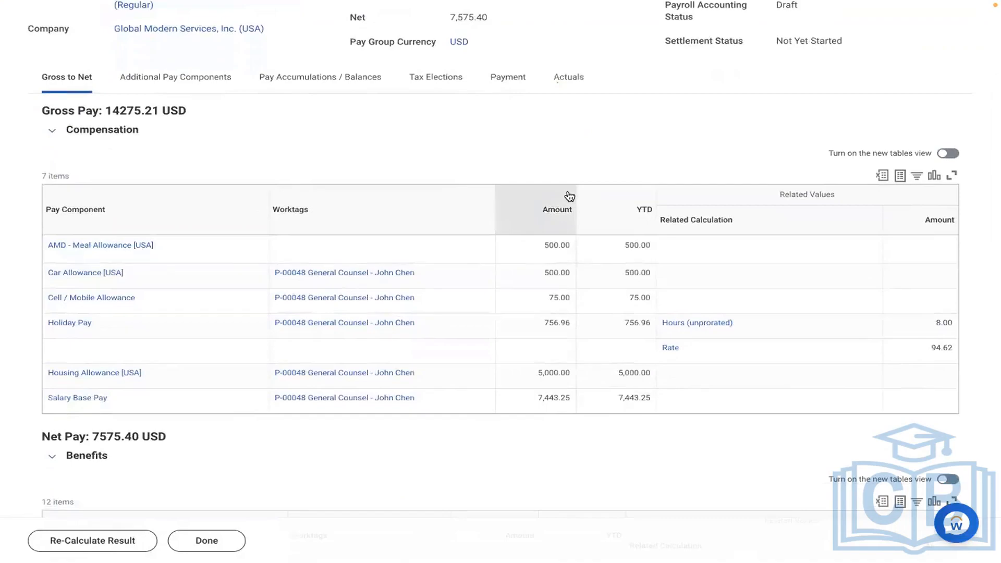
pyautogui.scroll(2, 570, 195)
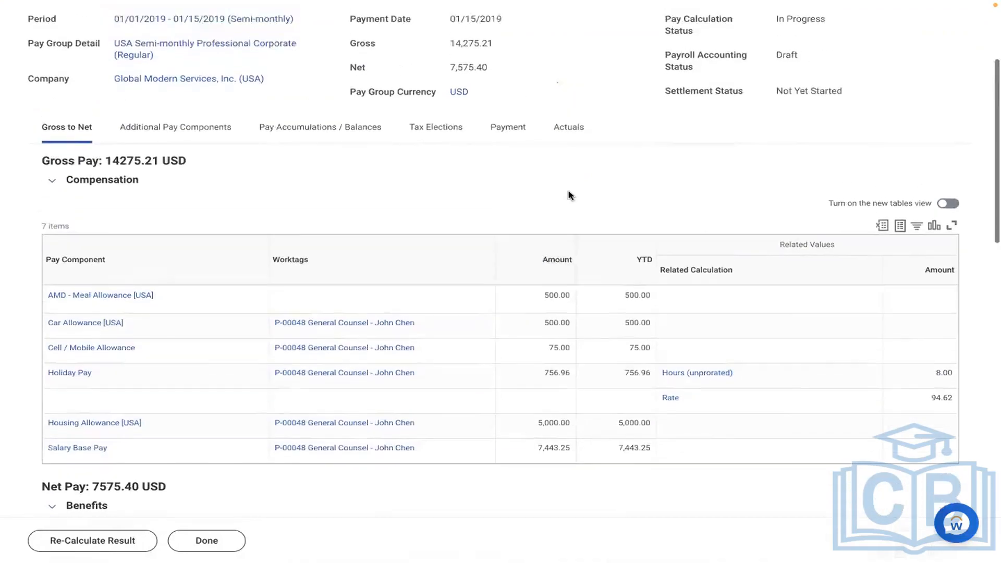
pyautogui.click(564, 159)
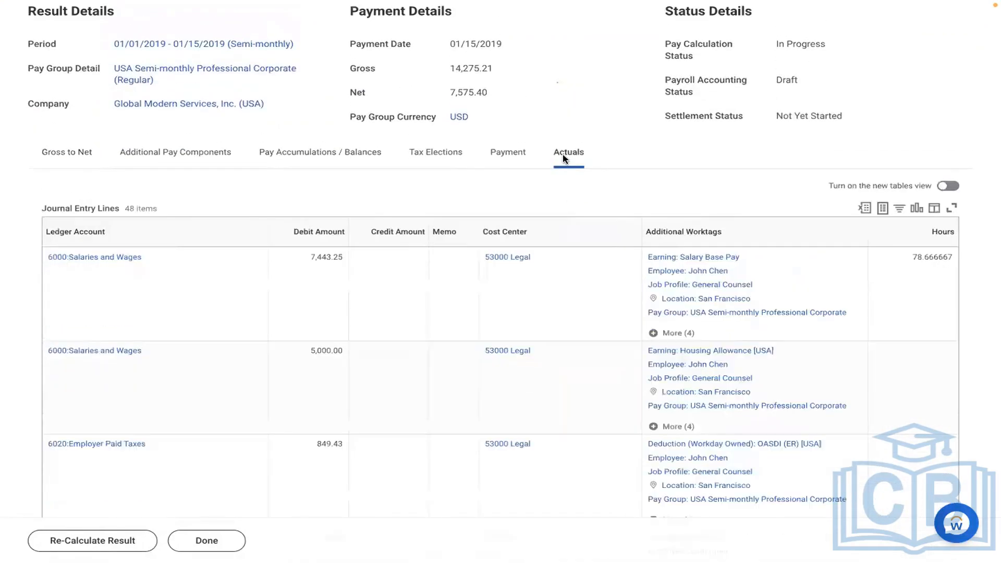
pyautogui.click(425, 303)
pyautogui.scroll(-3, 425, 302)
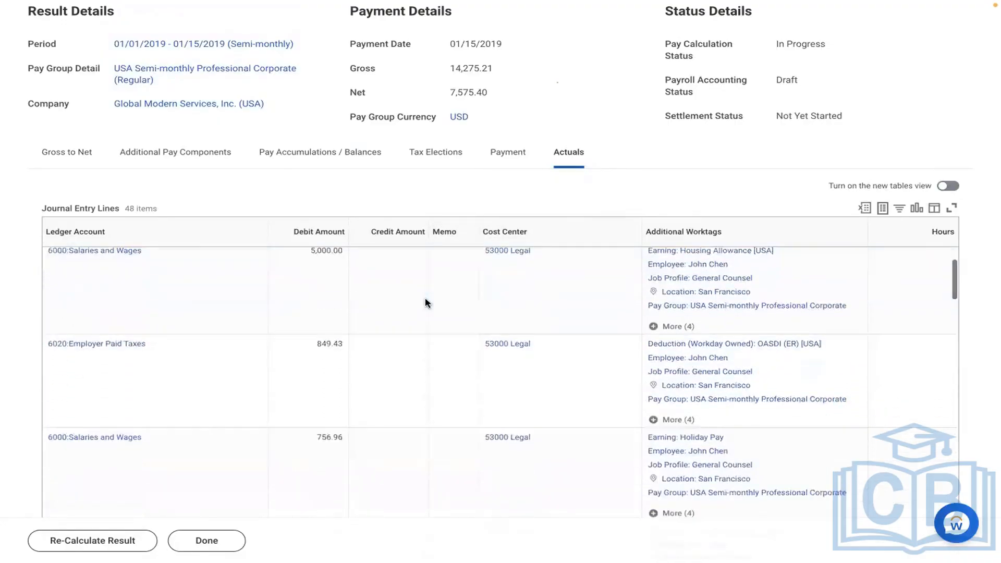
pyautogui.scroll(-1, 426, 303)
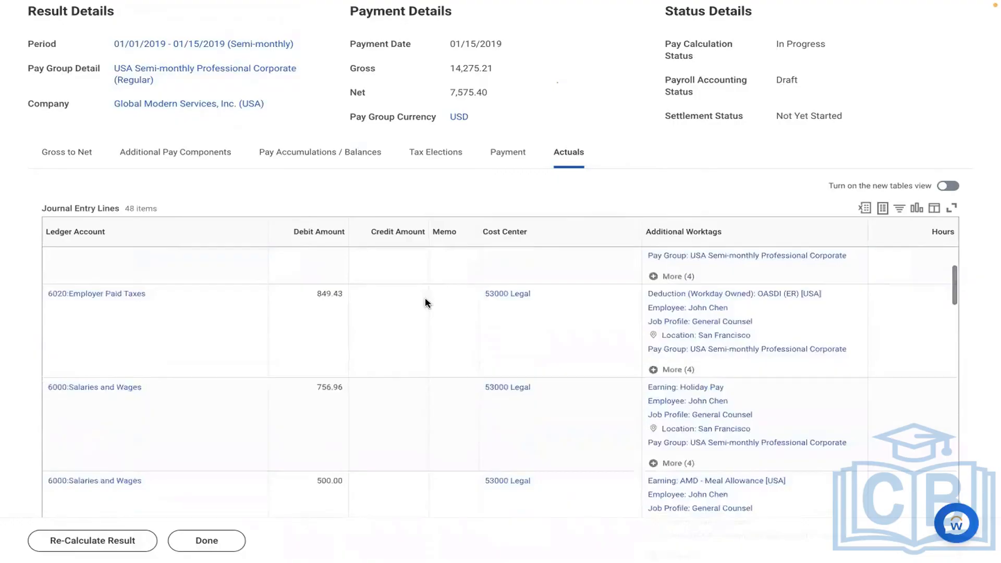
pyautogui.scroll(-5, 425, 303)
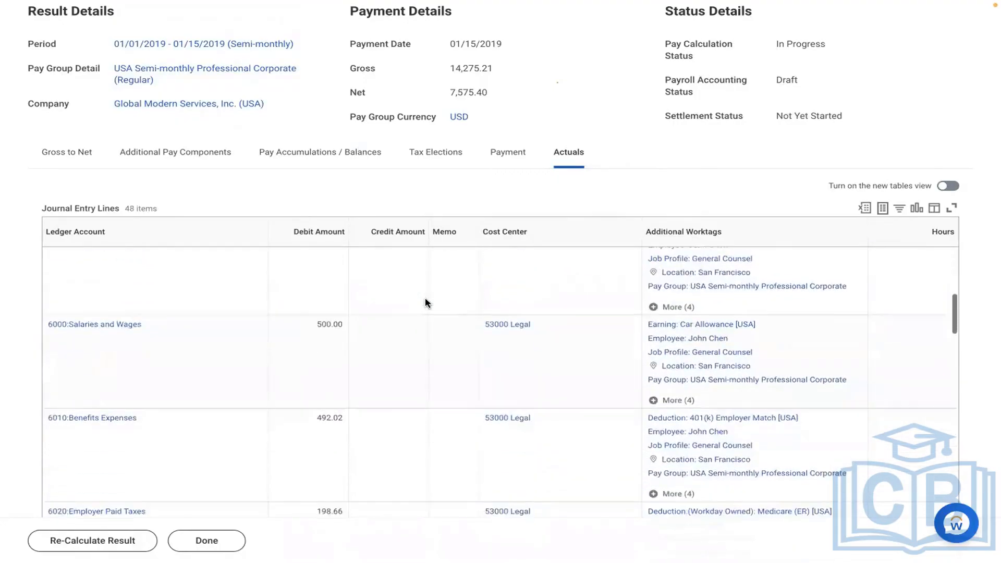
pyautogui.scroll(-6, 425, 303)
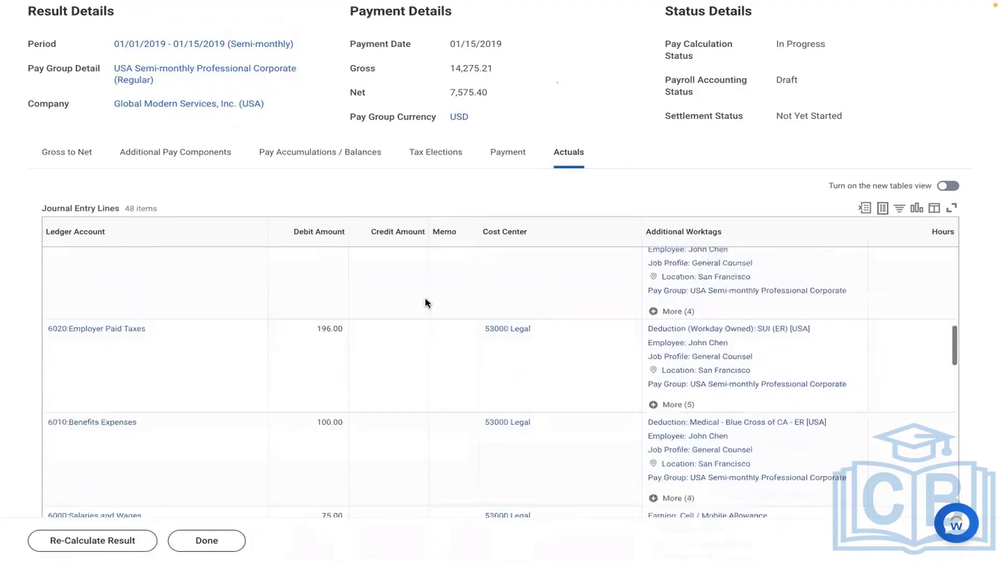
pyautogui.scroll(-8, 426, 302)
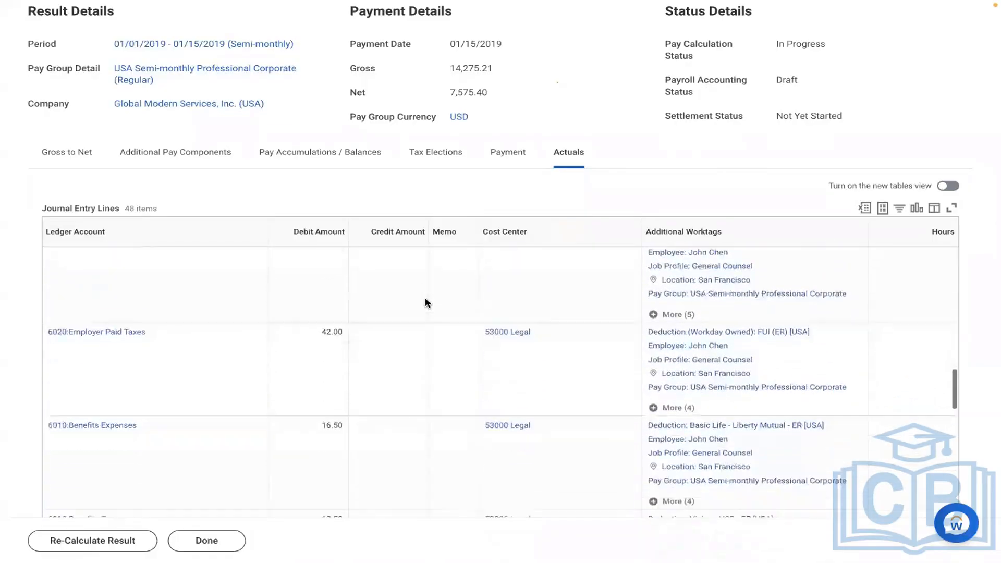
pyautogui.scroll(-8, 425, 302)
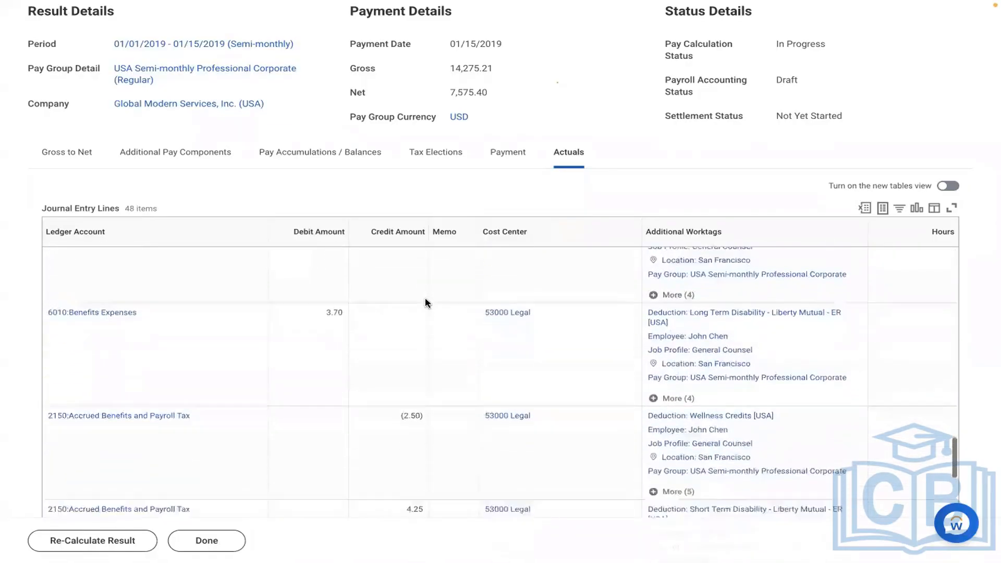
pyautogui.scroll(-8, 426, 302)
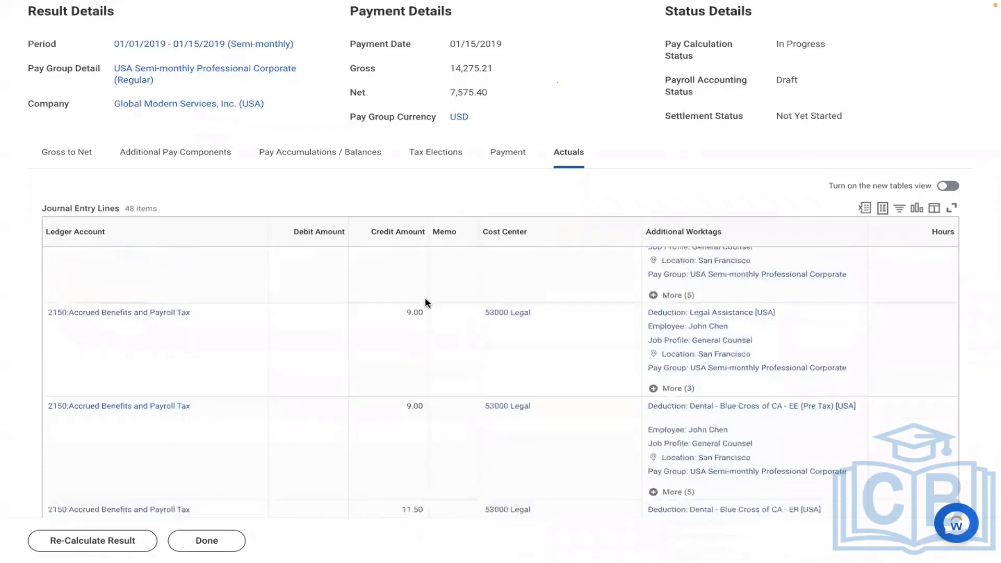
pyautogui.scroll(-6, 425, 302)
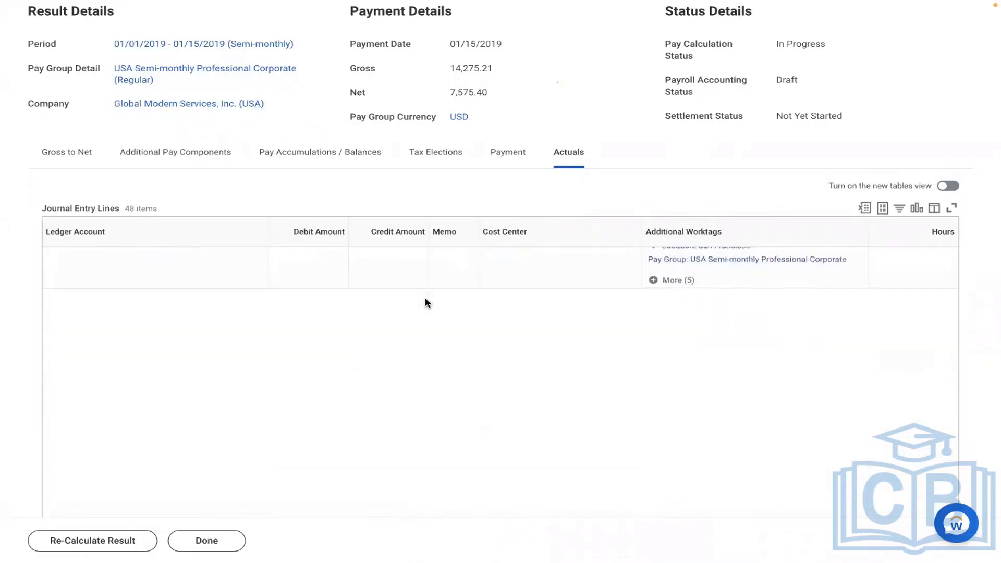
pyautogui.scroll(-1, 425, 302)
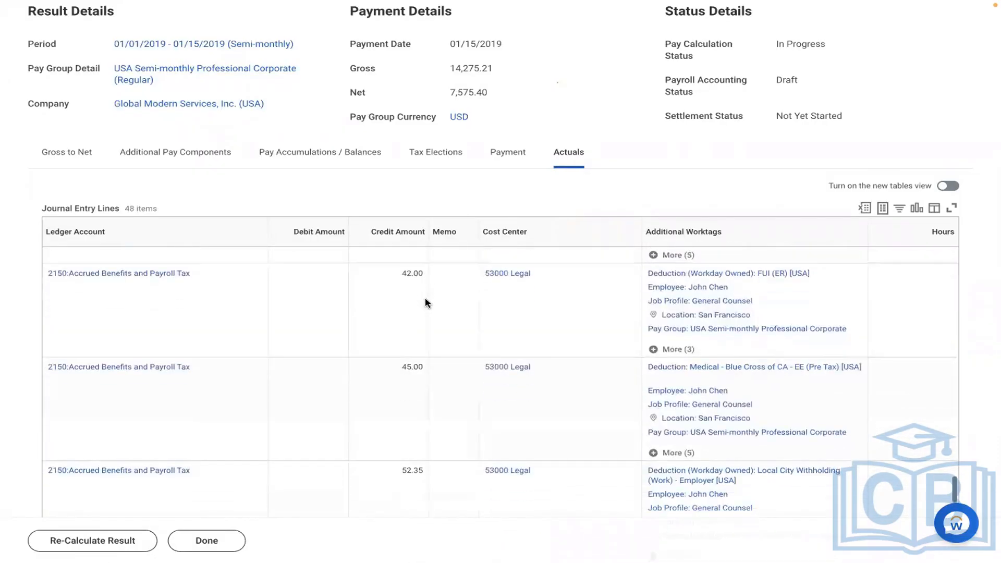
# Filter the Additional Worktags column for the Earning: AMD - Meal Allowance [USA] worktag.
pyautogui.click(671, 245)
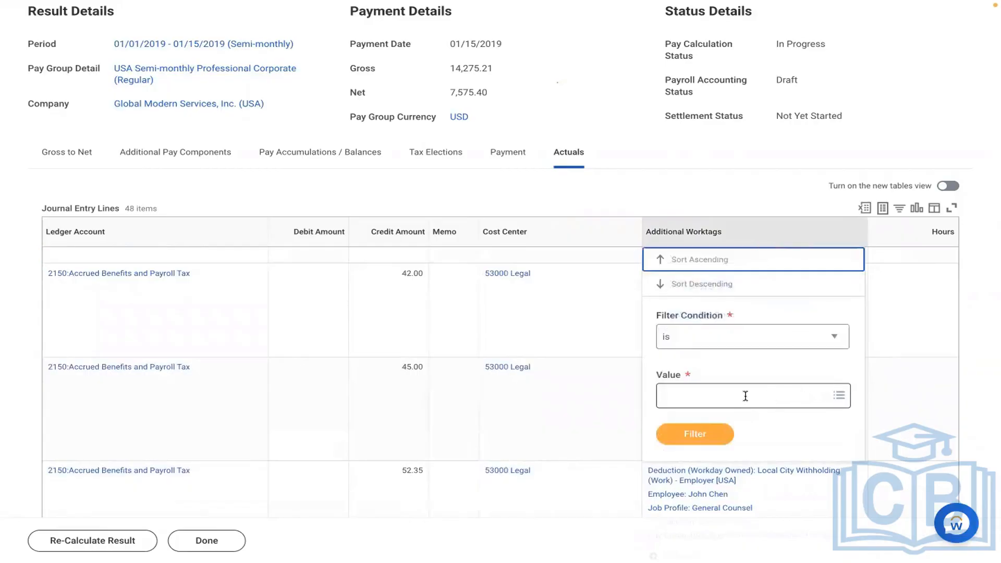
pyautogui.click(746, 397)
pyautogui.write('amd')
pyautogui.press('Return')
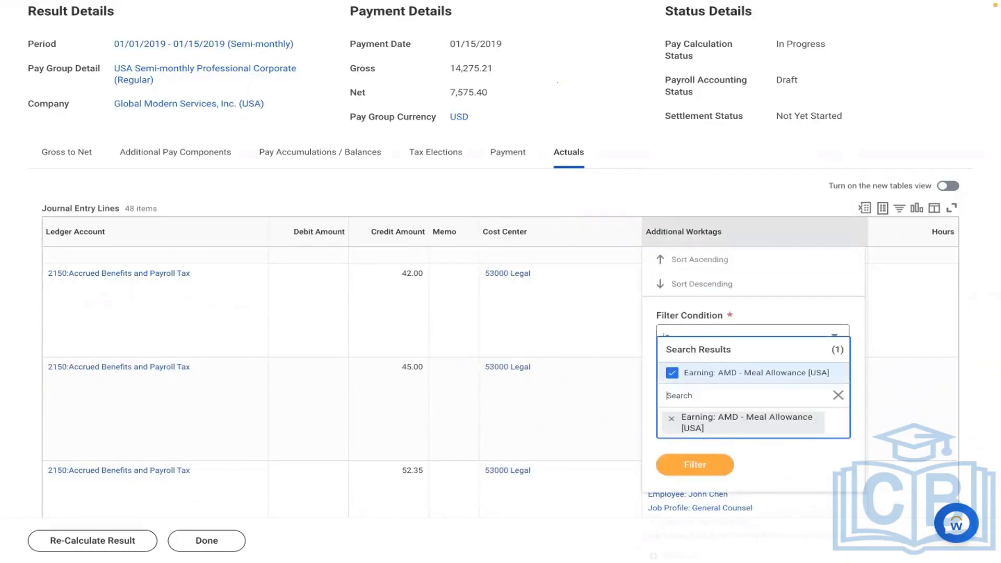
pyautogui.click(619, 119)
pyautogui.scroll(3, 617, 118)
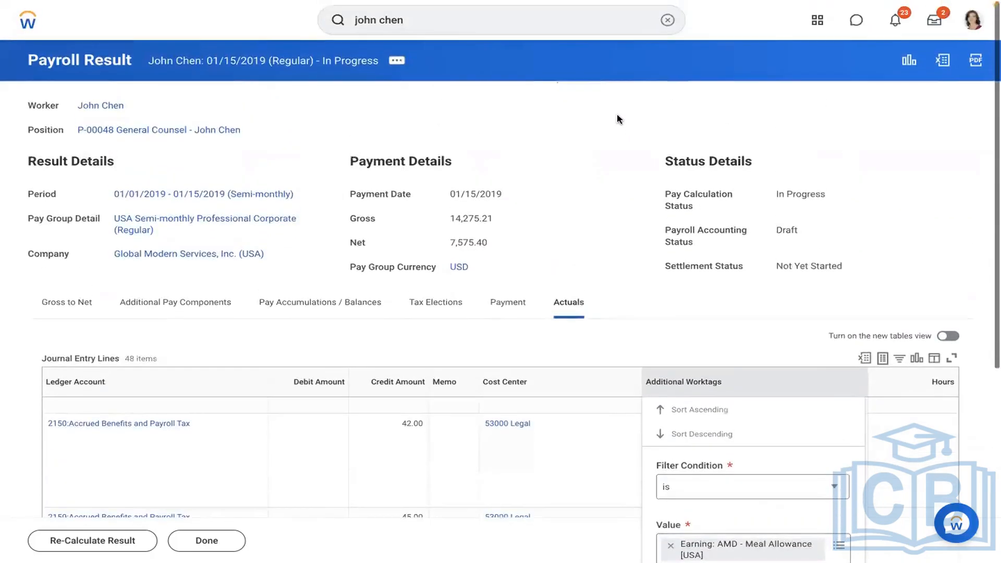
# Open the AMD - Loan Payment earning in the Edit Earning task.
pyautogui.click(667, 20)
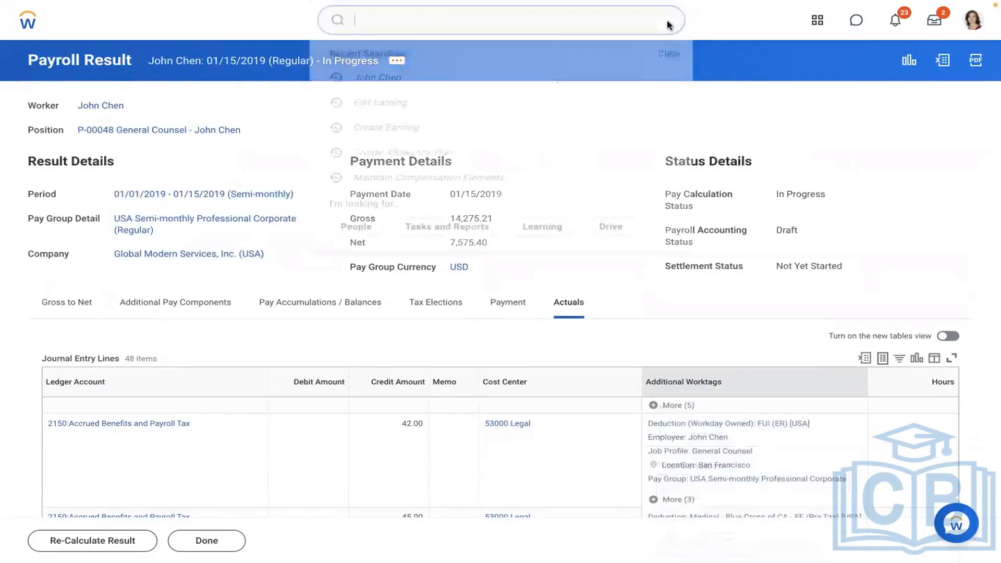
pyautogui.write('vie')
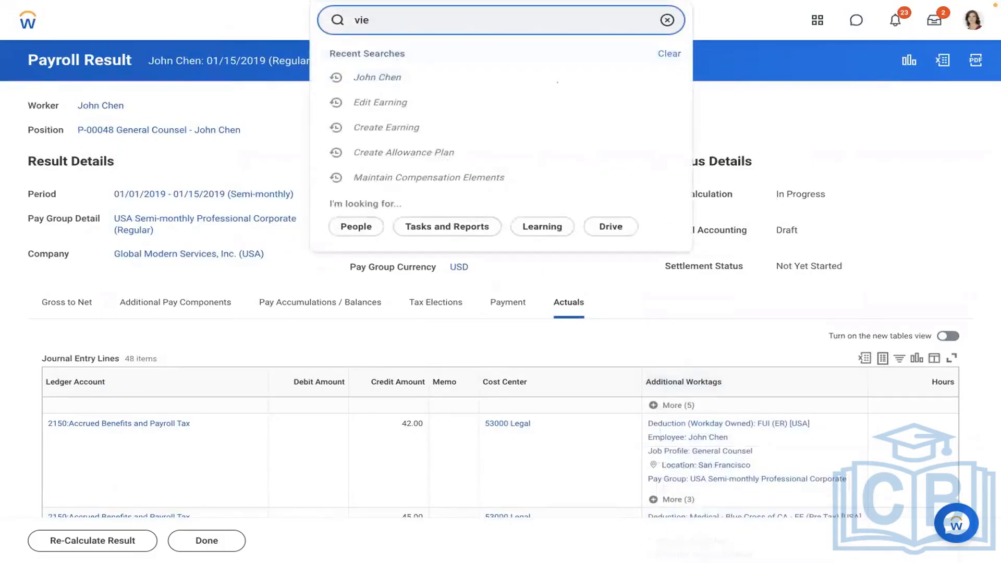
pyautogui.press('BackSpace')
pyautogui.press('BackSpace')
pyautogui.press('BackSpace')
pyautogui.write('edit earning')
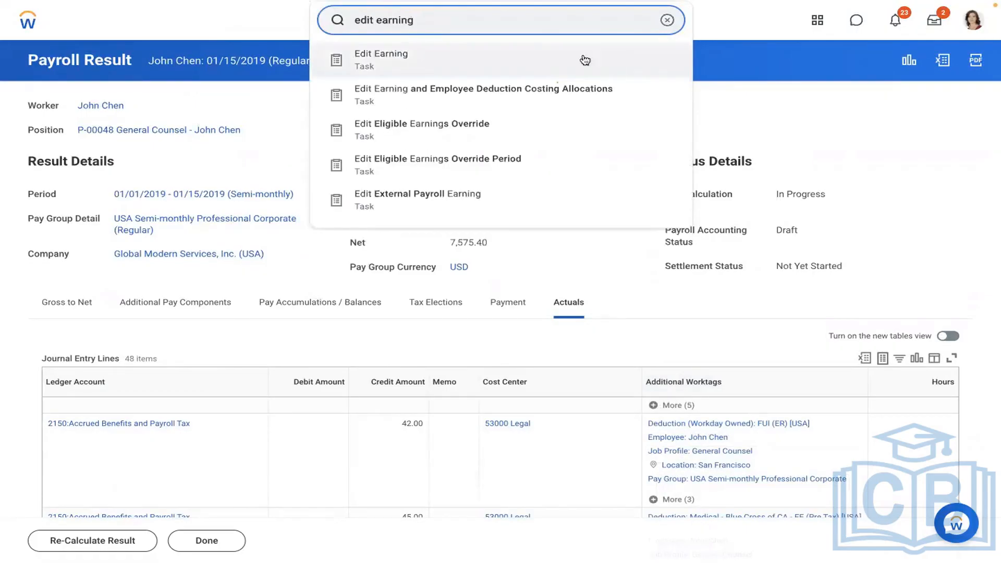
pyautogui.click(438, 62)
pyautogui.click(370, 163)
pyautogui.write('amd')
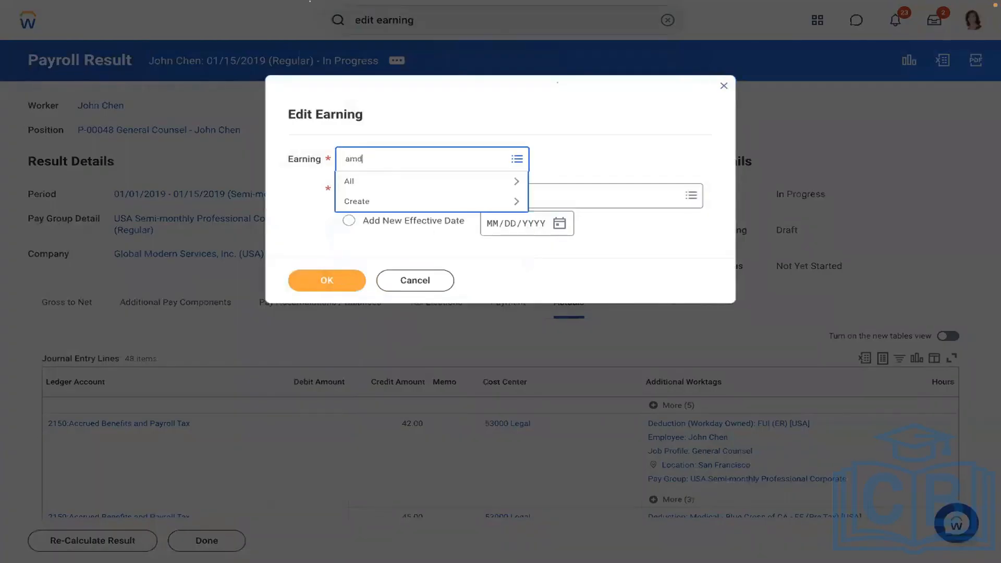
pyautogui.press('Return')
pyautogui.click(408, 210)
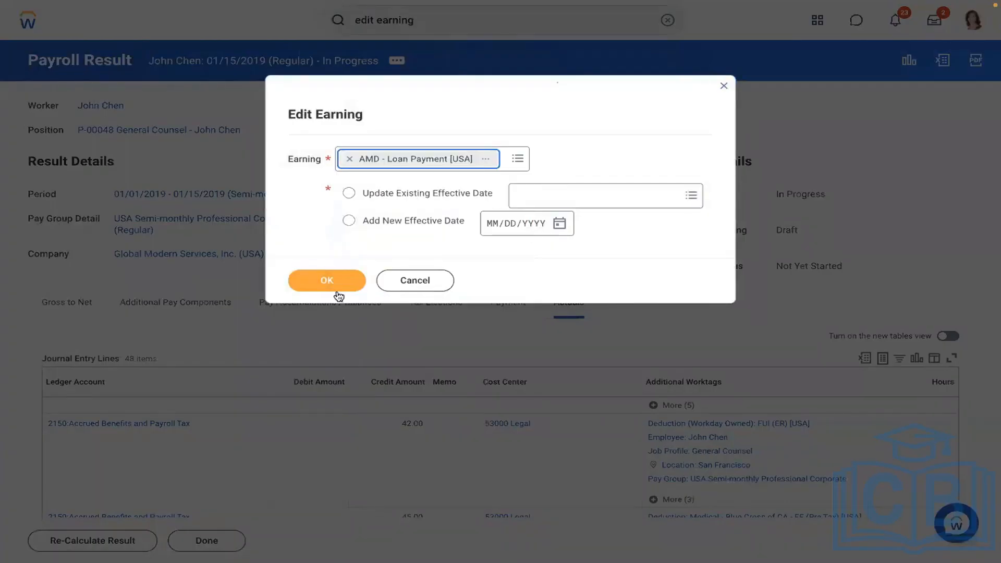
pyautogui.click(314, 279)
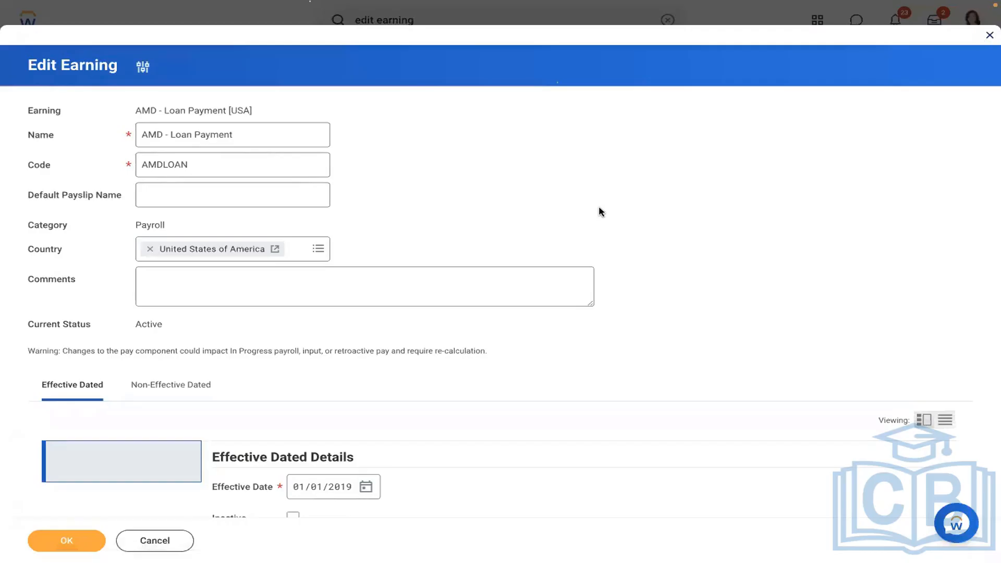
# Replace the Payroll Input (Onetime) eligibility with Payroll Input Exists for Pay Component and save.
pyautogui.scroll(-5, 600, 210)
pyautogui.scroll(-5, 598, 211)
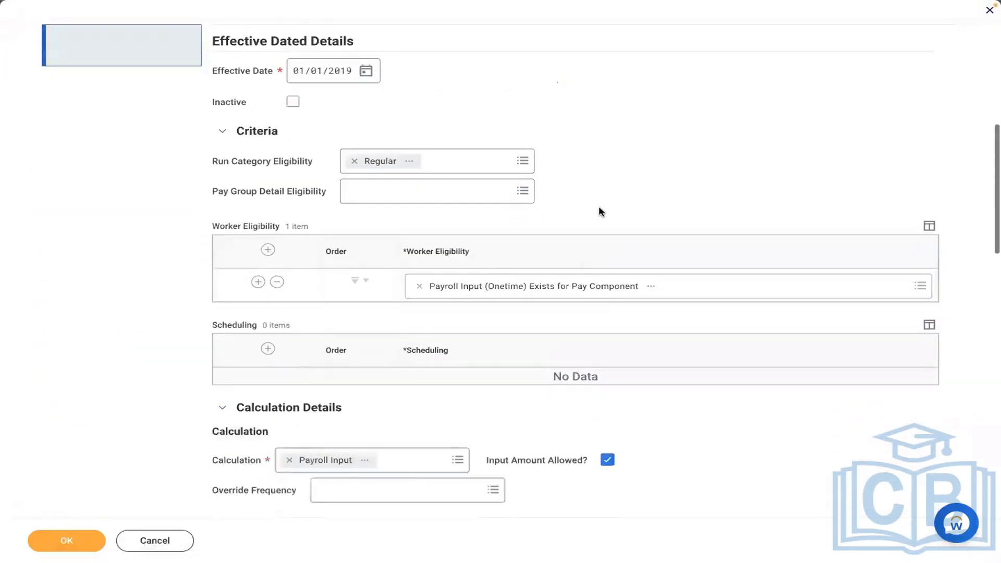
pyautogui.click(419, 152)
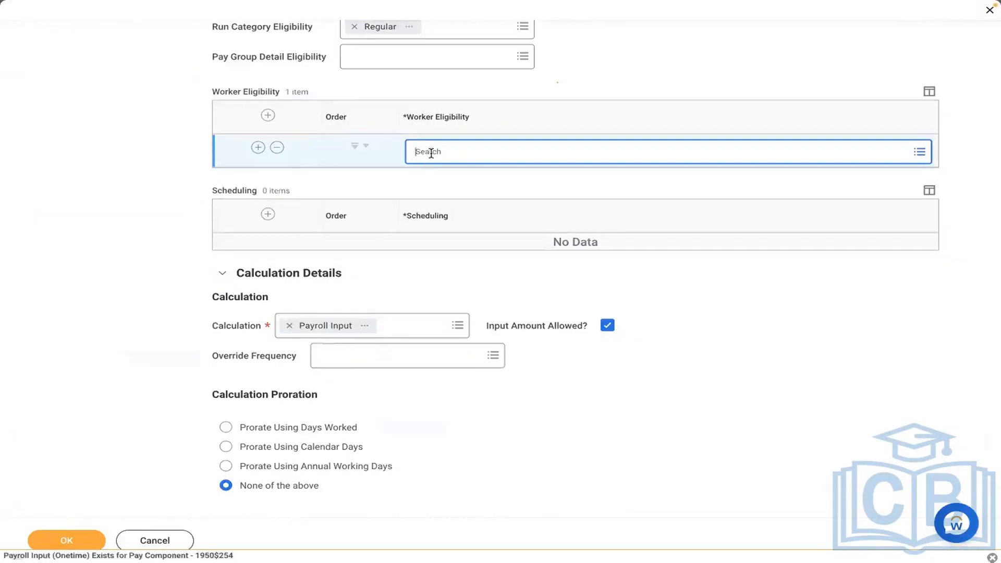
pyautogui.write('payroll')
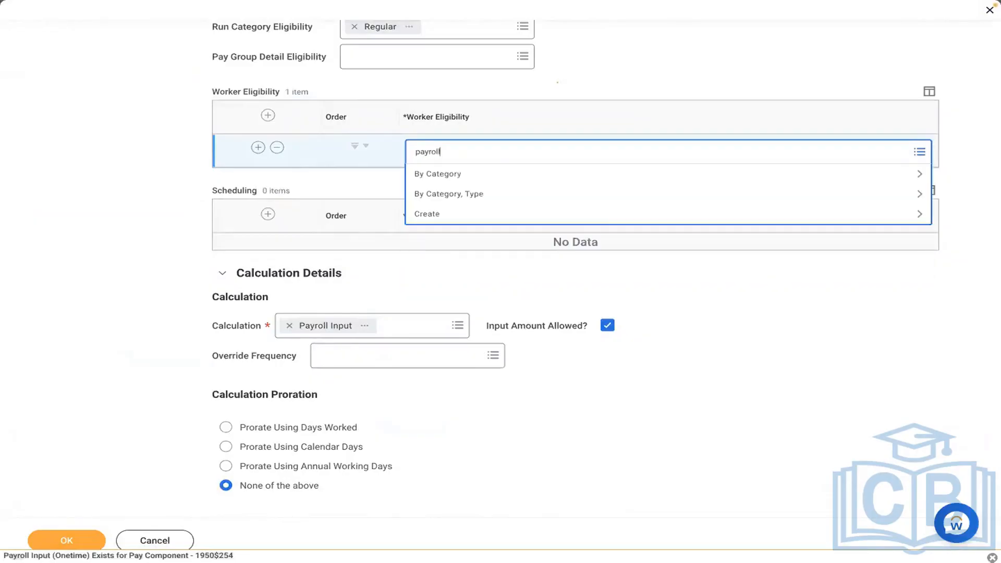
pyautogui.write(' input')
pyautogui.press('Return')
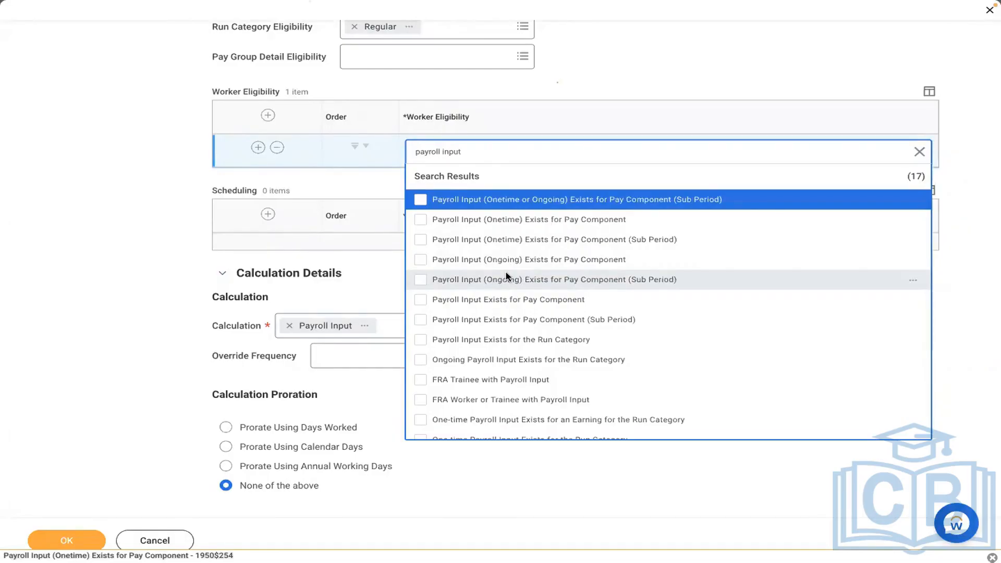
pyautogui.click(469, 301)
pyautogui.click(127, 196)
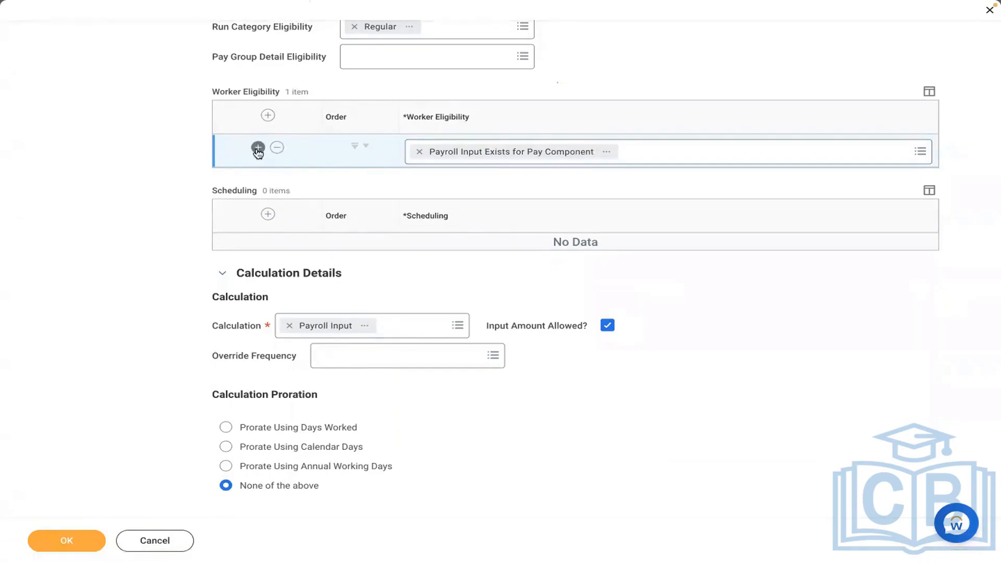
pyautogui.click(64, 538)
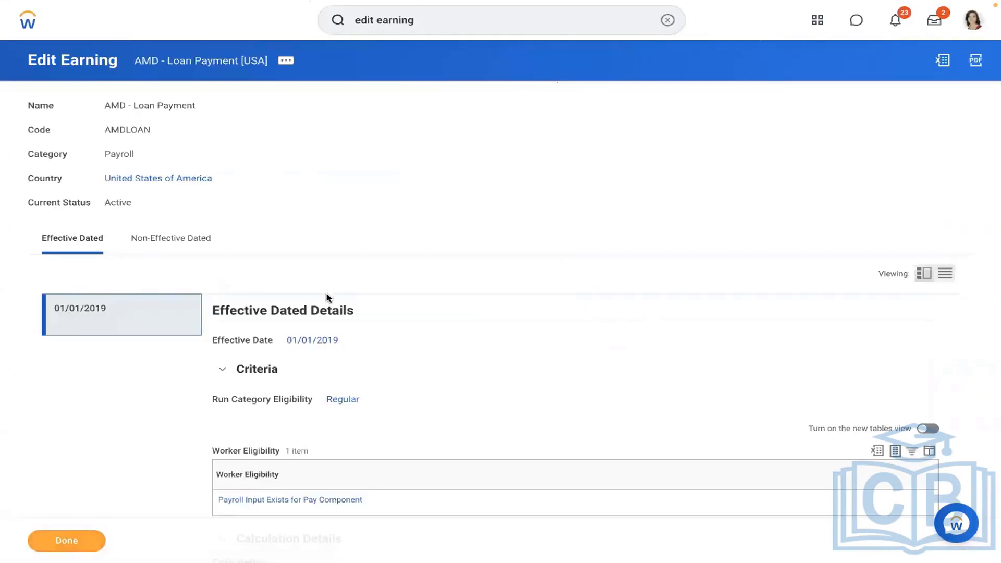
pyautogui.click(667, 20)
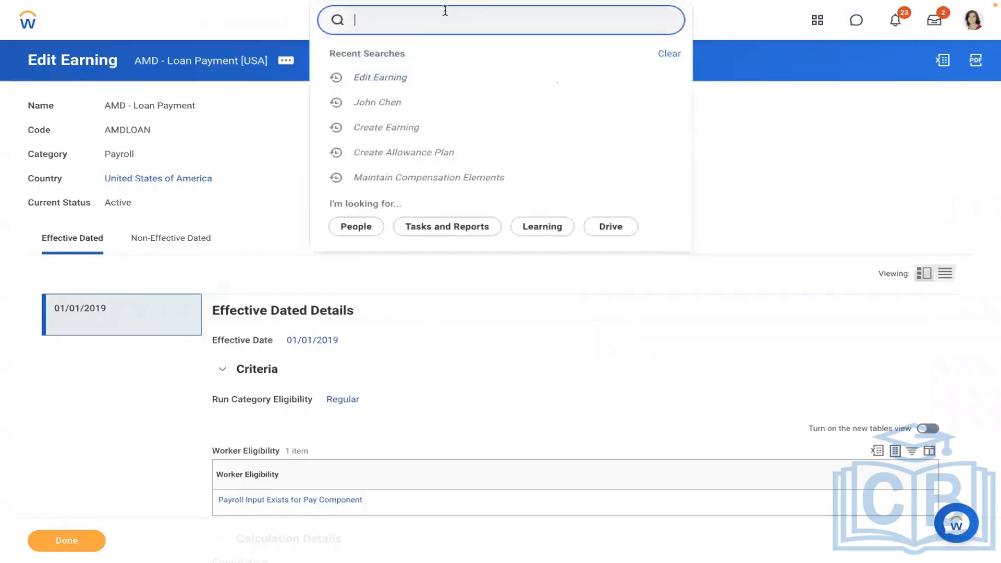
pyautogui.click(376, 107)
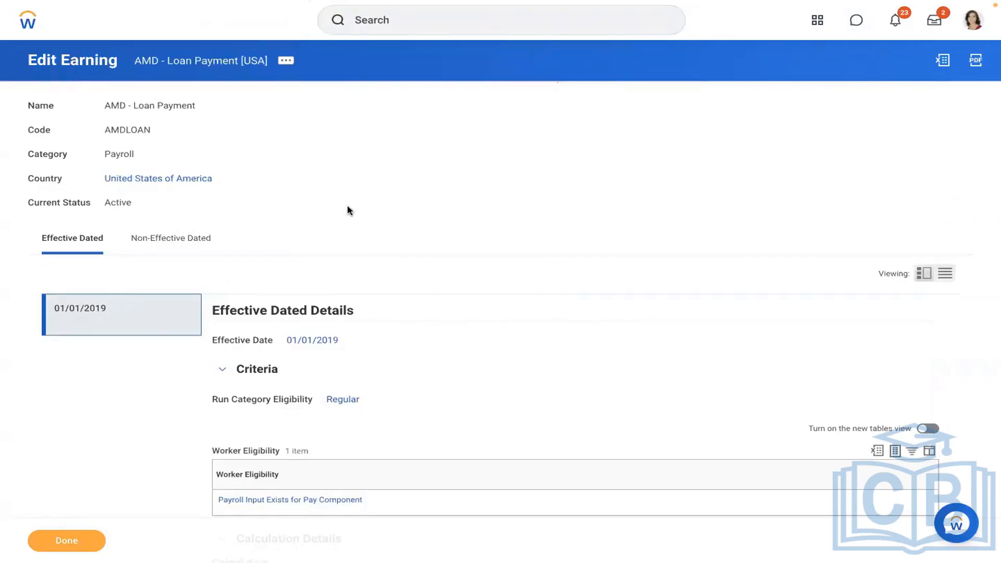
pyautogui.click(393, 19)
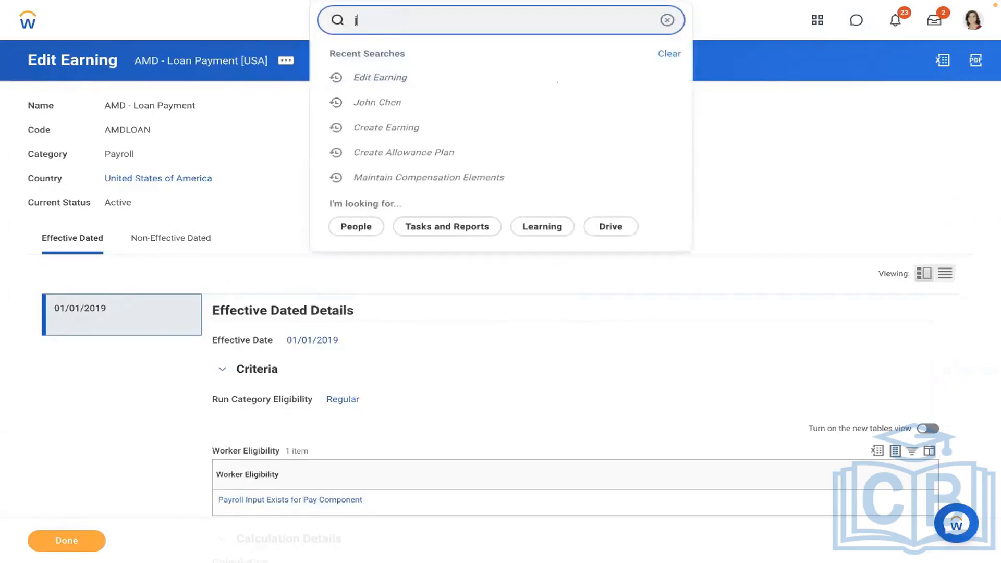
pyautogui.press('Return')
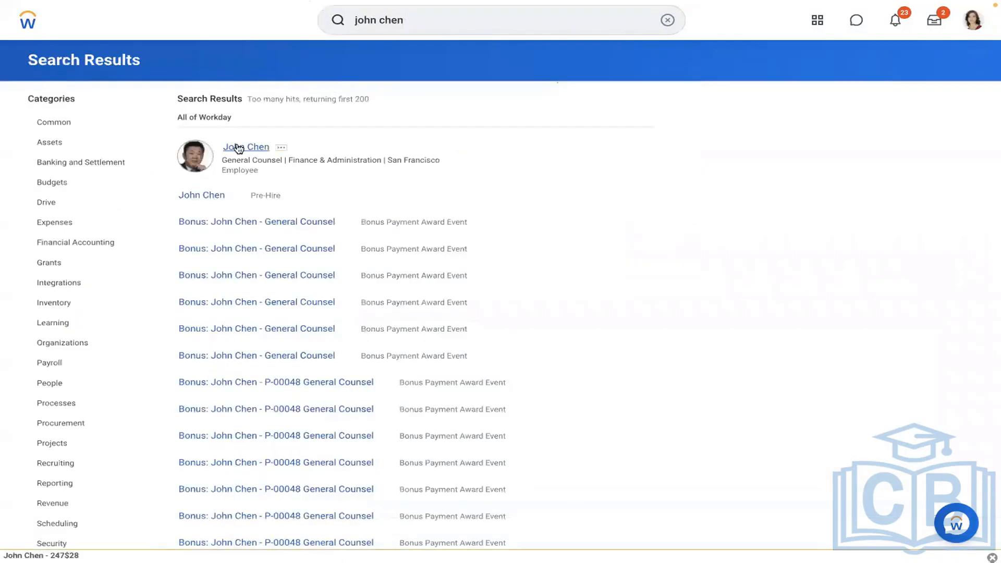
pyautogui.click(238, 147)
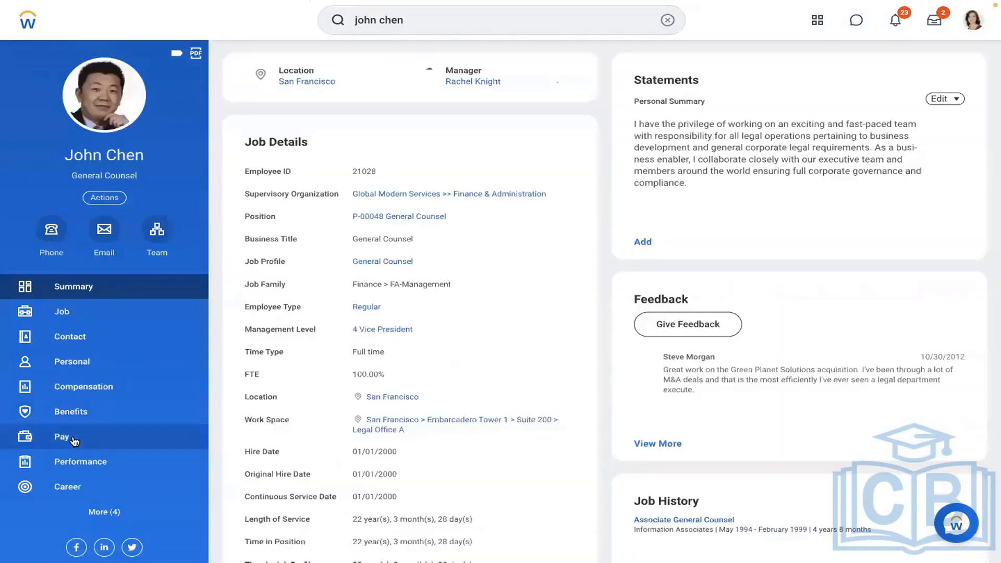
pyautogui.click(74, 442)
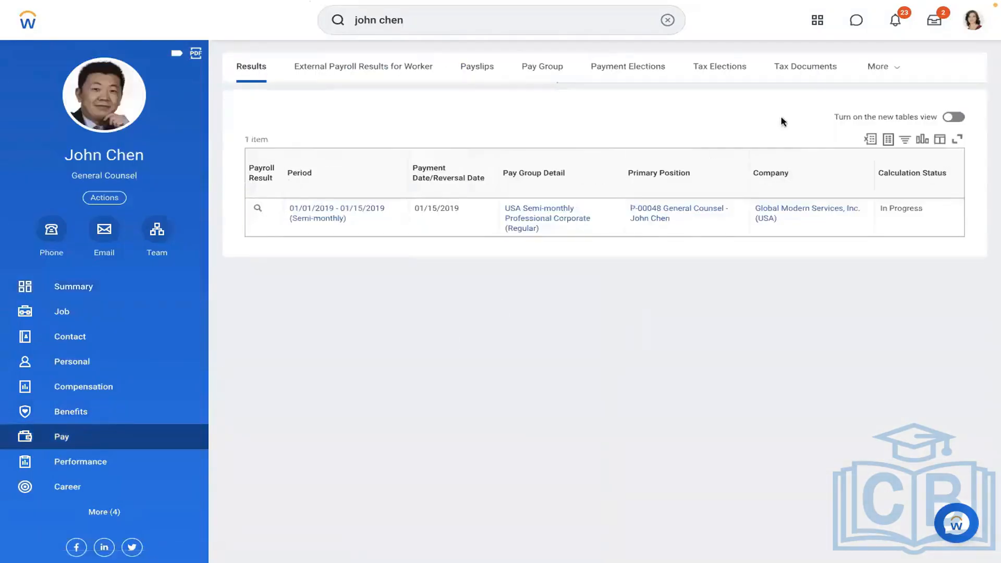
pyautogui.click(886, 71)
pyautogui.click(789, 259)
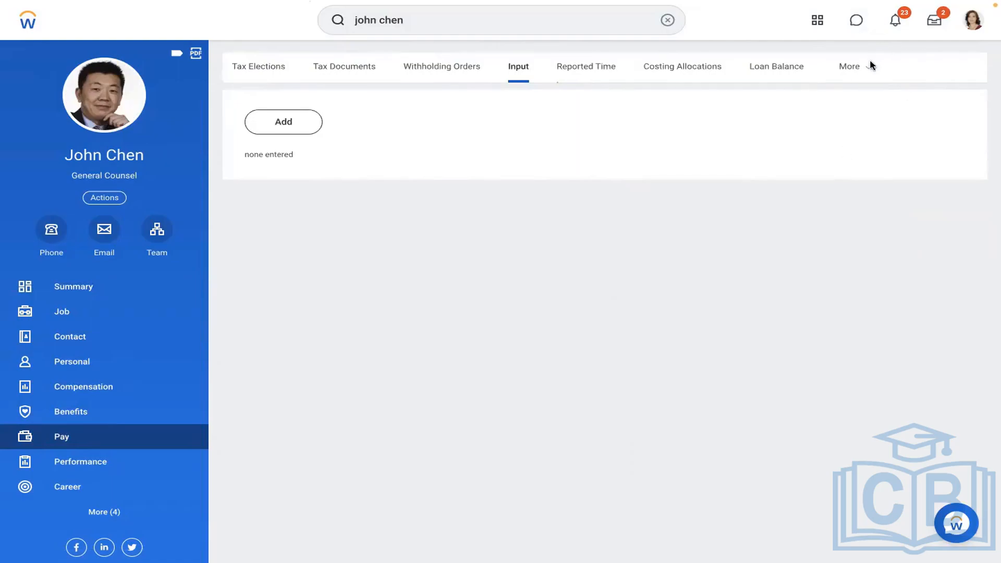
# Re-calculate the in-progress 01/01/2019 - 01/15/2019 payroll result from the Results list.
pyautogui.click(849, 71)
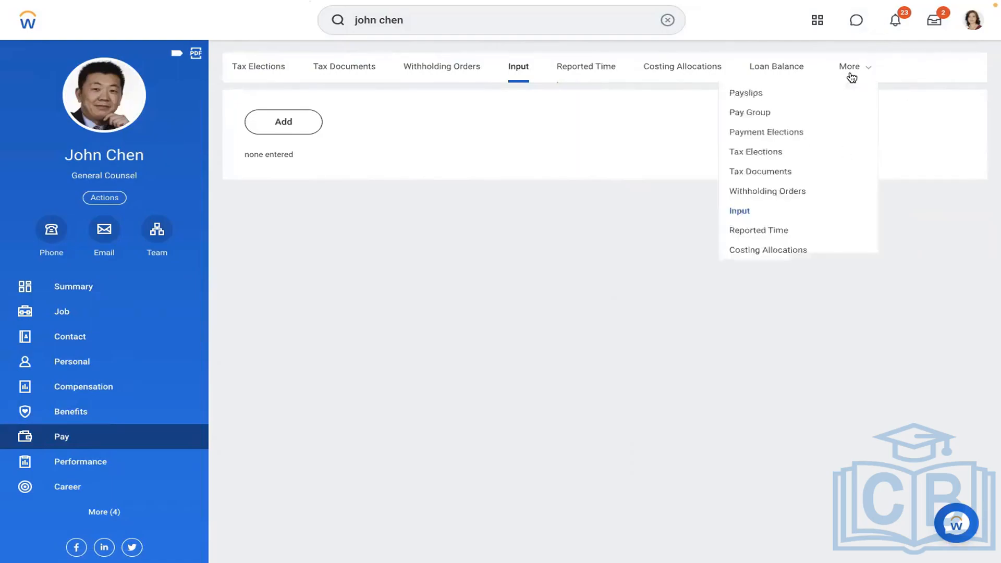
pyautogui.click(753, 97)
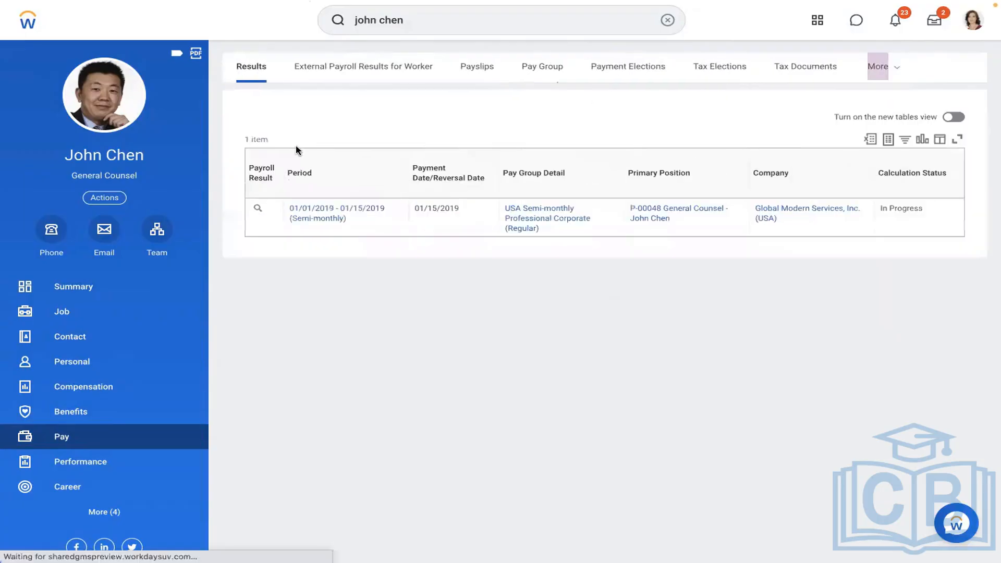
pyautogui.click(271, 209)
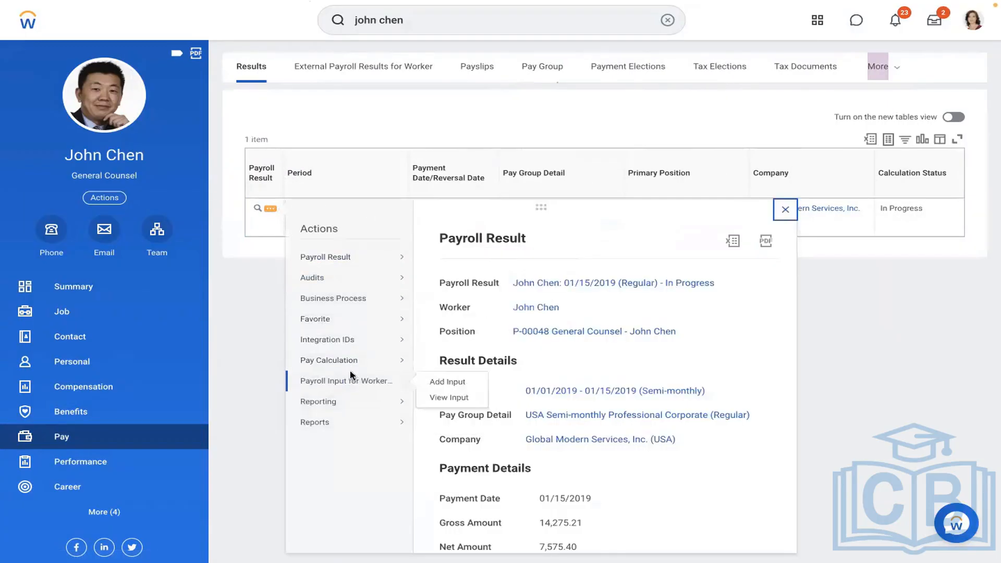
pyautogui.moveTo(386, 360)
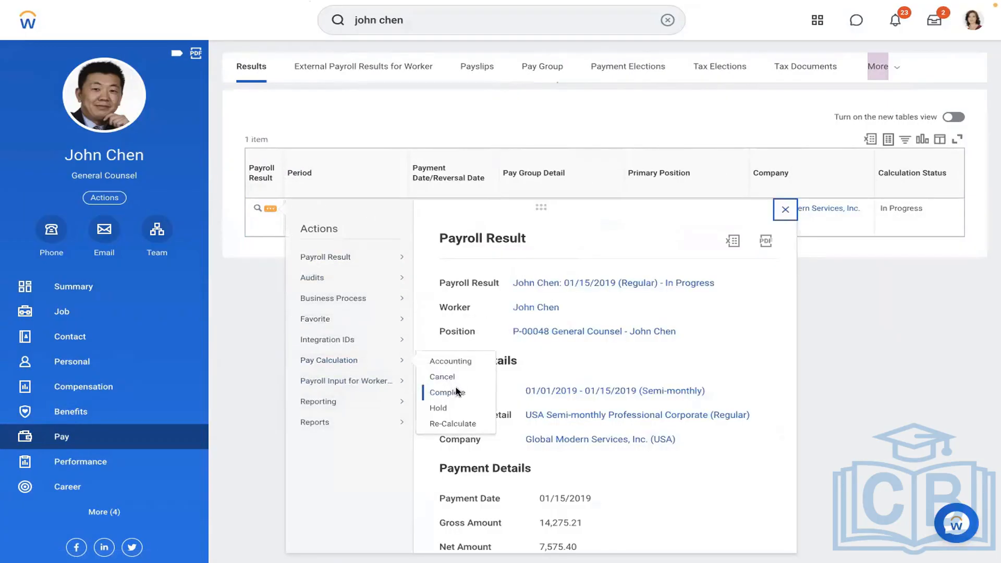
pyautogui.click(446, 421)
pyautogui.click(94, 545)
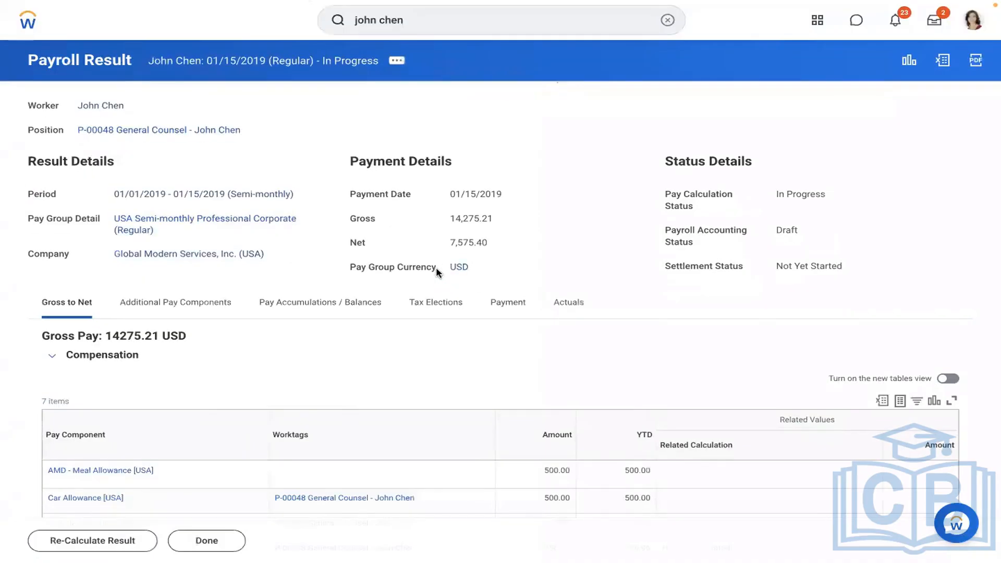
pyautogui.scroll(-2, 411, 353)
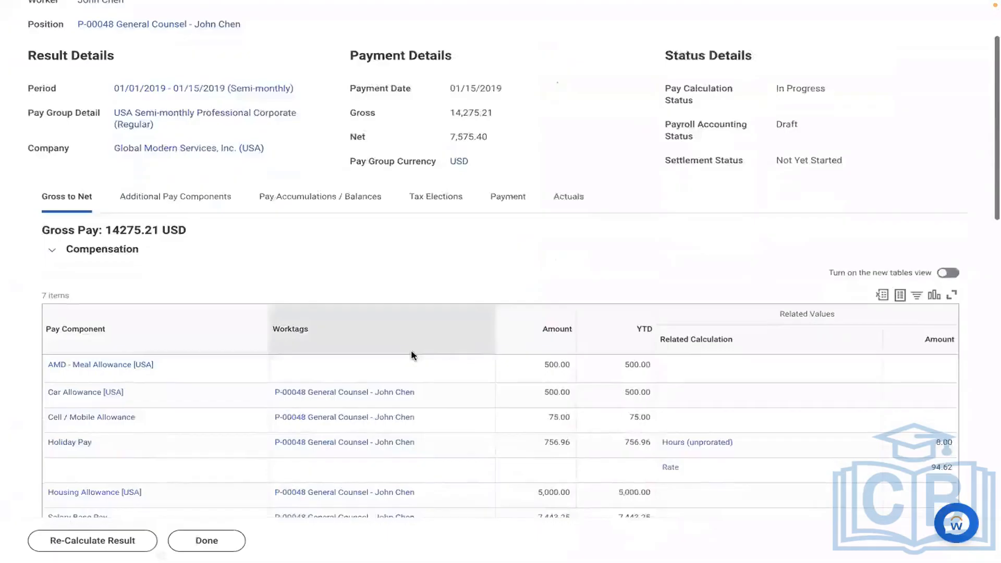
pyautogui.scroll(-4, 412, 354)
pyautogui.moveTo(134, 178)
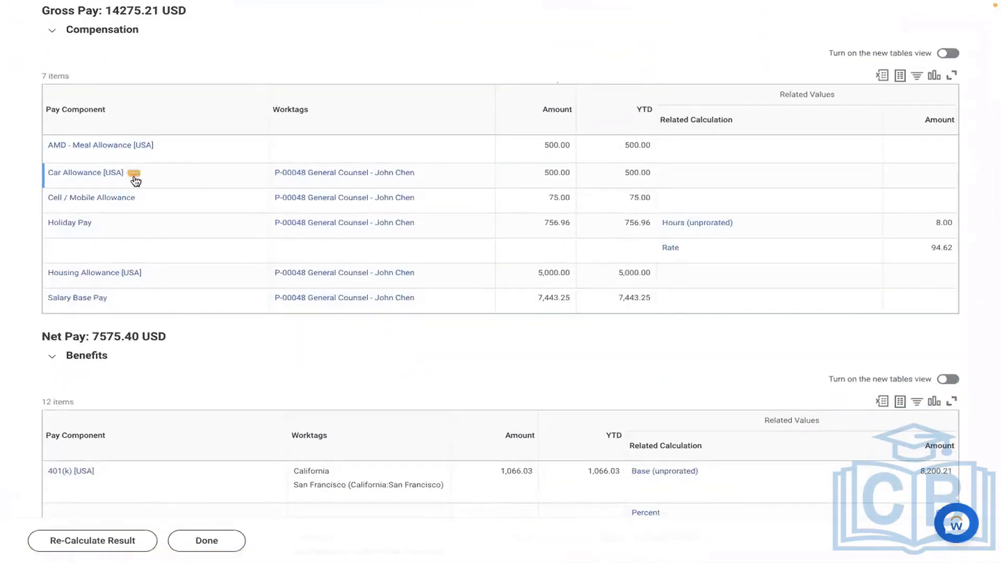
pyautogui.scroll(-3, 179, 255)
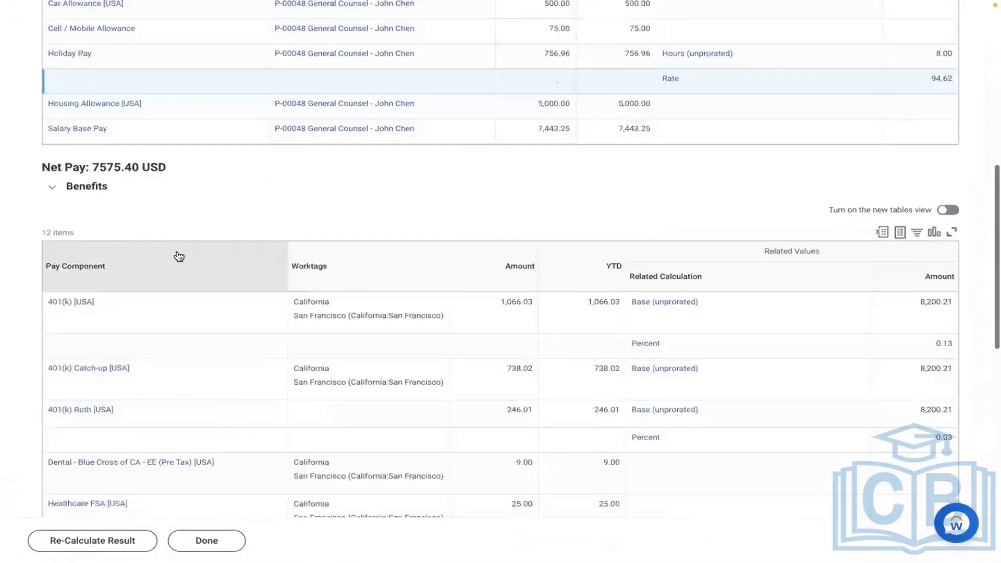
pyautogui.scroll(-7, 179, 255)
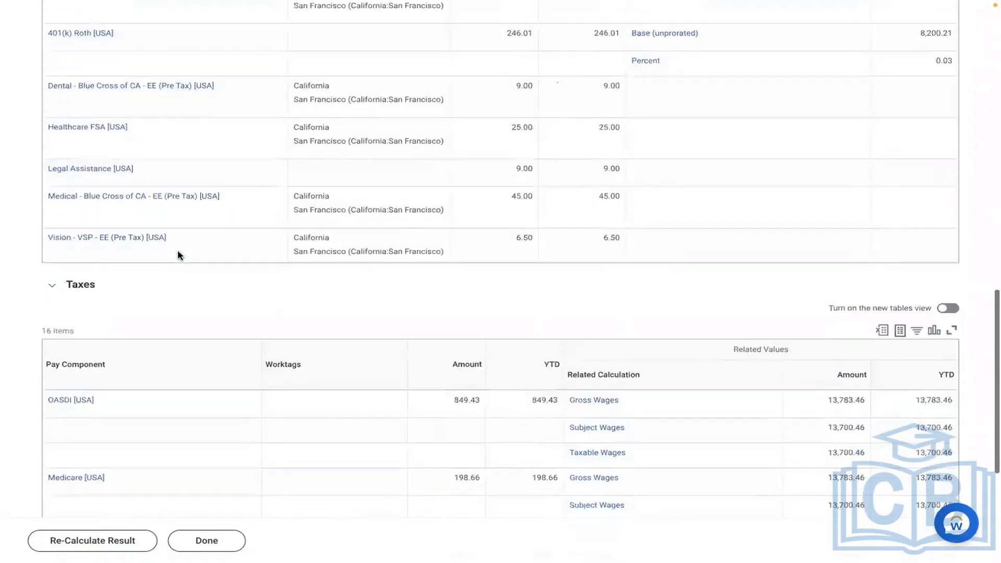
pyautogui.scroll(-5, 177, 255)
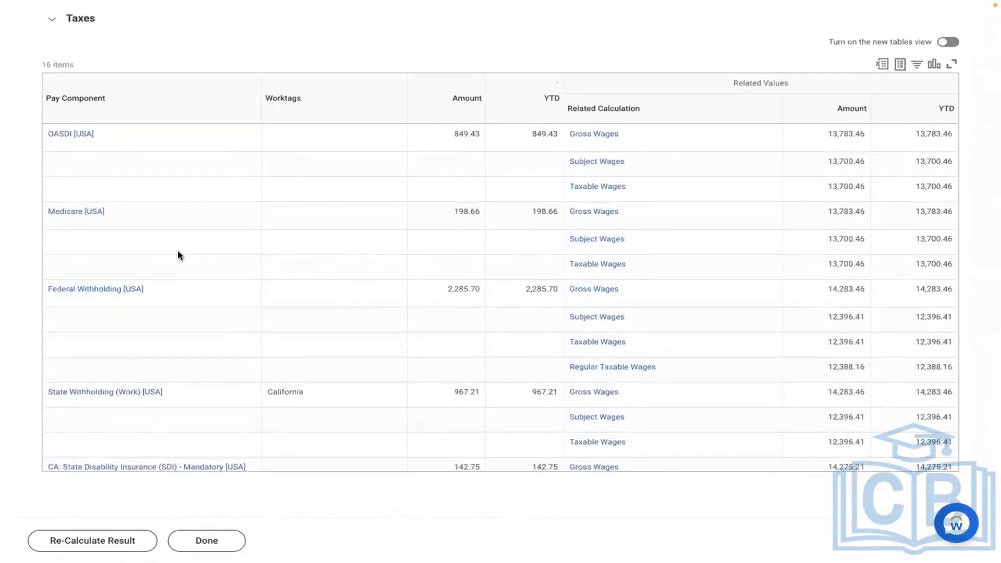
pyautogui.scroll(5, 177, 255)
pyautogui.scroll(10, 177, 255)
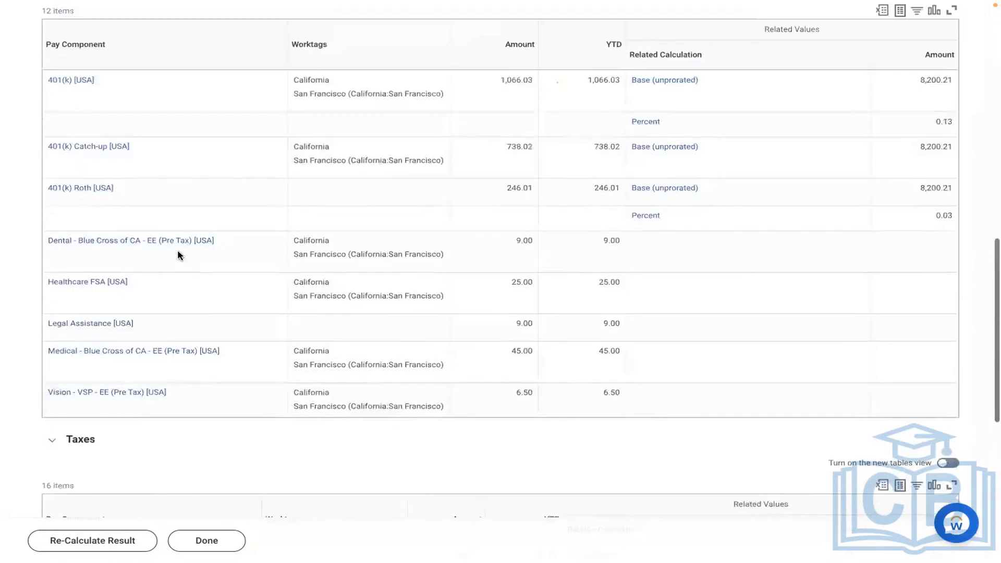
pyautogui.scroll(5, 177, 255)
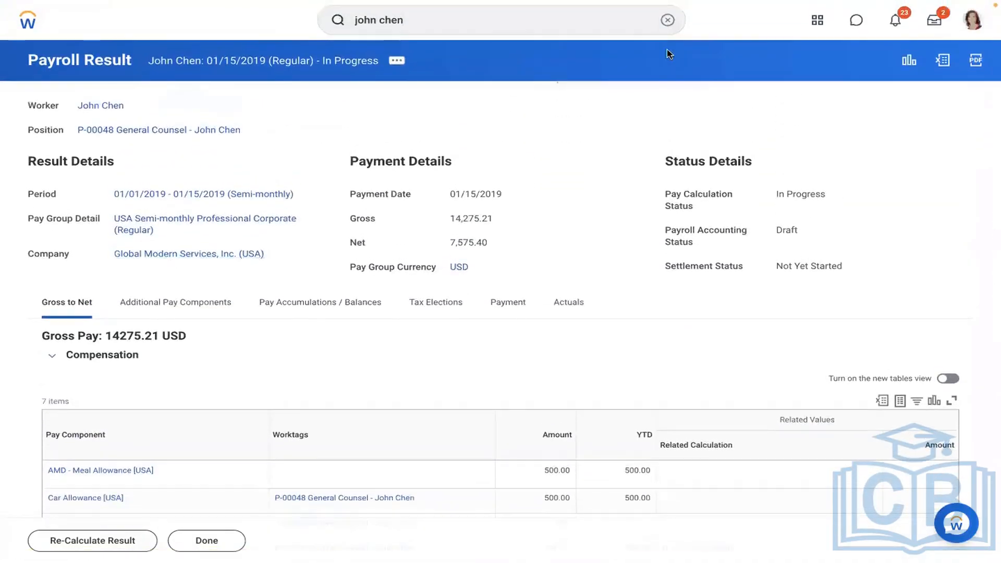
# Open the AMD - Loan Payment earning in the Edit Earning task again.
pyautogui.click(668, 20)
pyautogui.write('edi')
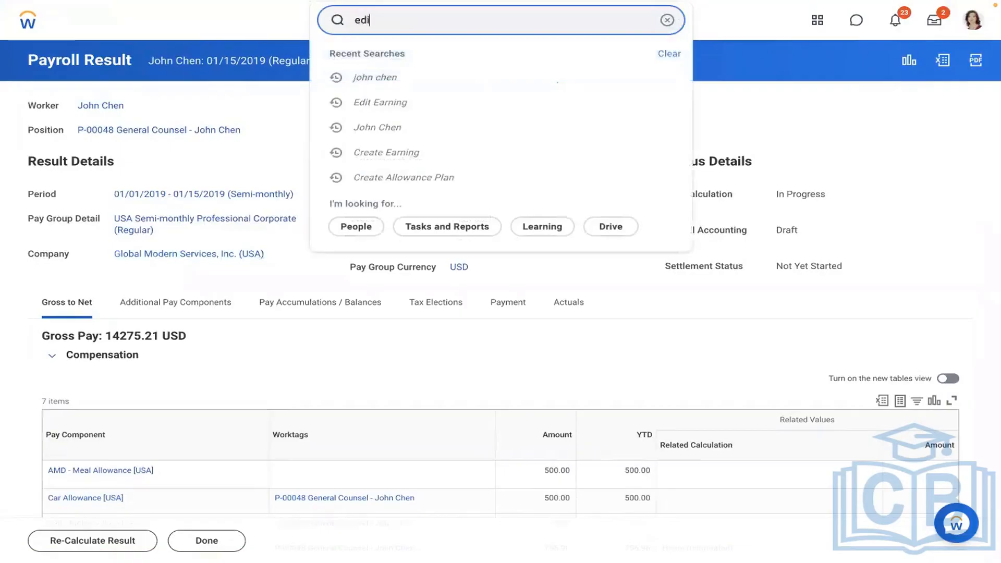
pyautogui.write('t earning')
pyautogui.click(404, 62)
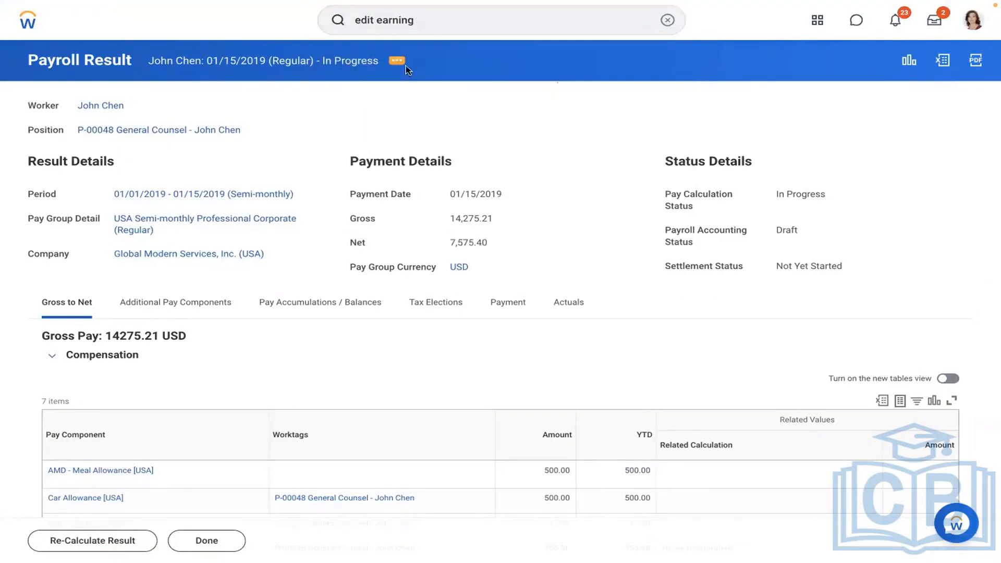
pyautogui.click(376, 159)
pyautogui.write('amd')
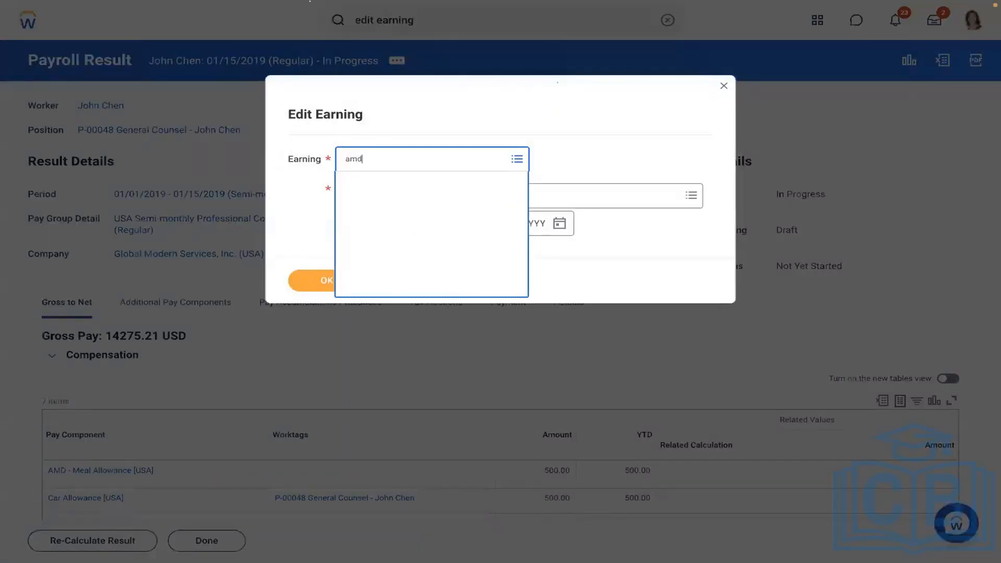
pyautogui.press('Return')
pyautogui.click(389, 207)
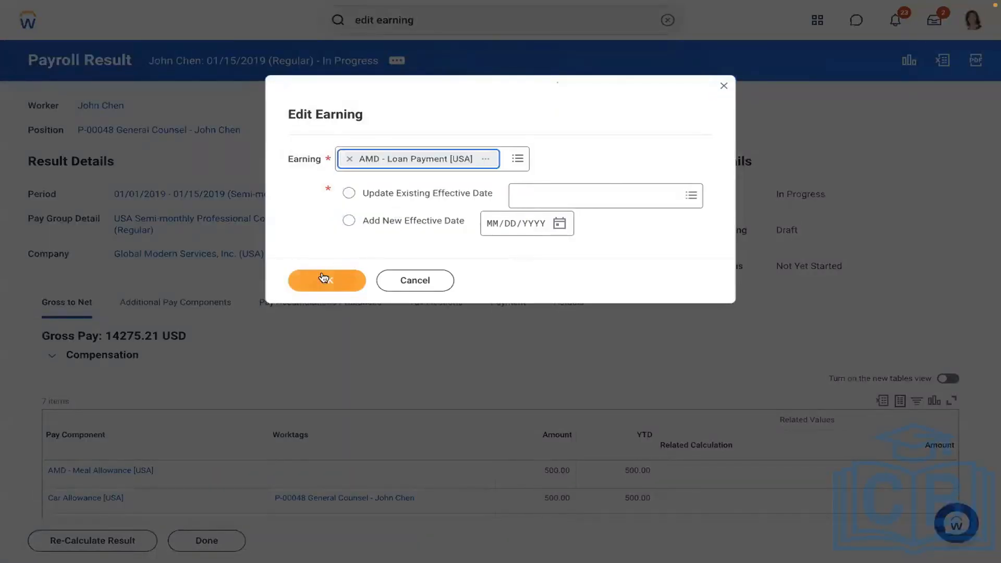
pyautogui.click(323, 277)
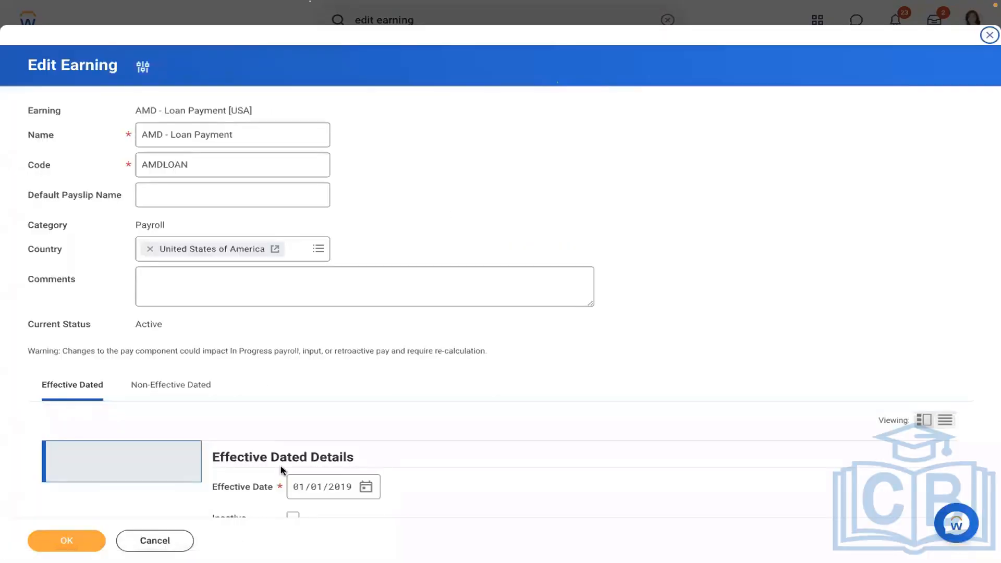
# Set worker eligibility to Payroll Input (Onetime) Exists for Pay Component (Sub Period) and save.
pyautogui.scroll(-7, 737, 376)
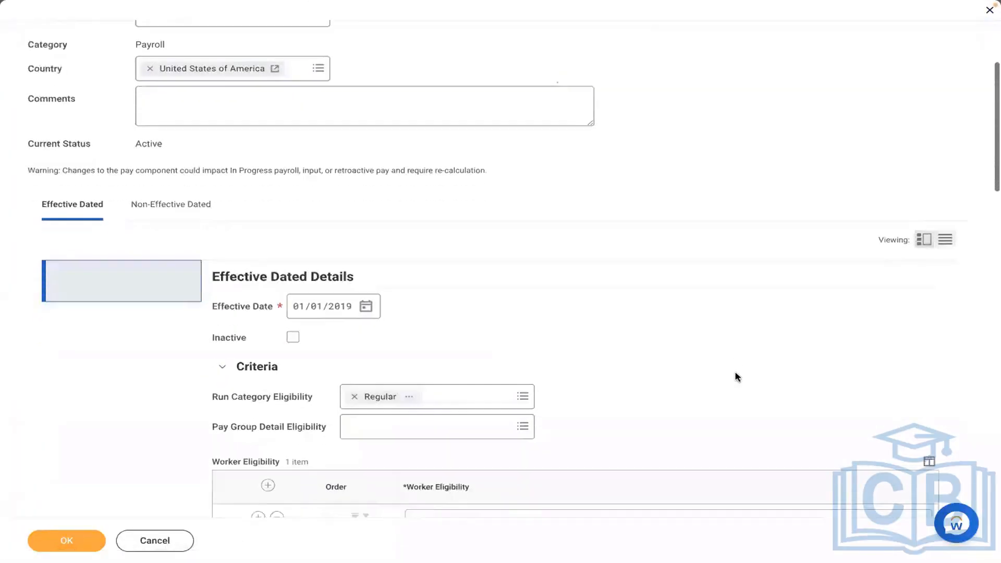
pyautogui.click(418, 326)
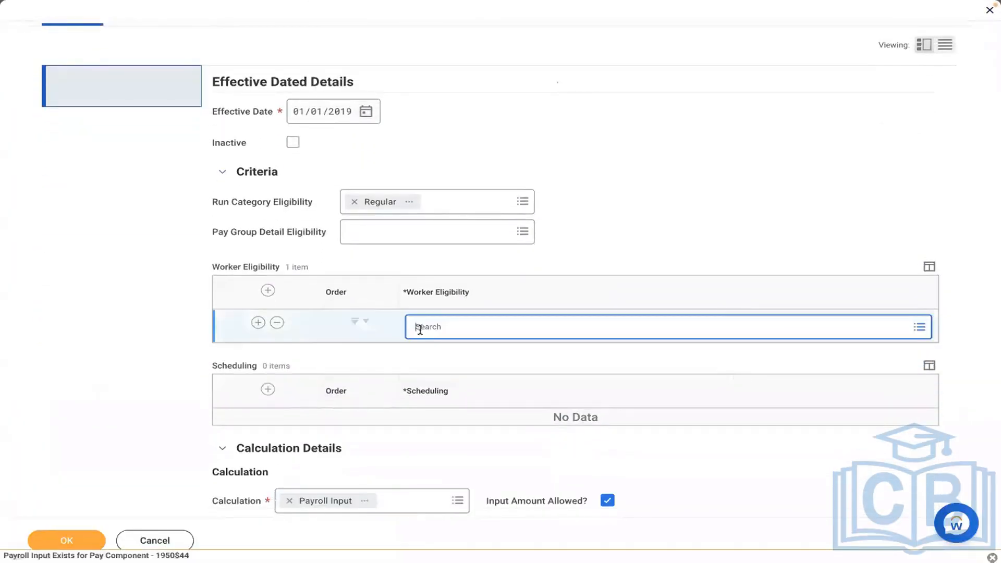
pyautogui.write('payroll')
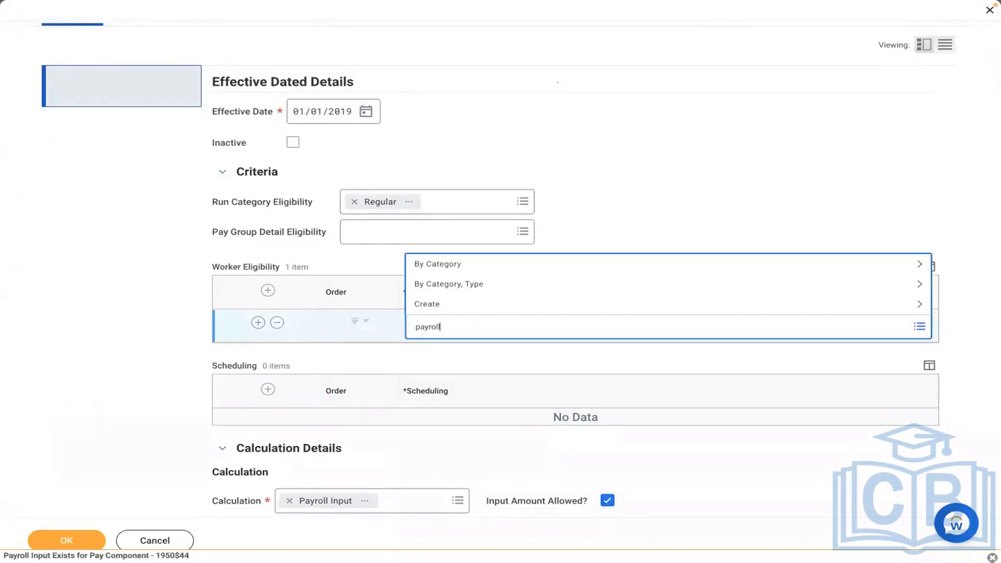
pyautogui.write(' input')
pyautogui.press('Return')
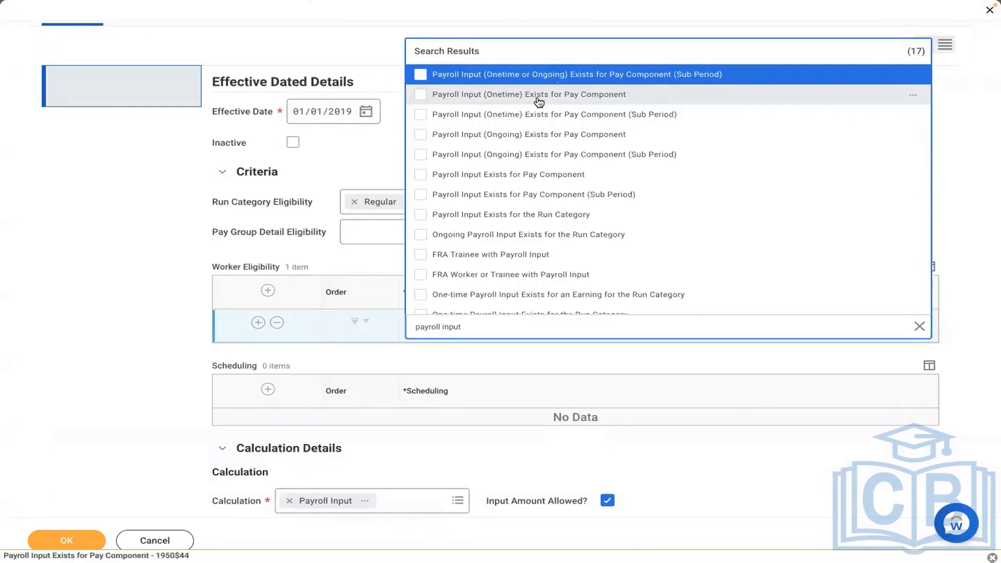
pyautogui.click(536, 116)
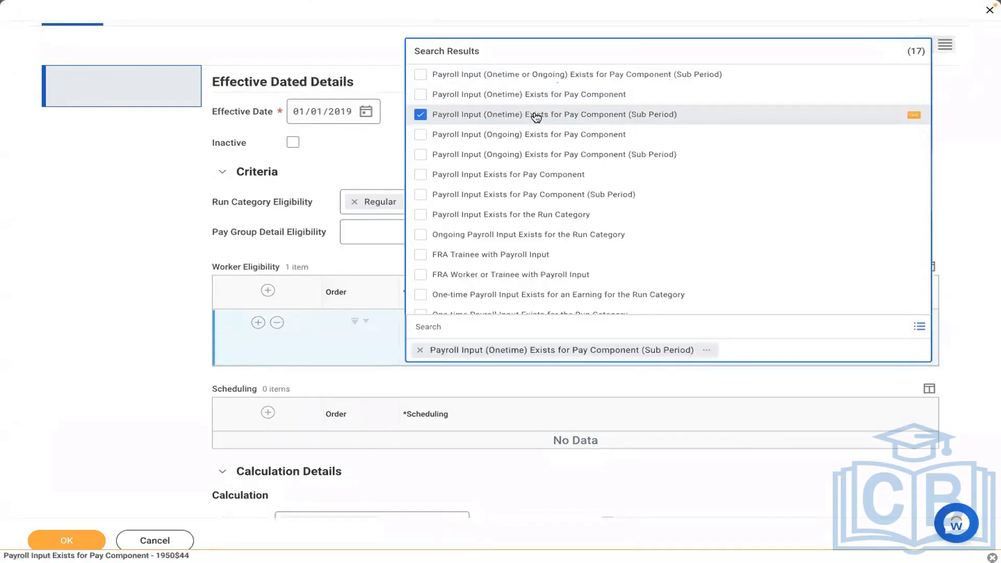
pyautogui.click(130, 301)
pyautogui.click(66, 540)
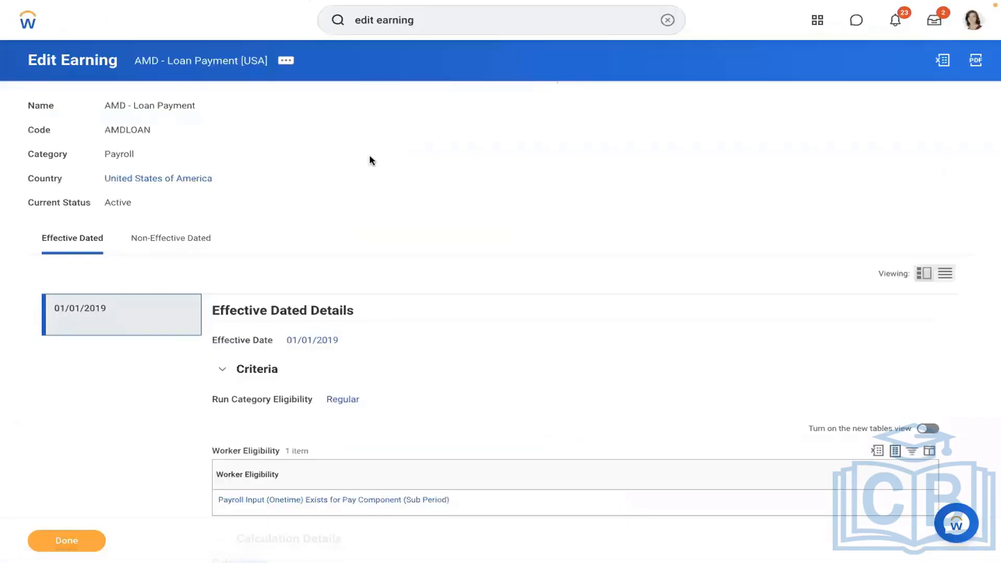
pyautogui.click(668, 20)
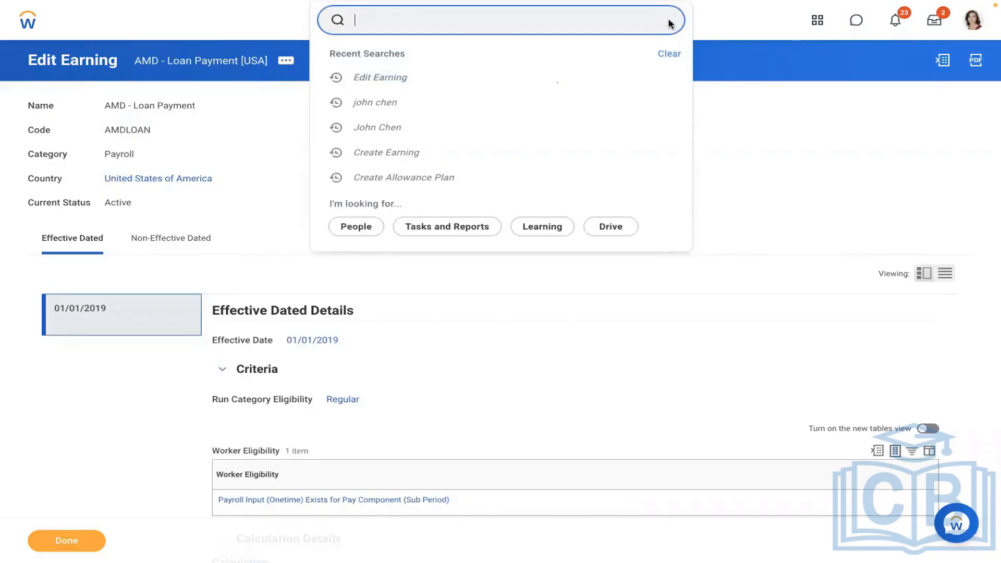
pyautogui.click(433, 99)
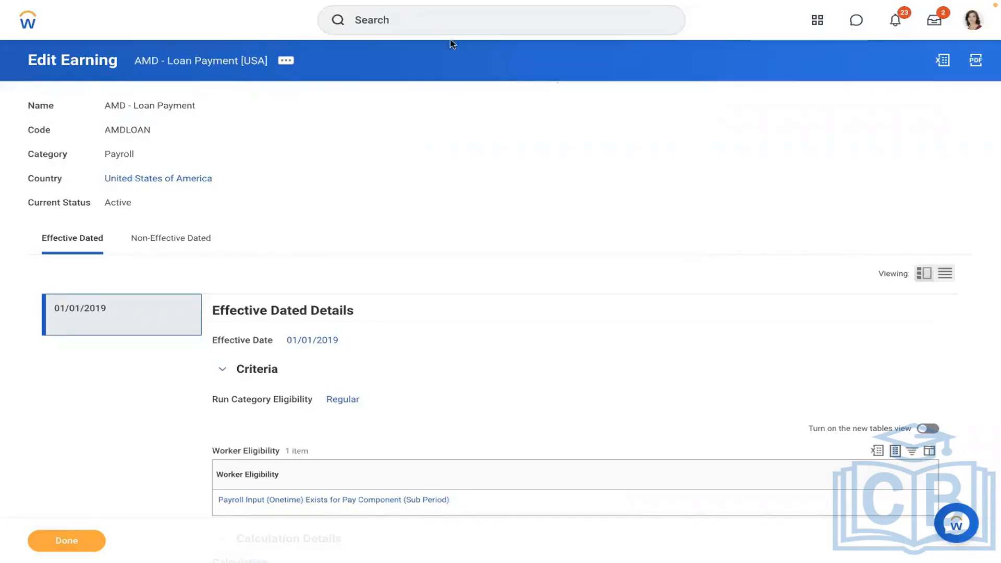
pyautogui.click(405, 26)
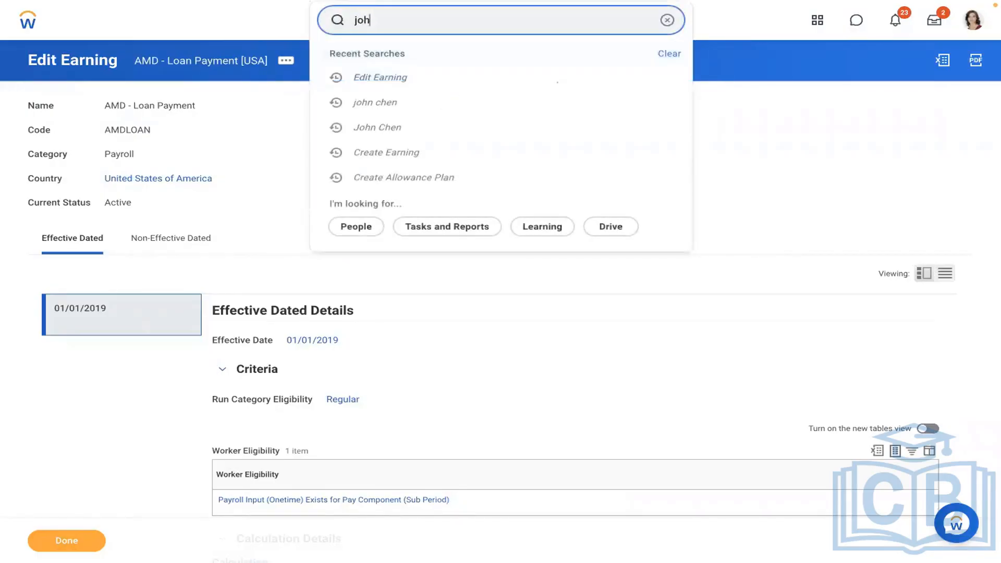
pyautogui.click(406, 67)
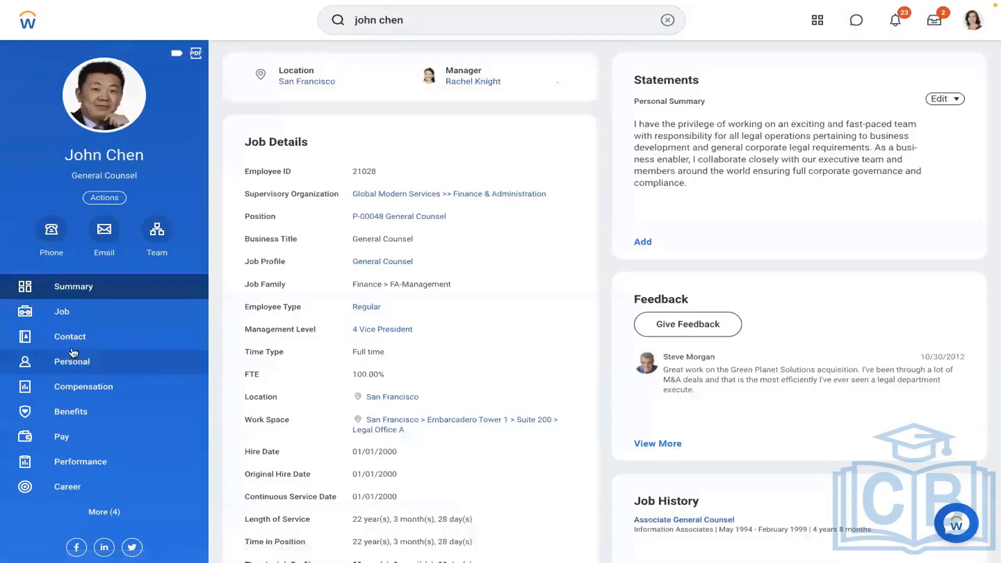
pyautogui.click(62, 438)
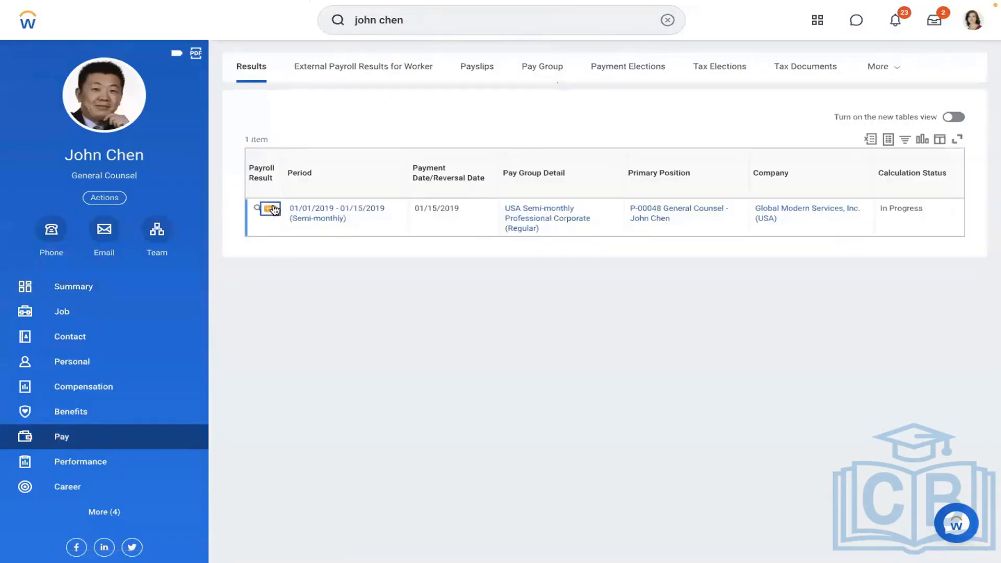
pyautogui.click(270, 209)
pyautogui.moveTo(342, 368)
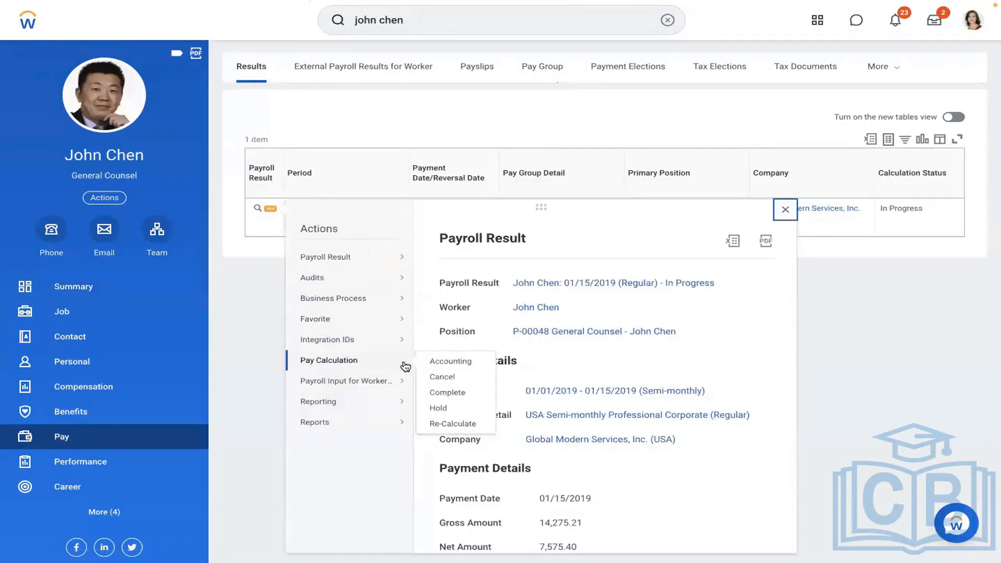
pyautogui.click(450, 423)
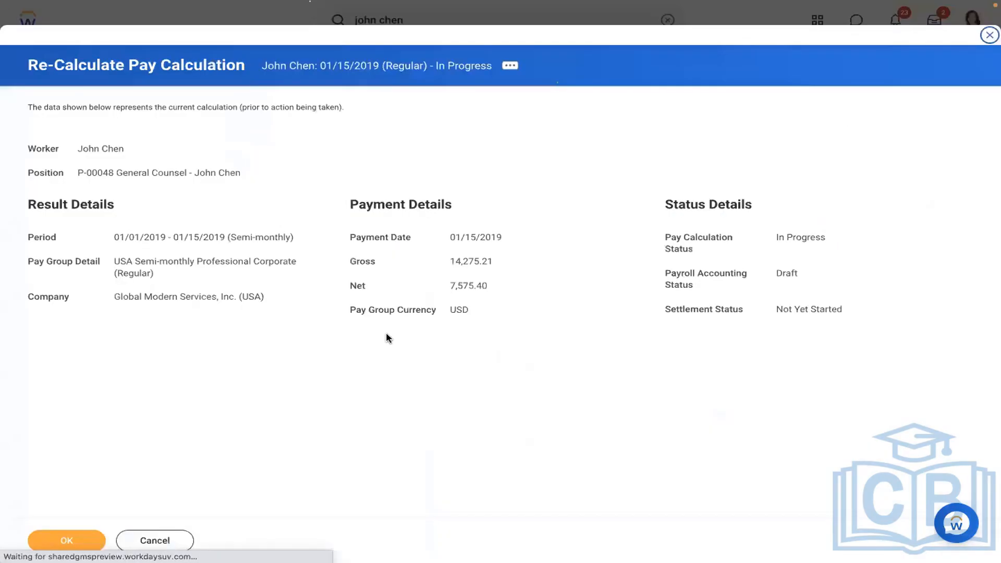
pyautogui.click(67, 540)
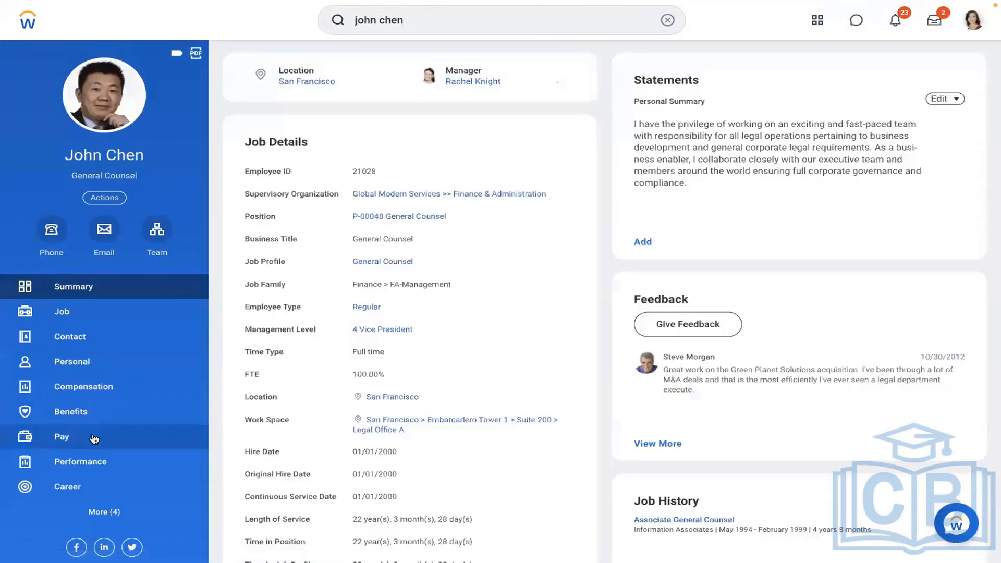
pyautogui.click(94, 439)
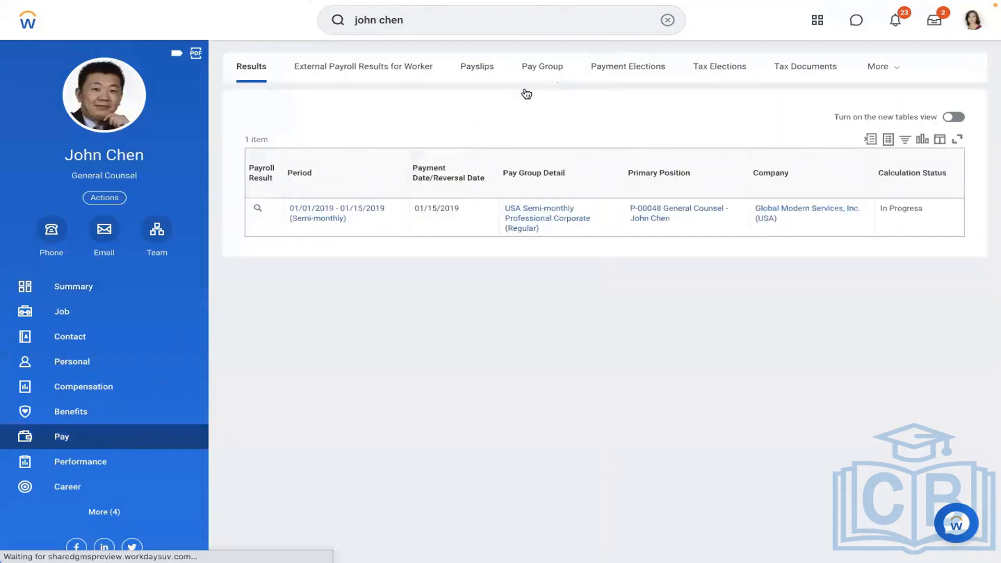
pyautogui.click(870, 68)
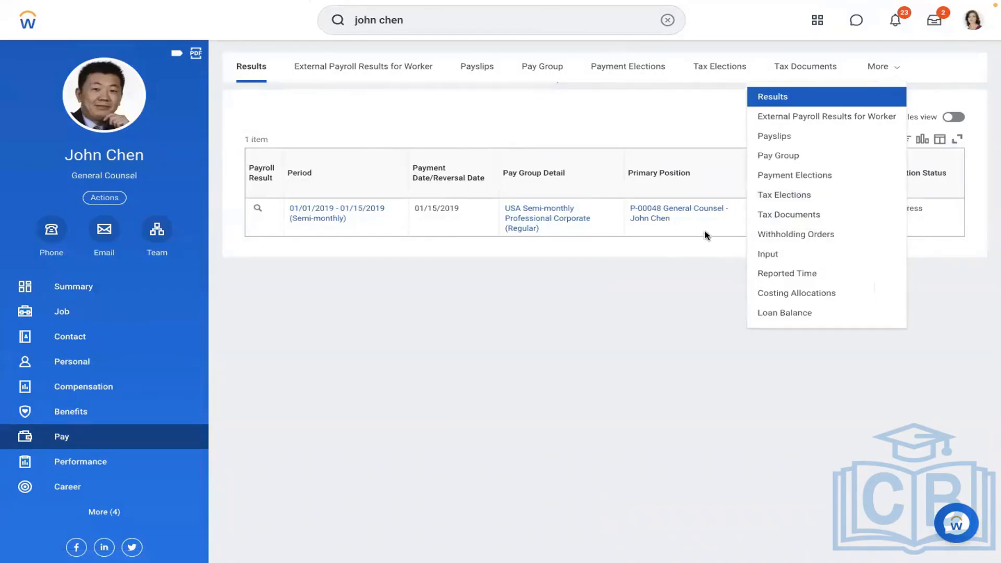
pyautogui.click(763, 255)
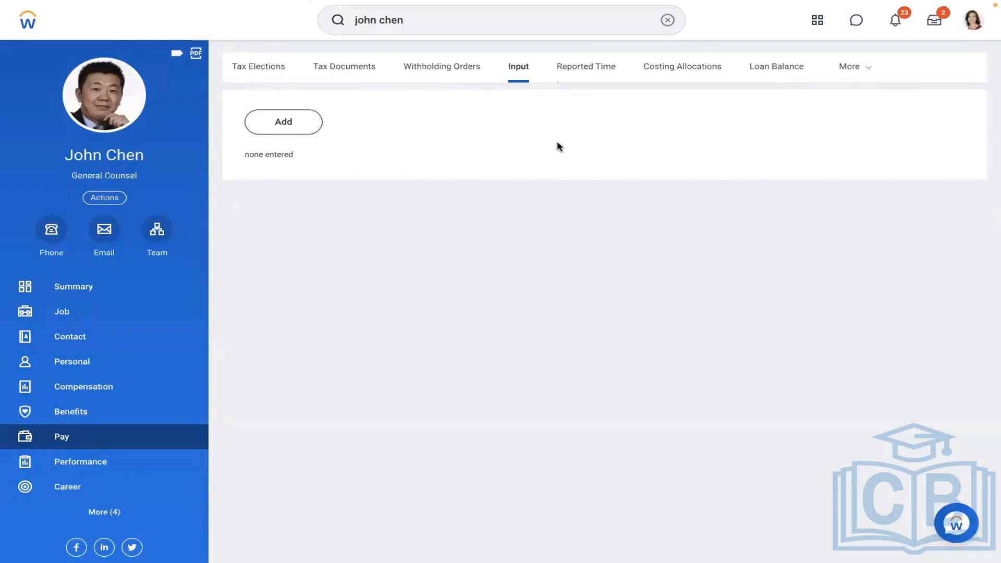
pyautogui.hotkey('ctrl', 'Left')
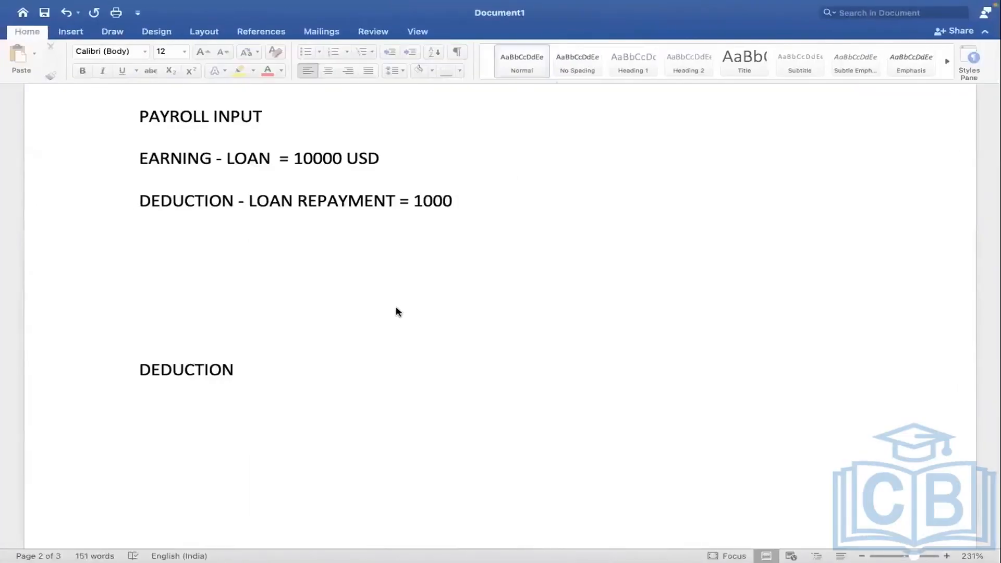
pyautogui.hotkey('ctrl', 'Right')
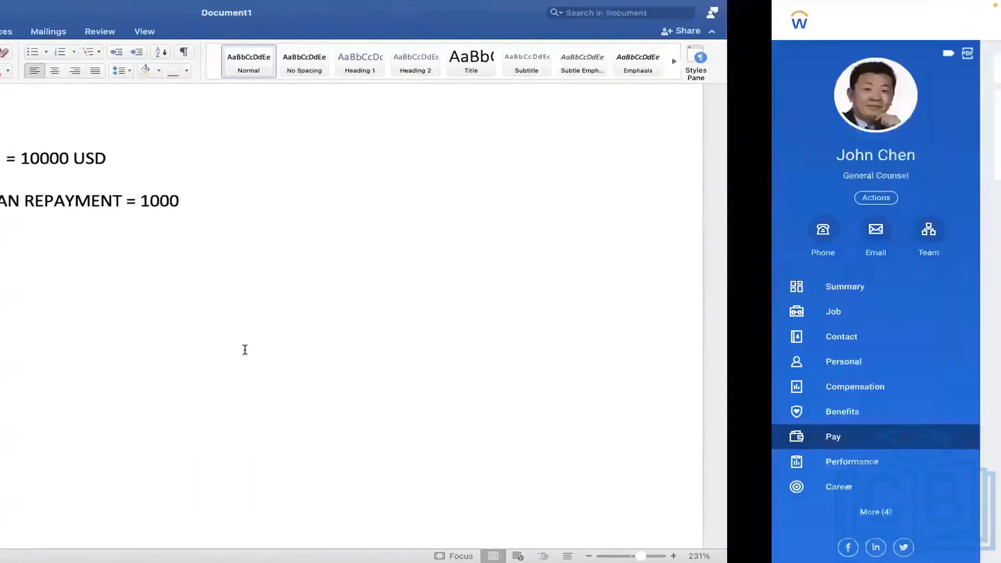